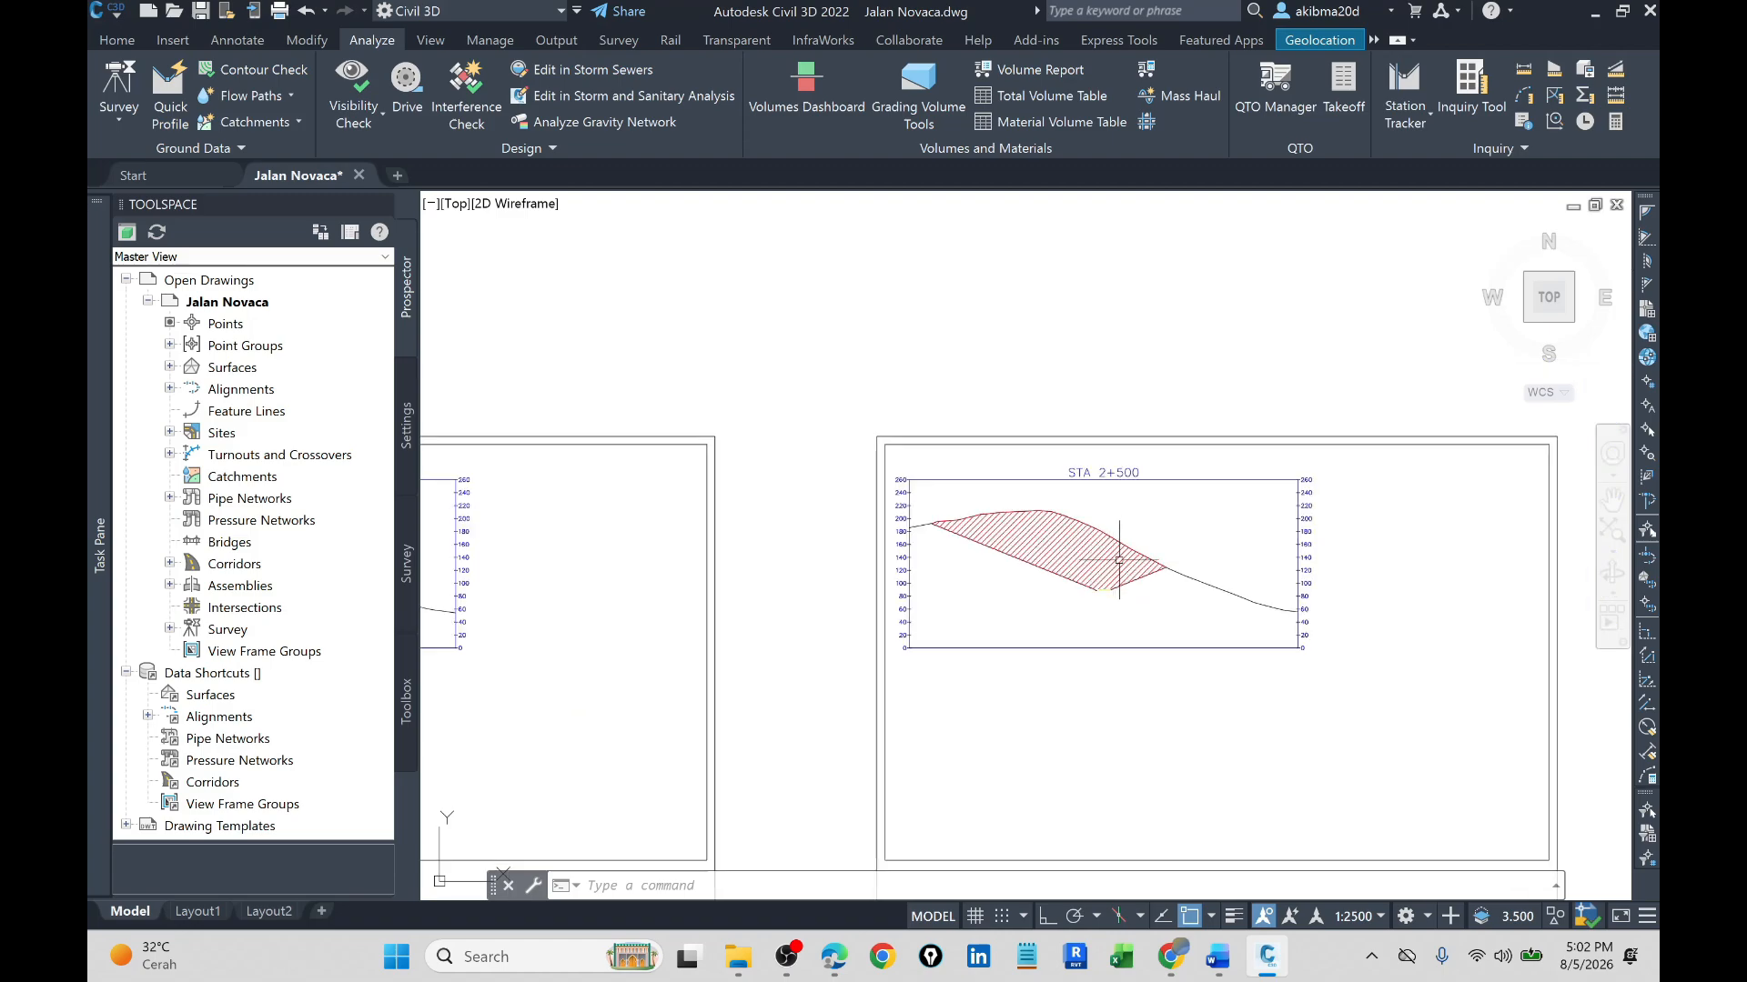
- Start a material volume table with the Area and Volume style, alignment Align. Hor. Jalan Novaca and sample line group SL Jalan Novaca
scroll(1265, 562, "down", 8)
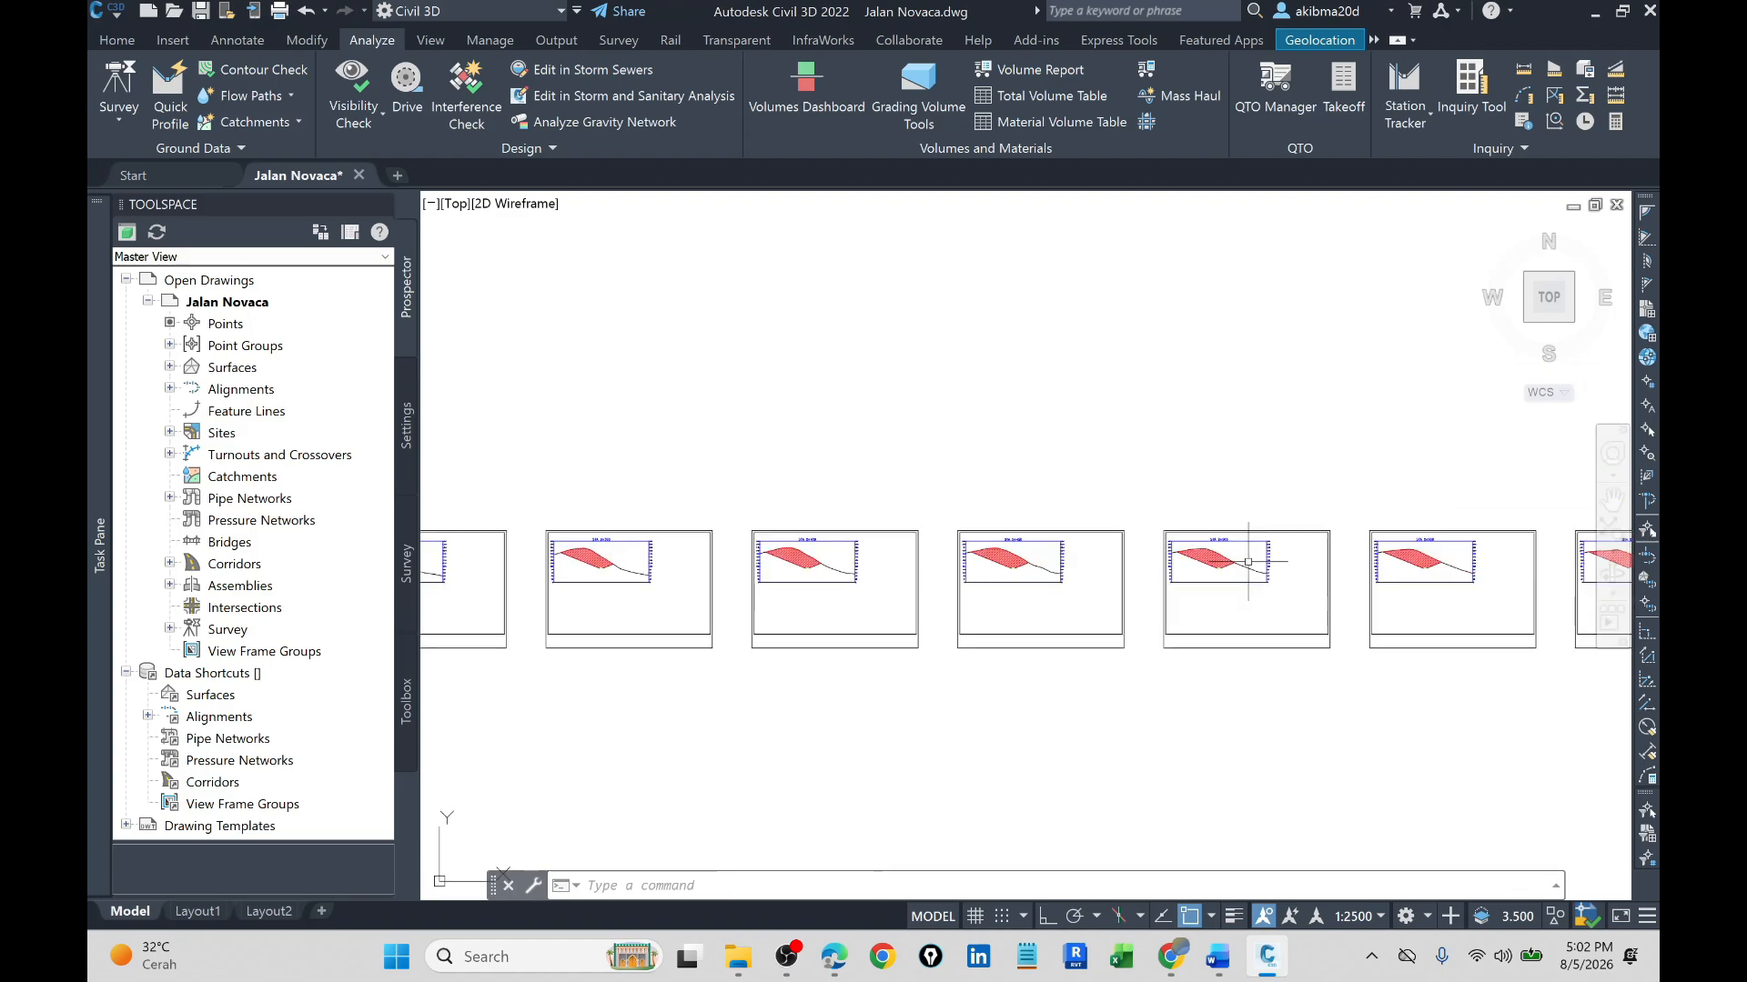
scroll(1203, 572, "down", 2)
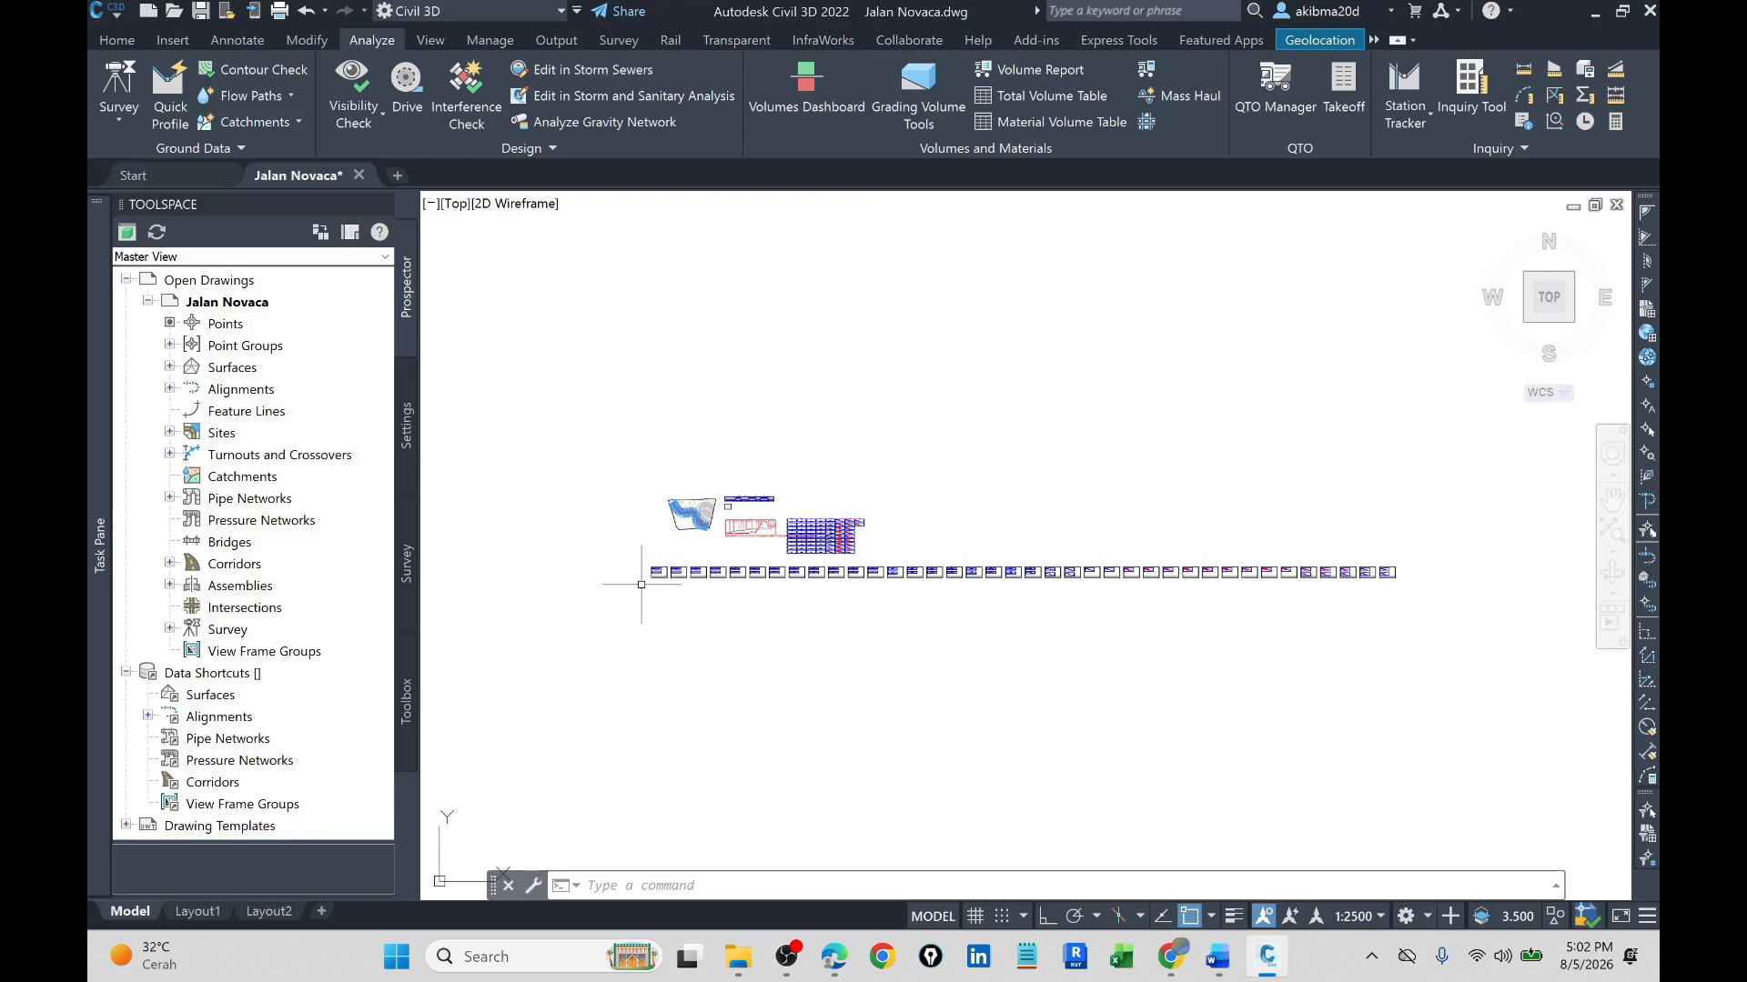
scroll(624, 582, "up", 2)
scroll(683, 549, "up", 2)
scroll(683, 550, "up", 4)
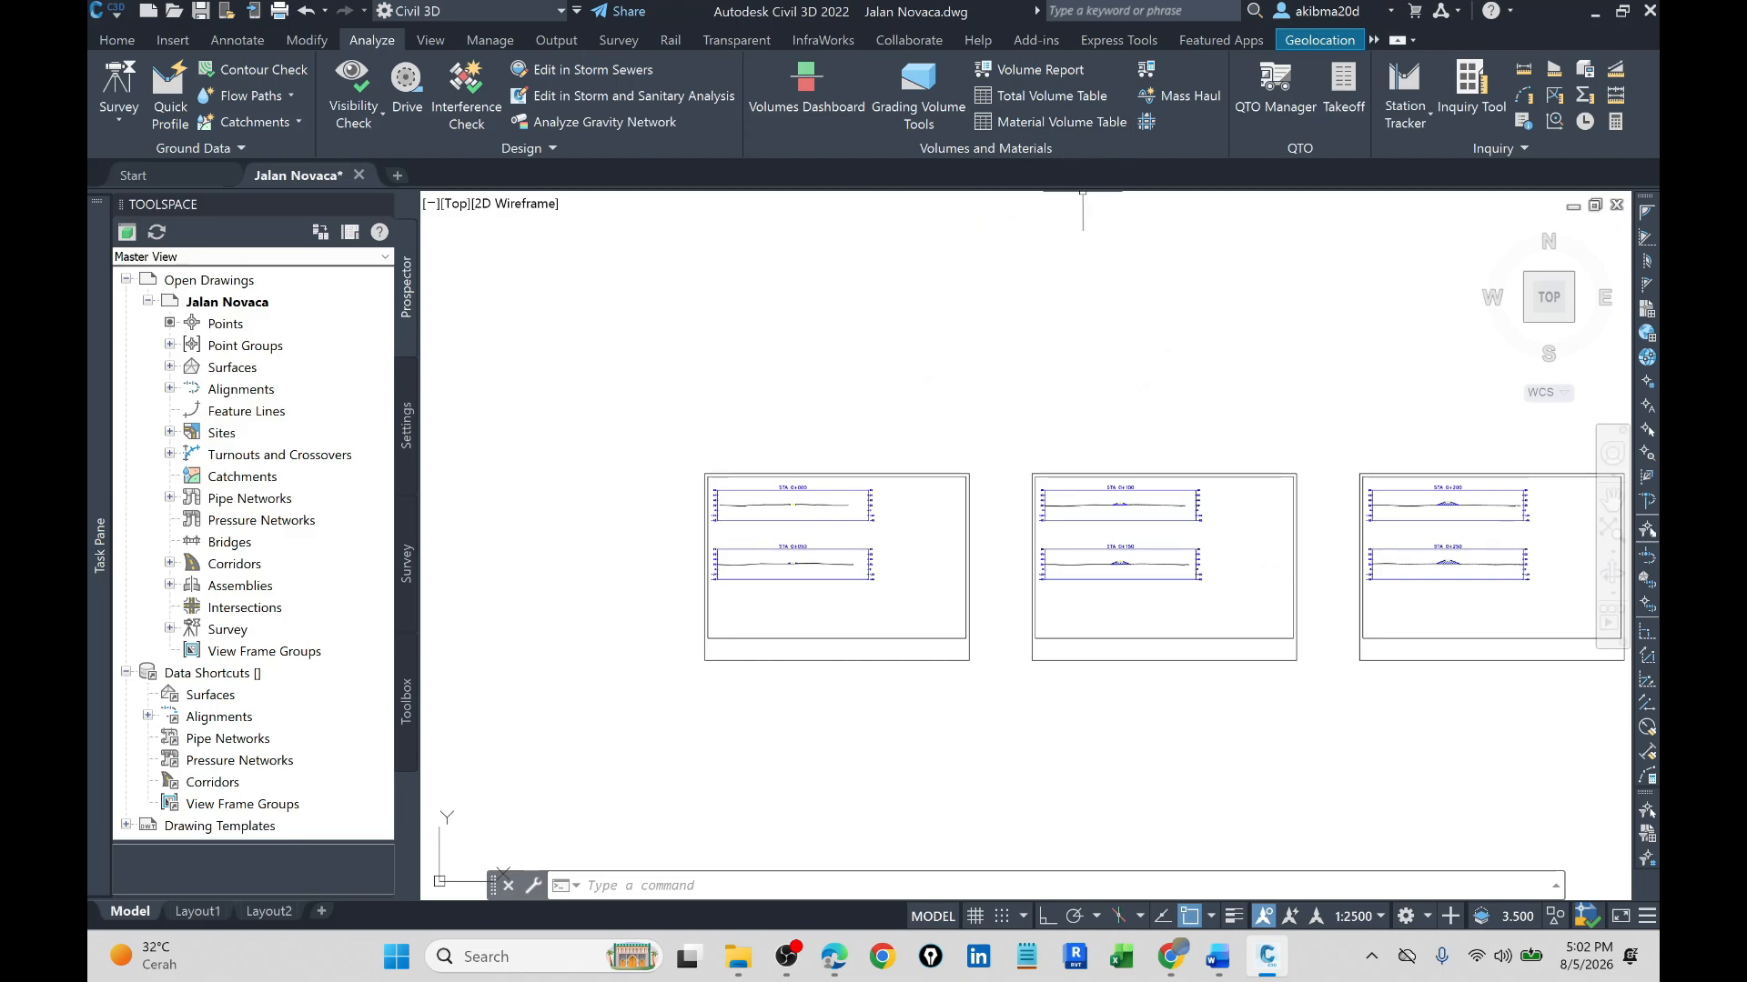
scroll(924, 702, "down", 3)
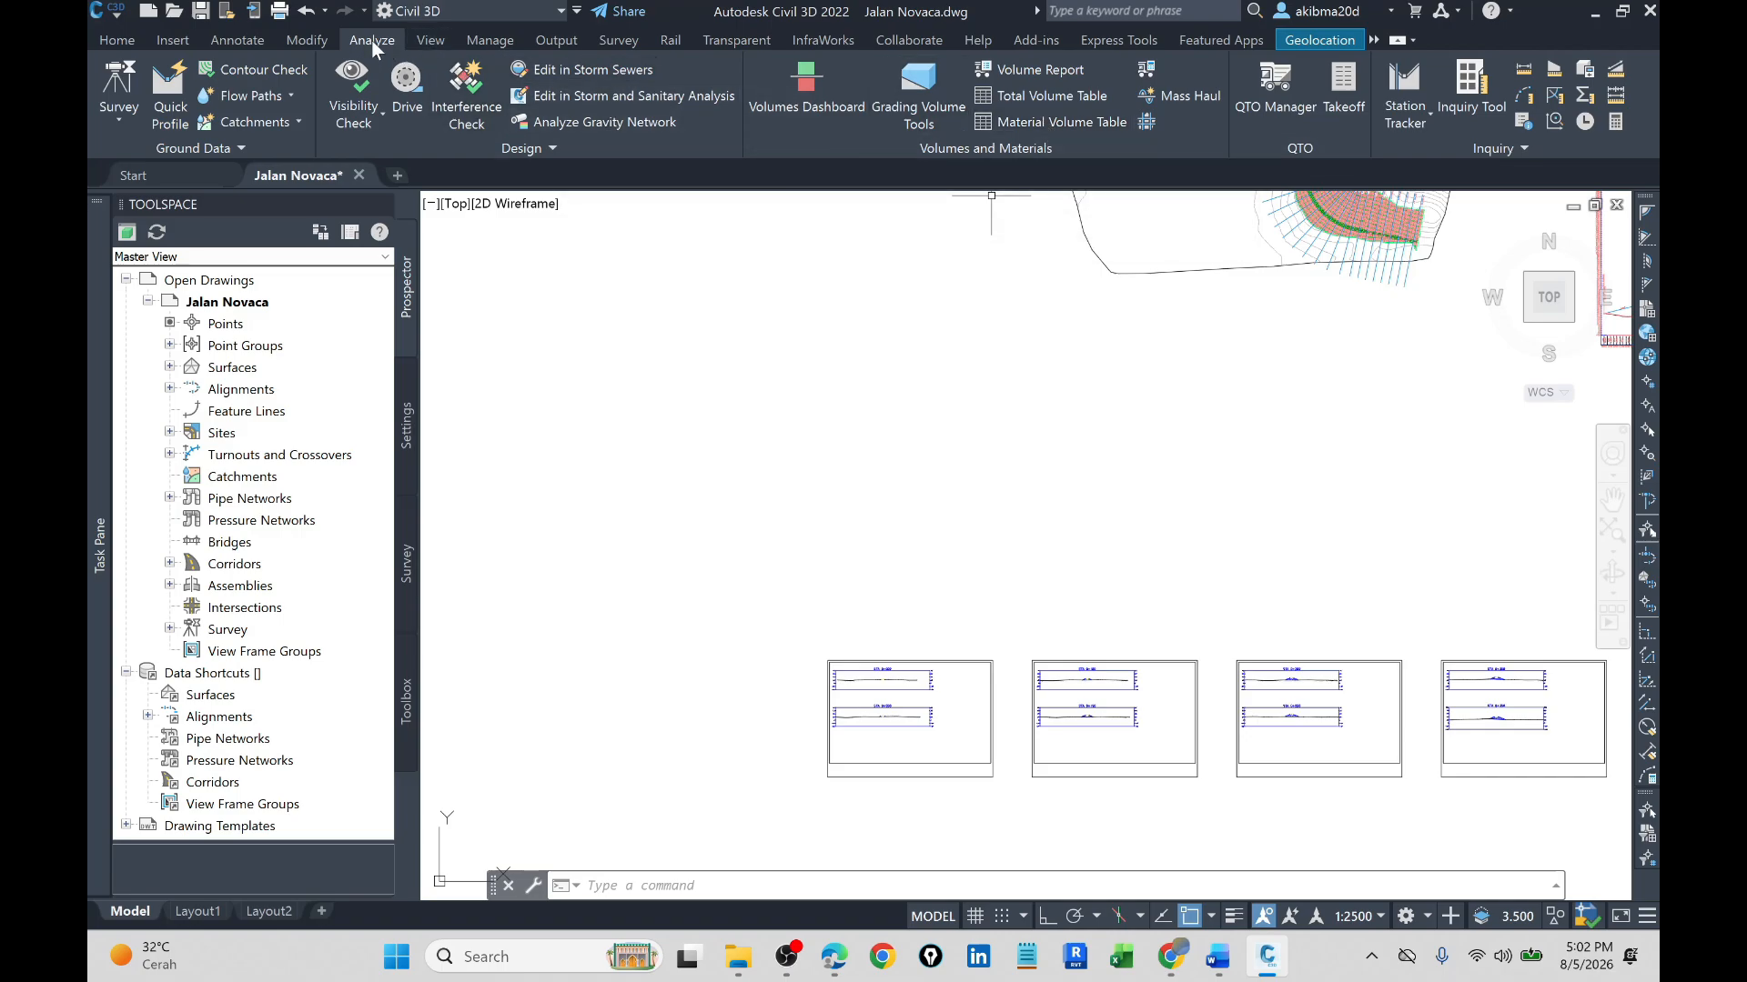
left_click(1105, 122)
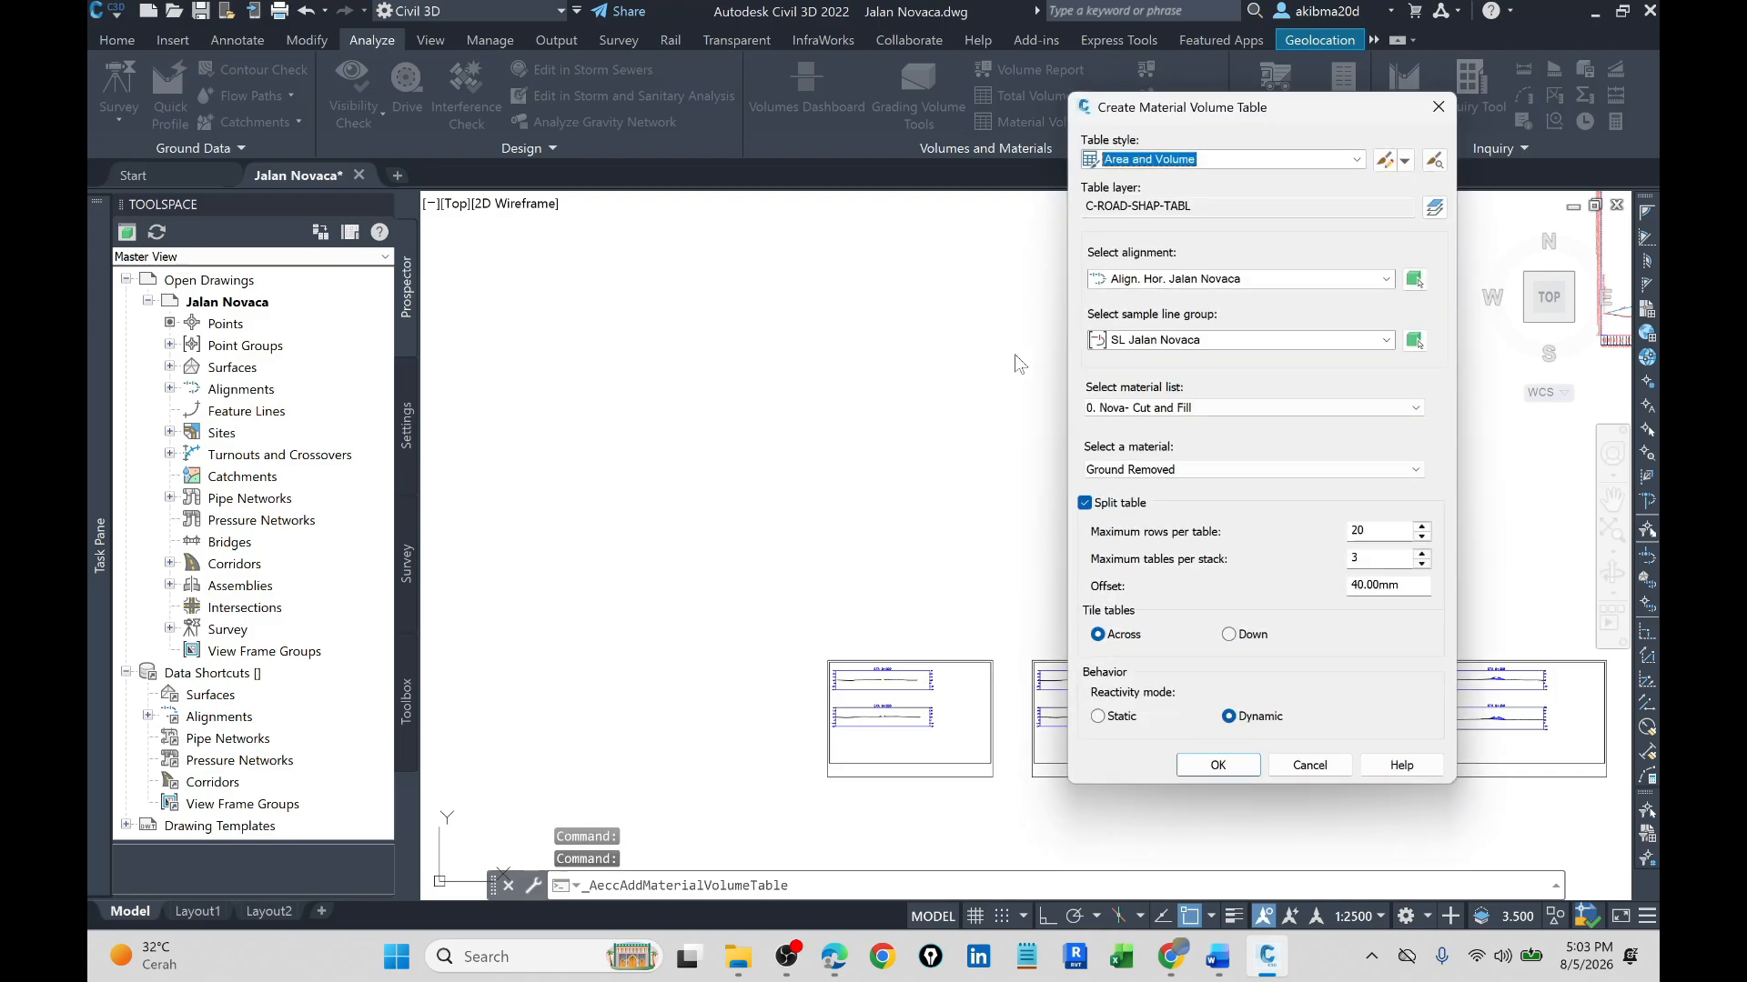
left_click_drag(1290, 108, 679, 112)
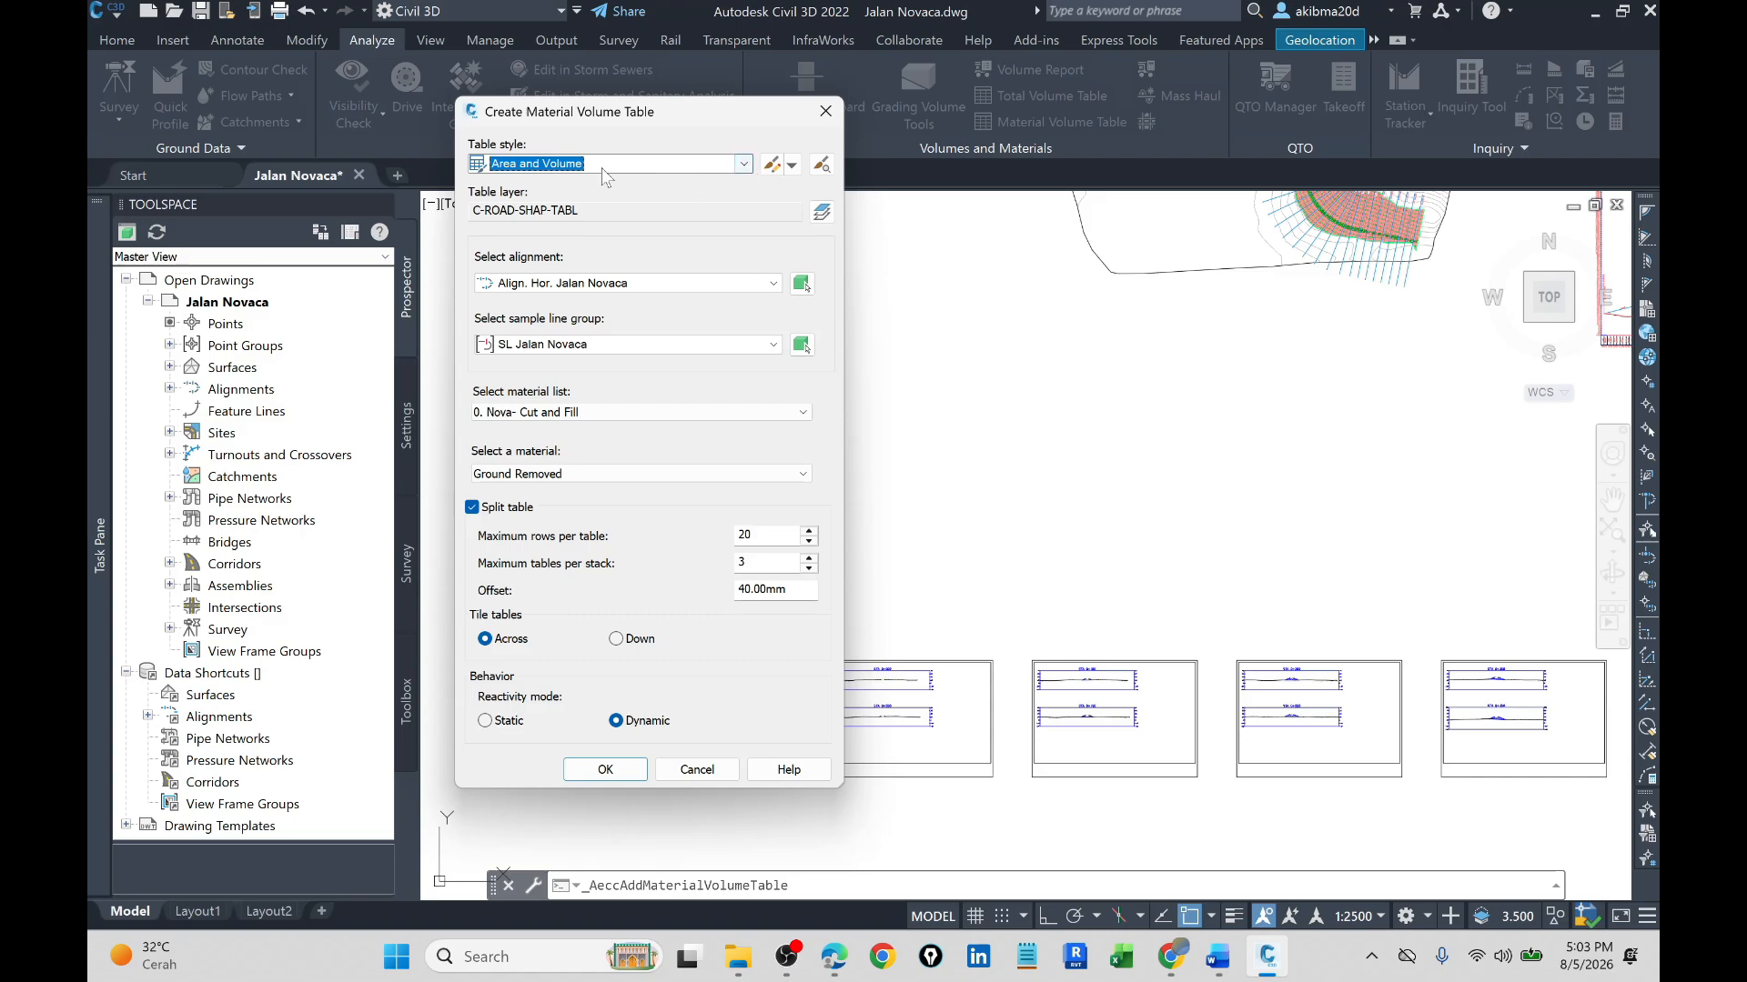
left_click(773, 286)
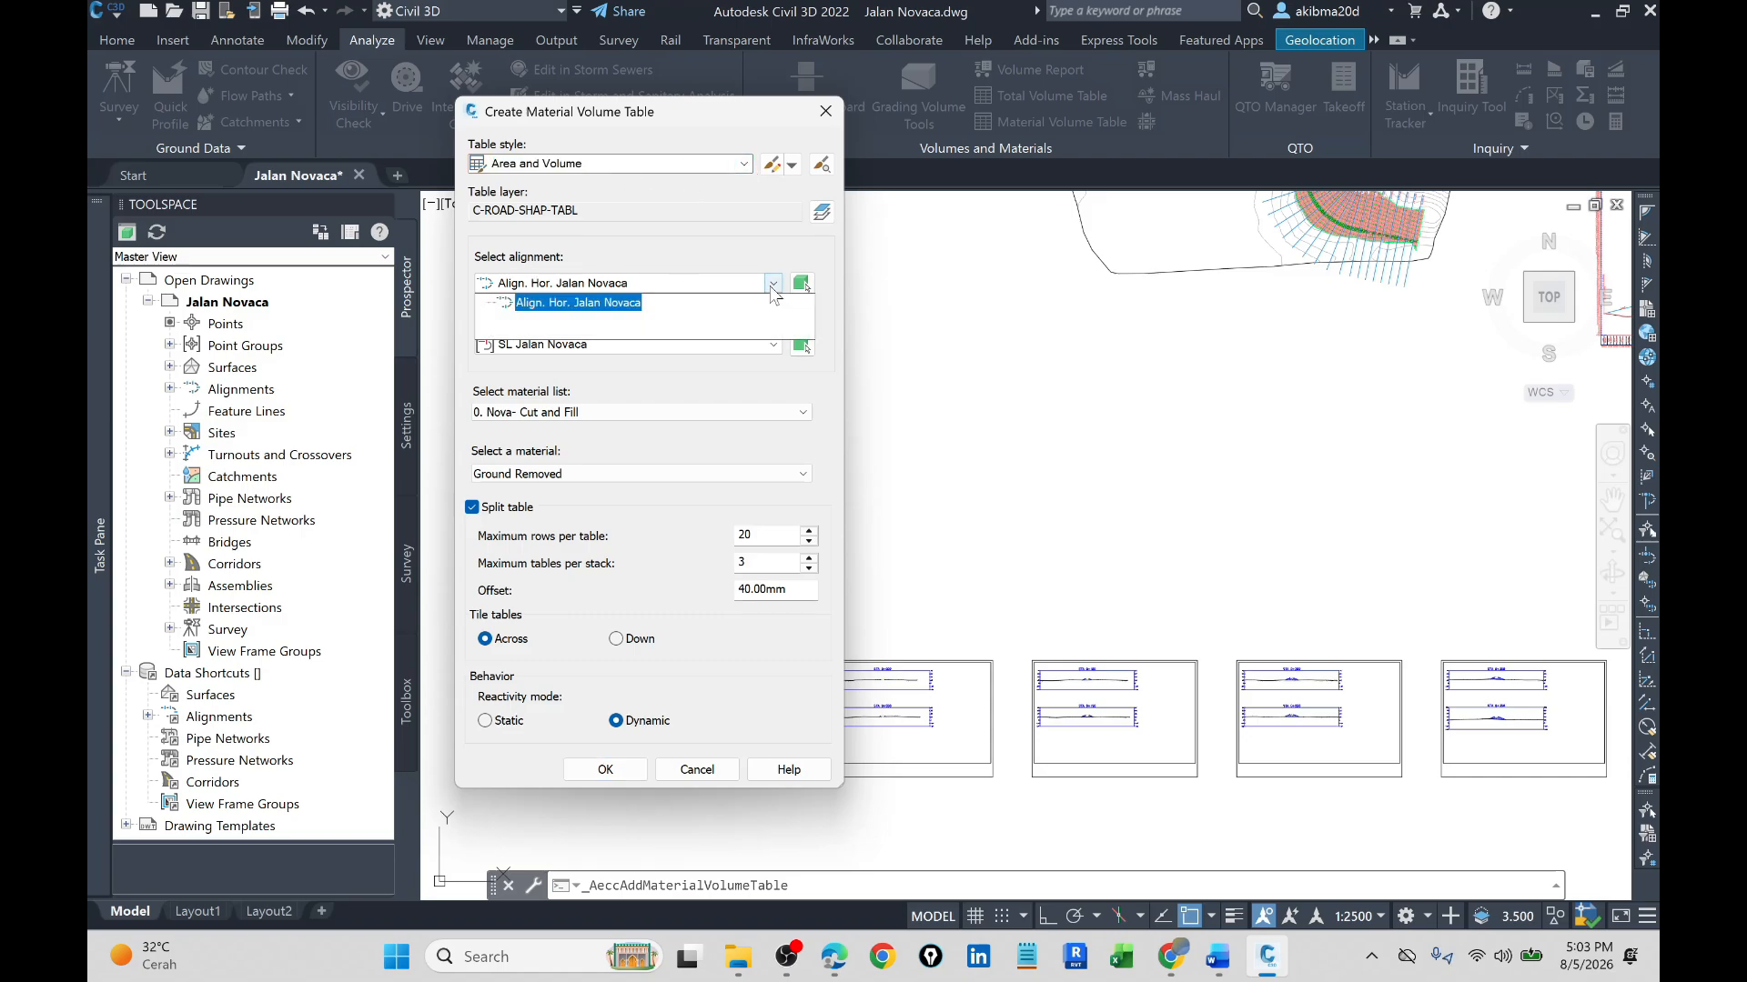
left_click(771, 288)
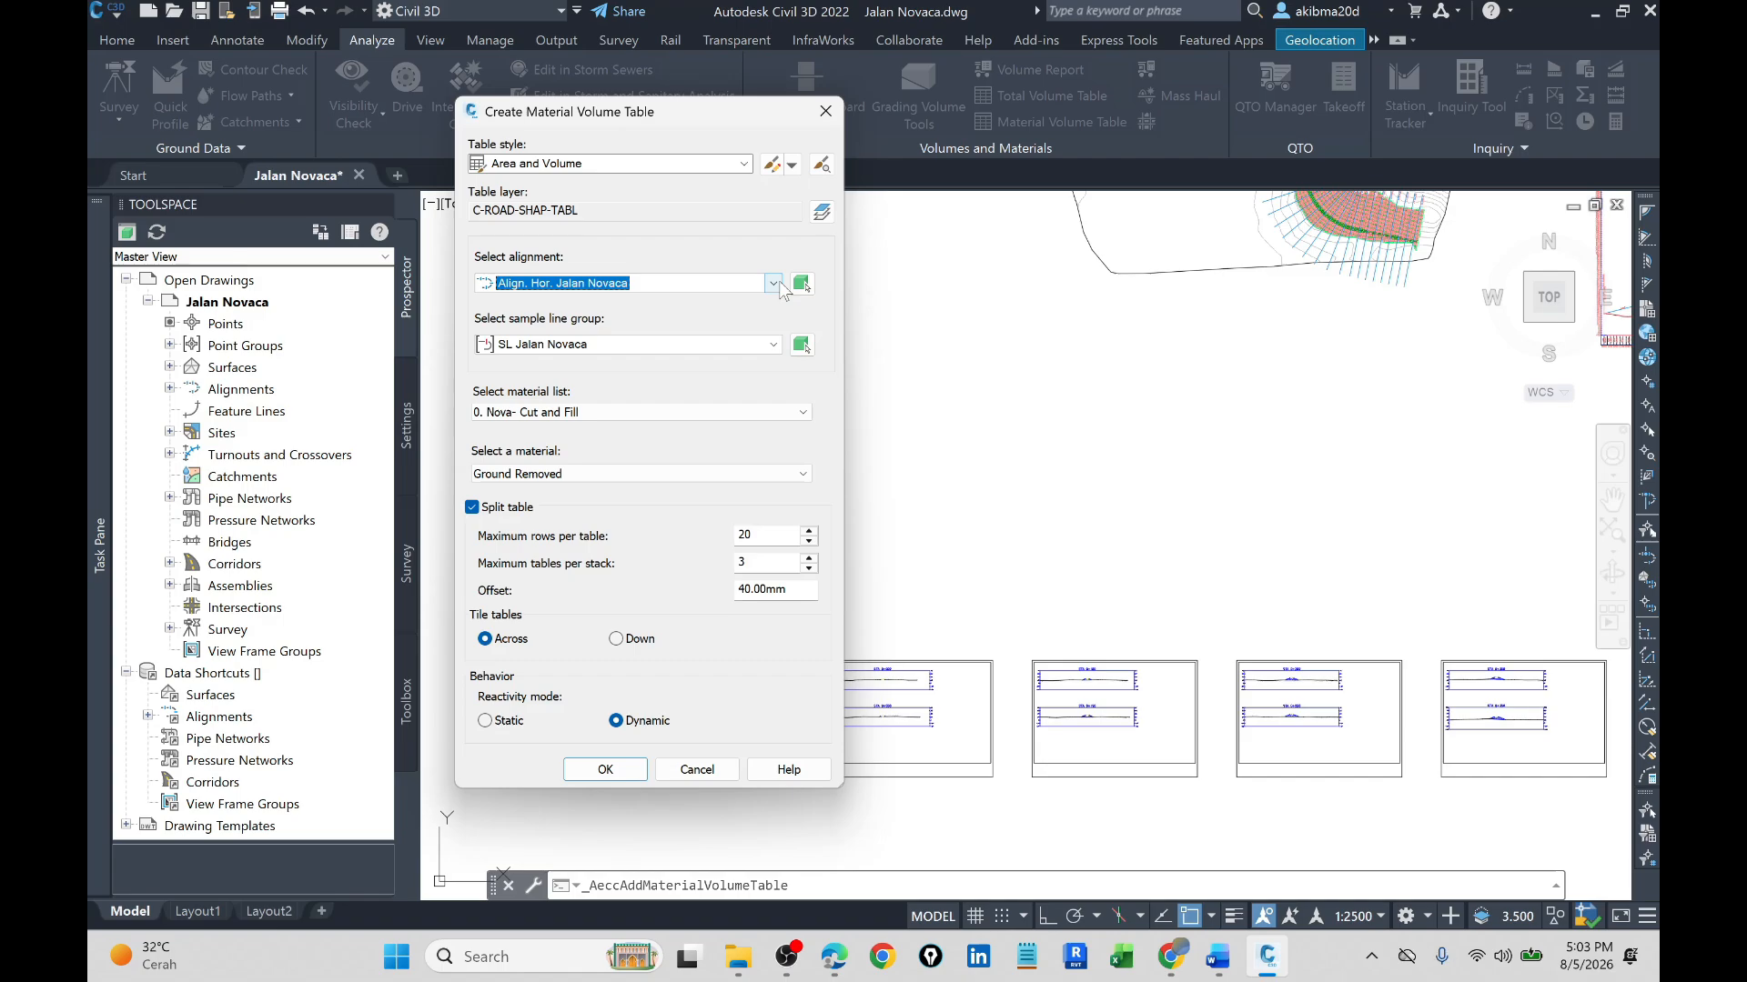
left_click(735, 342)
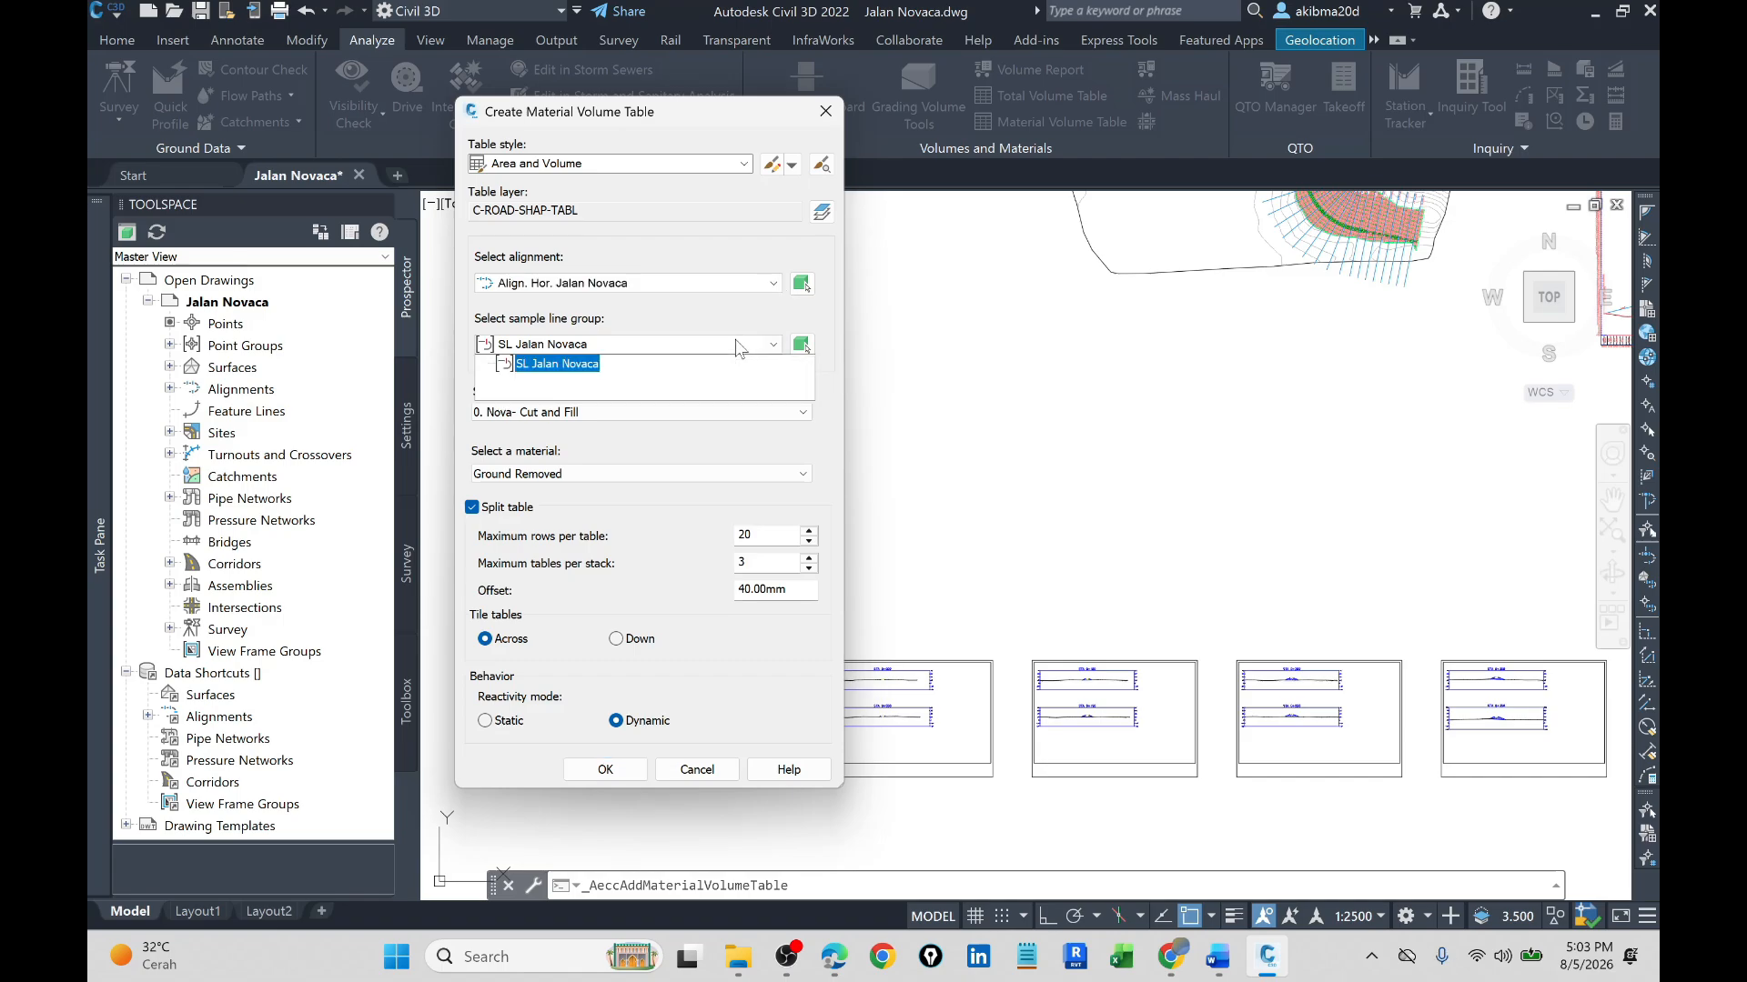
left_click(738, 344)
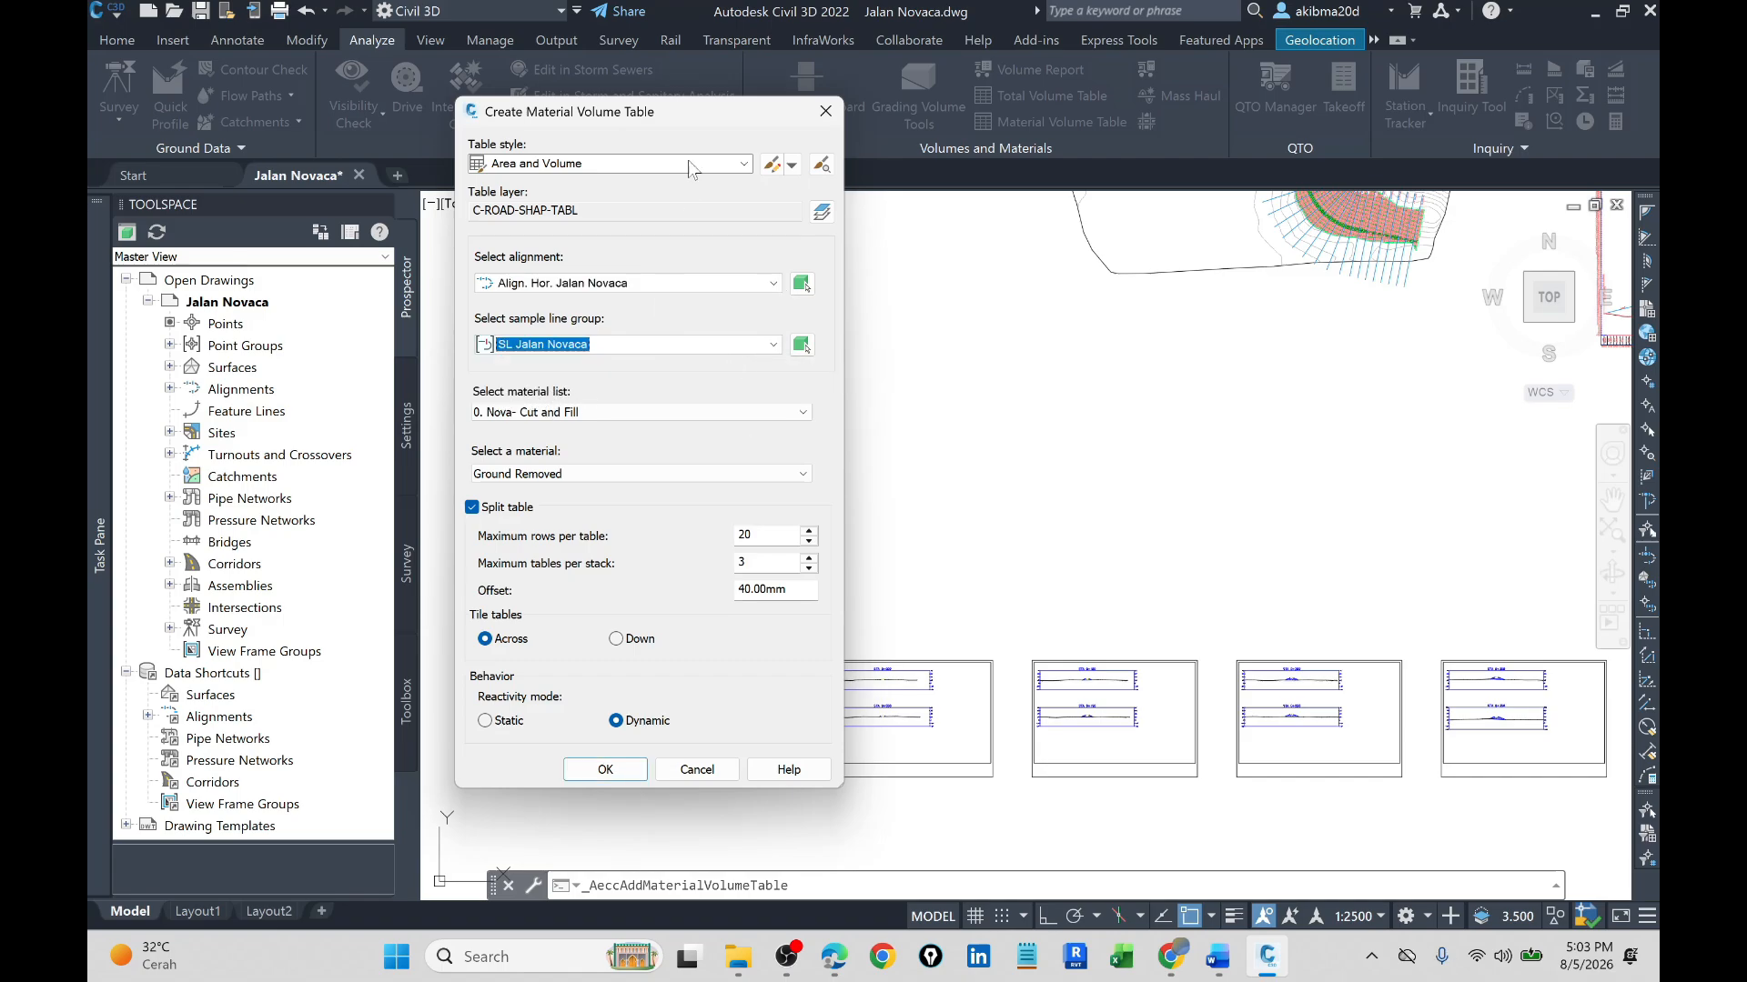
- Use the material list 0. Nova- Cut and Fill and the material Ground Removed for the volume table
left_click_drag(705, 114, 566, 59)
left_click(625, 351)
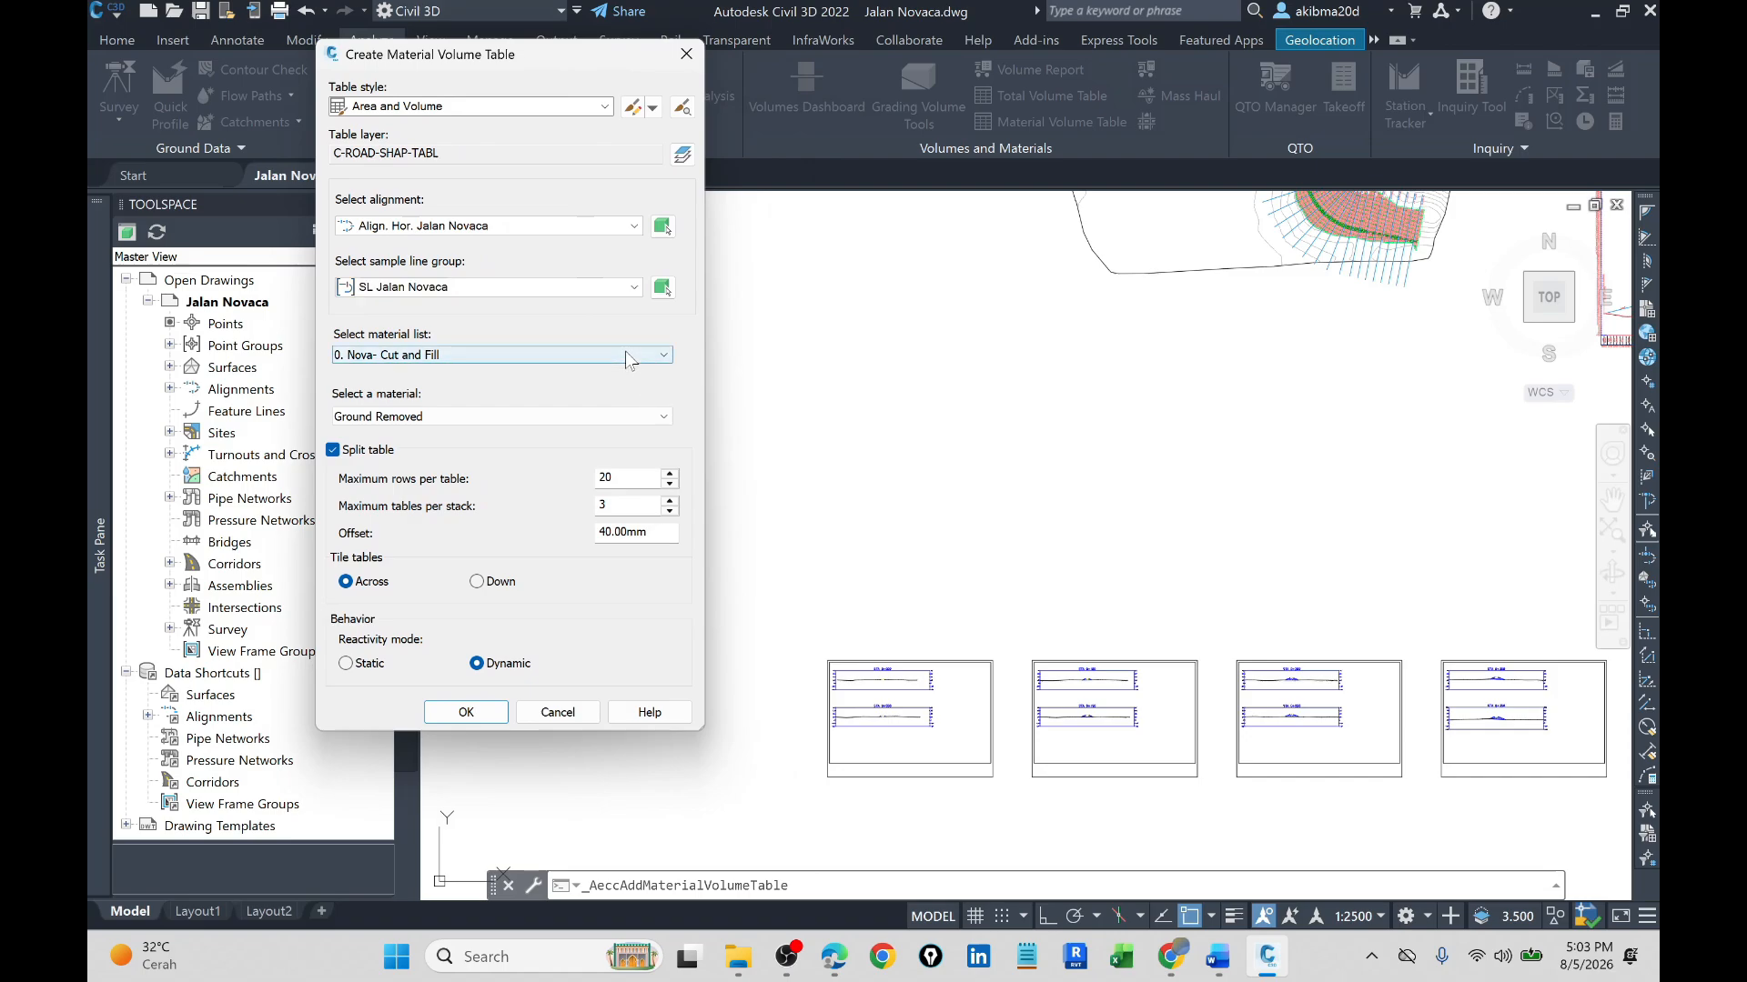
left_click(625, 351)
left_click_drag(549, 50, 733, 159)
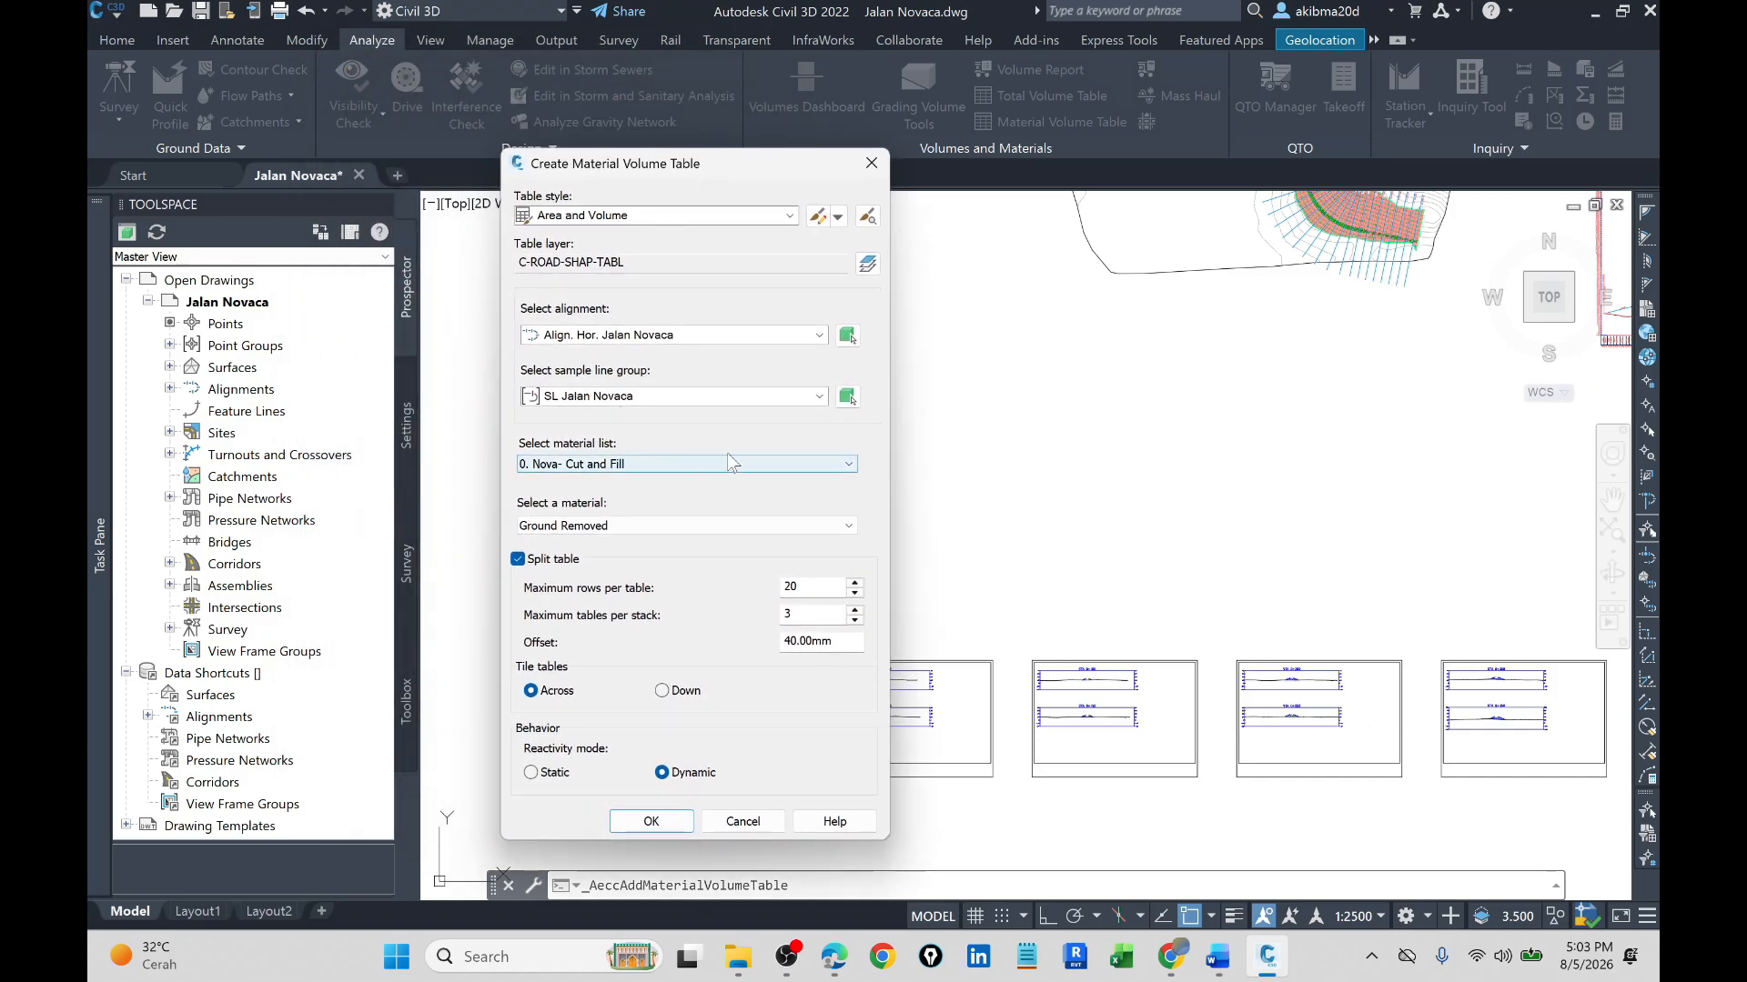
left_click(786, 468)
left_click(797, 465)
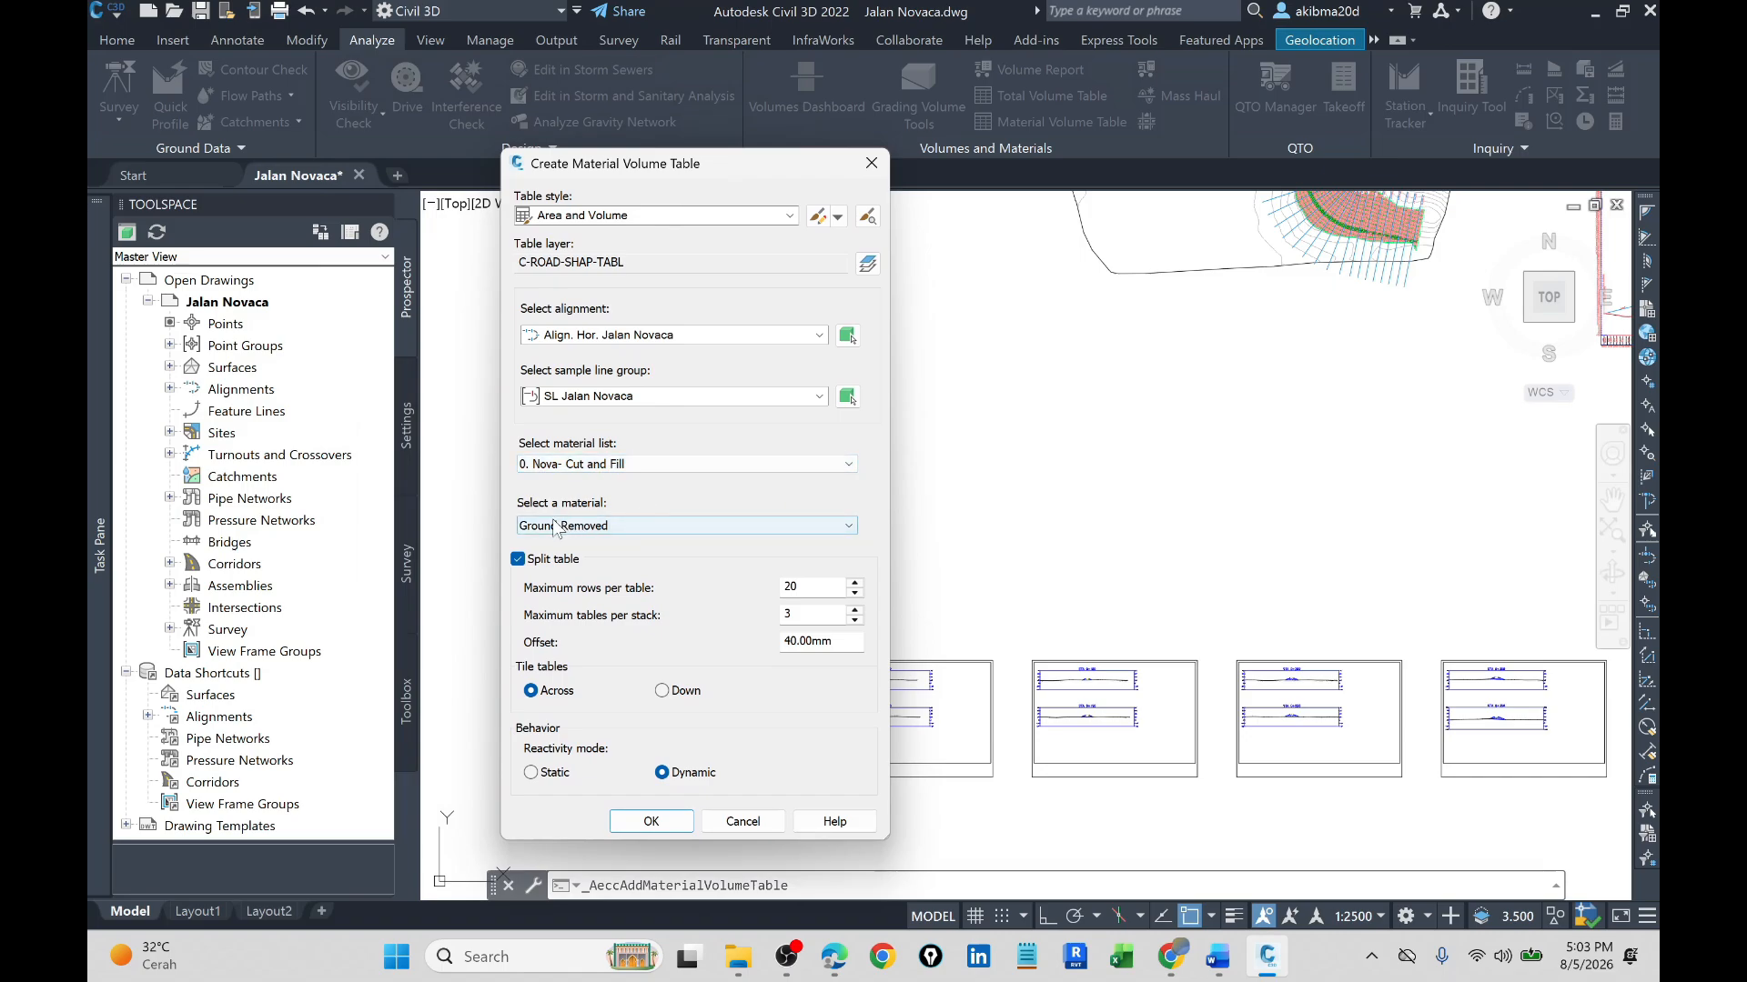
left_click(844, 527)
left_click(794, 526)
left_click(751, 527)
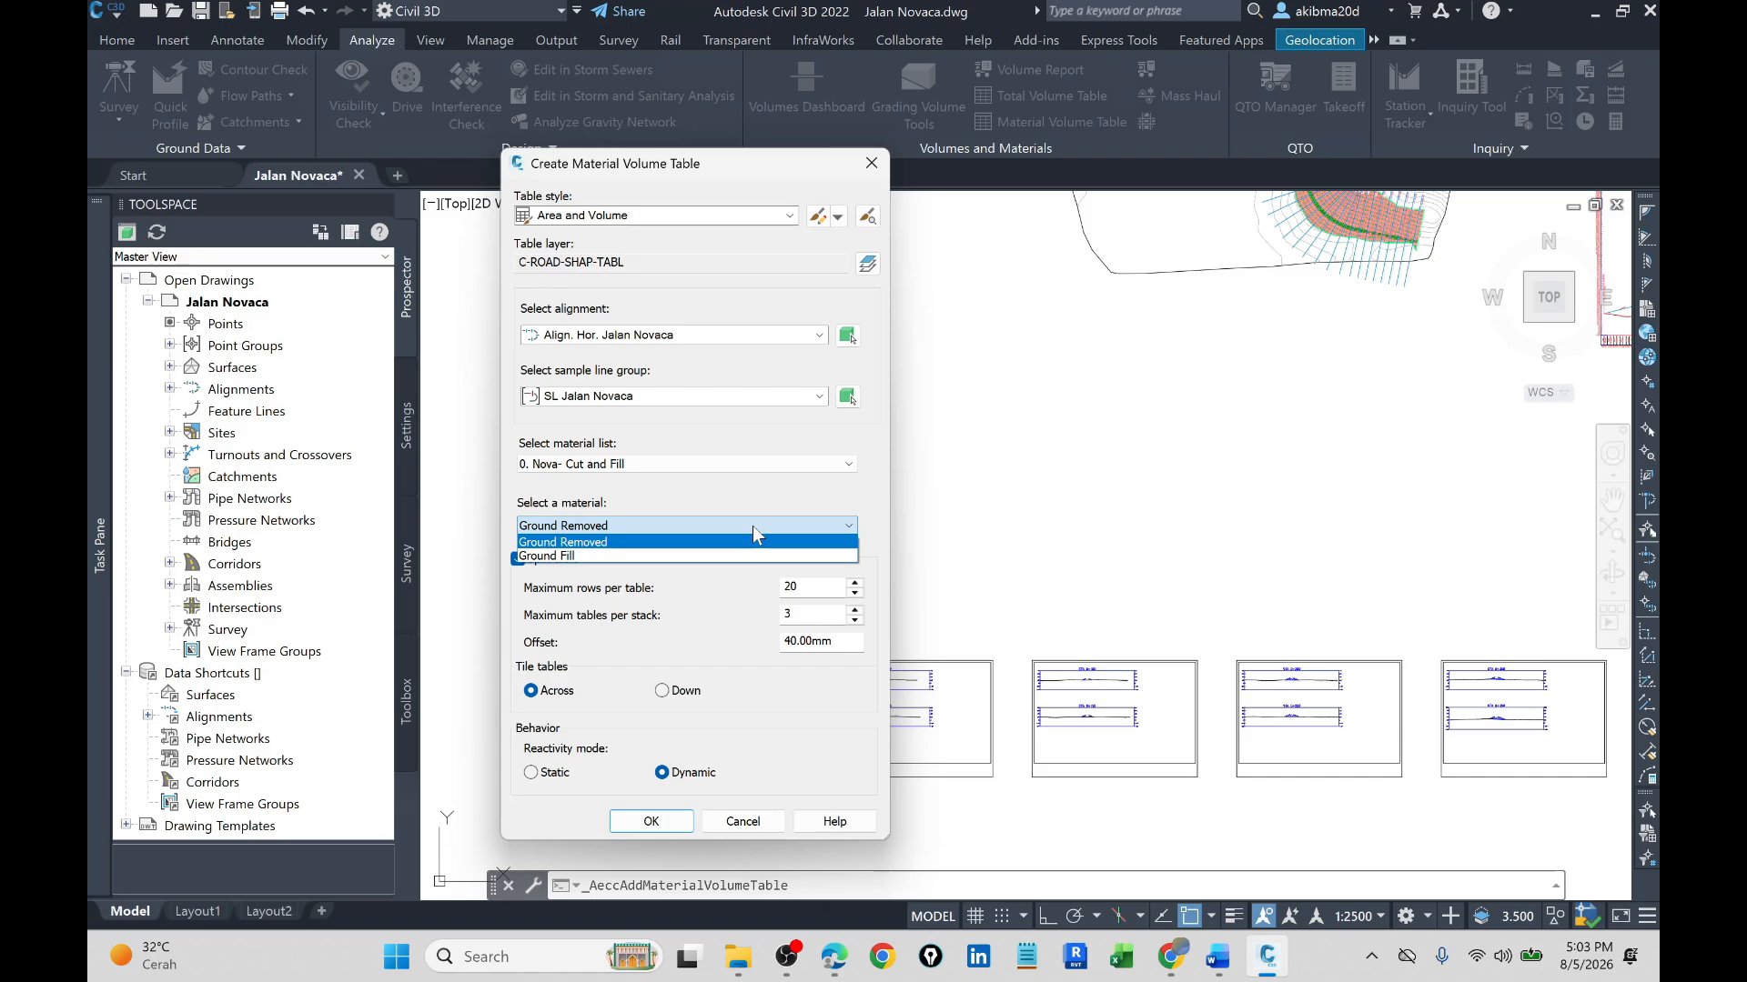
left_click(751, 526)
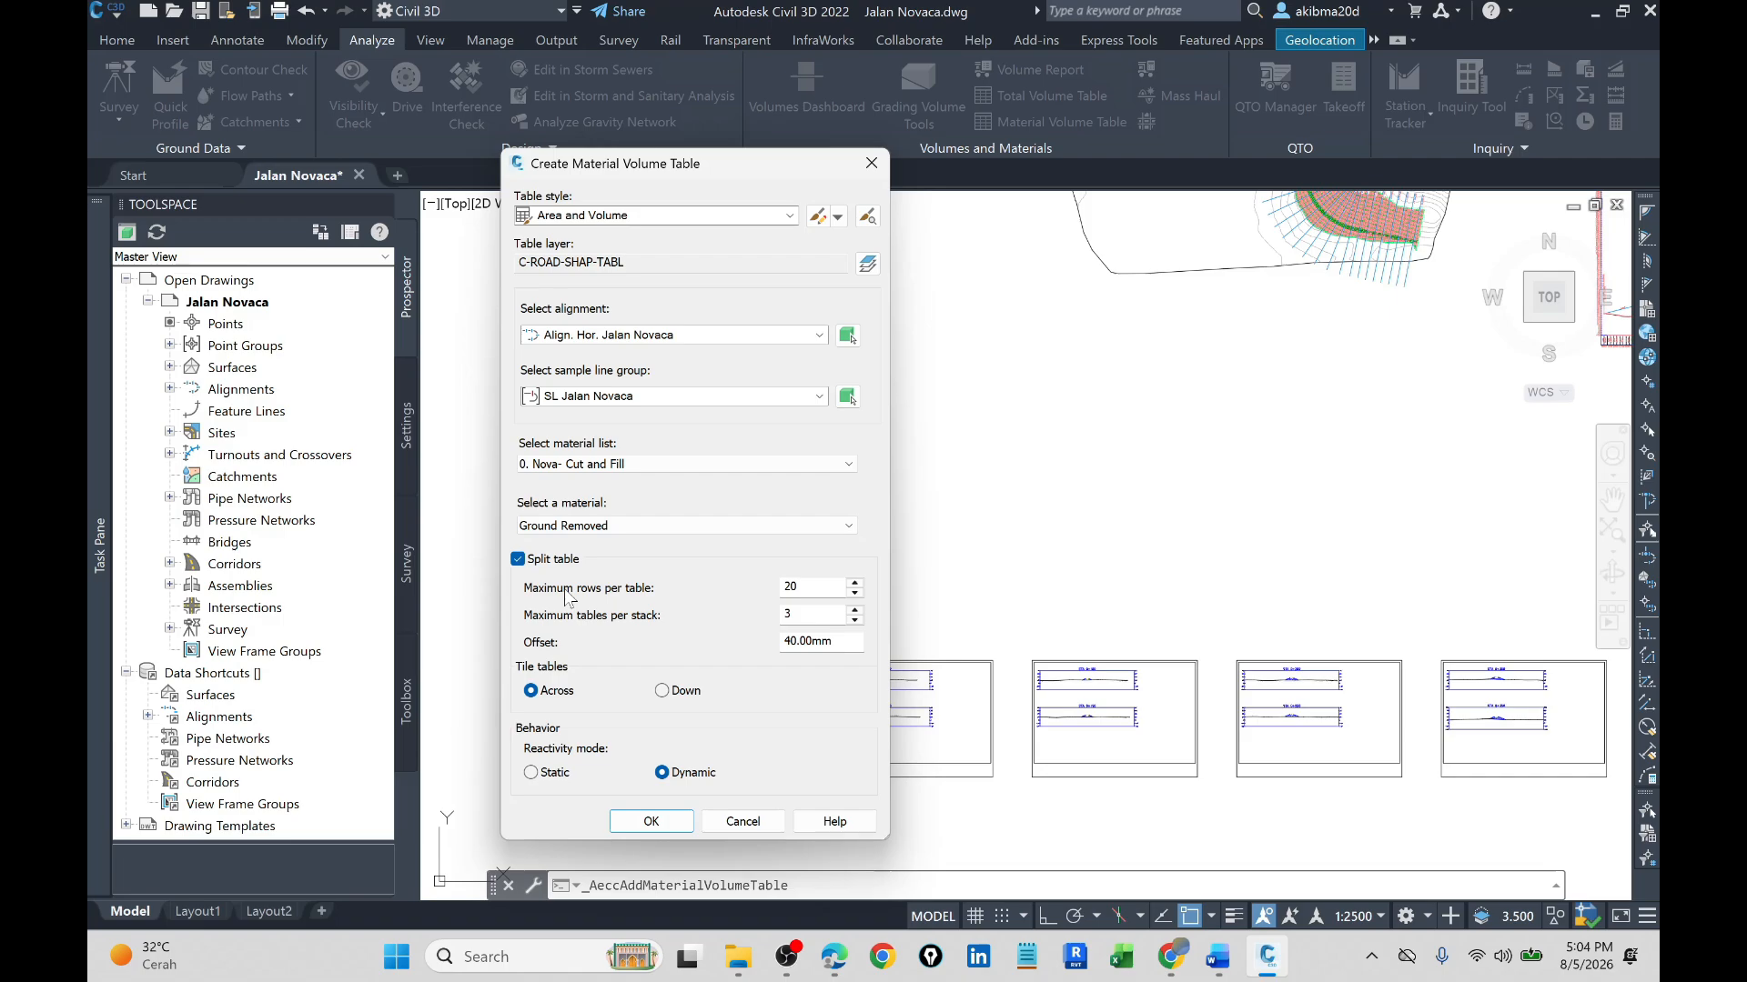
- Place the dynamic table, split at 20 rows and 3 tables per stack, in the empty area above the first cross-section sheets
left_click(651, 822)
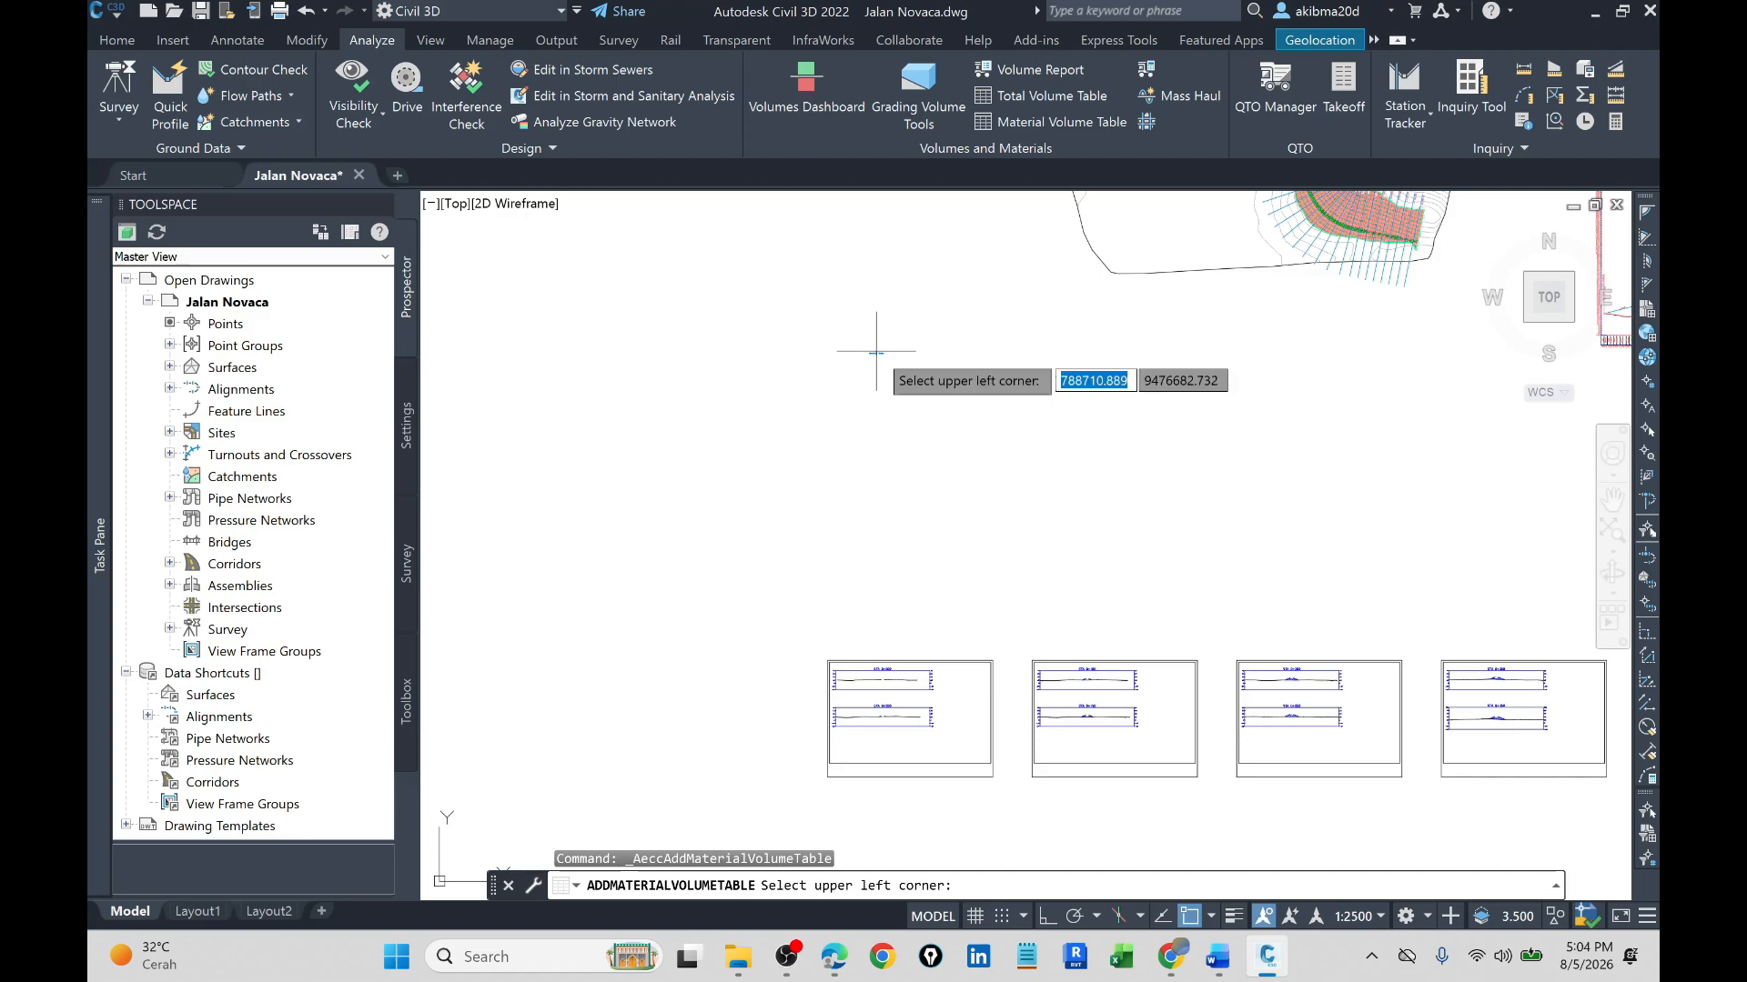
left_click(875, 352)
scroll(973, 396, "up", 4)
mouse_move(972, 396)
middle_mouse_down()
mouse_move(919, 498)
mouse_move(705, 523)
middle_mouse_up()
scroll(1355, 610, "down", 2)
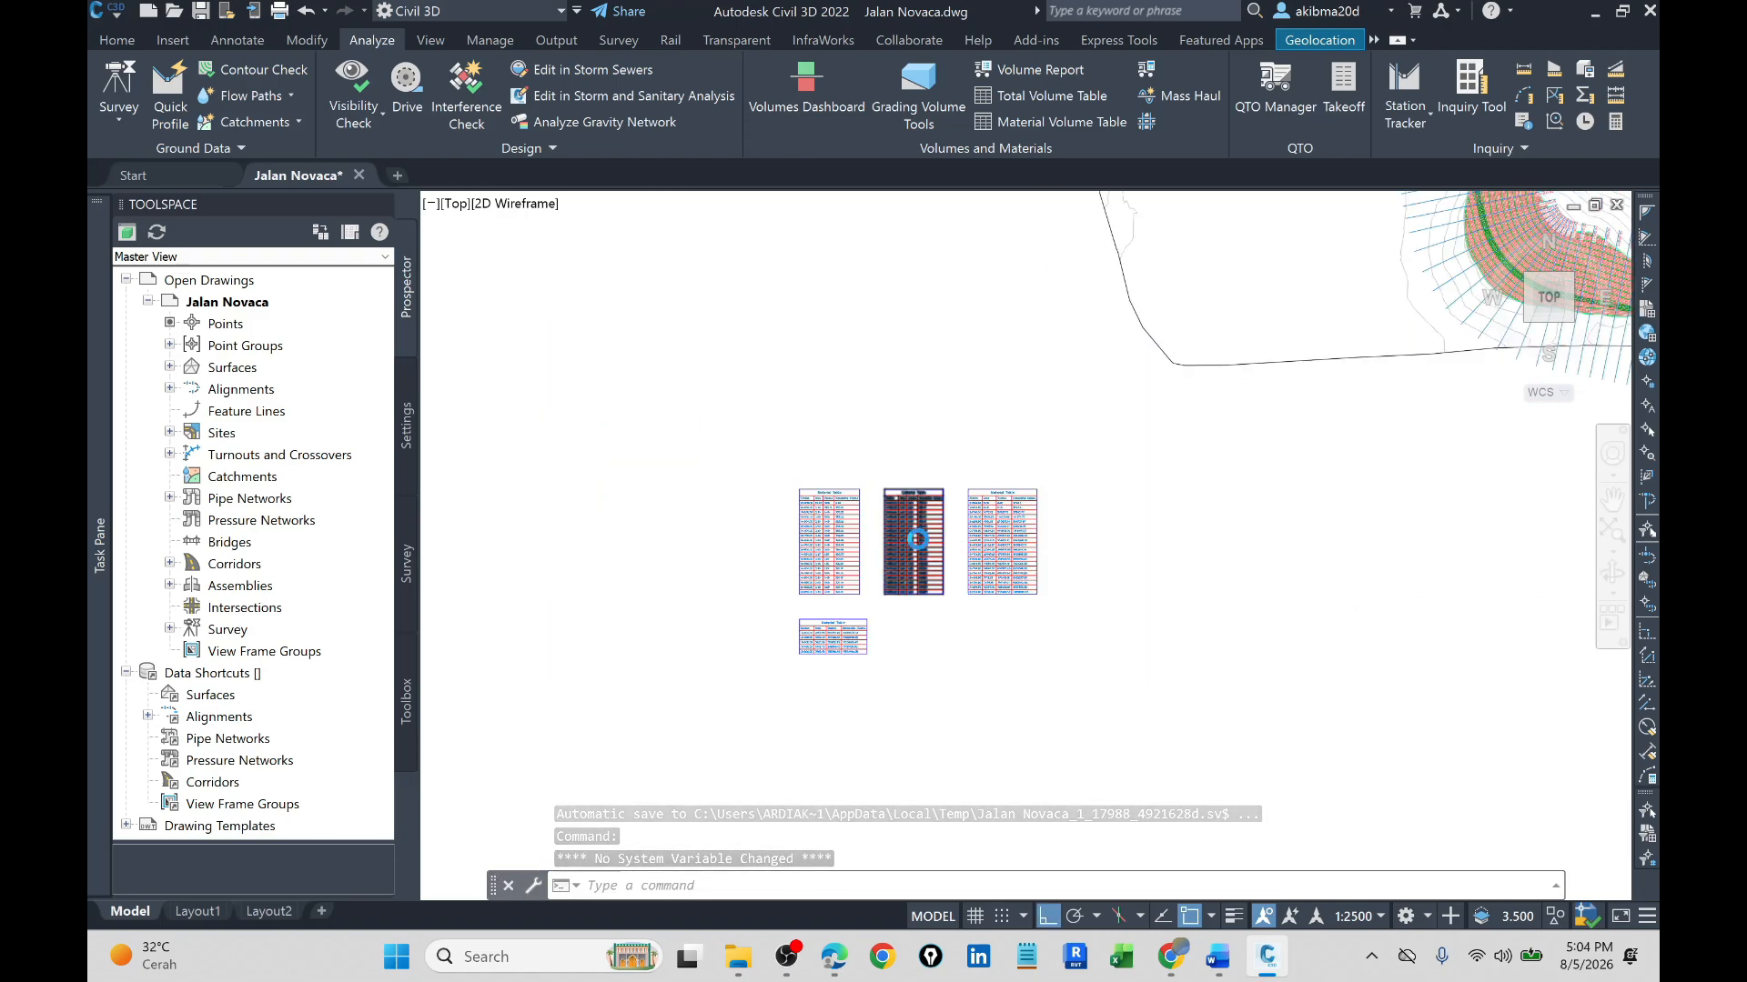
scroll(919, 542, "up", 4)
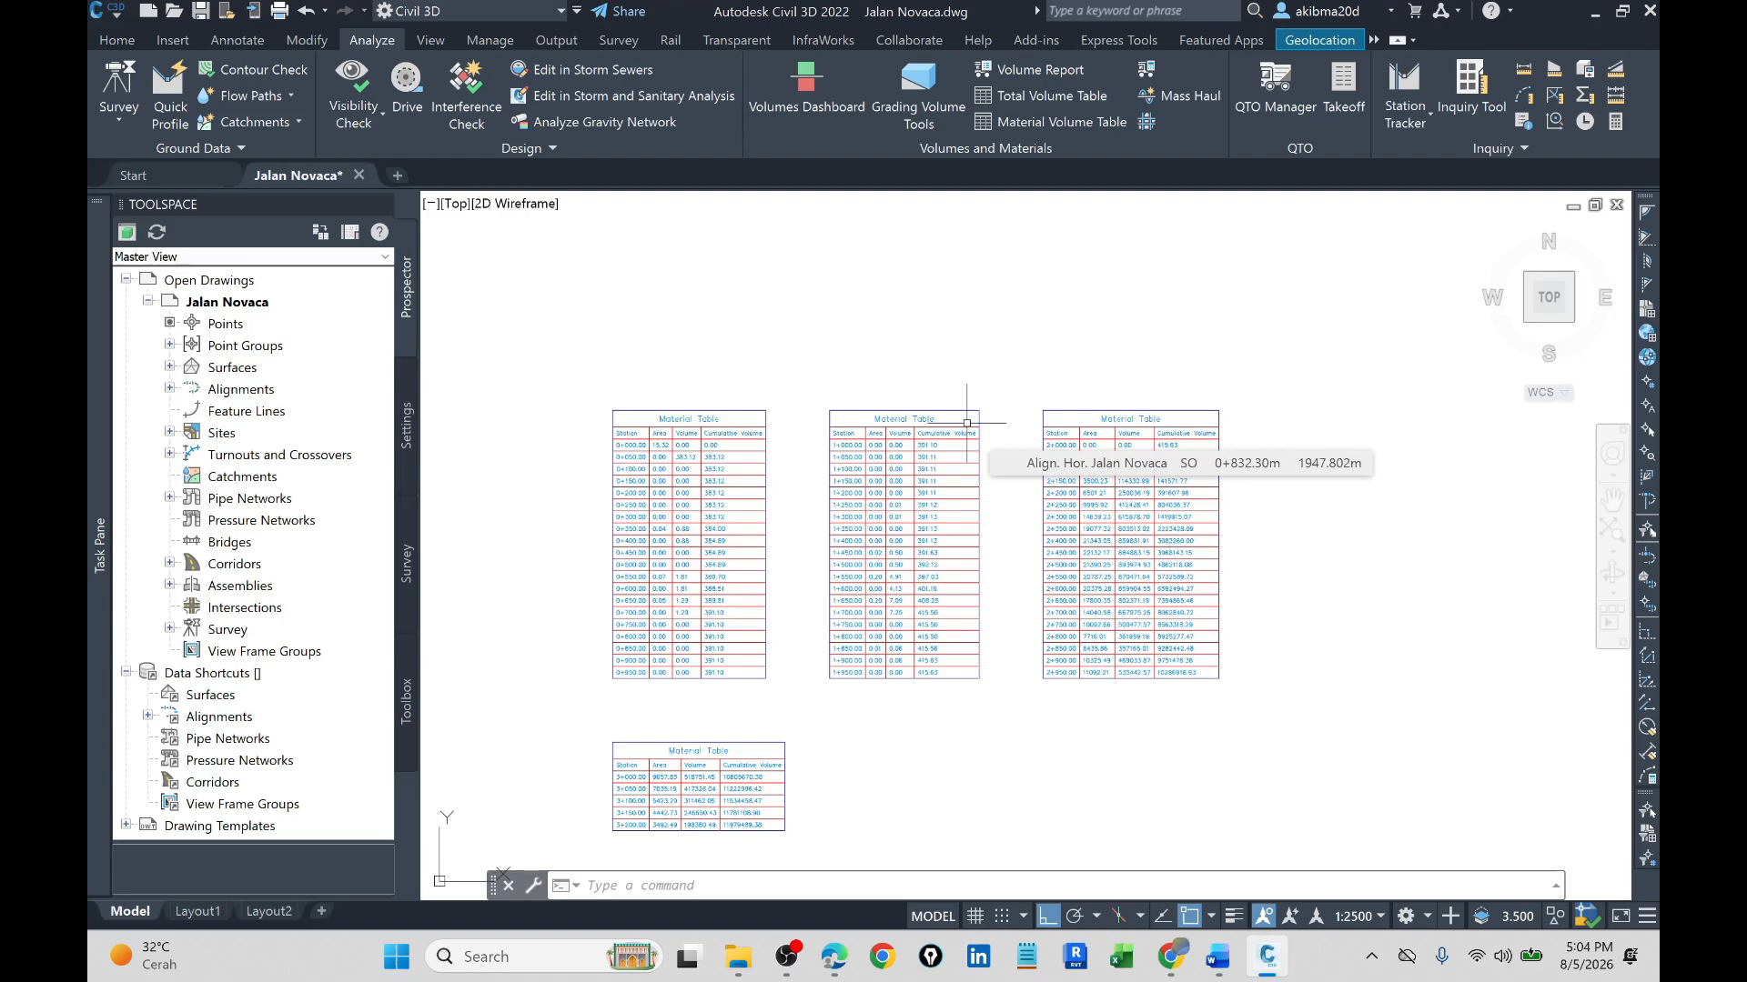
scroll(686, 517, "up", 4)
scroll(655, 454, "down", 2)
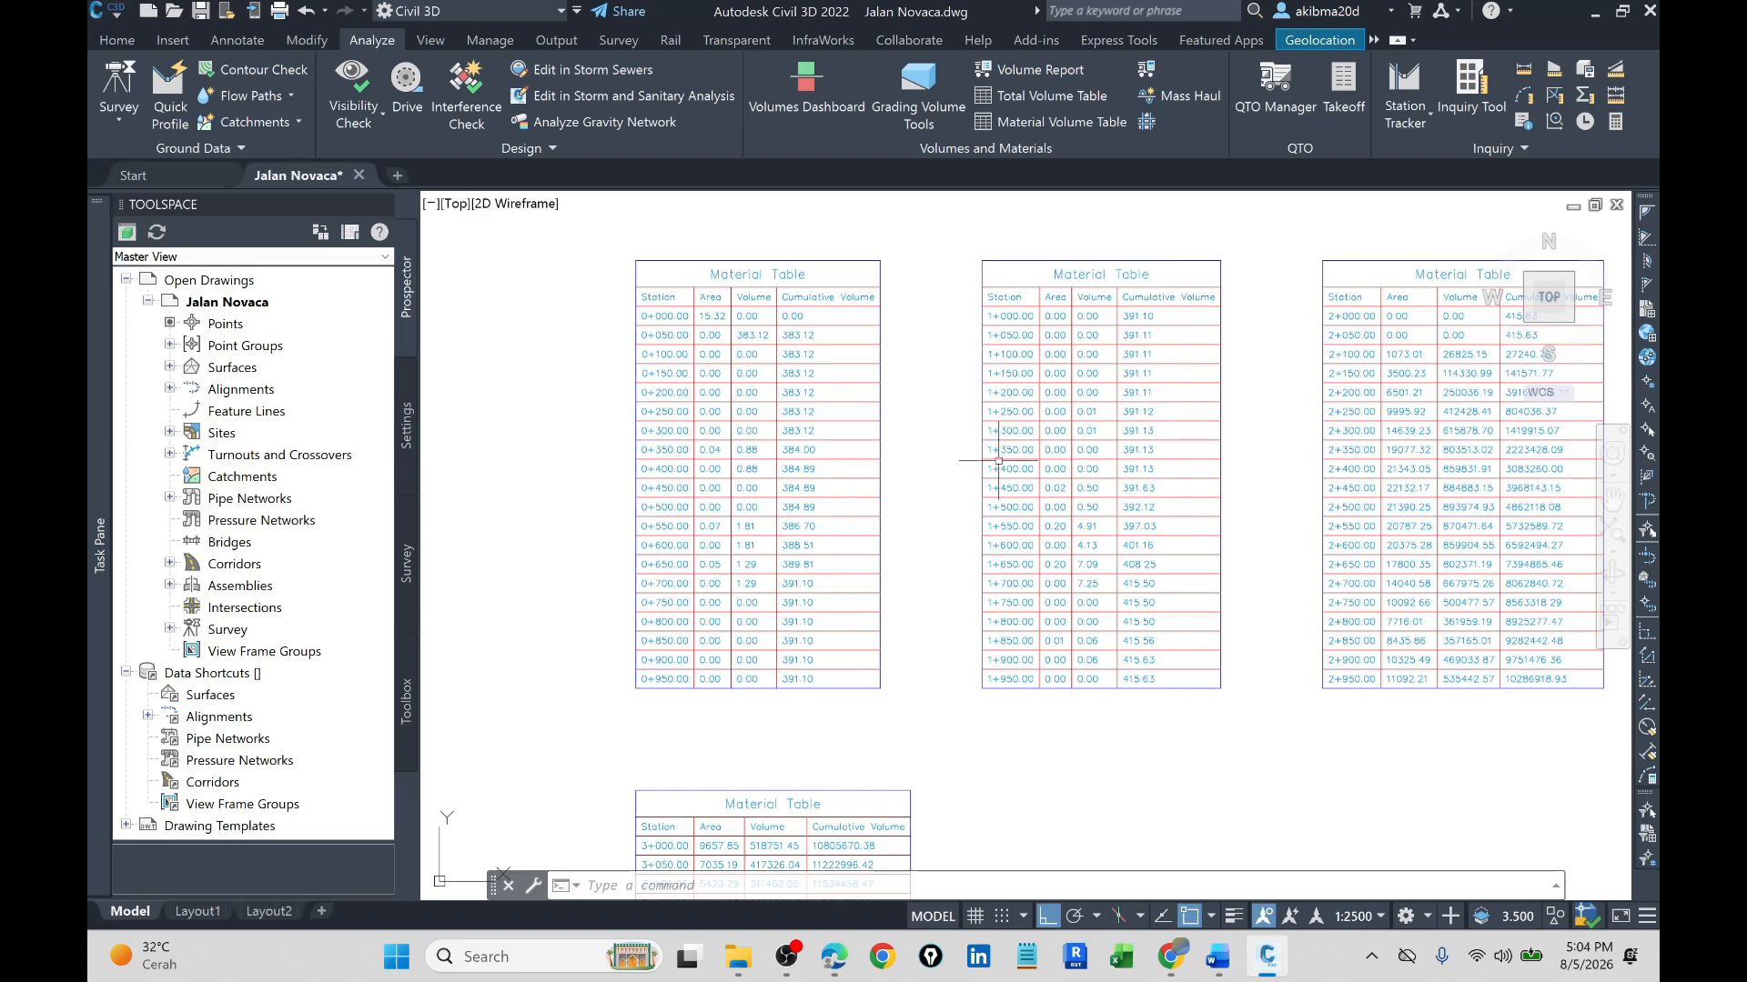
- Draw a rectangular frame around the whole group of split material tables, leaving a margin on every side
scroll(634, 568, "down", 2)
scroll(1069, 488, "down", 2)
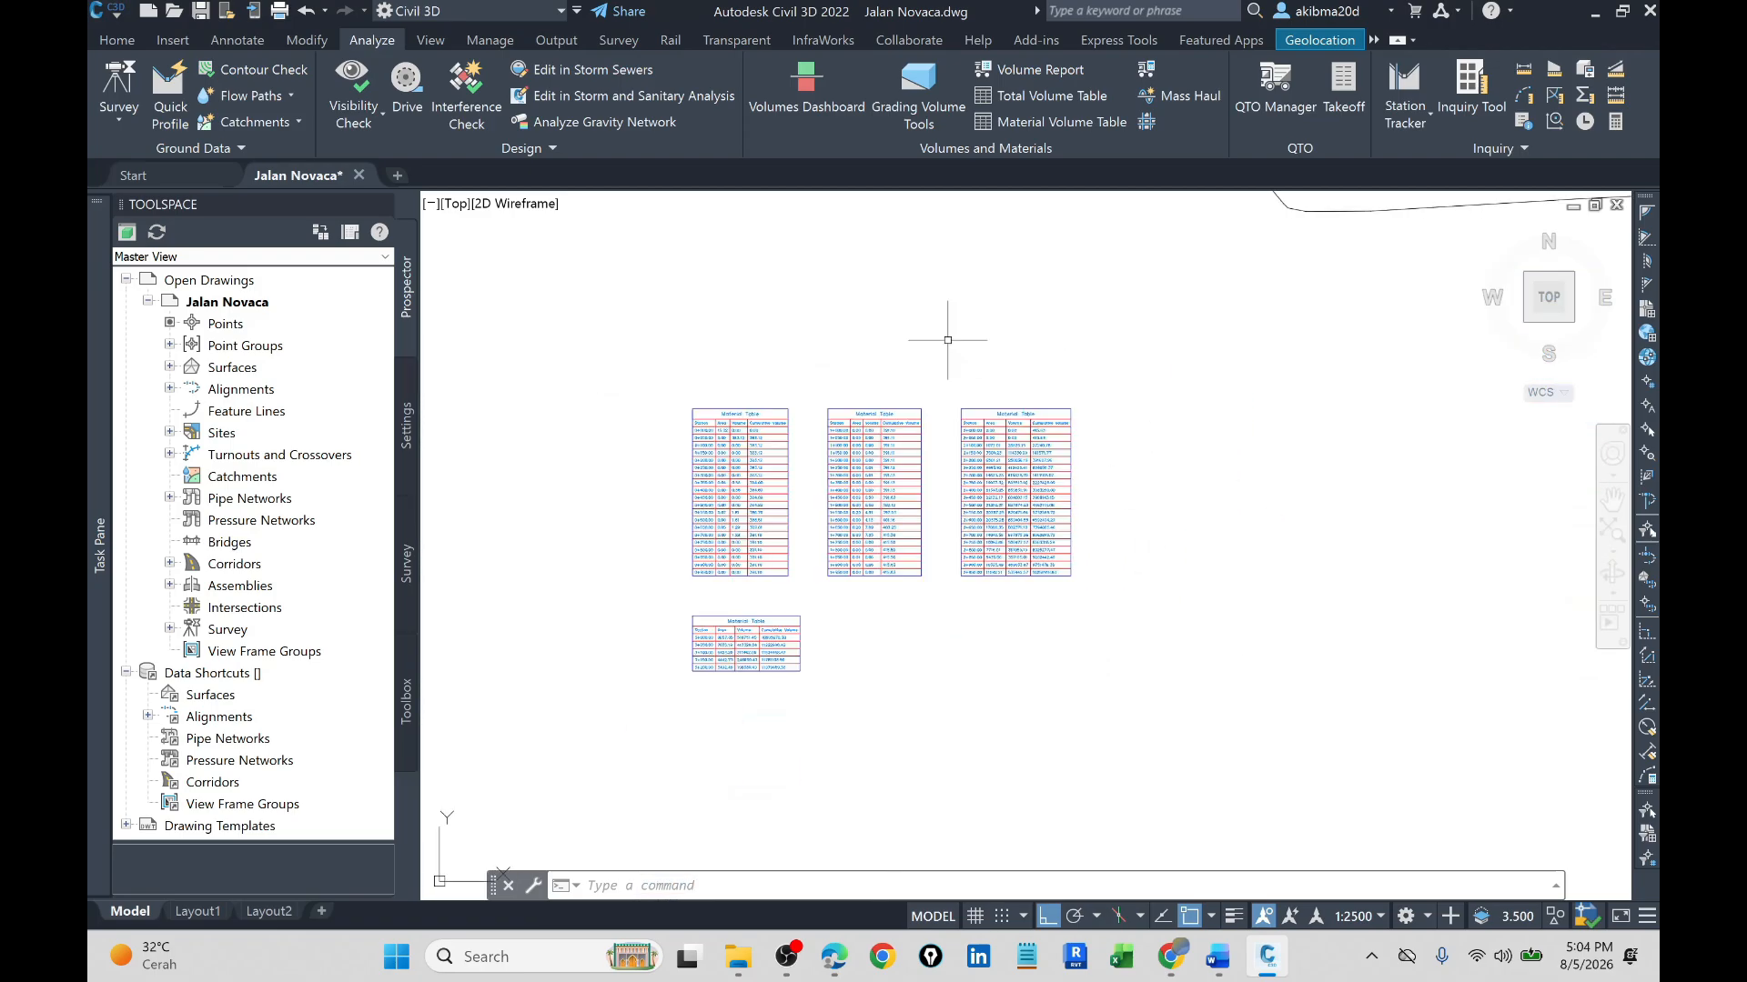
key("Return")
left_click(650, 349)
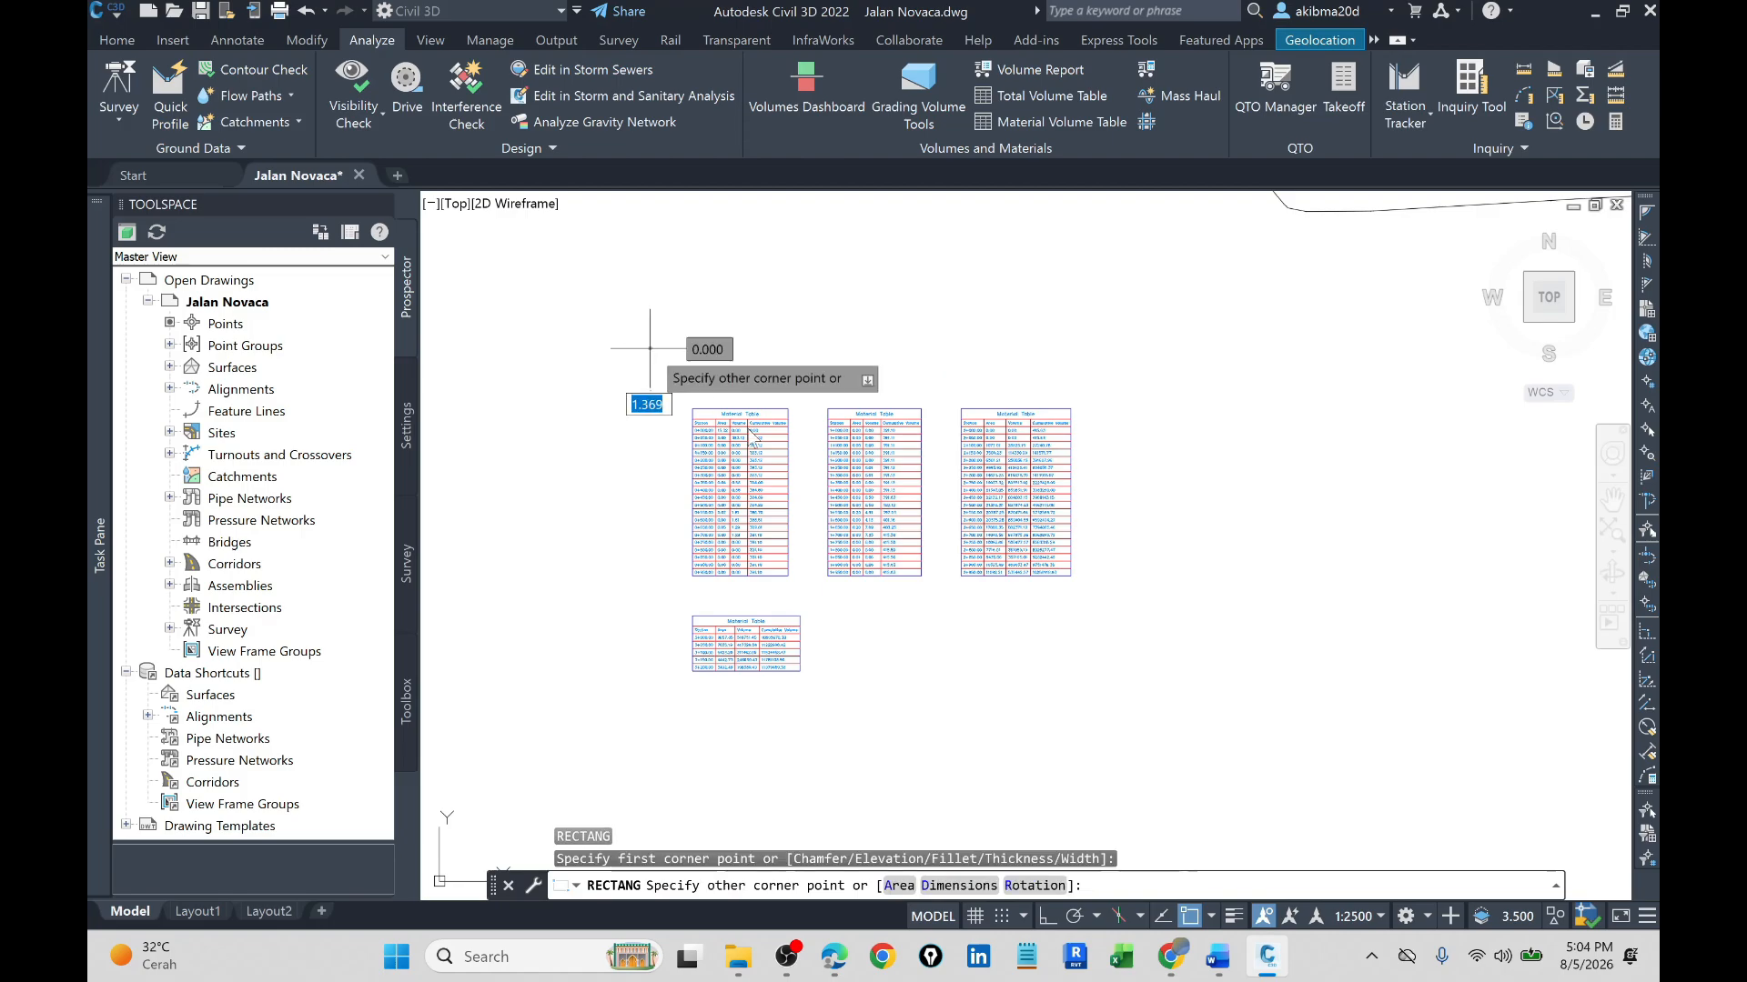
left_click(1109, 728)
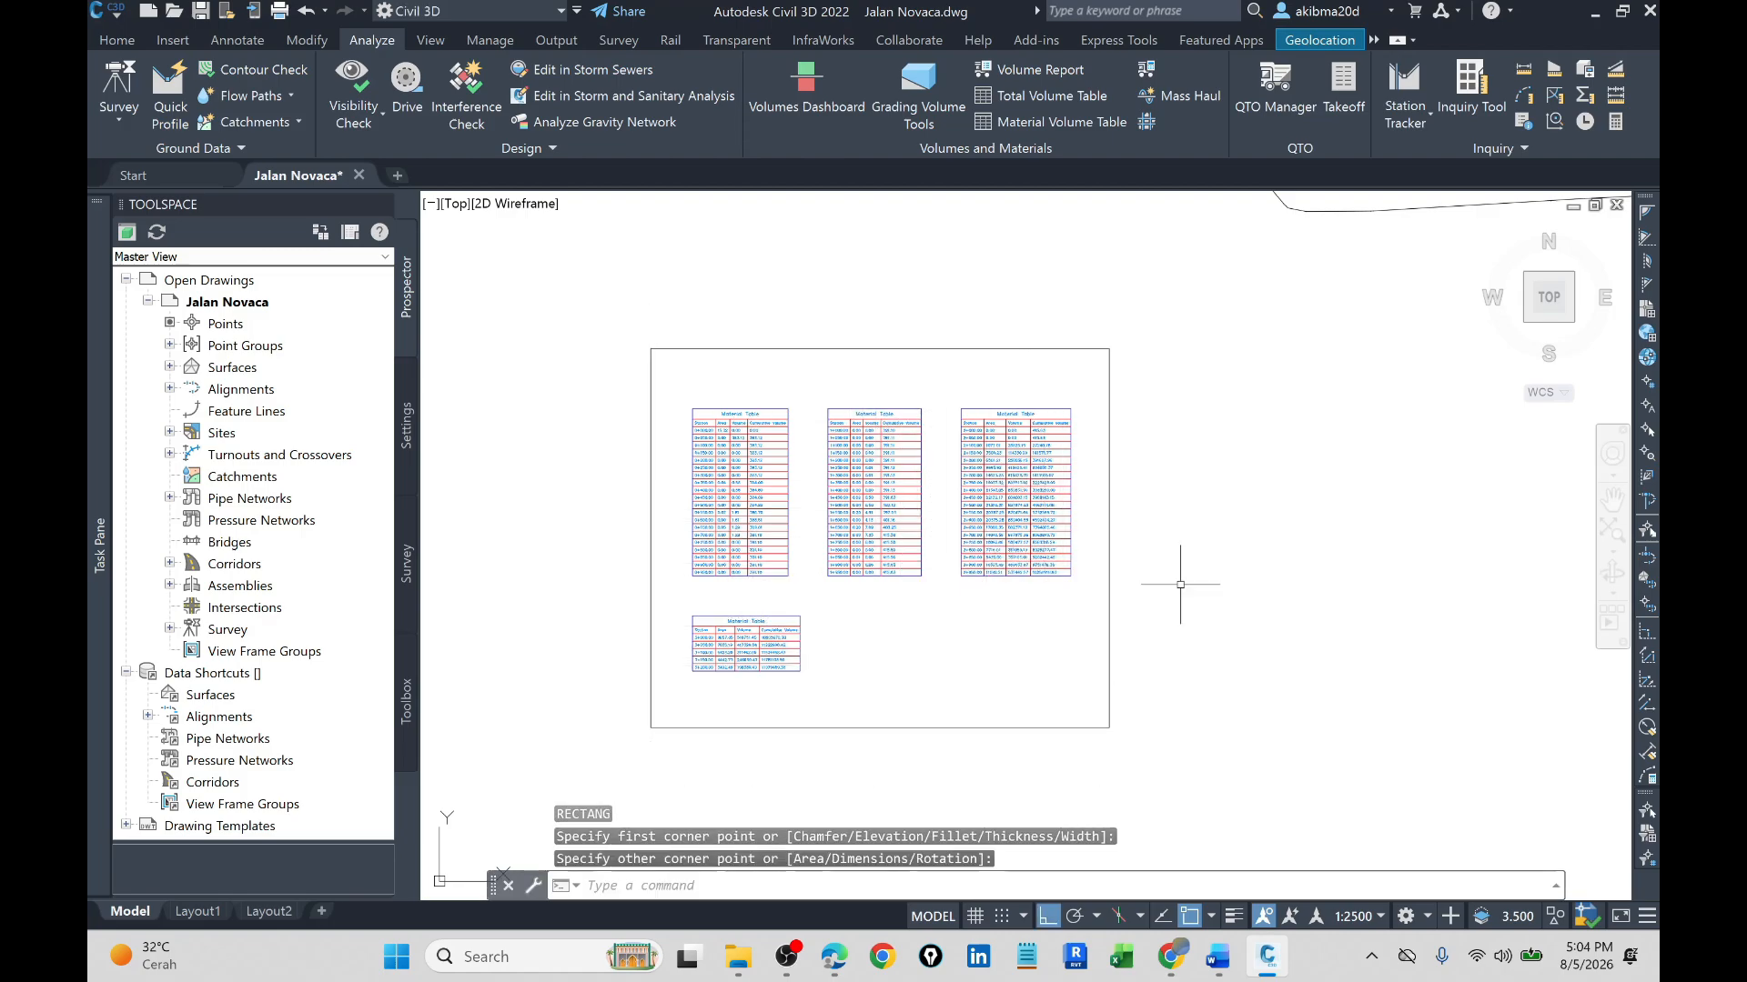
- Draw a small spacer rectangle from the upper-right corner of the third material table, extending past the frame's right edge
type("rec")
key("Return")
scroll(1169, 461, "up", 2)
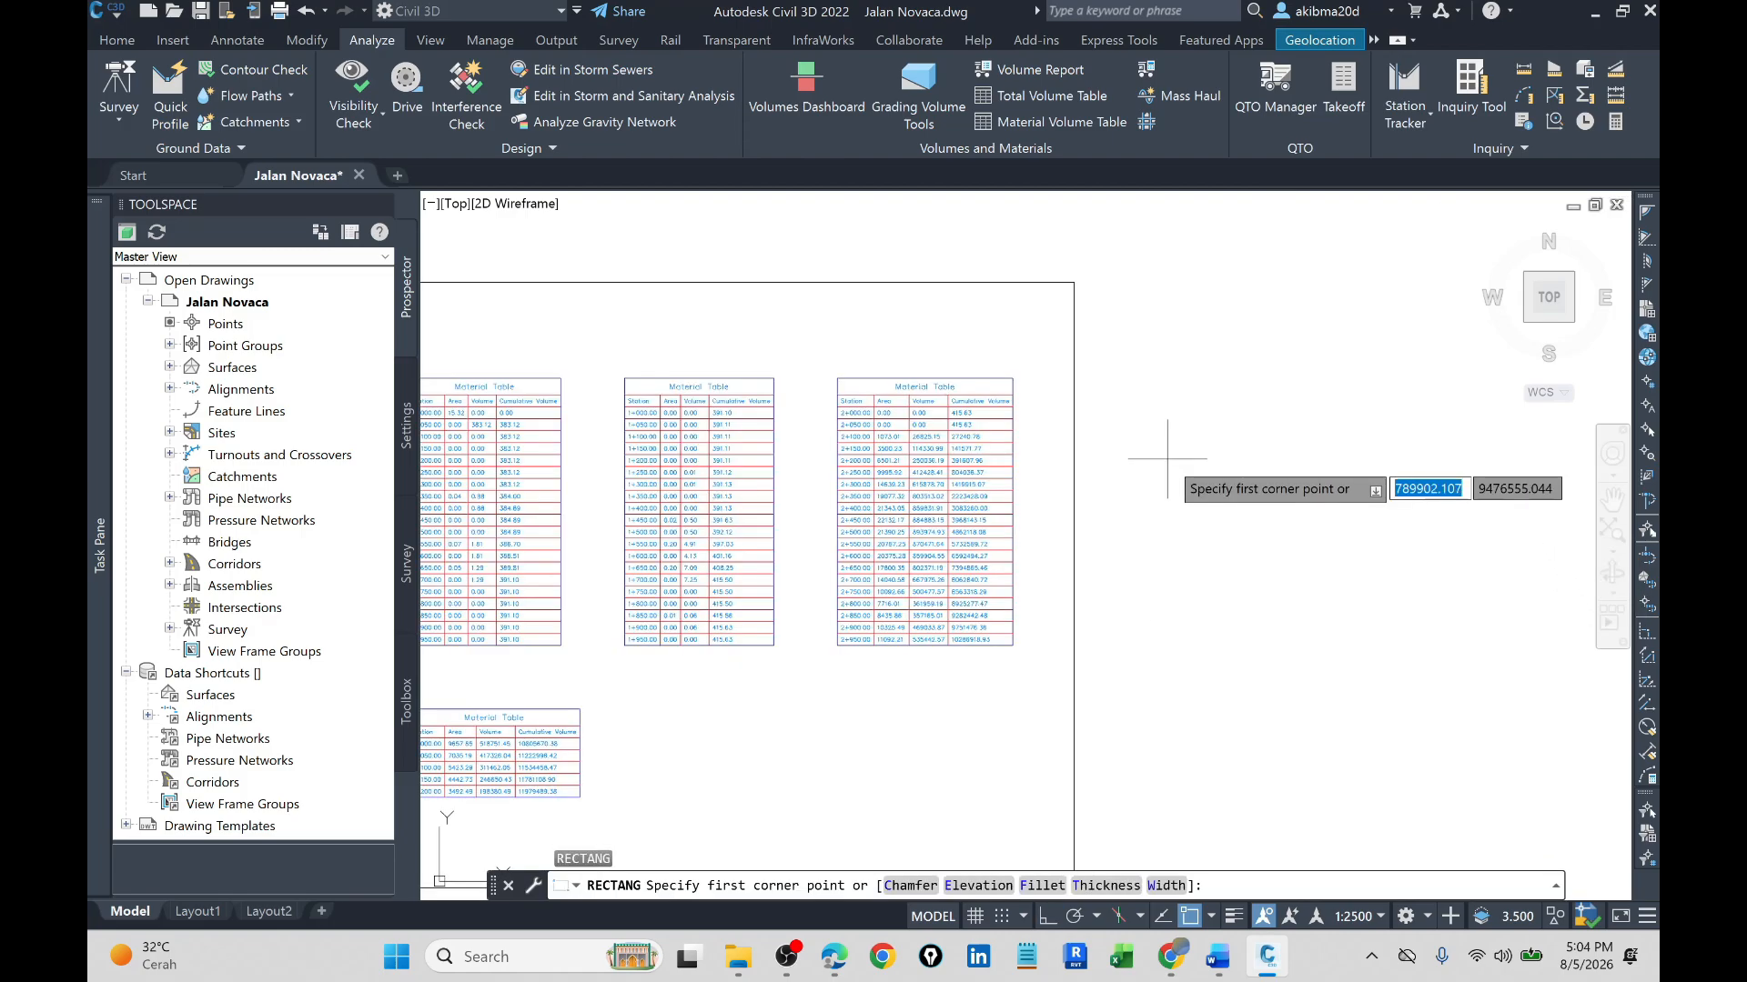
left_click(1012, 377)
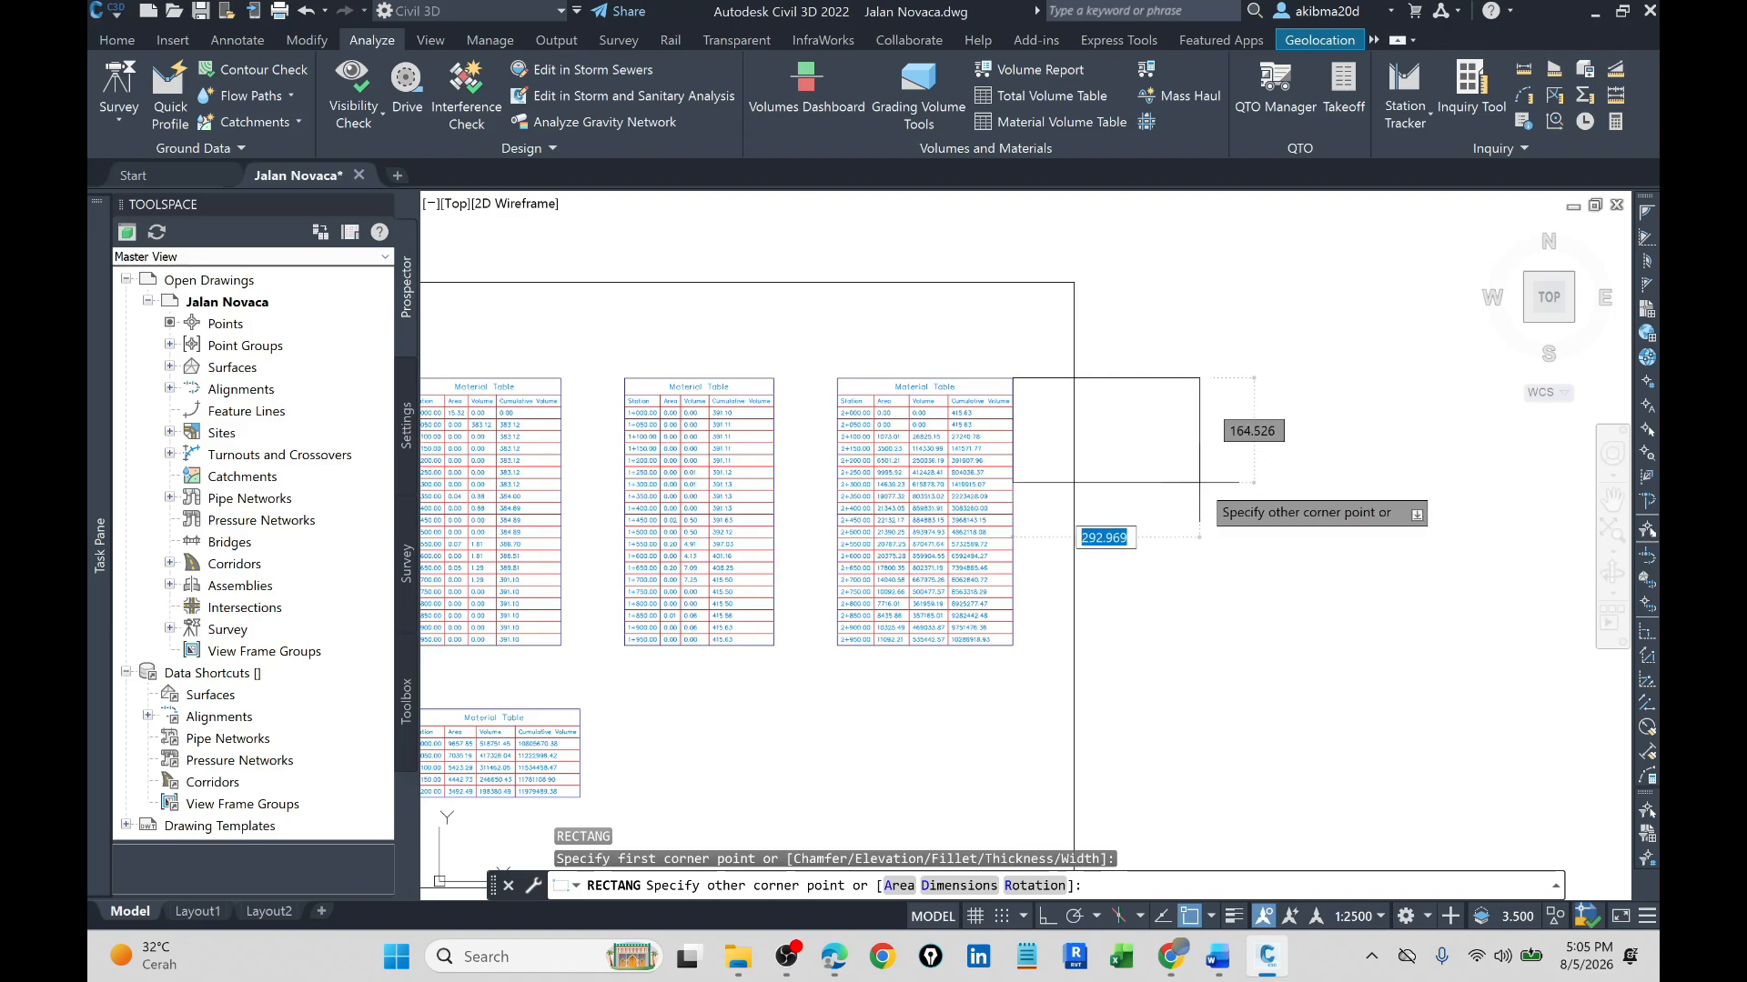
left_click(1183, 506)
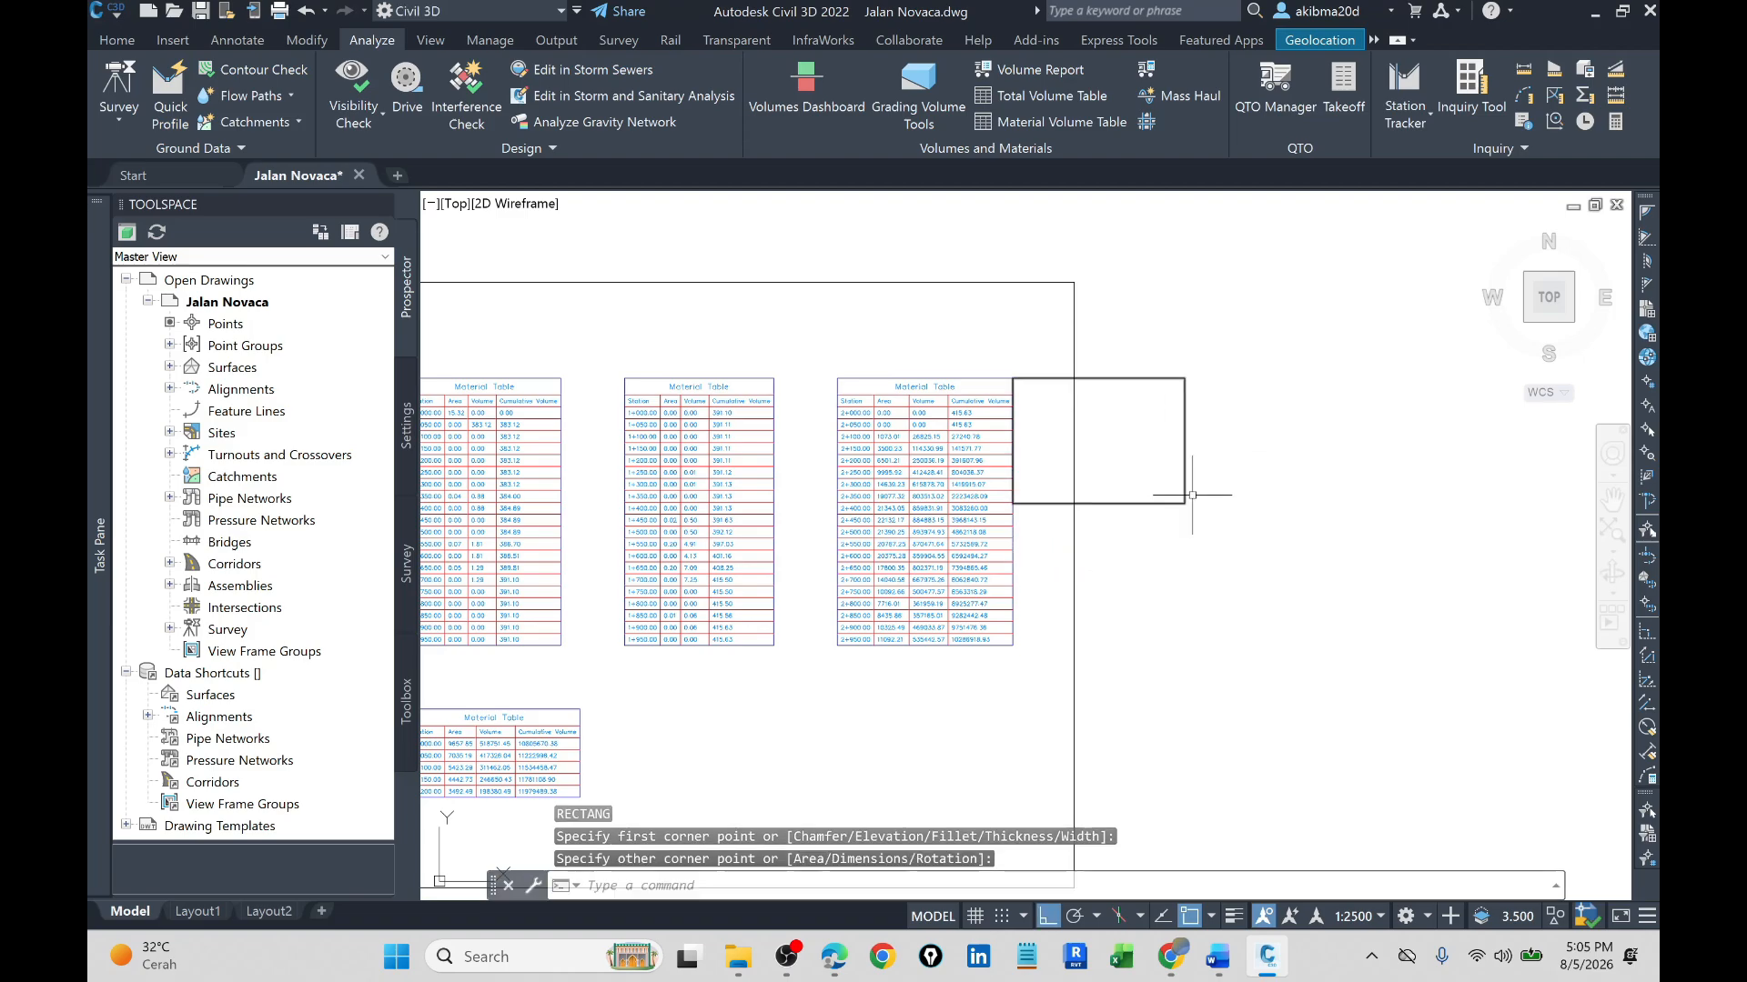
key("Escape")
key("Escape")
key("Escape")
scroll(1248, 533, "down", 3)
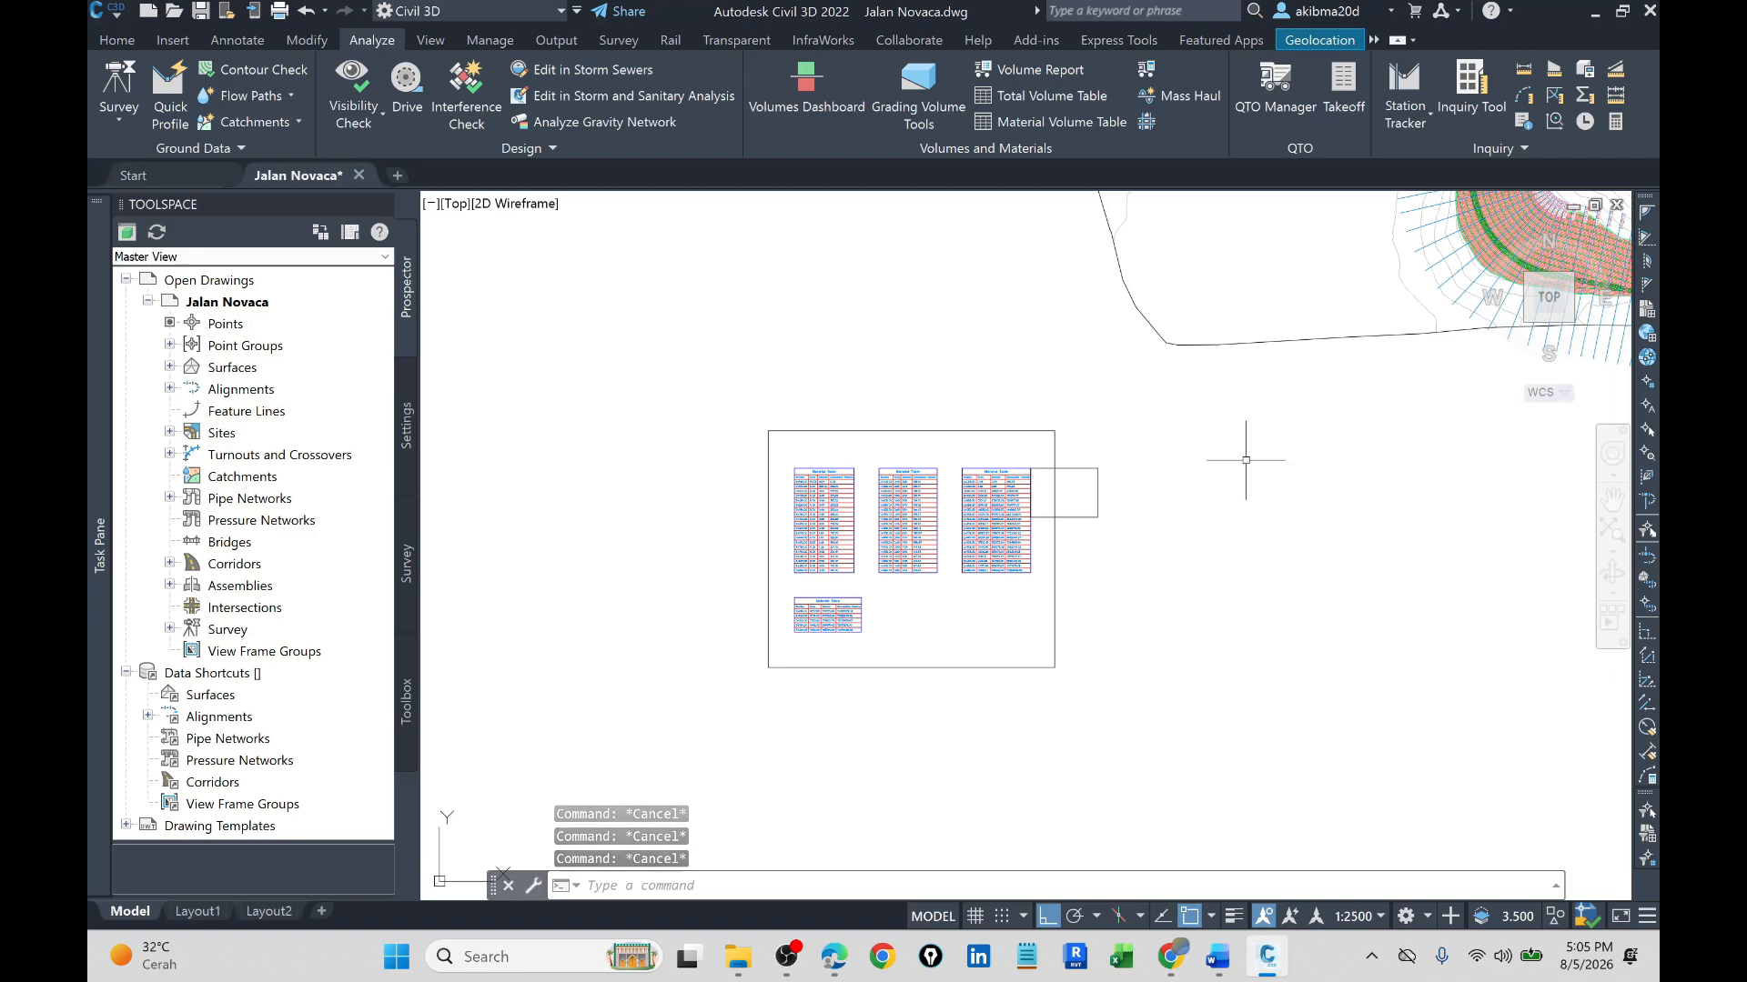
- Add a second Ground Removed volume table without splitting, placing its upper-left corner at the spacer rectangle's upper-right corner
left_click(1079, 121)
left_click_drag(742, 165, 646, 107)
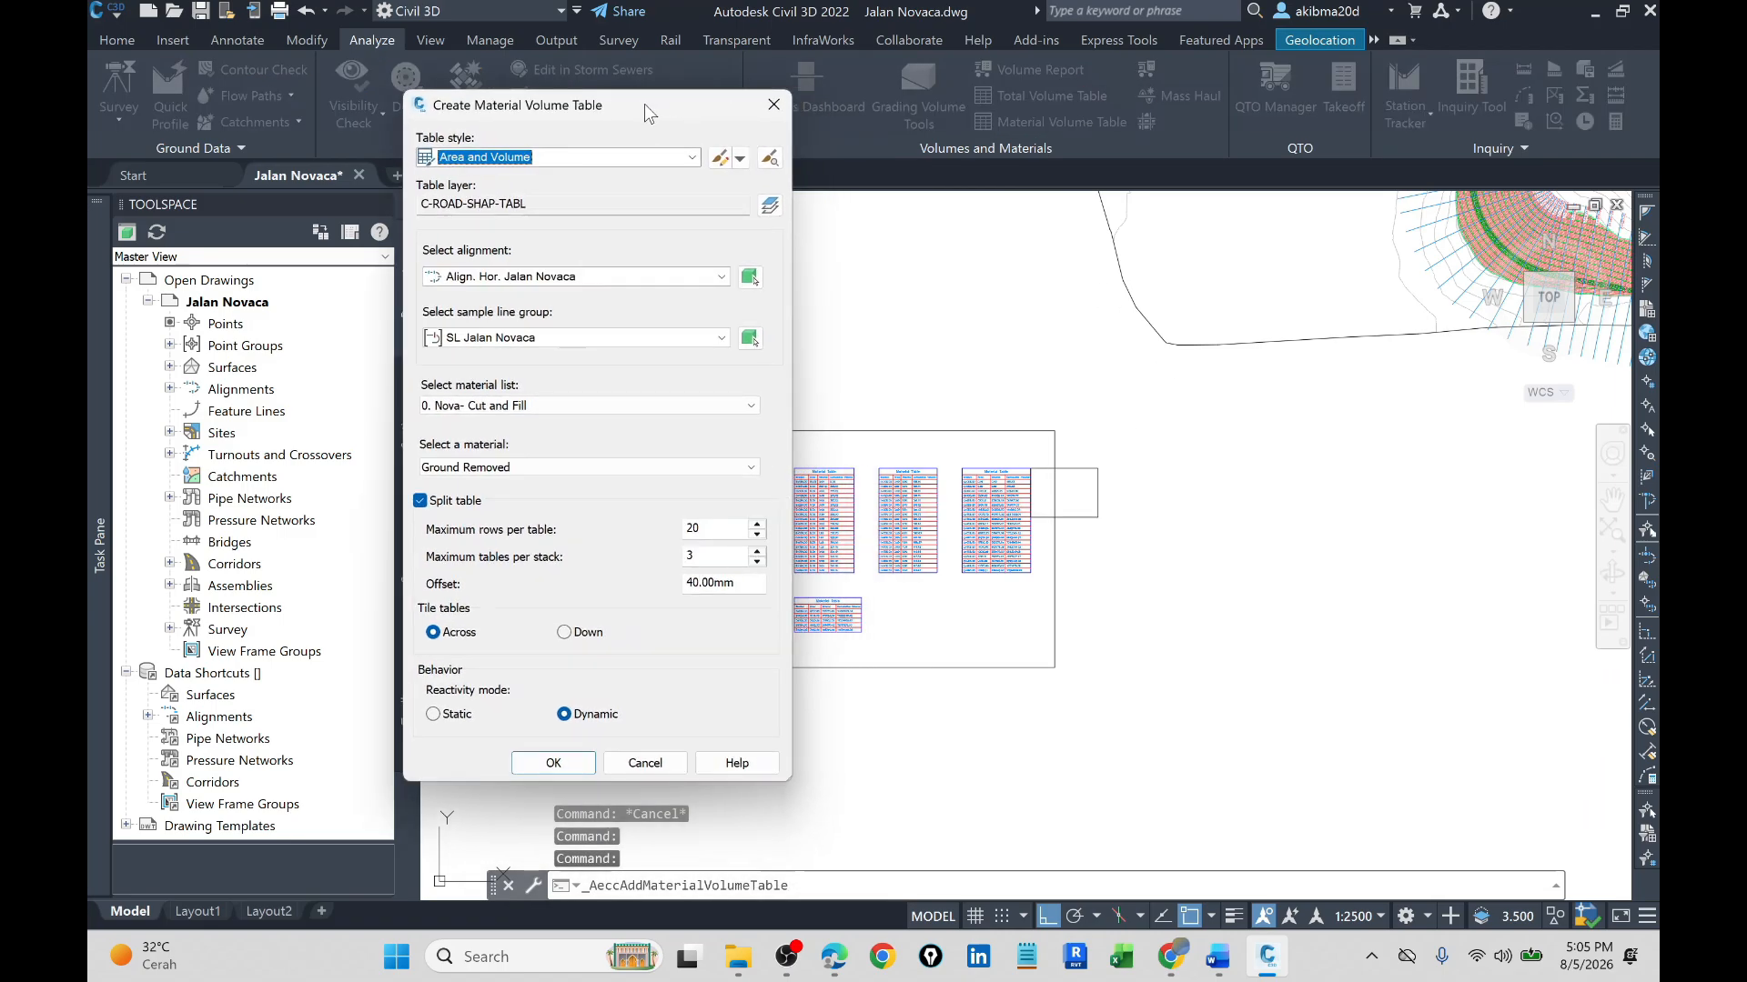
left_click(422, 501)
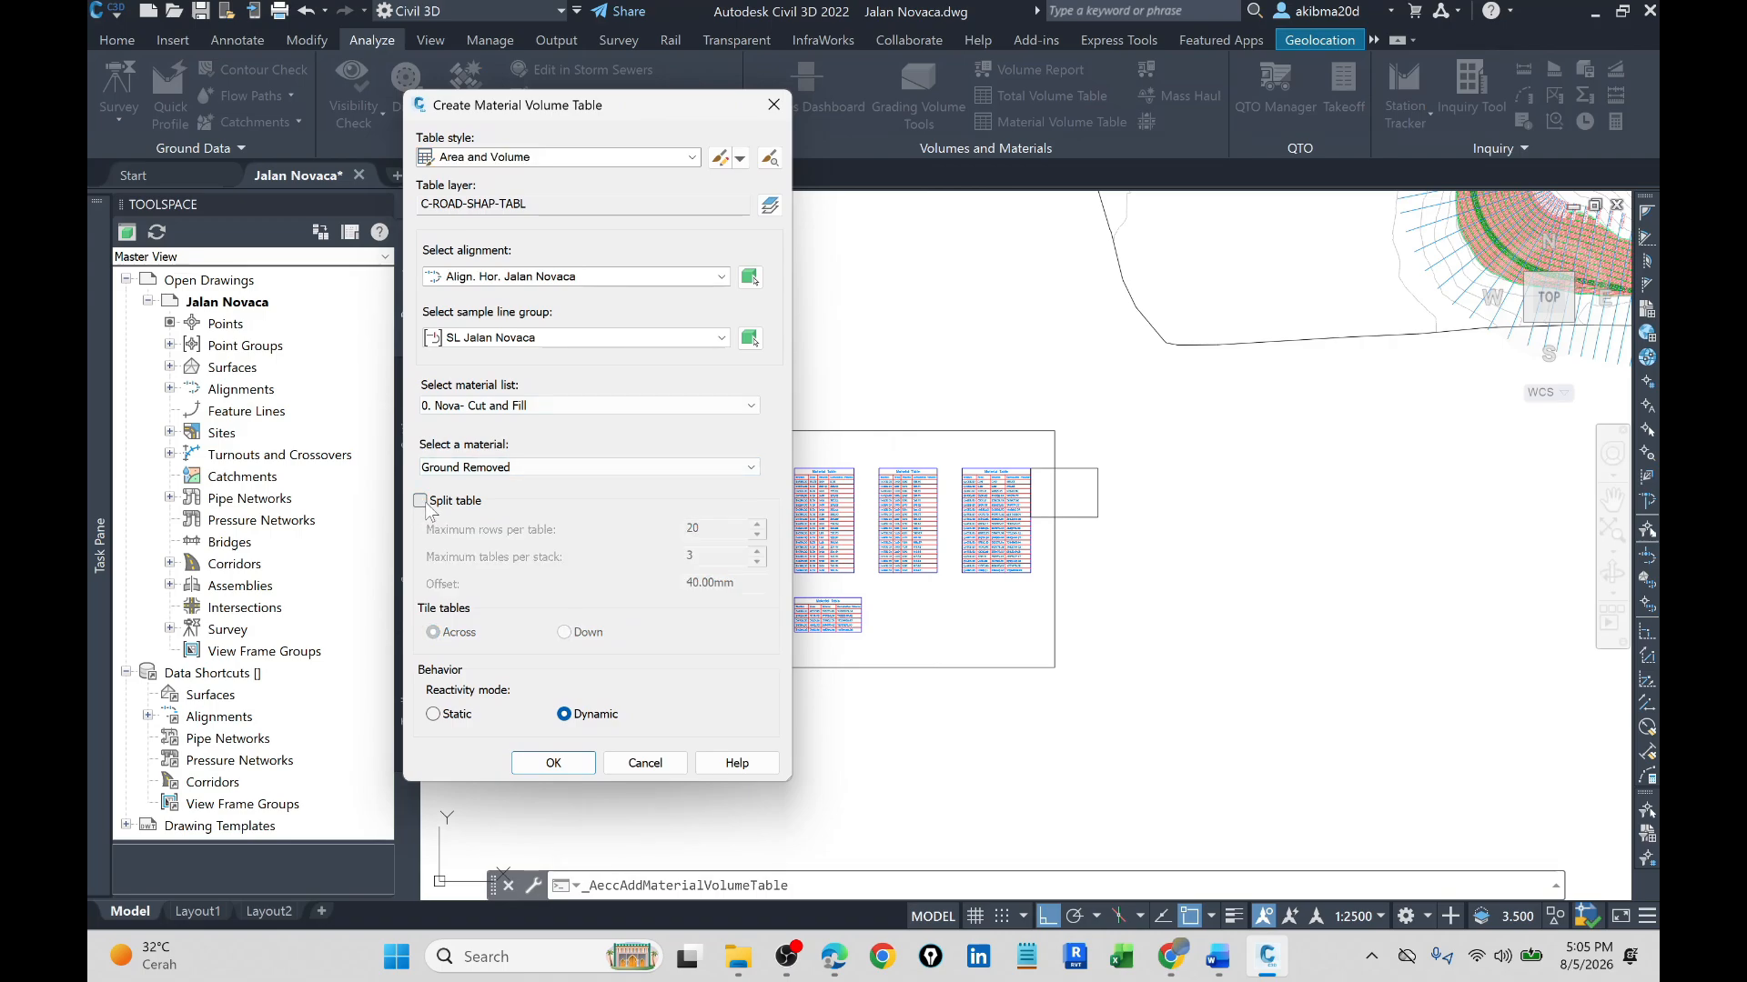
left_click(552, 763)
scroll(1091, 447, "up", 4)
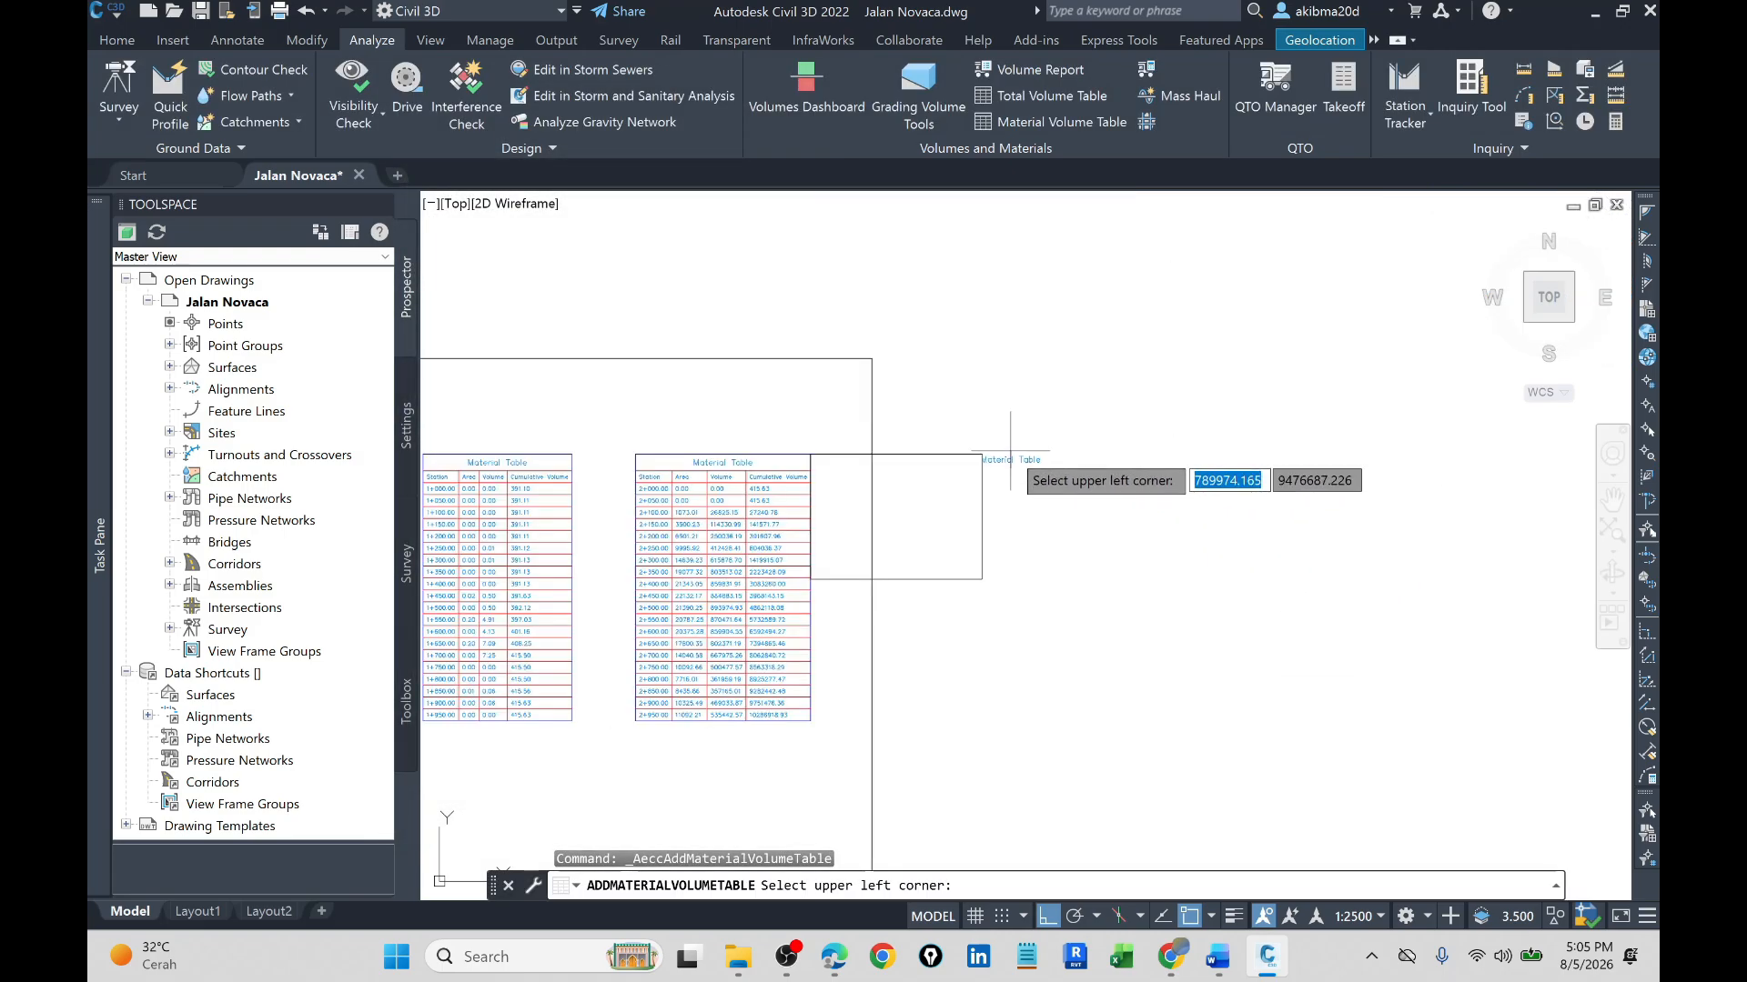
left_click(981, 454)
scroll(1128, 475, "down", 4)
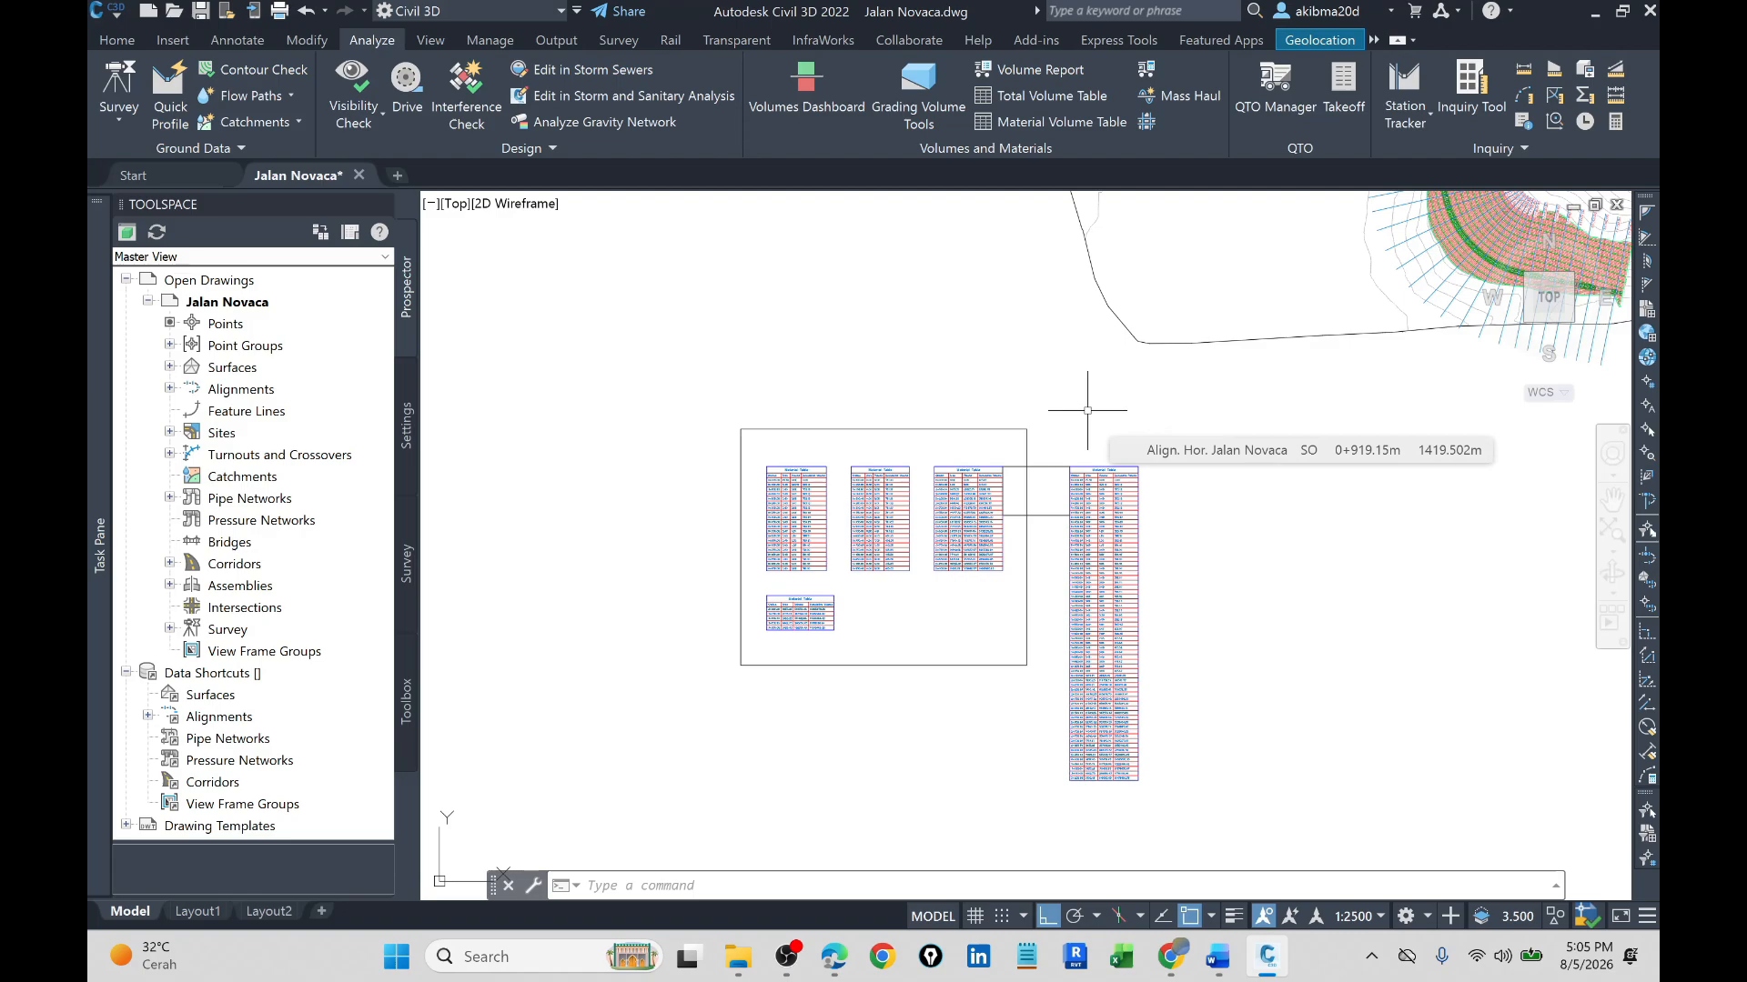
left_click(1104, 513)
key("Escape")
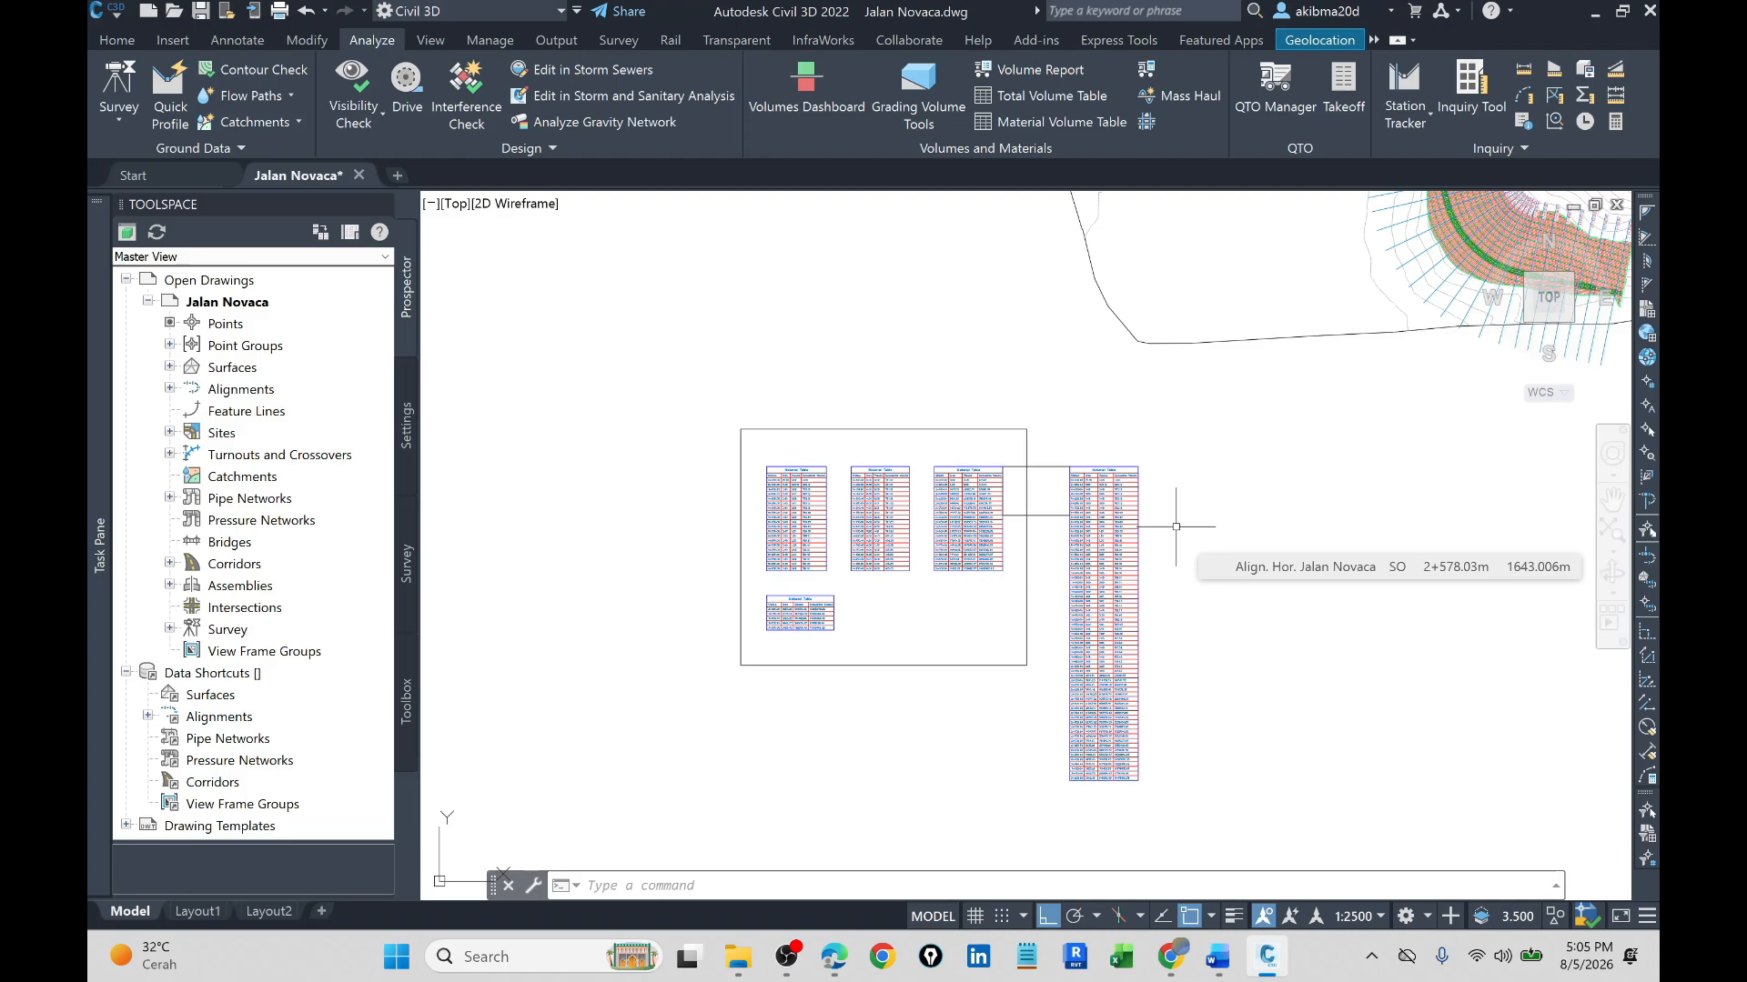
- Move the spacer rectangle by its upper-left corner to the upper-right corner of the unsplit material table
scroll(1177, 526, "up", 2)
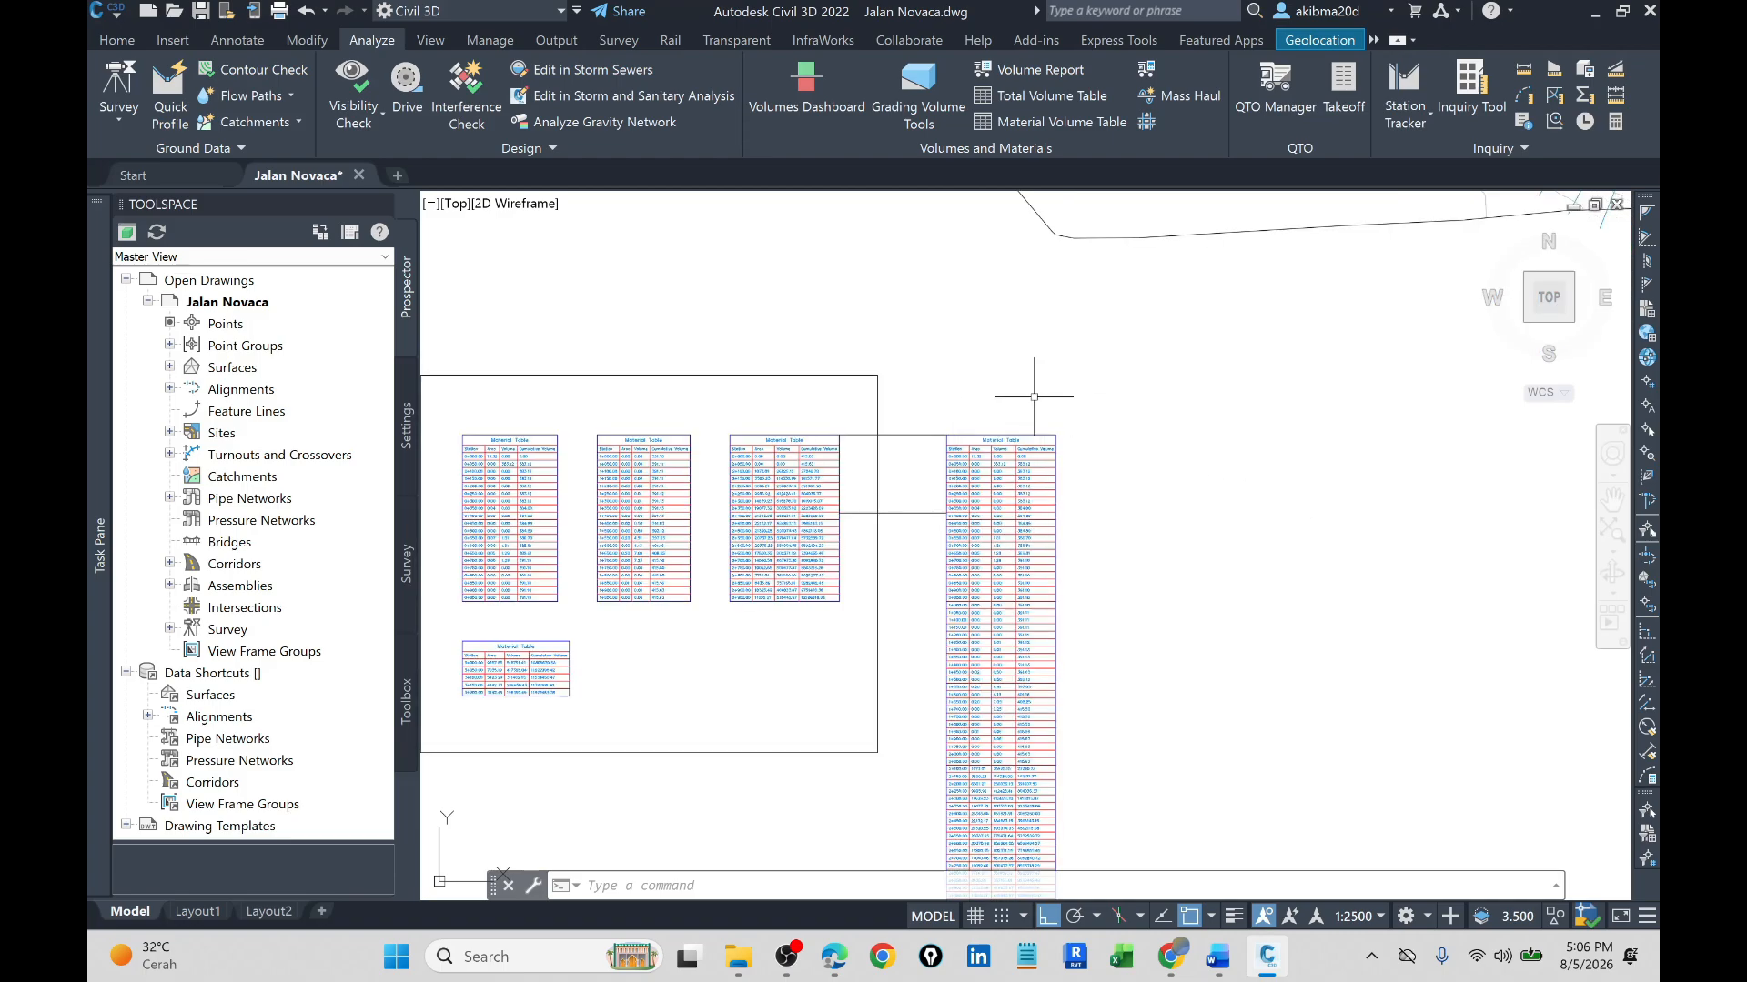
left_click(928, 509)
type("m")
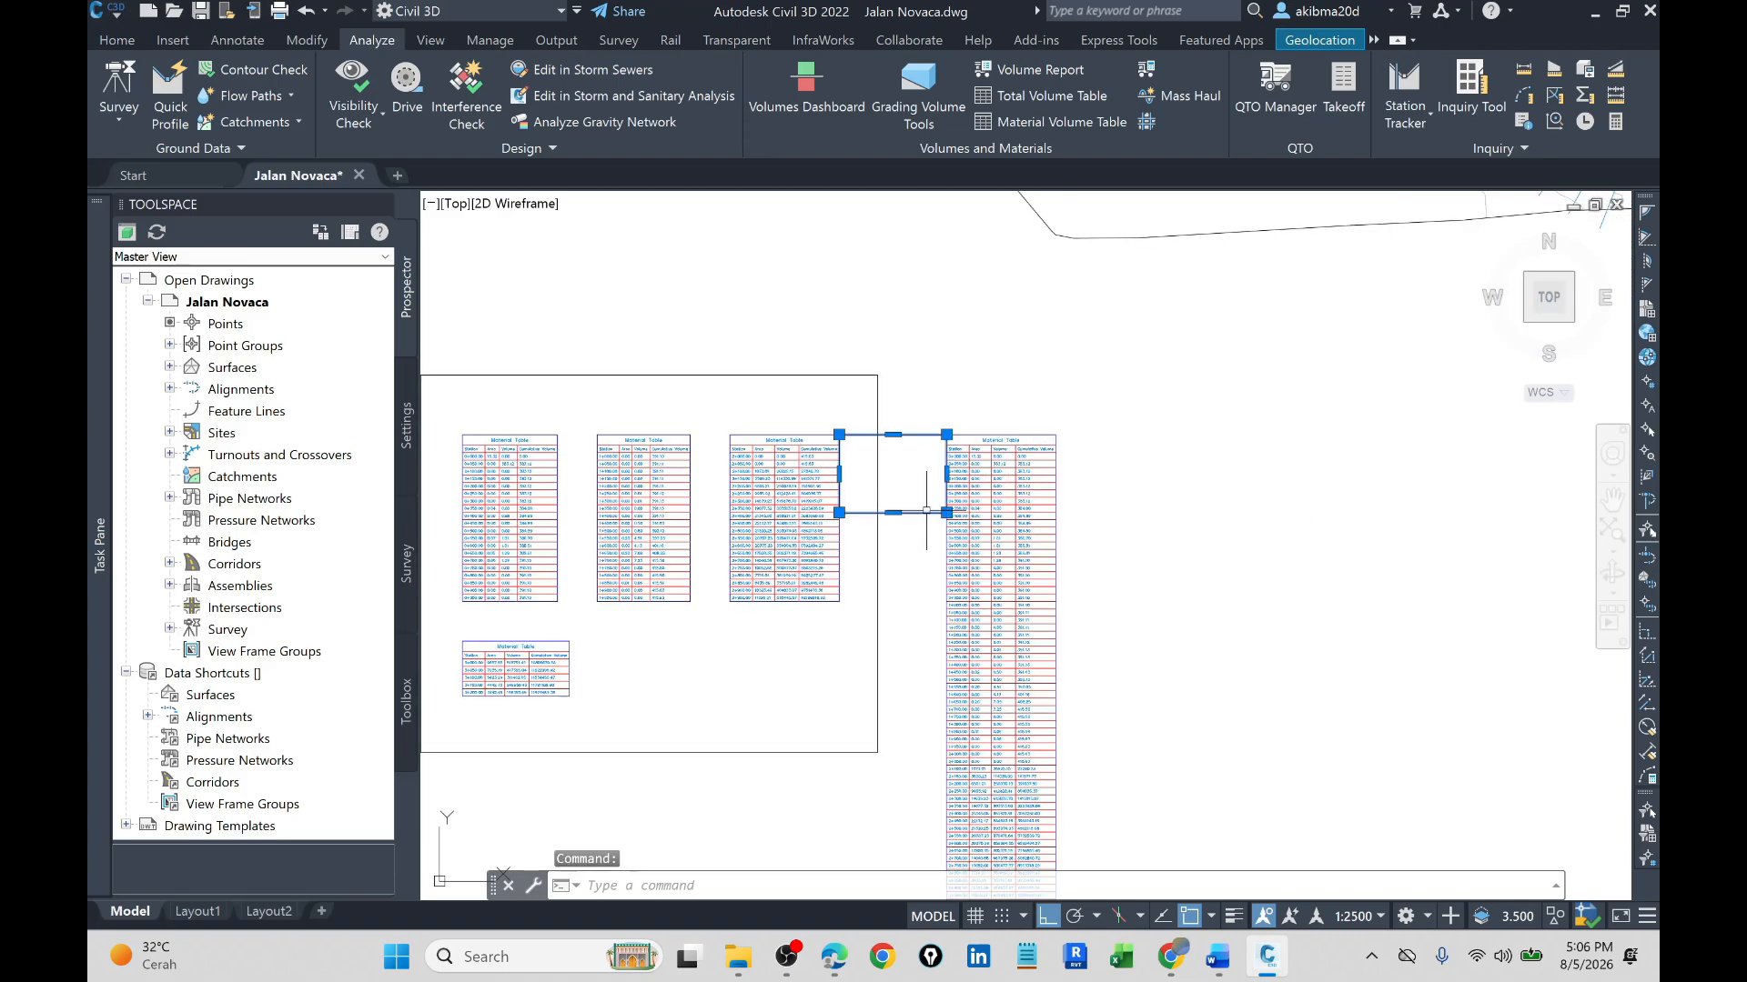
key("Return")
left_click(857, 434)
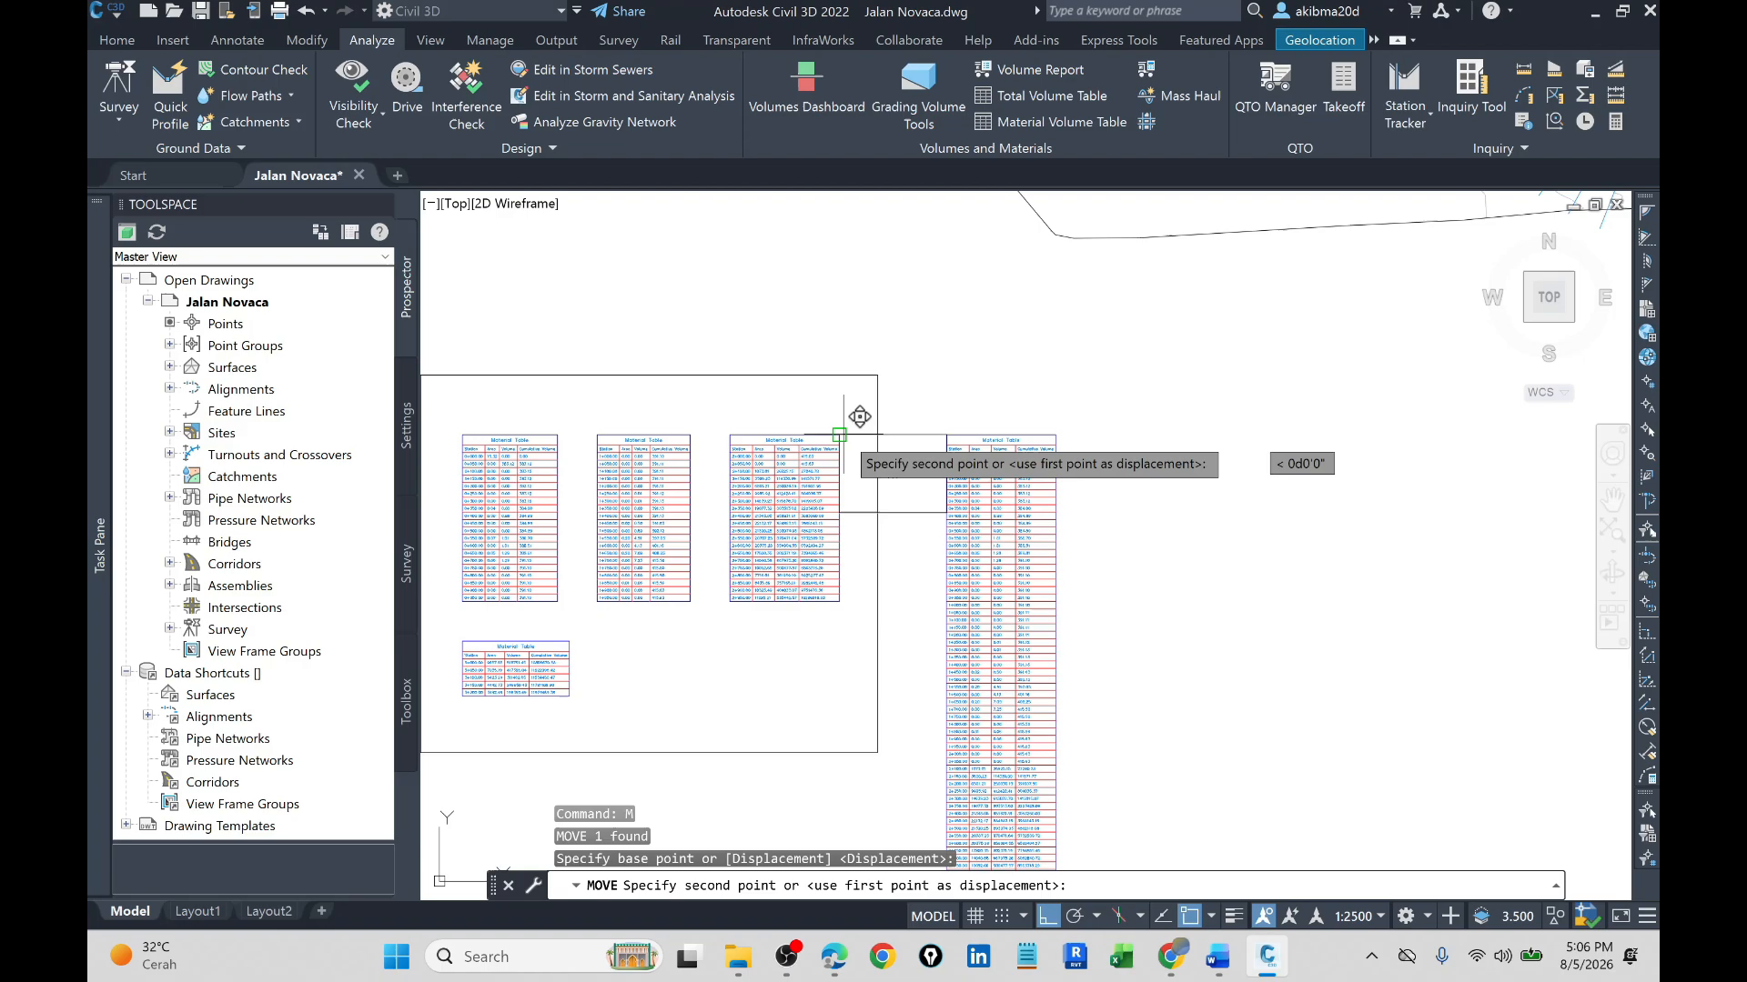
left_click(1073, 435)
scroll(1198, 491, "down", 1)
scroll(1123, 480, "up", 1)
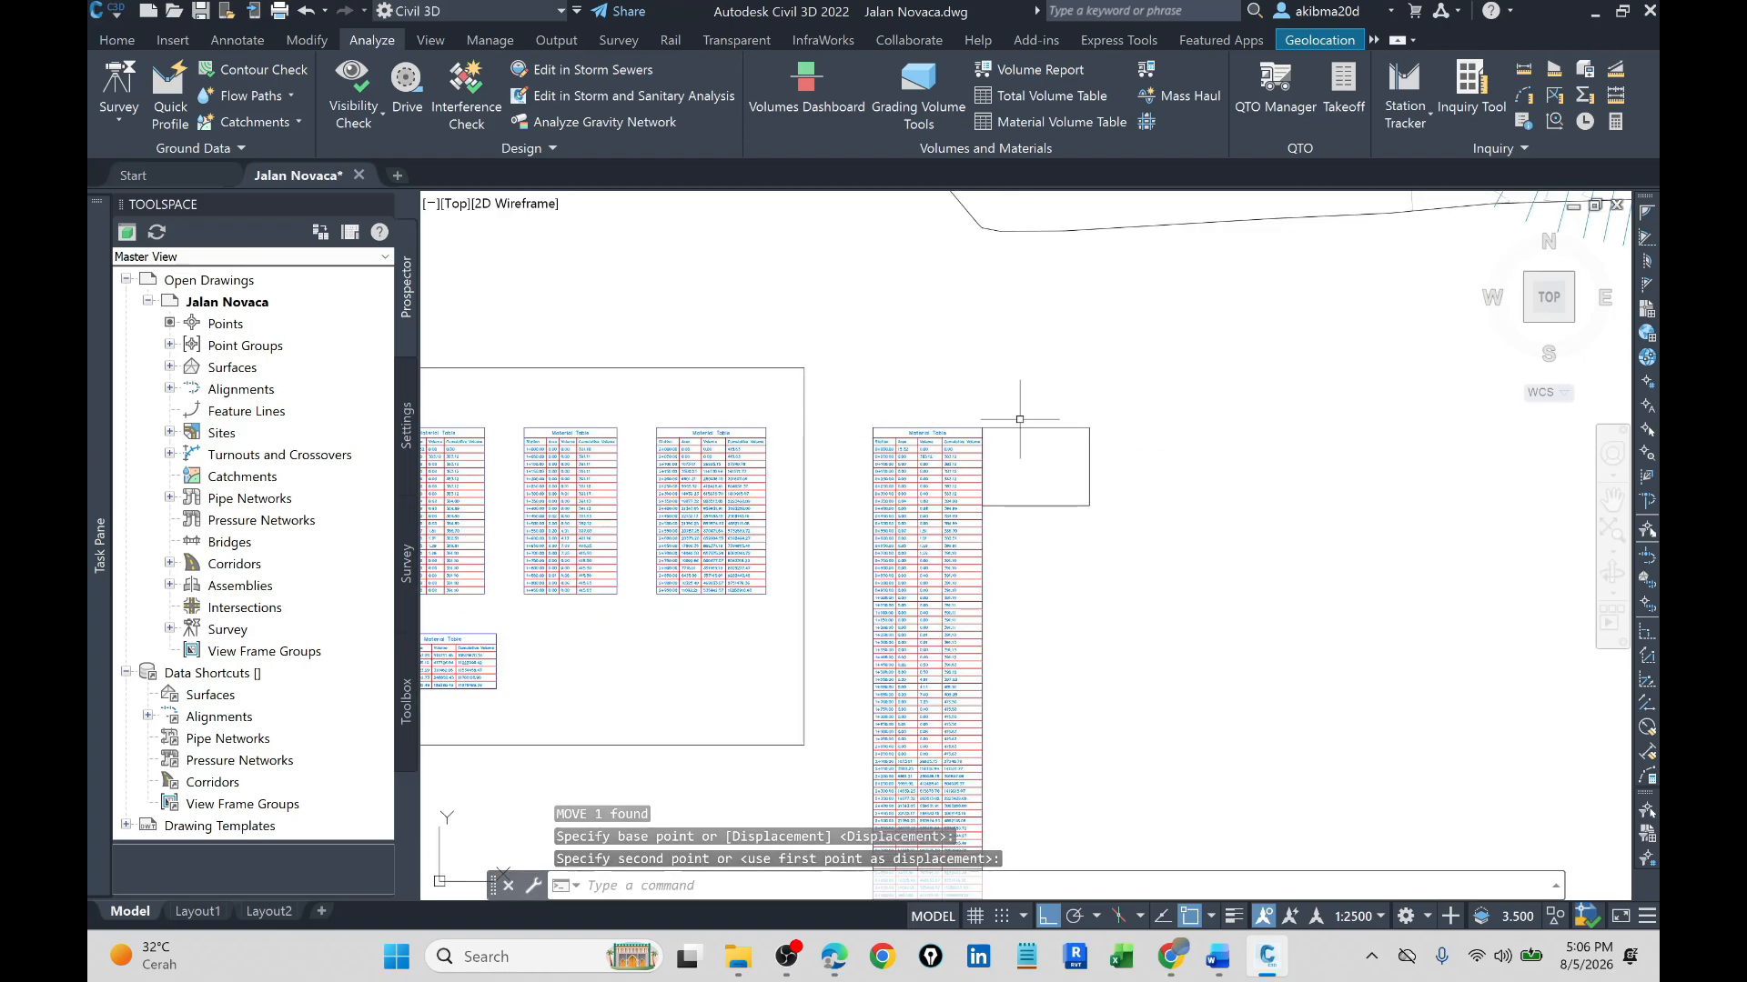
- Add an unsplit Ground Fill volume table from the cut-and-fill material list, placing its upper-left corner at the spacer rectangle's upper-right corner
left_click(1072, 127)
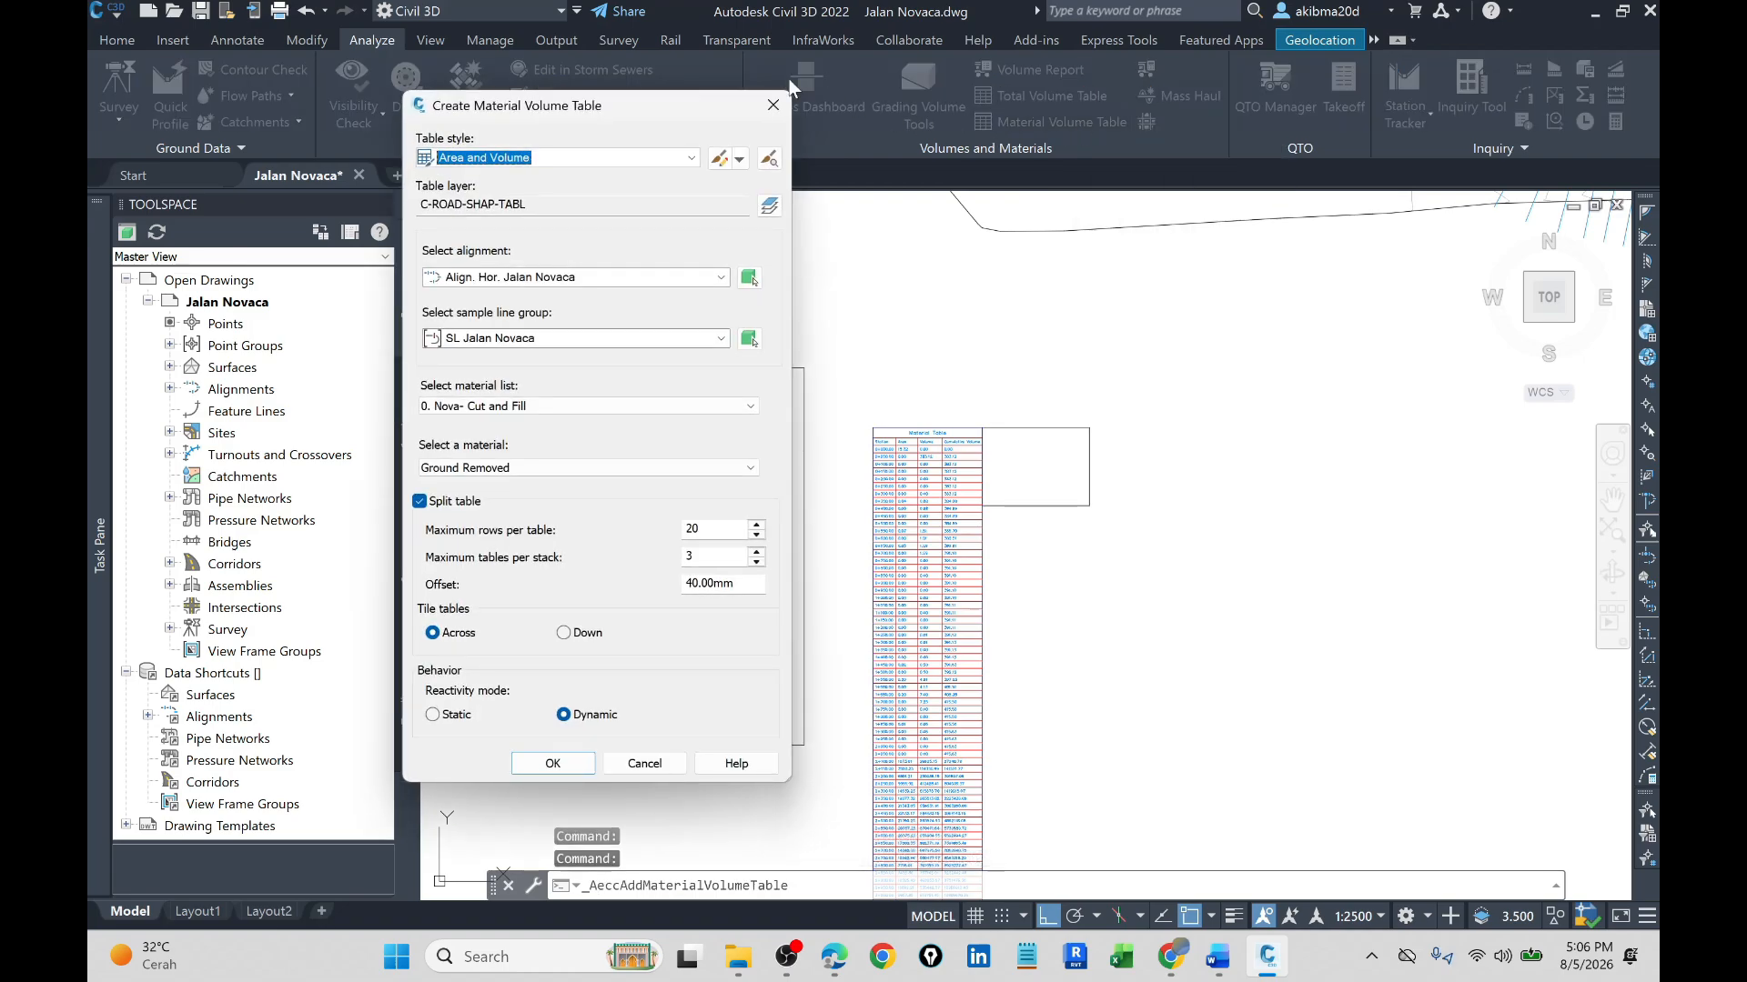
left_click(613, 458)
left_click(492, 483)
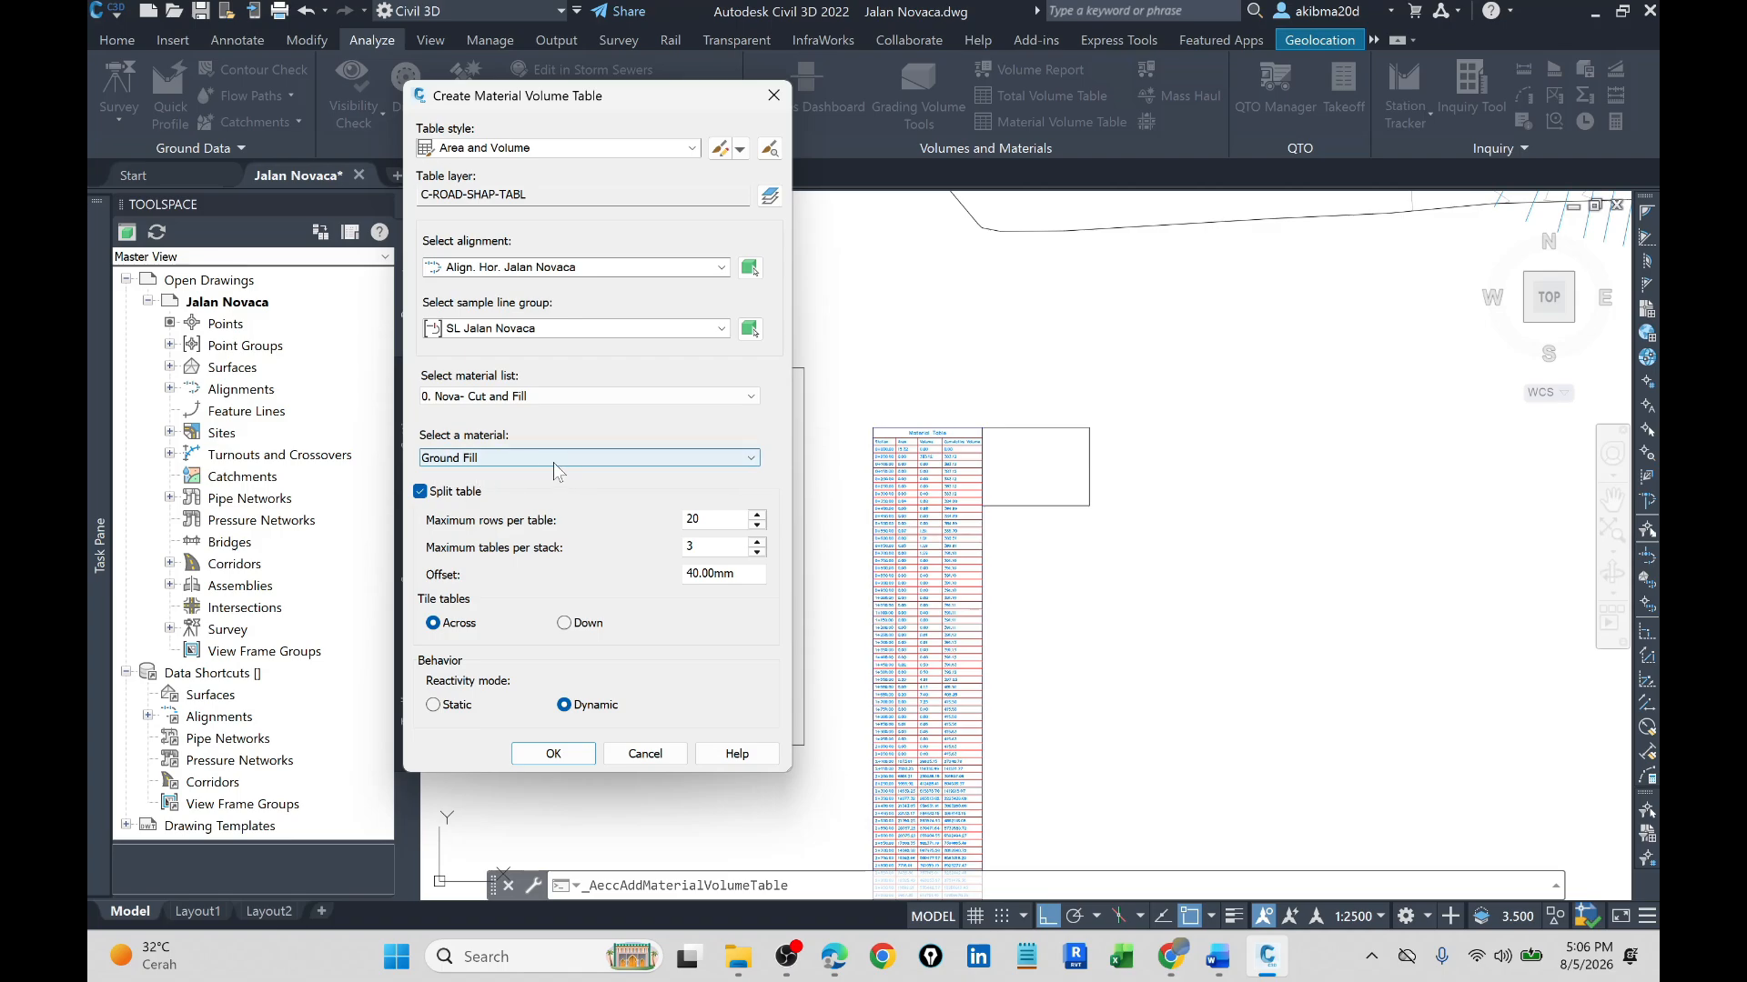
left_click(421, 492)
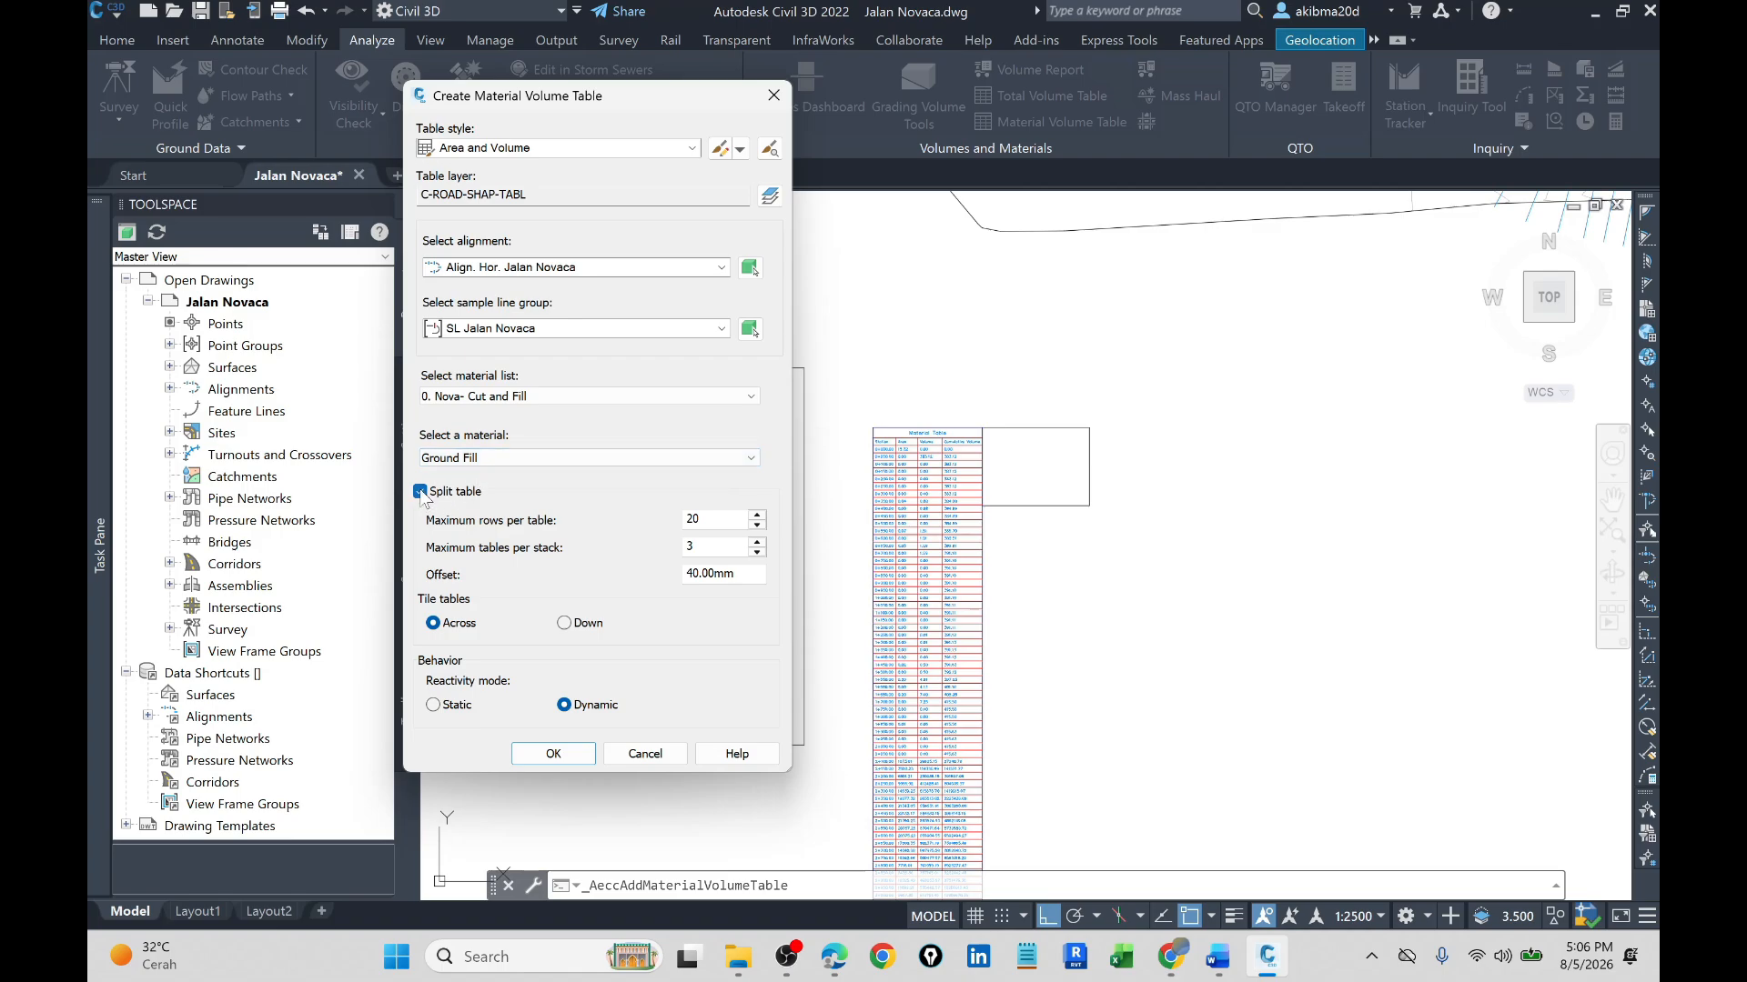
left_click(553, 754)
scroll(1166, 483, "up", 4)
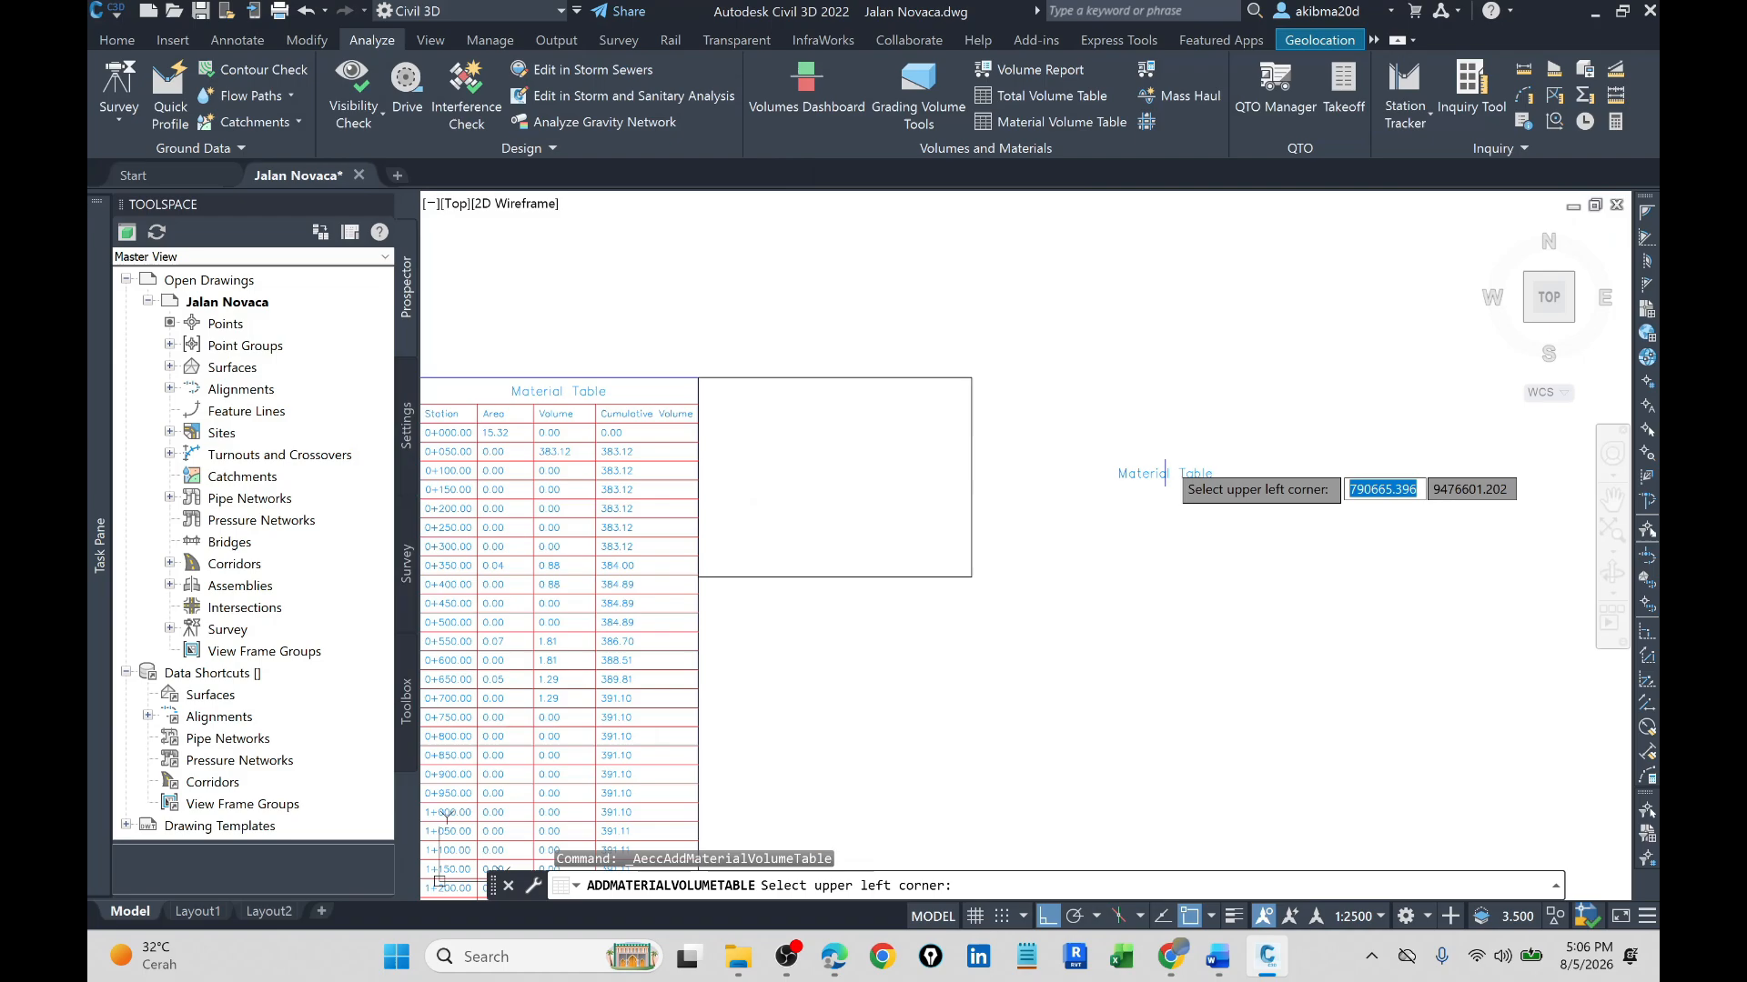
left_click(971, 377)
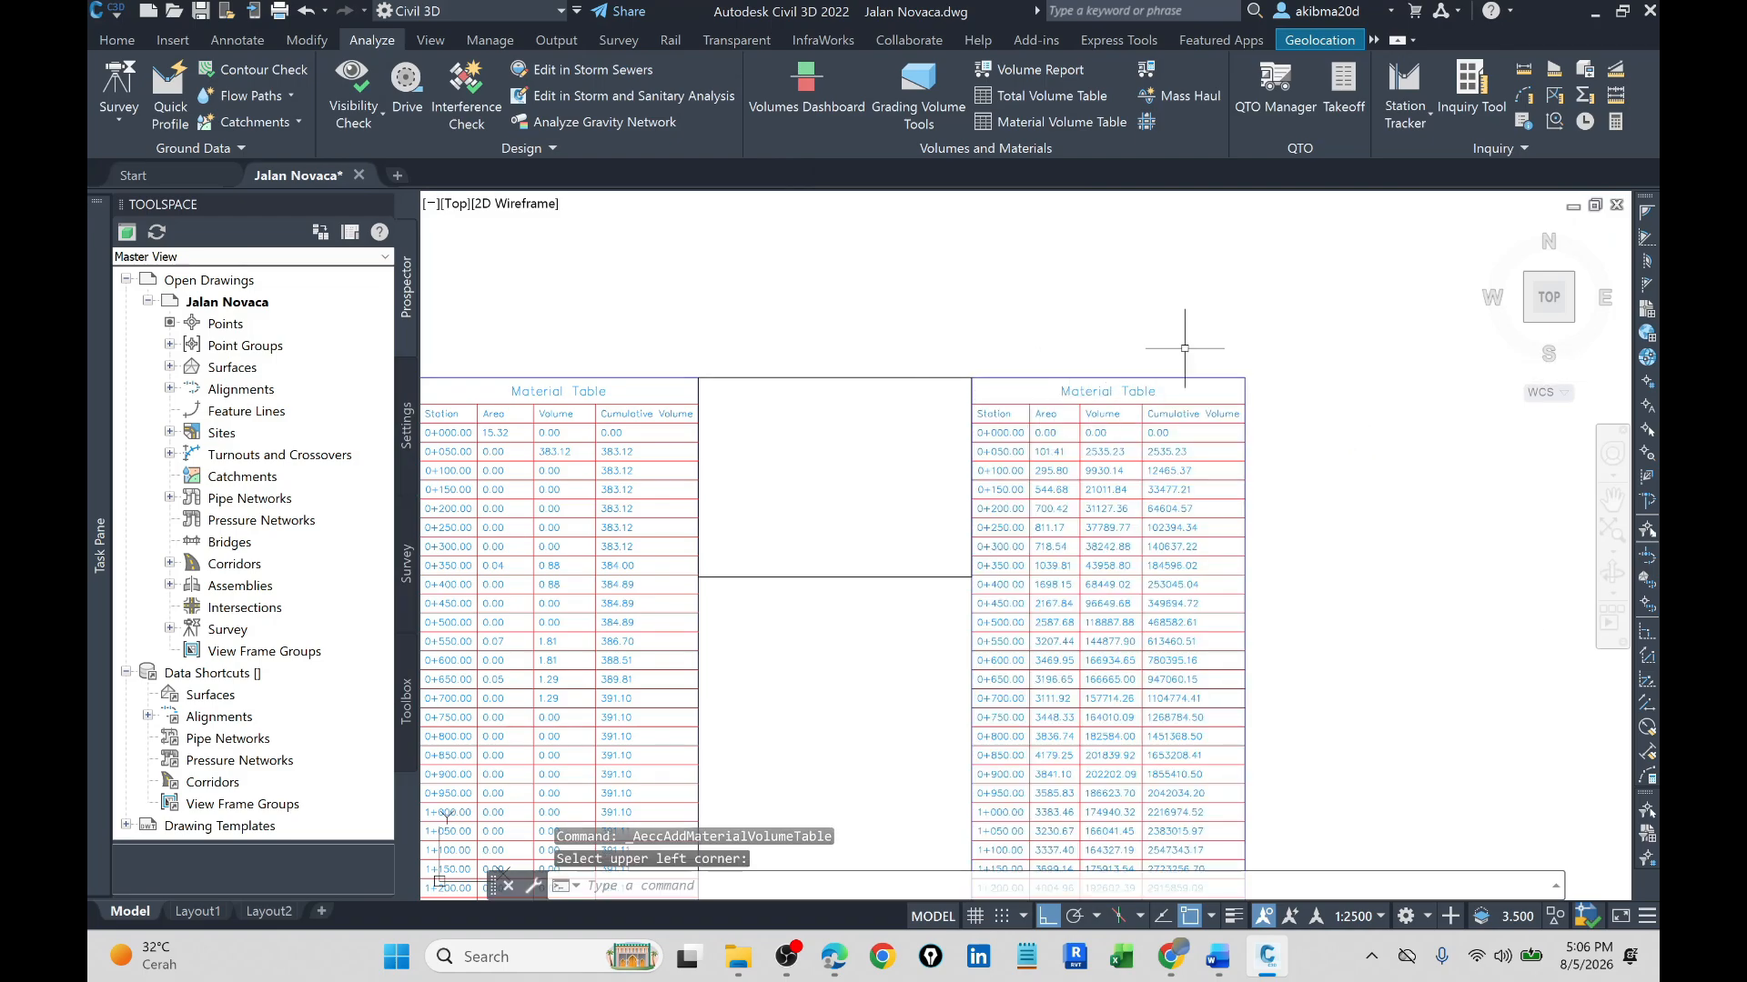
- Examine the last rows of both unsplit material tables for their final cumulative volumes at station 3+200.00
scroll(1192, 358, "down", 3)
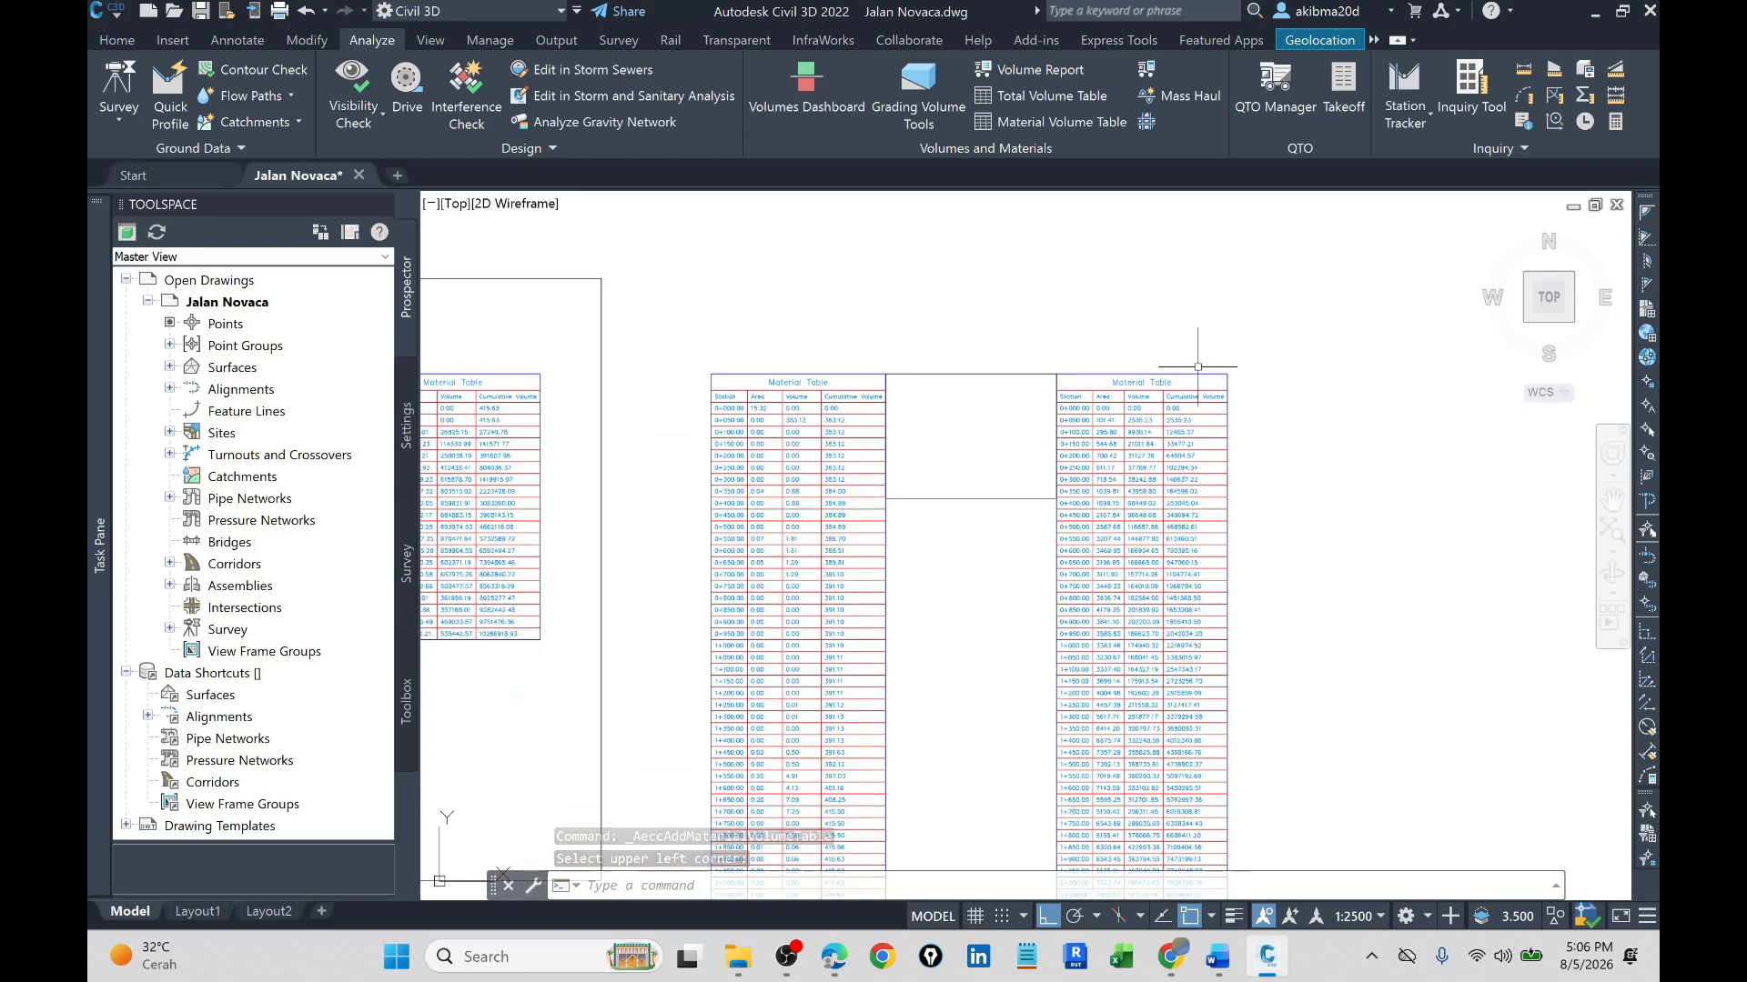
scroll(1197, 367, "down", 3)
scroll(1051, 382, "up", 5)
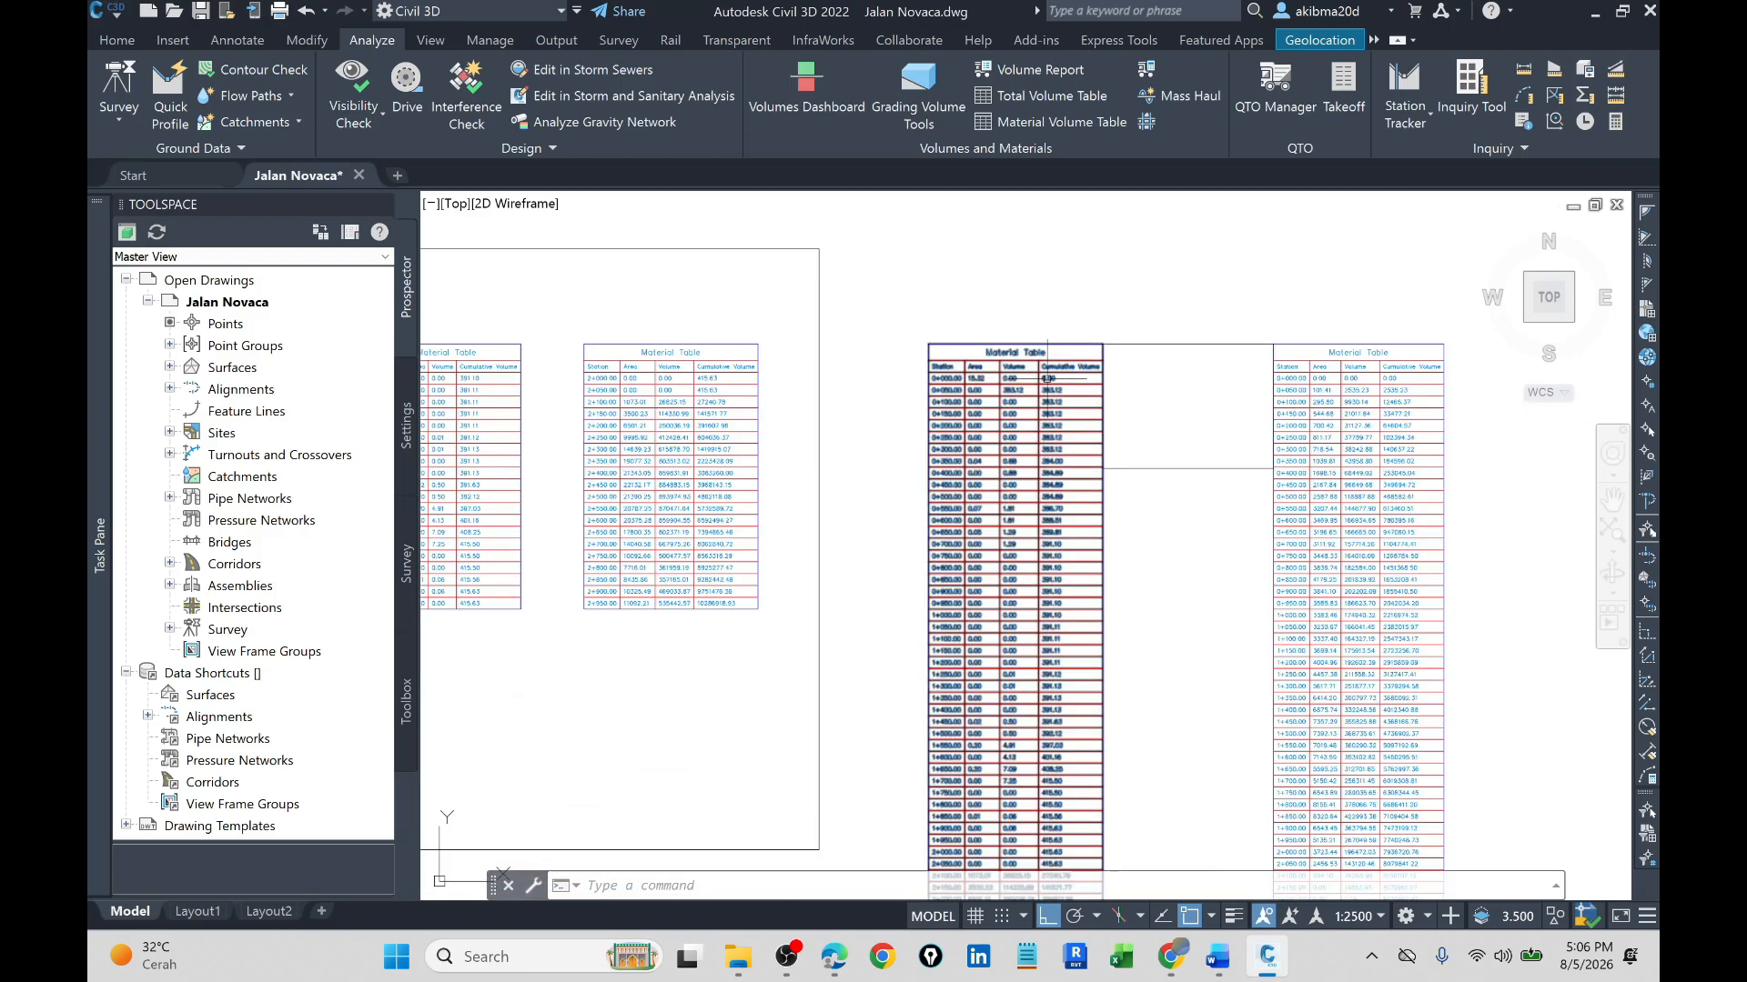
scroll(1048, 382, "down", 2)
scroll(1083, 646, "down", 2)
scroll(1072, 819, "up", 8)
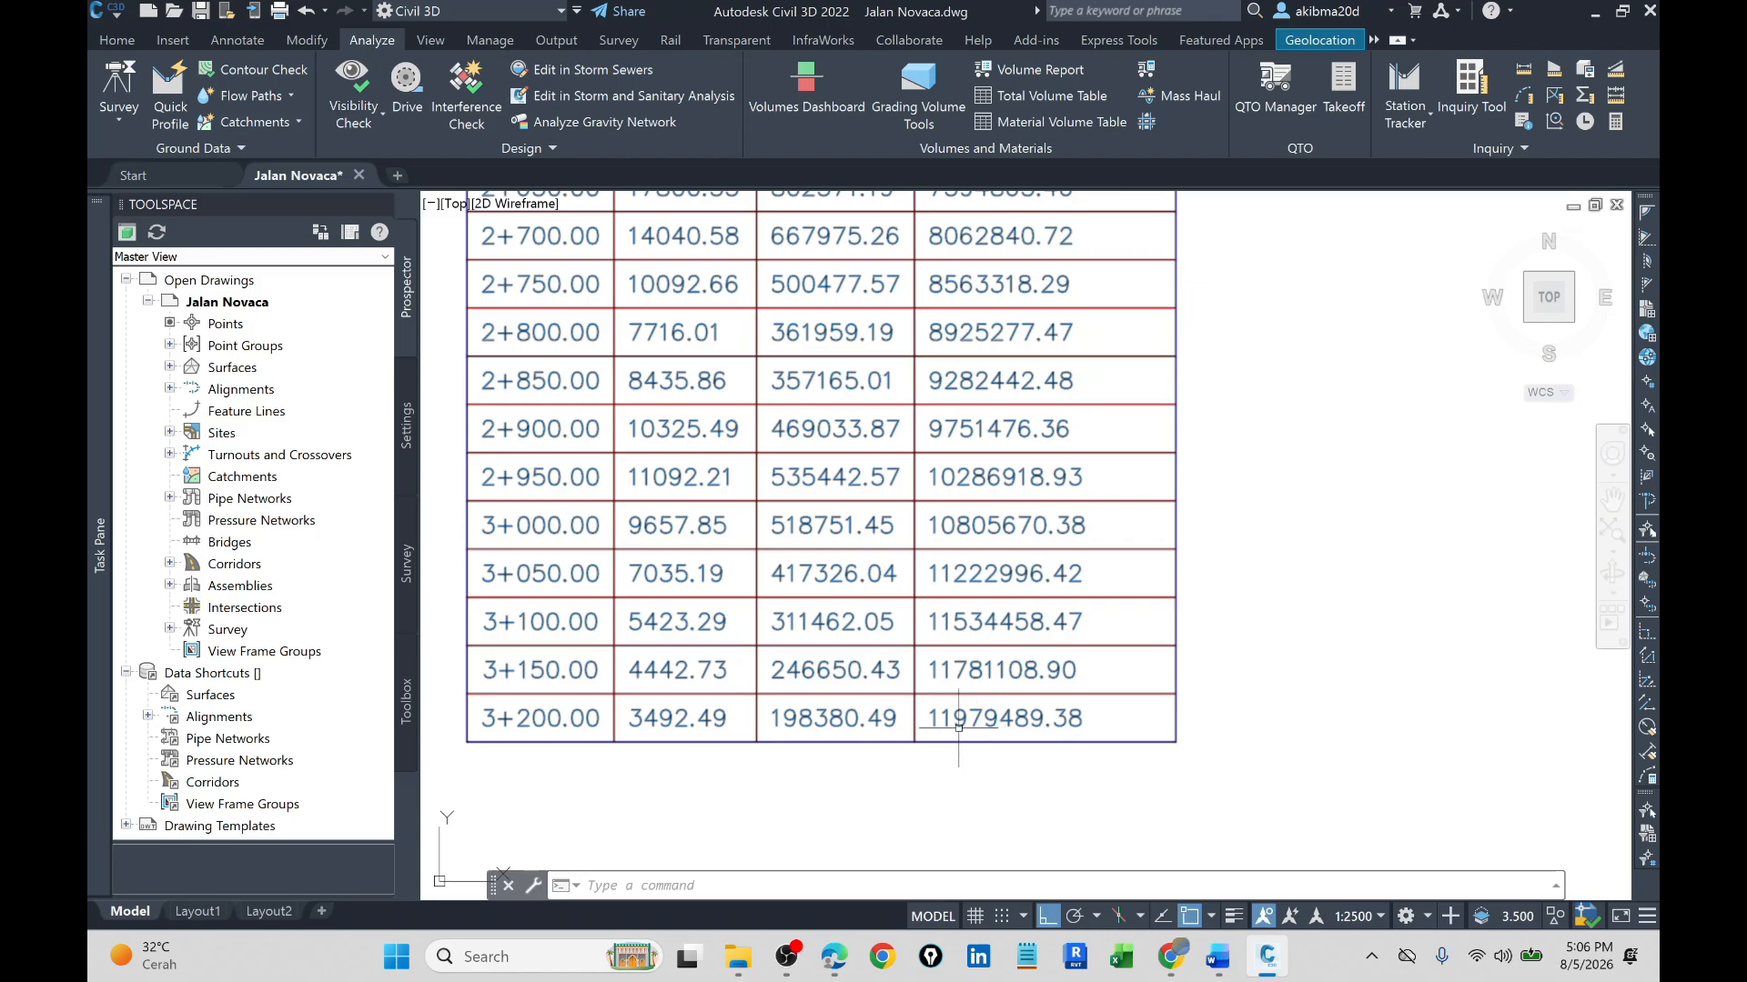
scroll(958, 725, "down", 8)
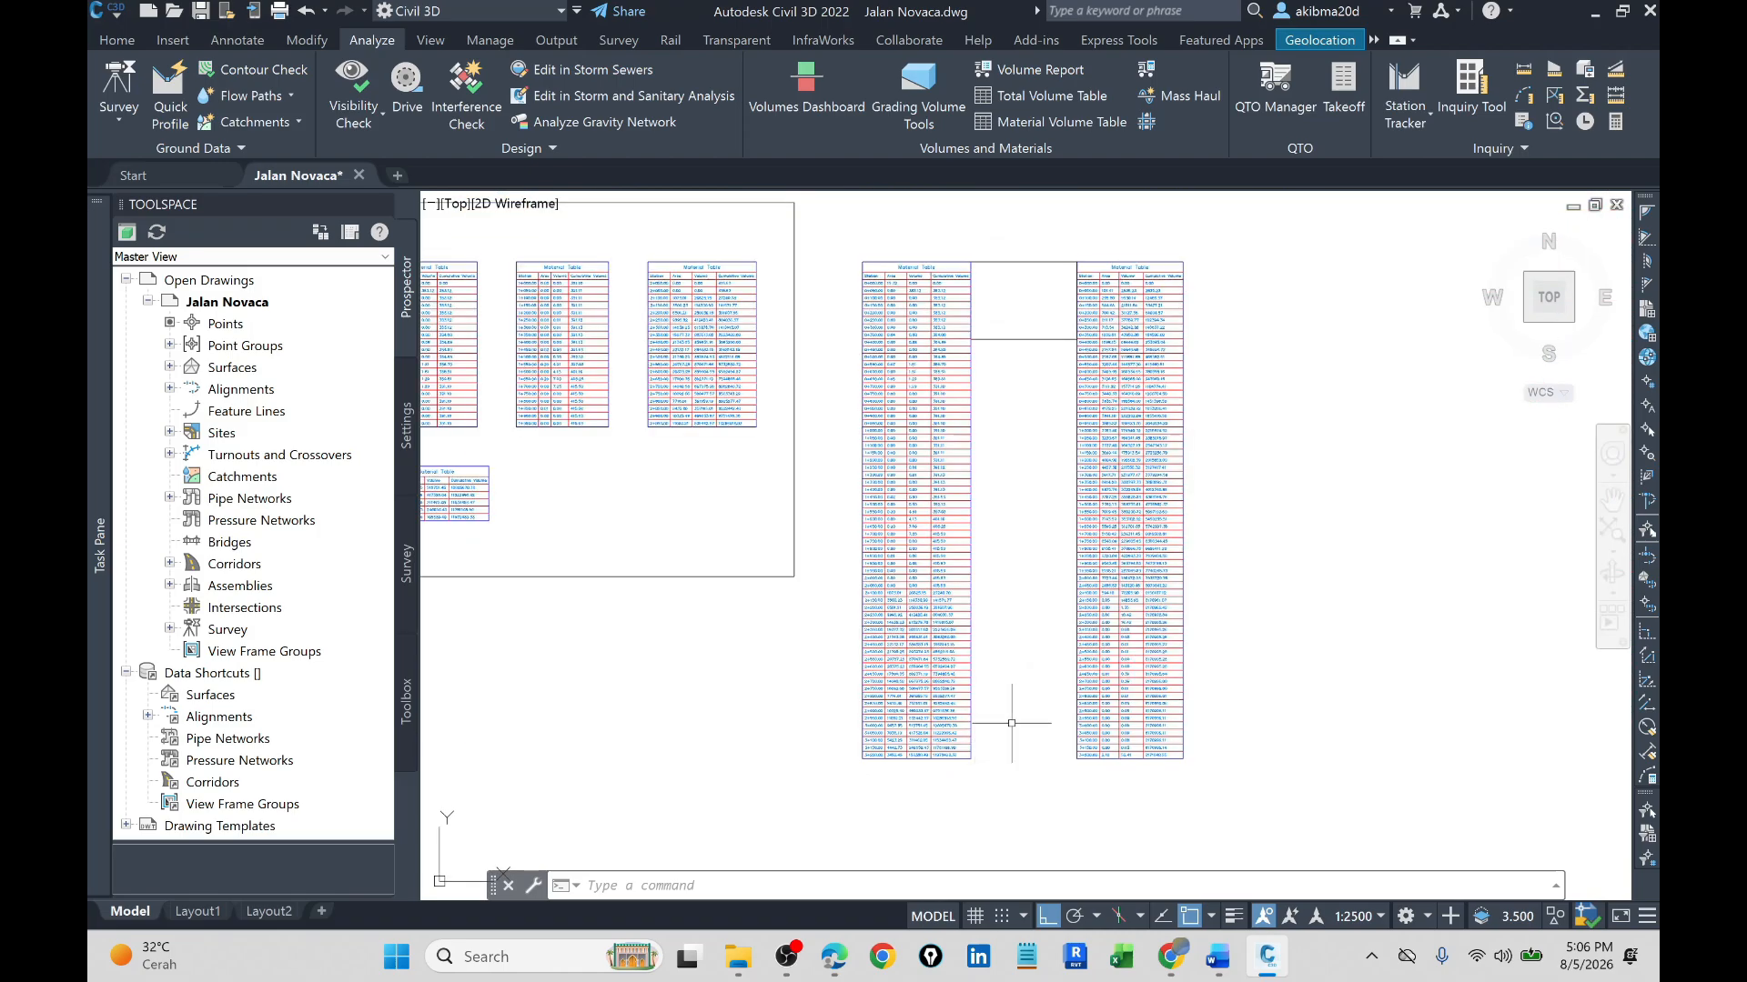
scroll(1133, 669, "up", 8)
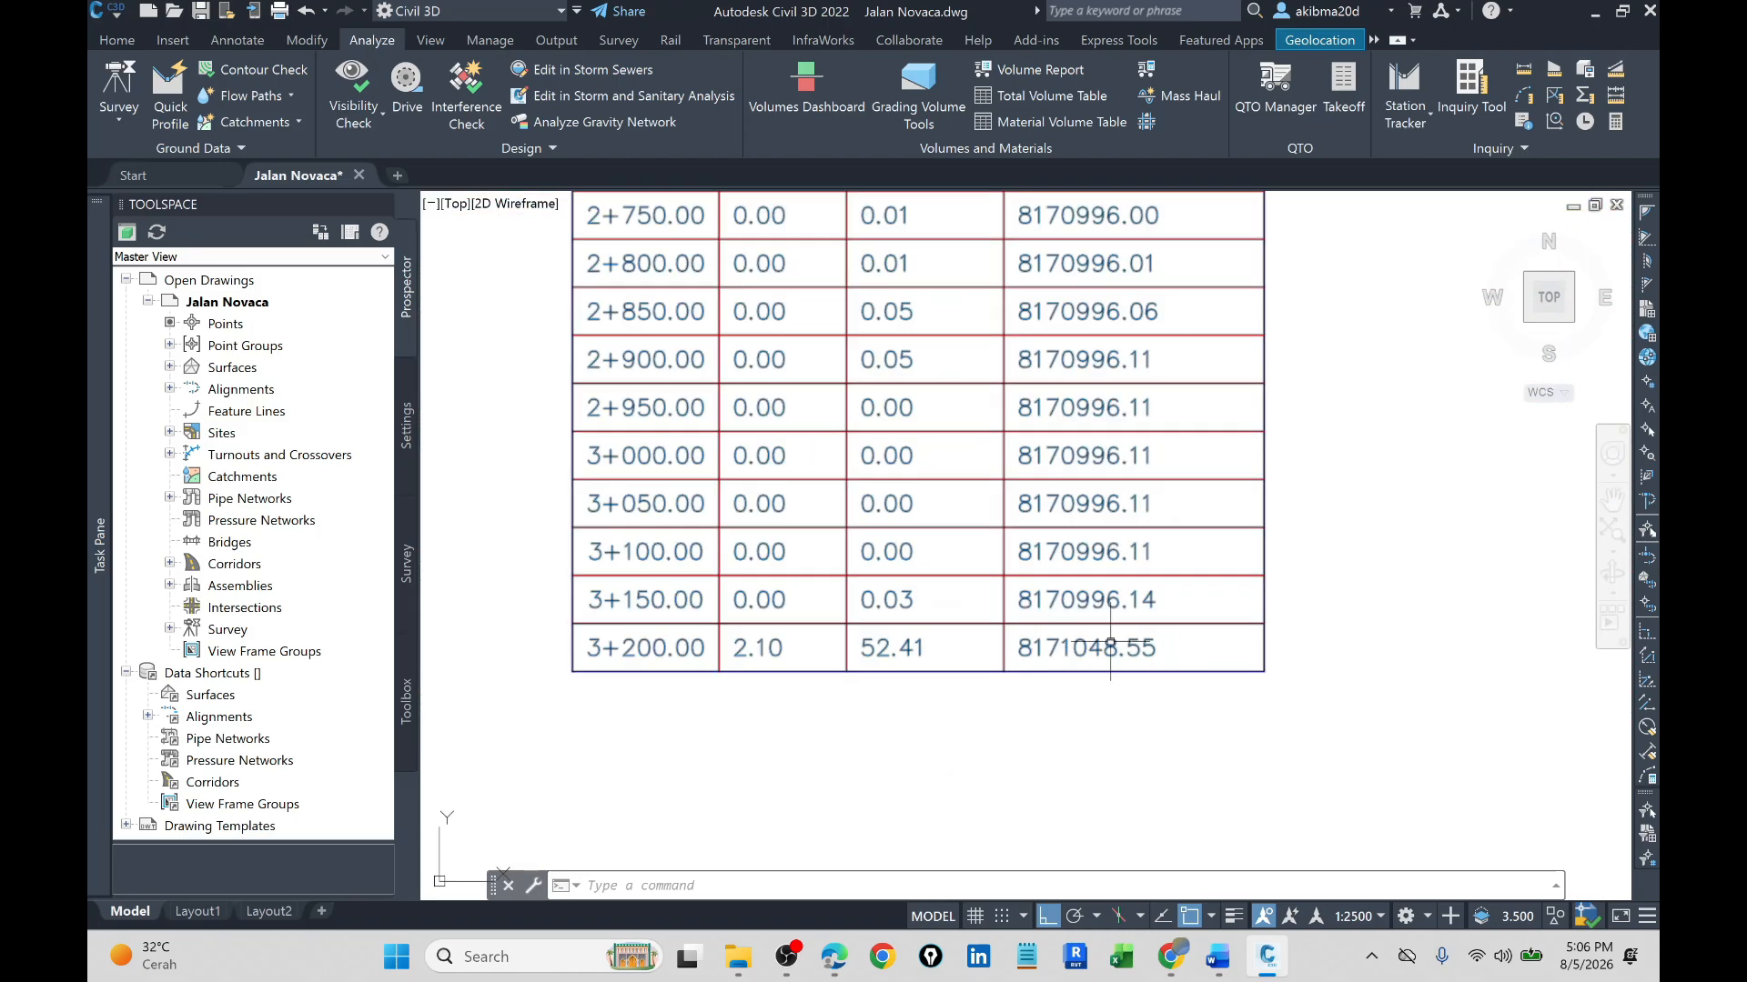
scroll(1162, 761, "down", 8)
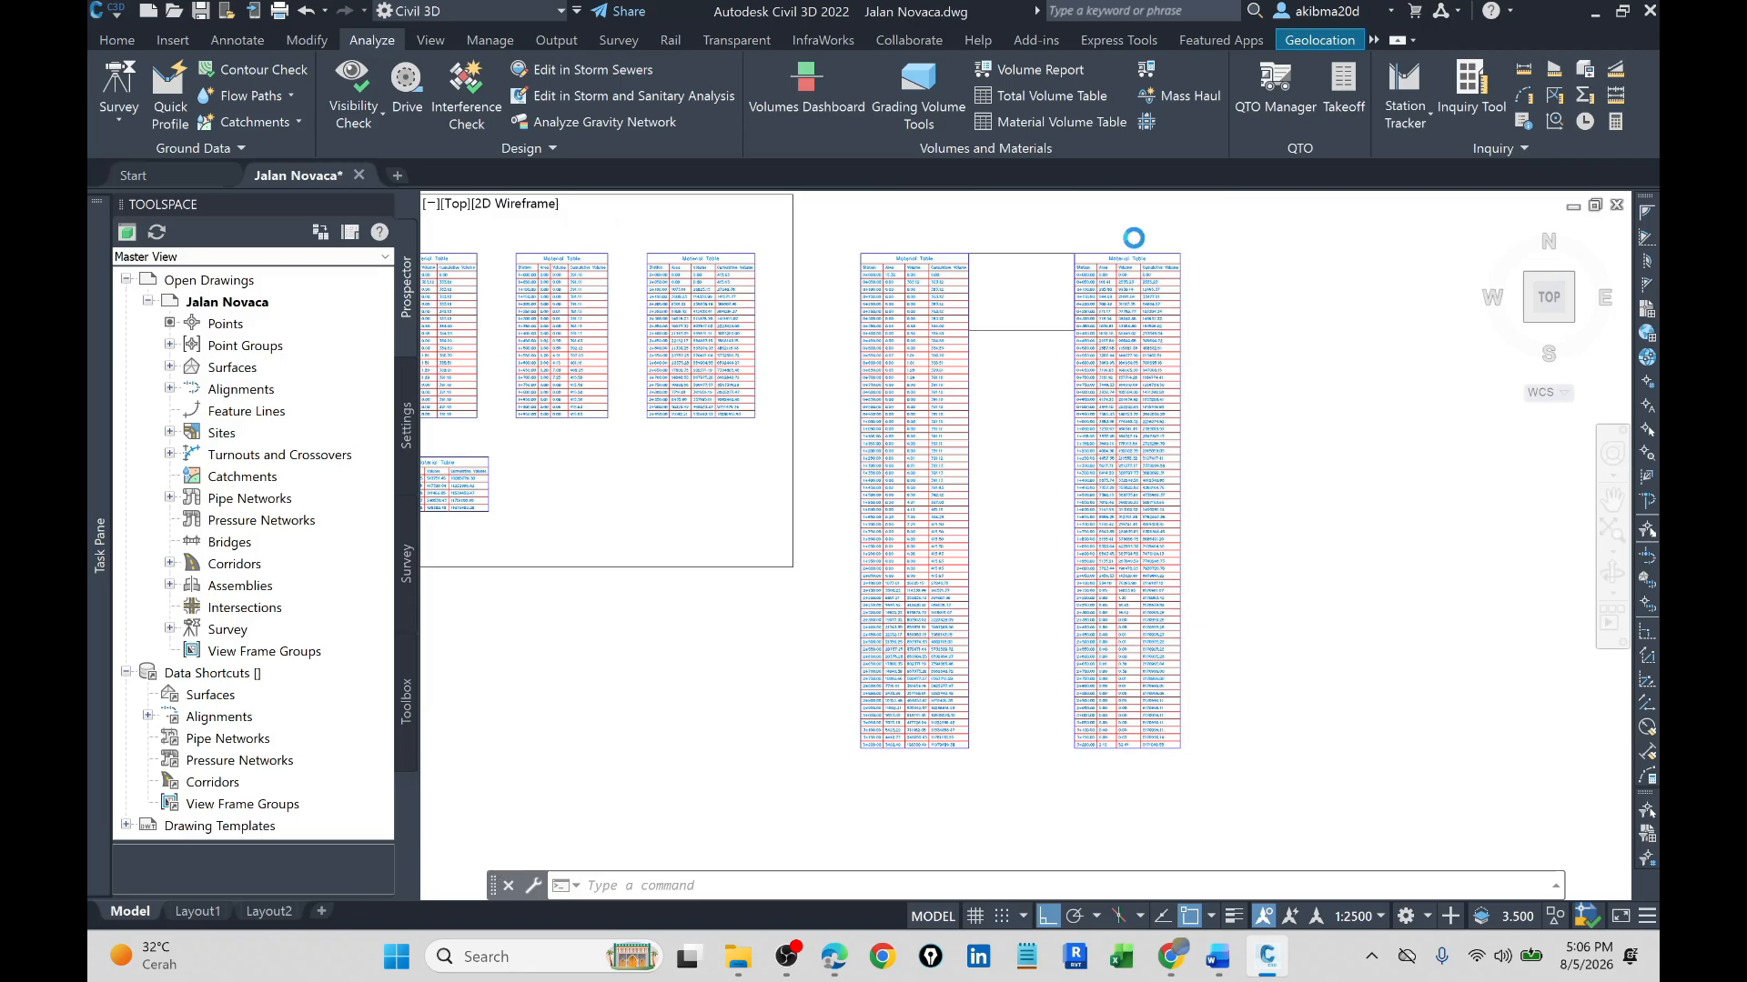
- Edit the Area and Volume table style so the table title uses the Material Name property
scroll(1185, 292, "up", 3)
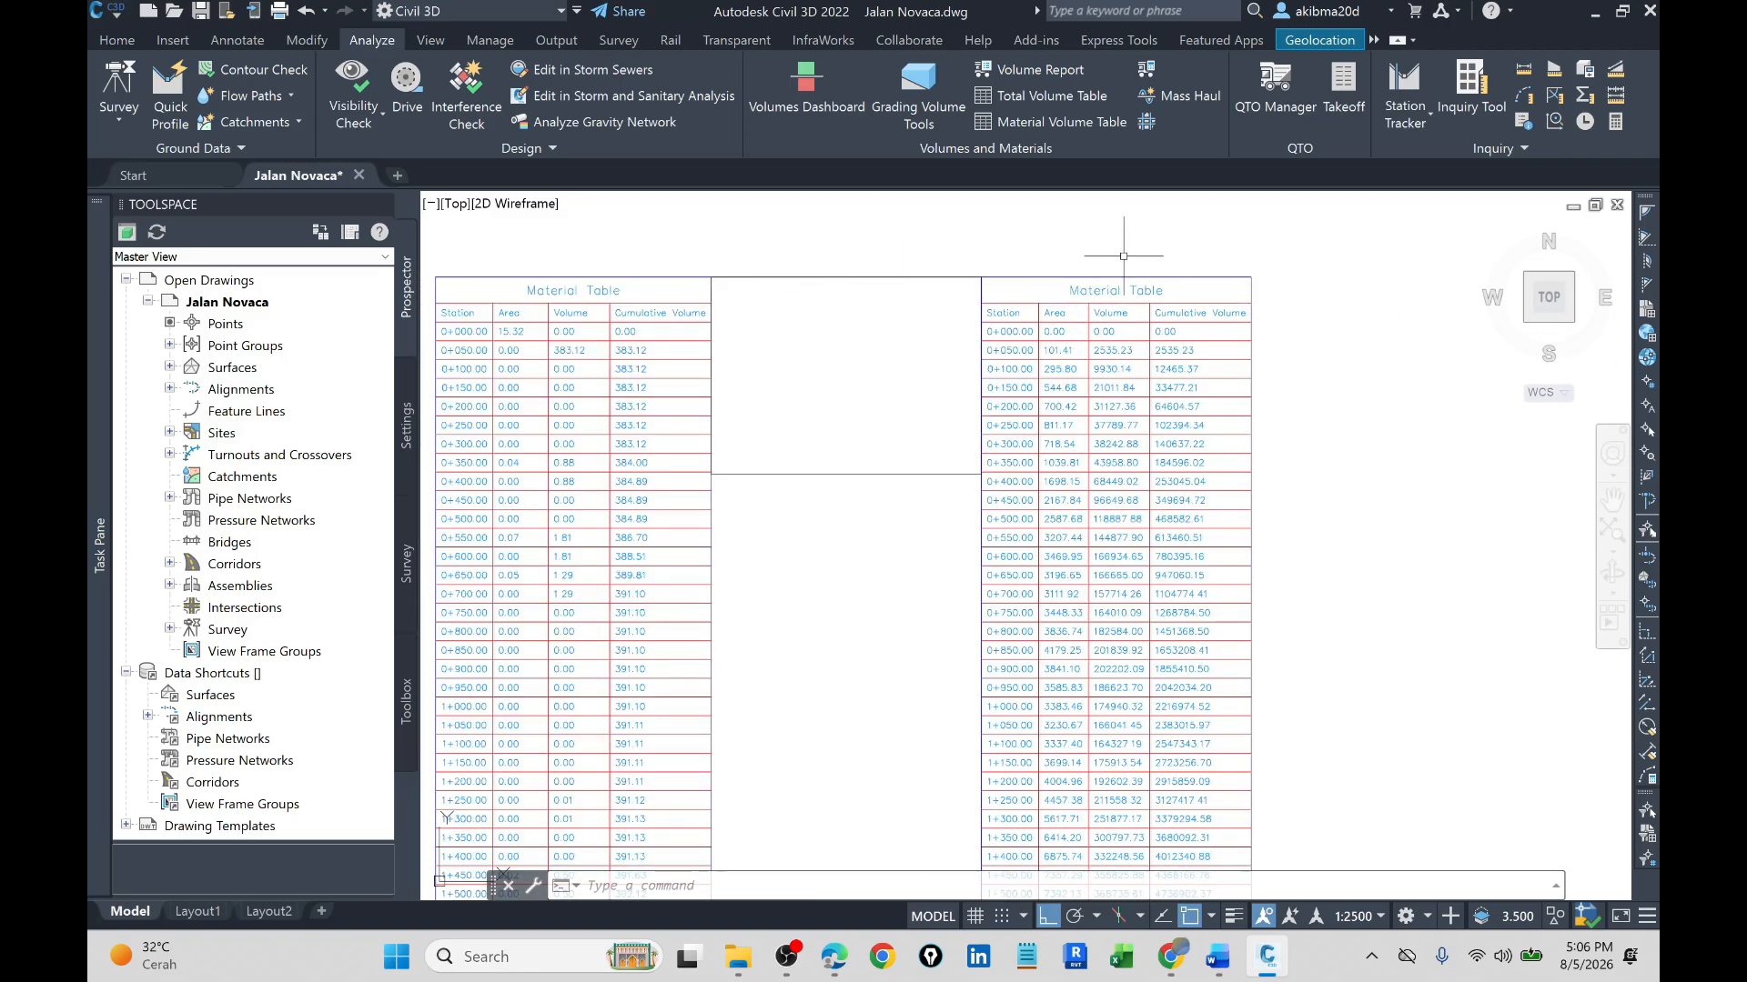
scroll(1214, 395, "down", 2)
scroll(1231, 425, "up", 2)
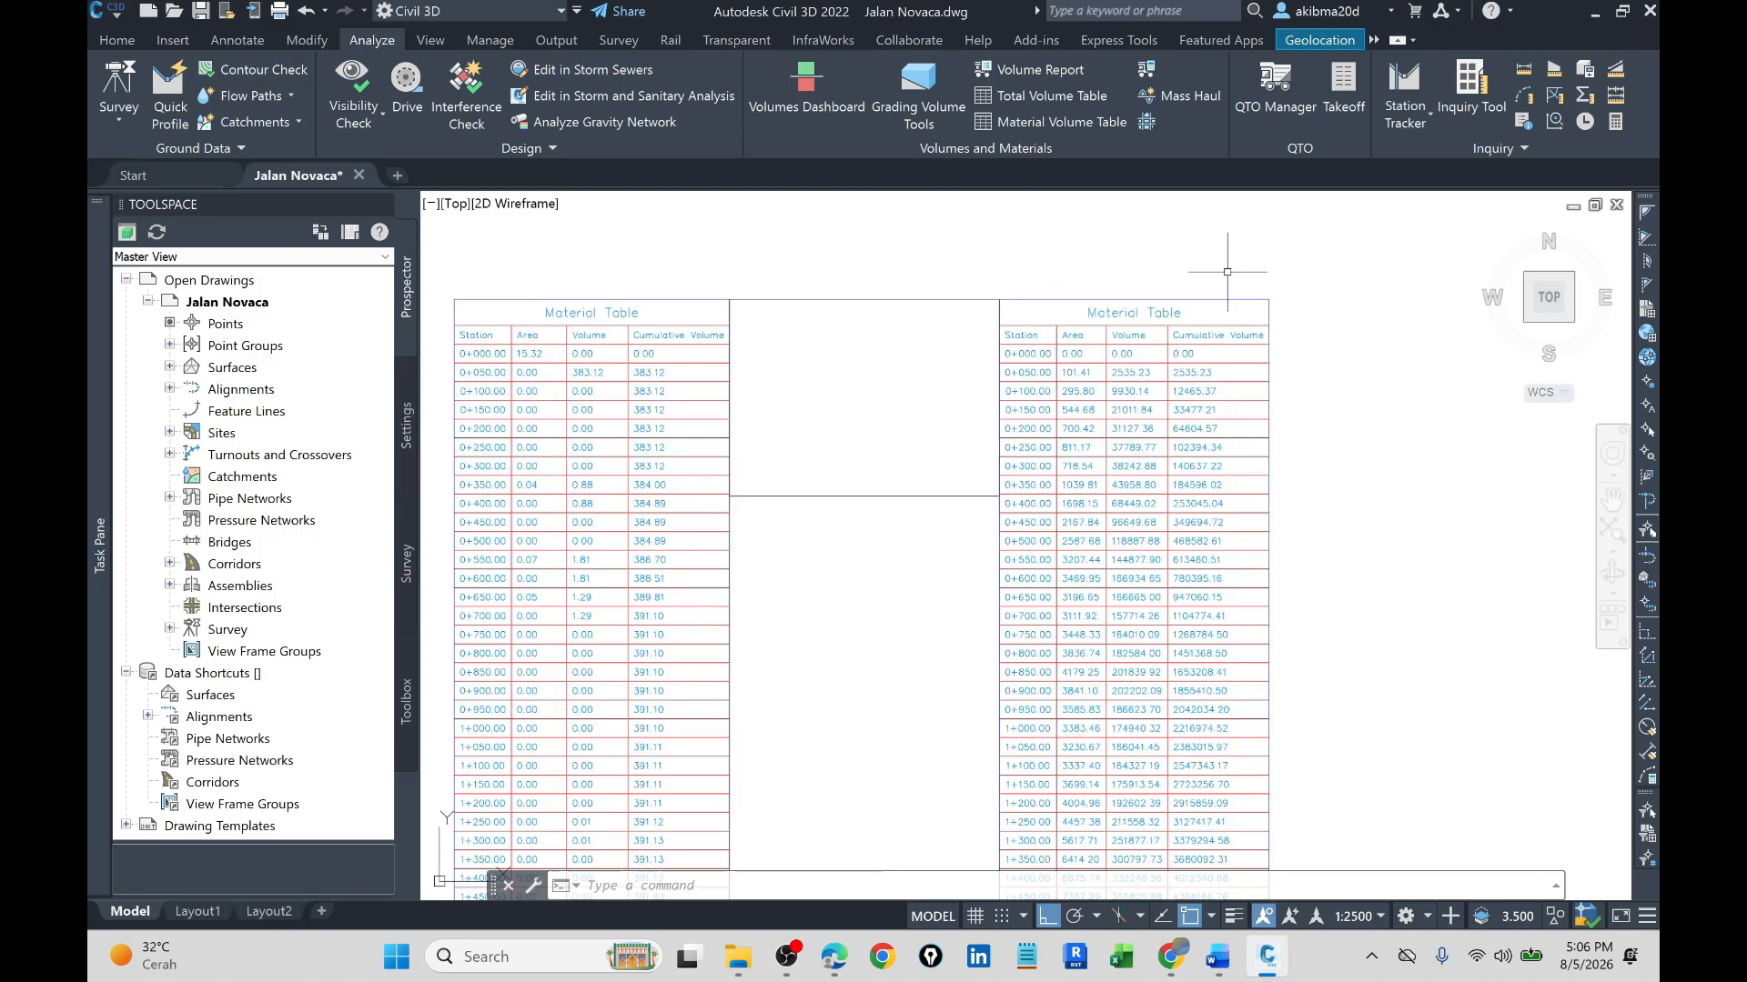
left_click(1146, 299)
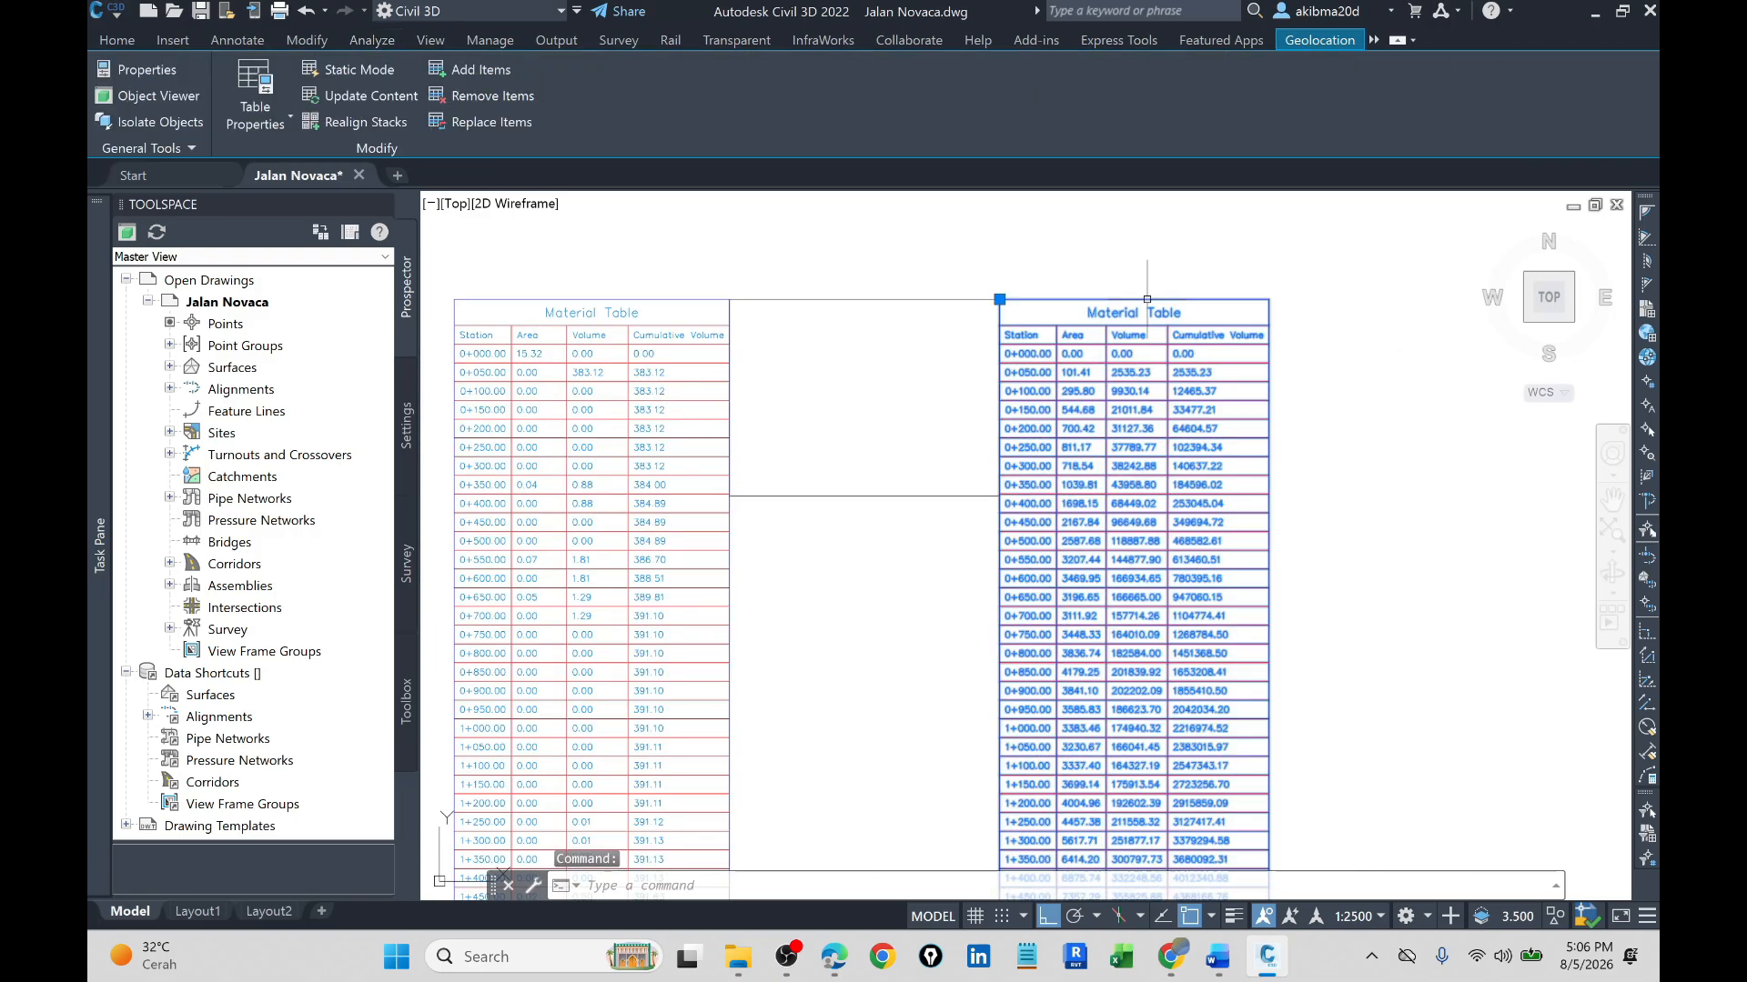
right_click(1146, 301)
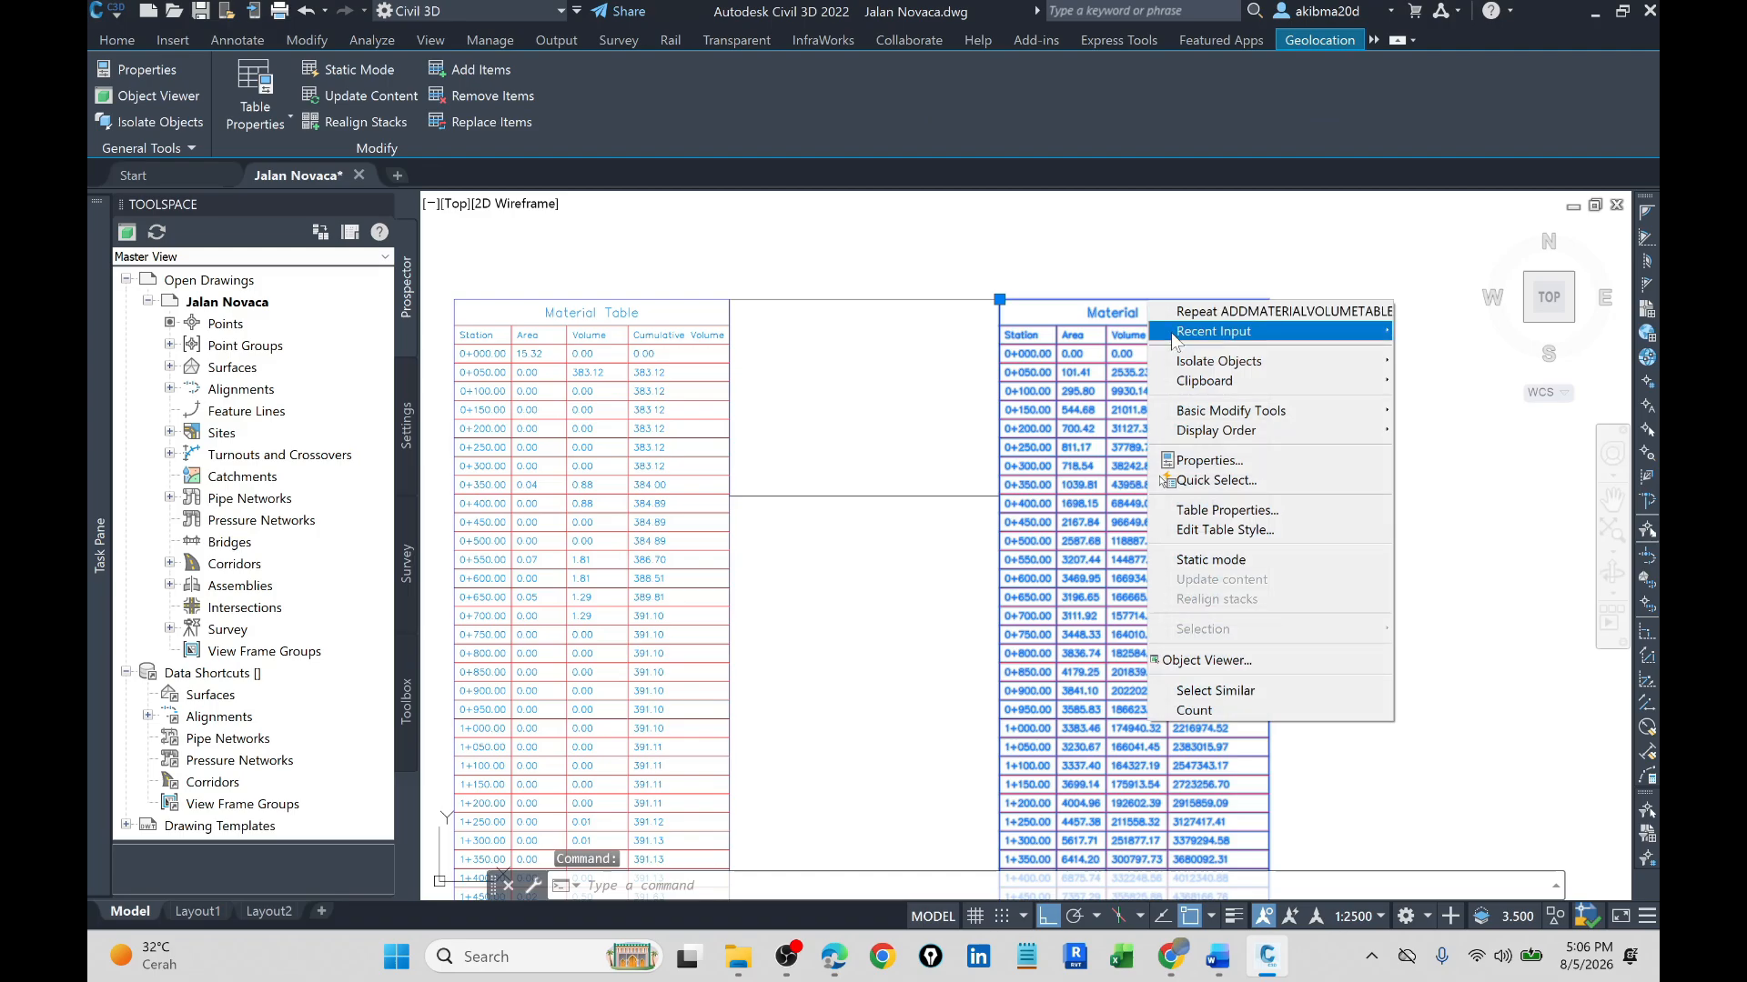
left_click(1298, 532)
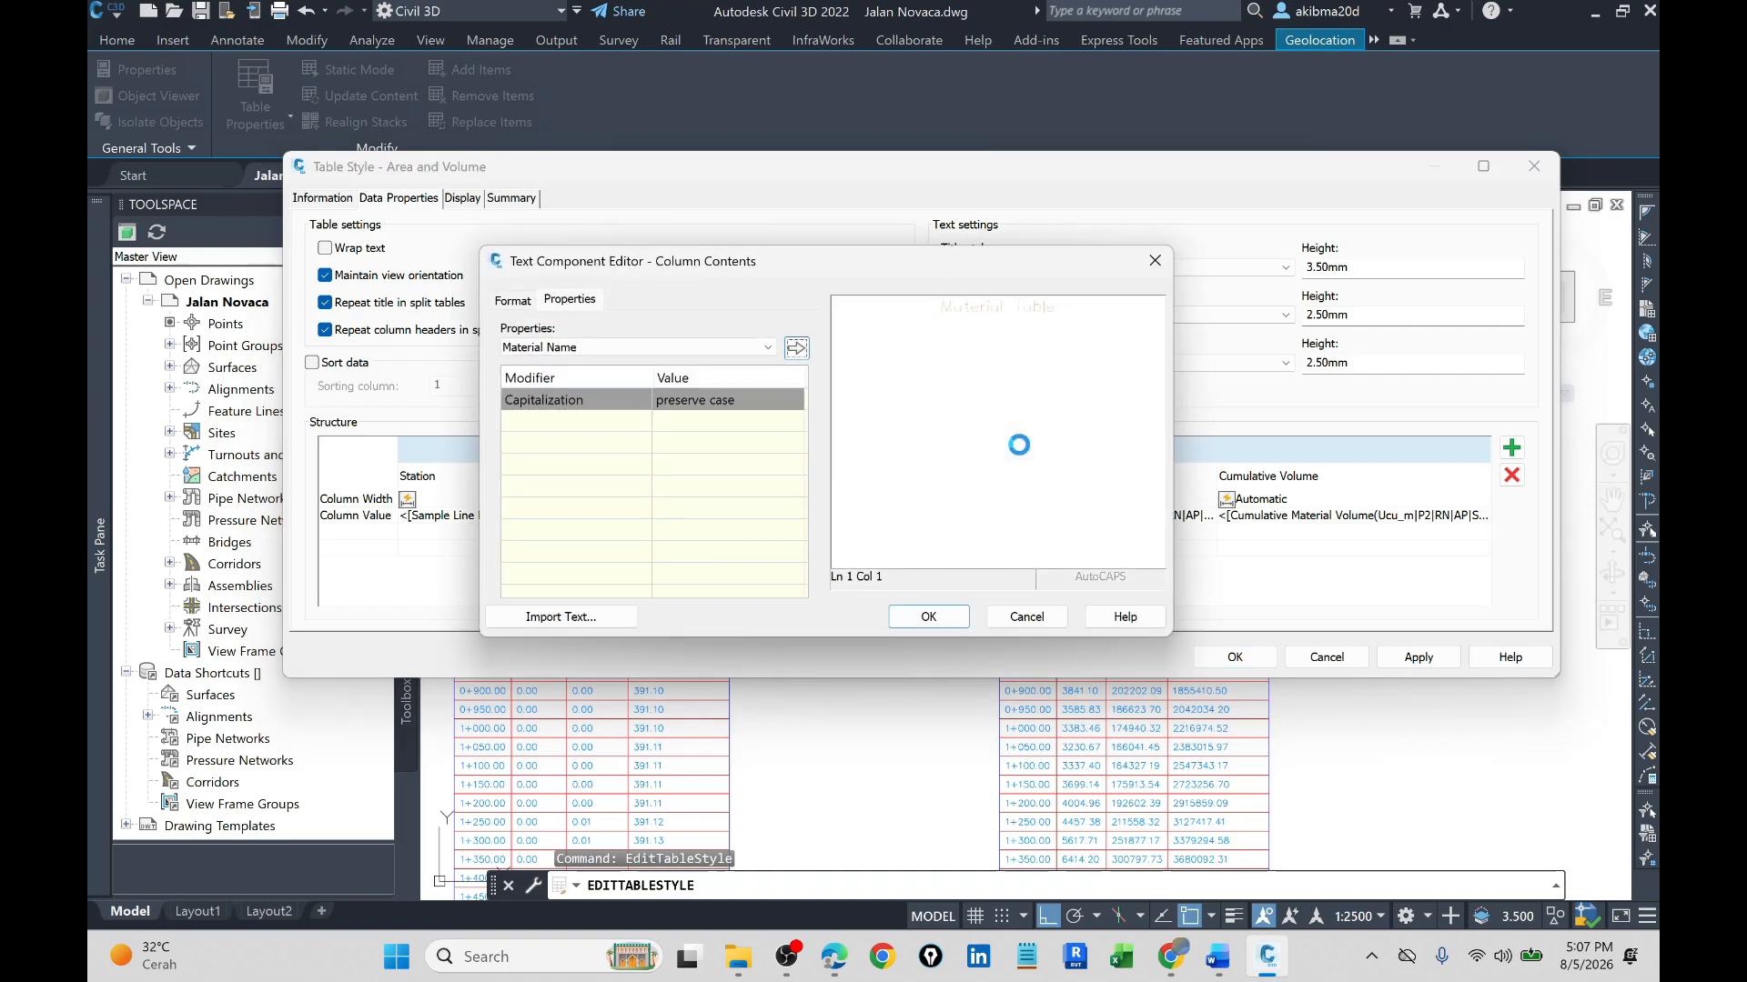
left_click(767, 347)
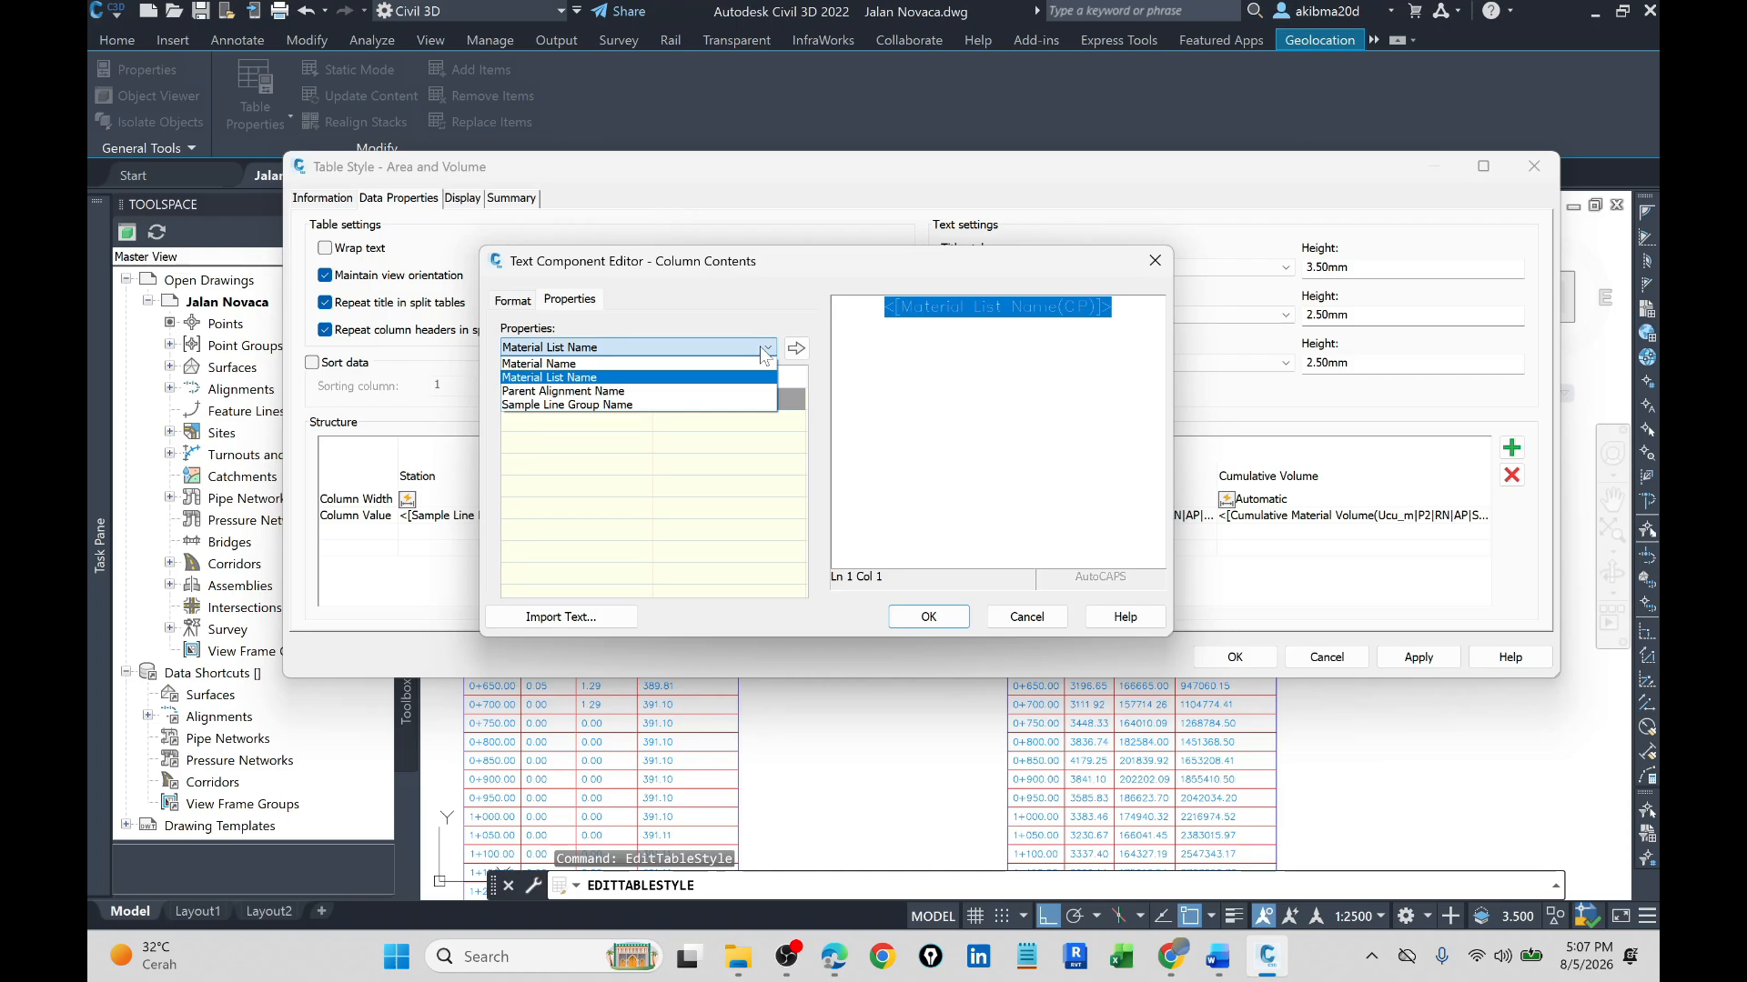
left_click(591, 364)
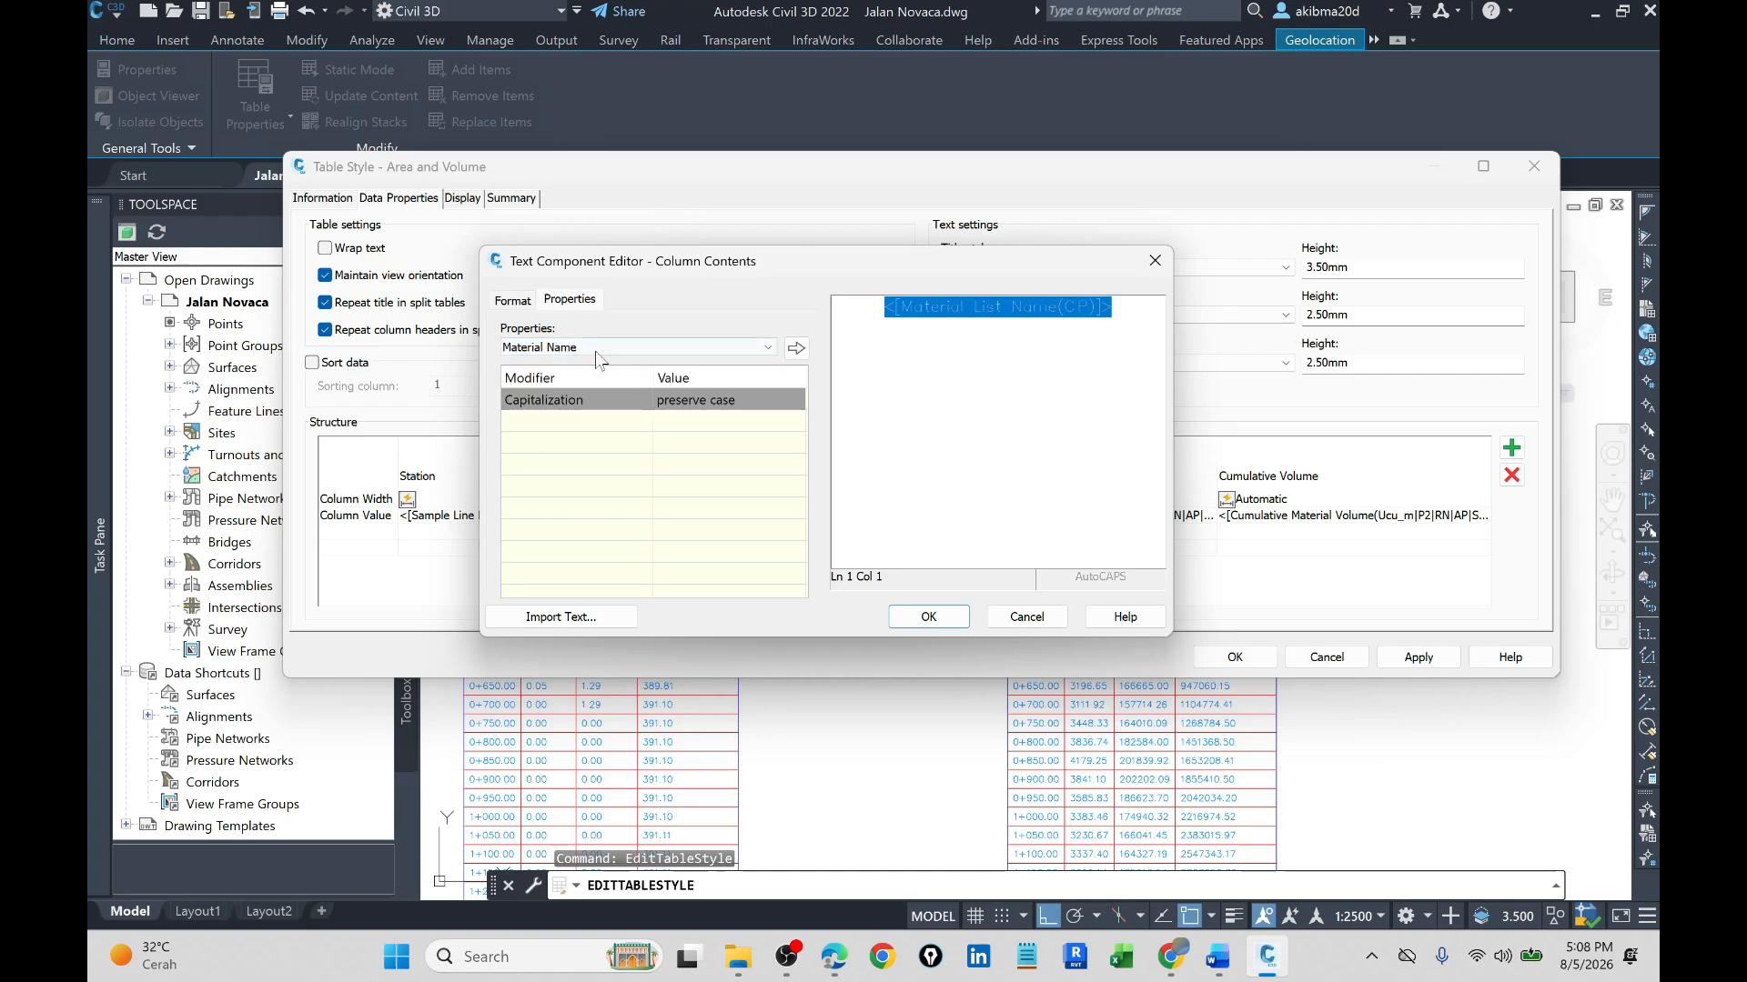
left_click(797, 349)
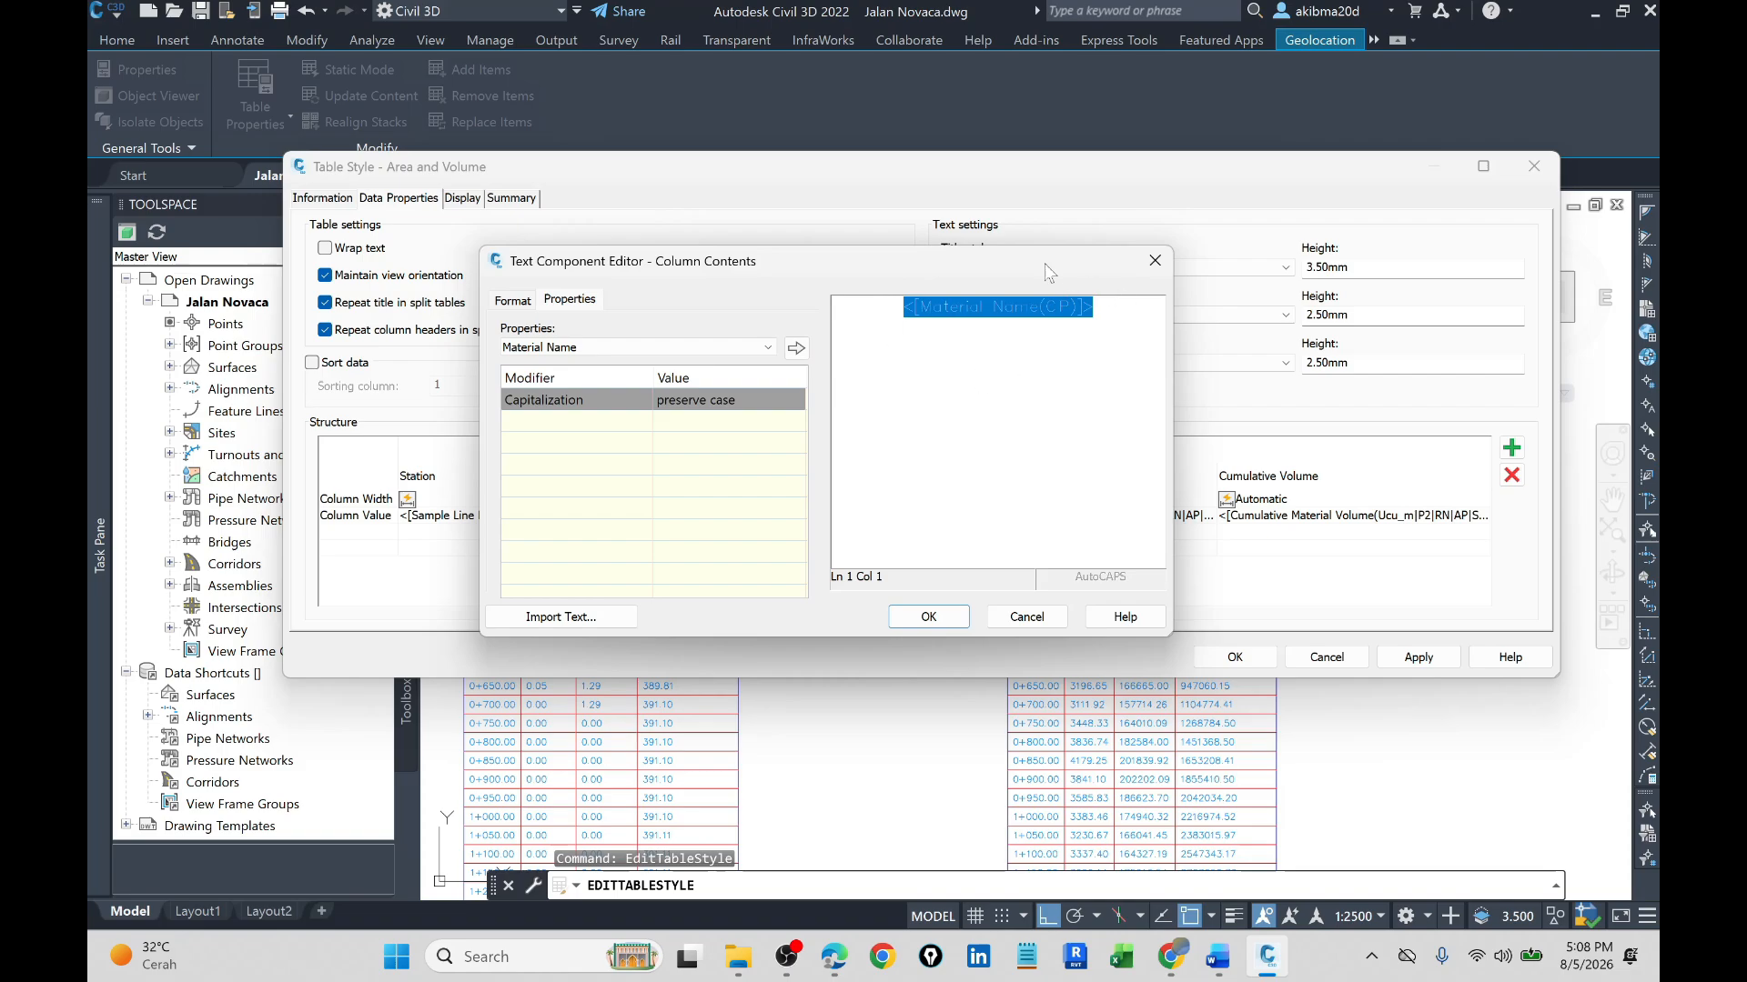
left_click(928, 617)
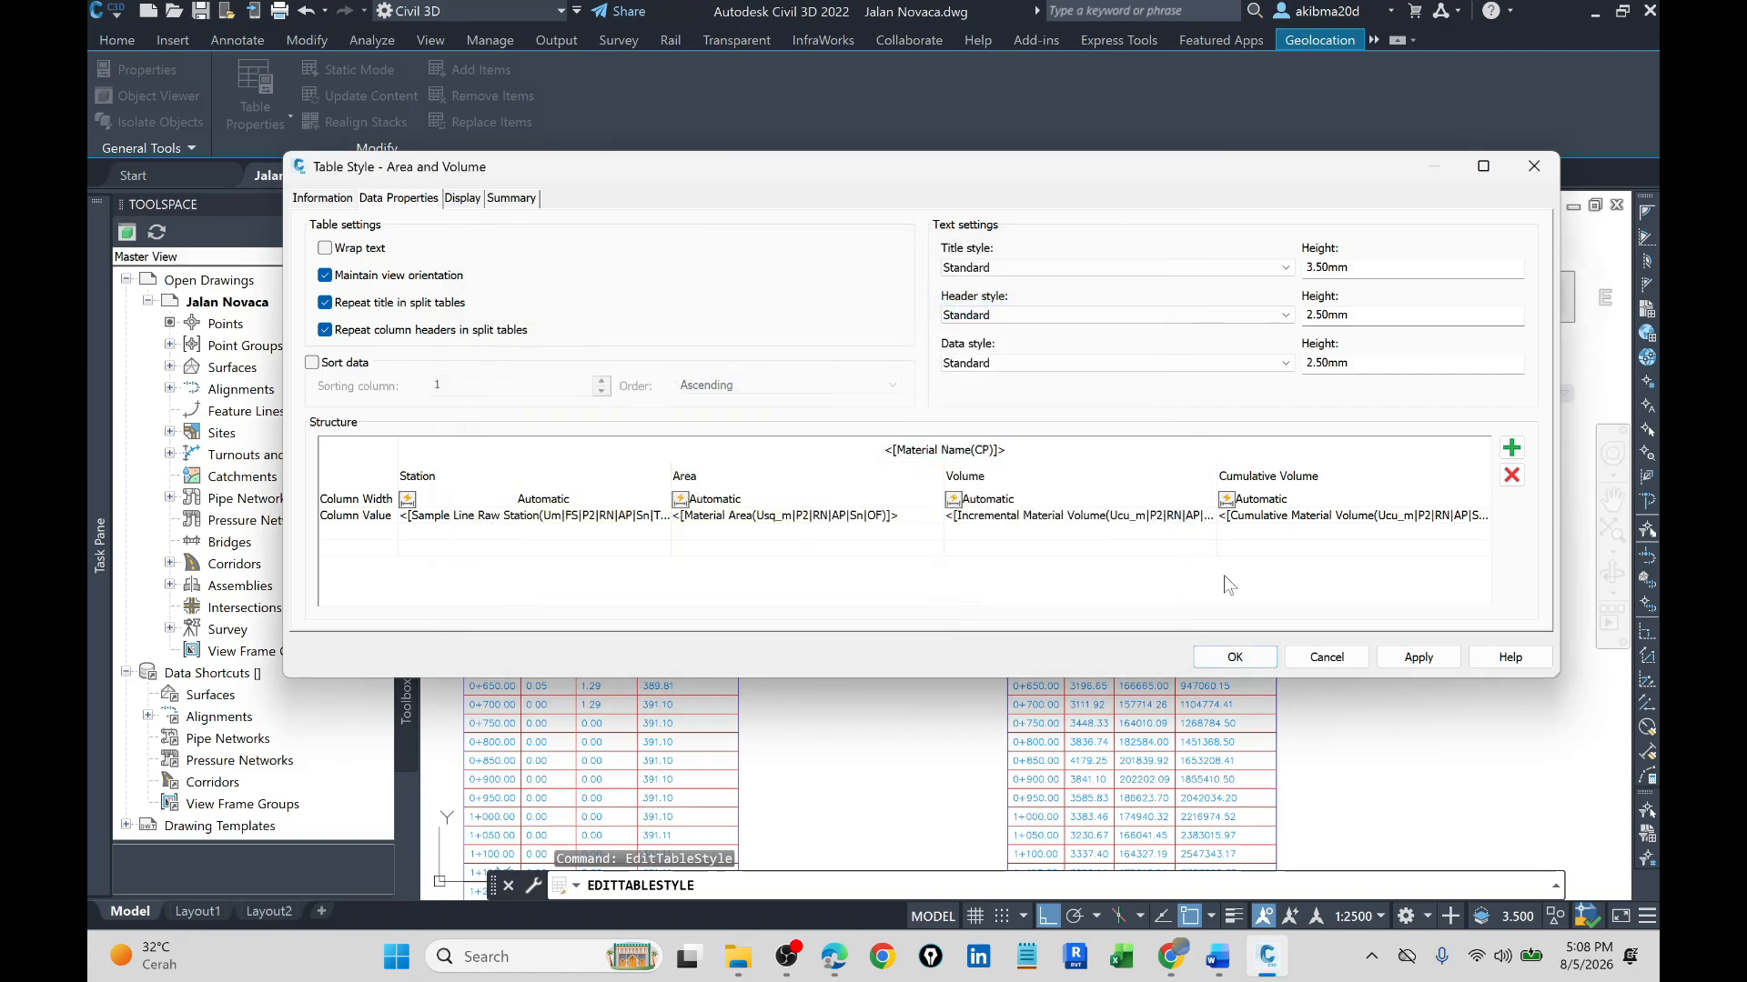
left_click(1235, 657)
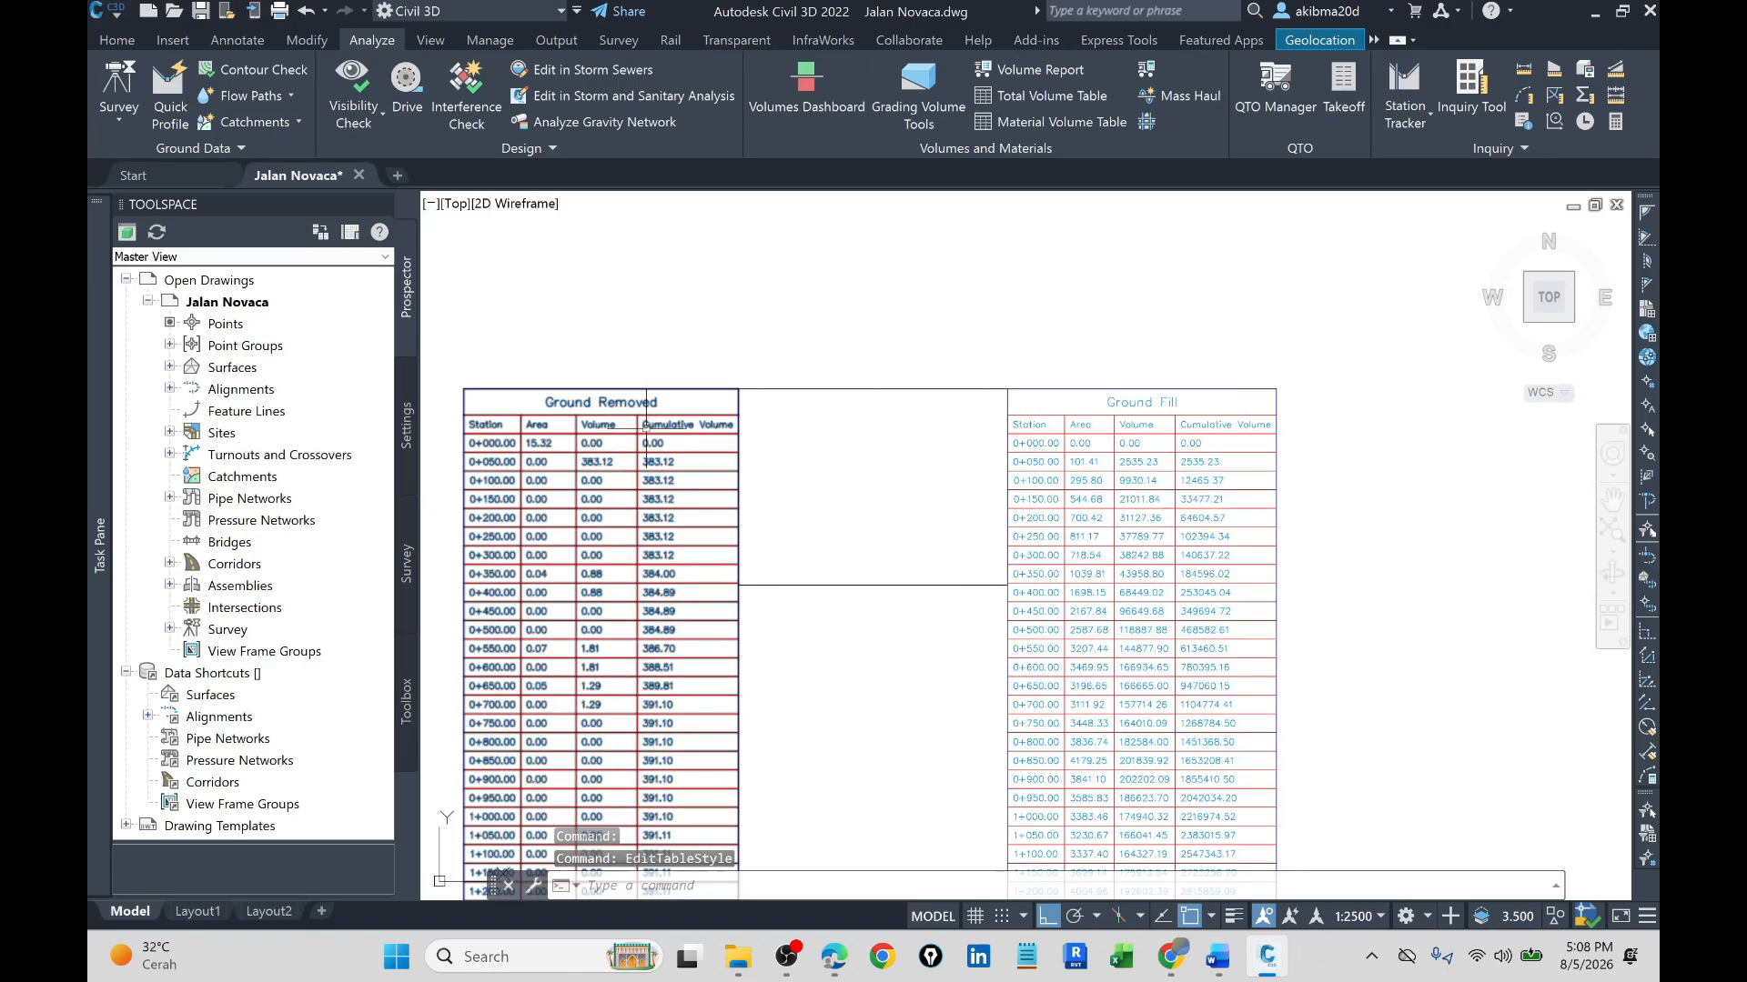
- Check the titles of the unsplit tables and the framed split tables
scroll(509, 391, "up", 3)
scroll(572, 434, "down", 3)
scroll(1278, 437, "up", 2)
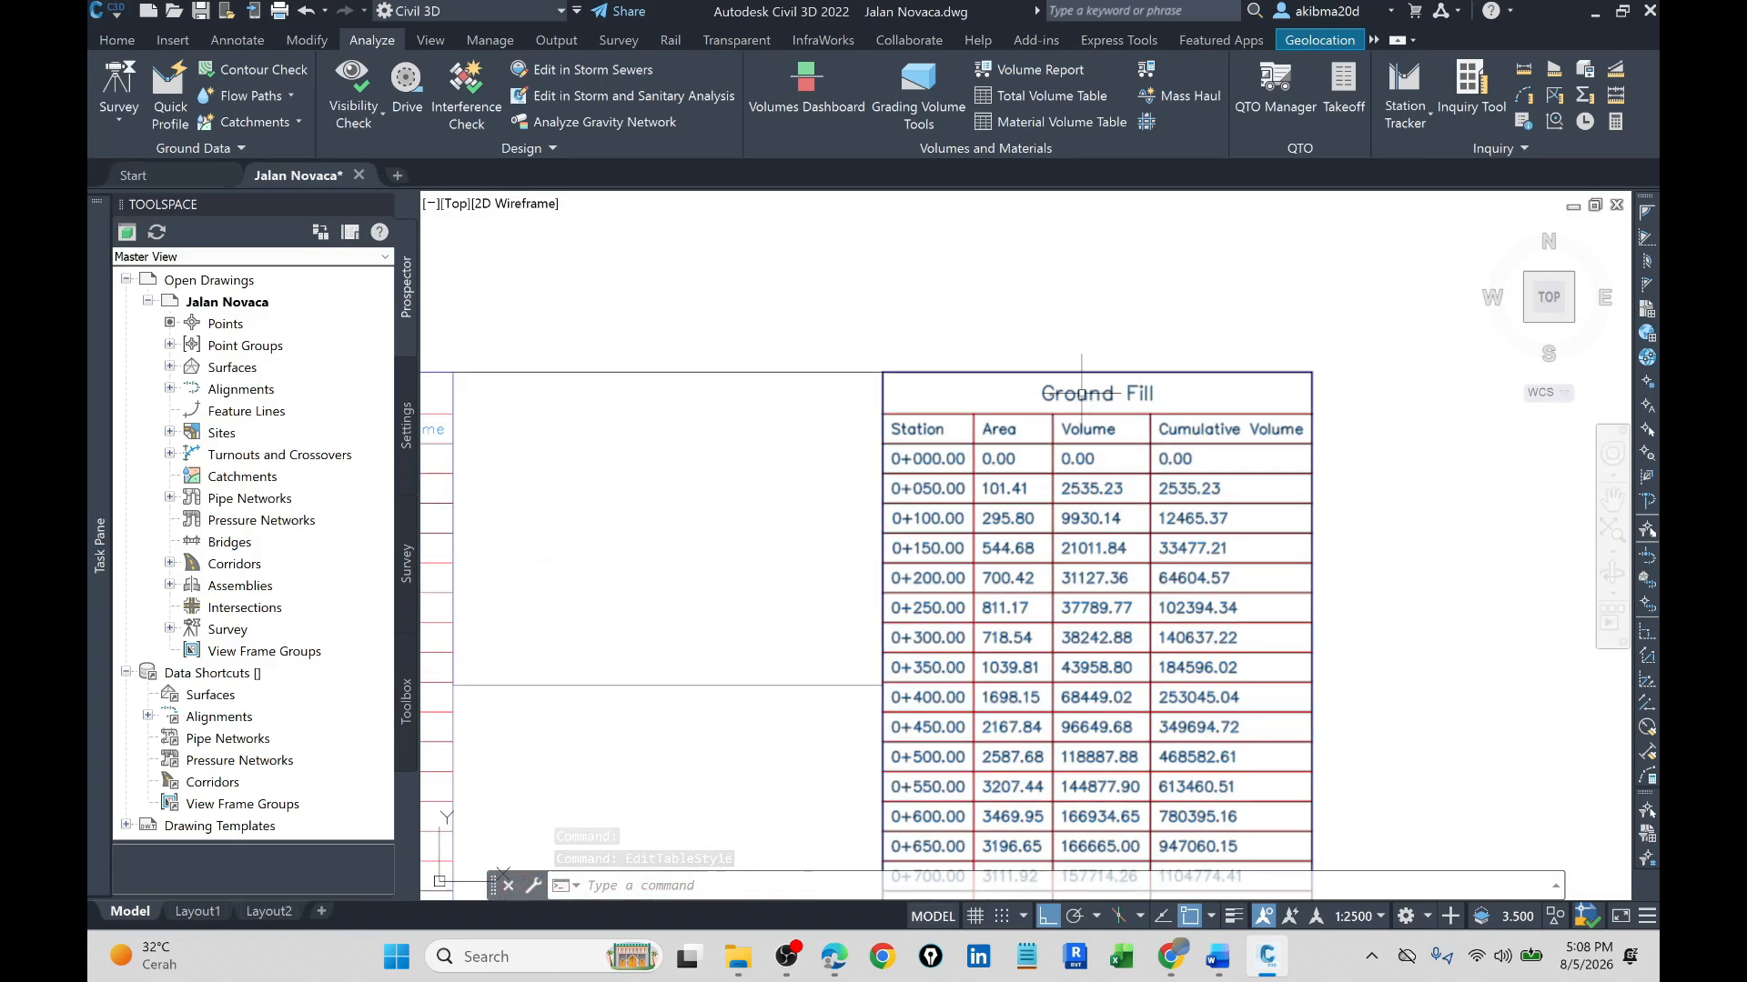
scroll(1171, 375, "down", 5)
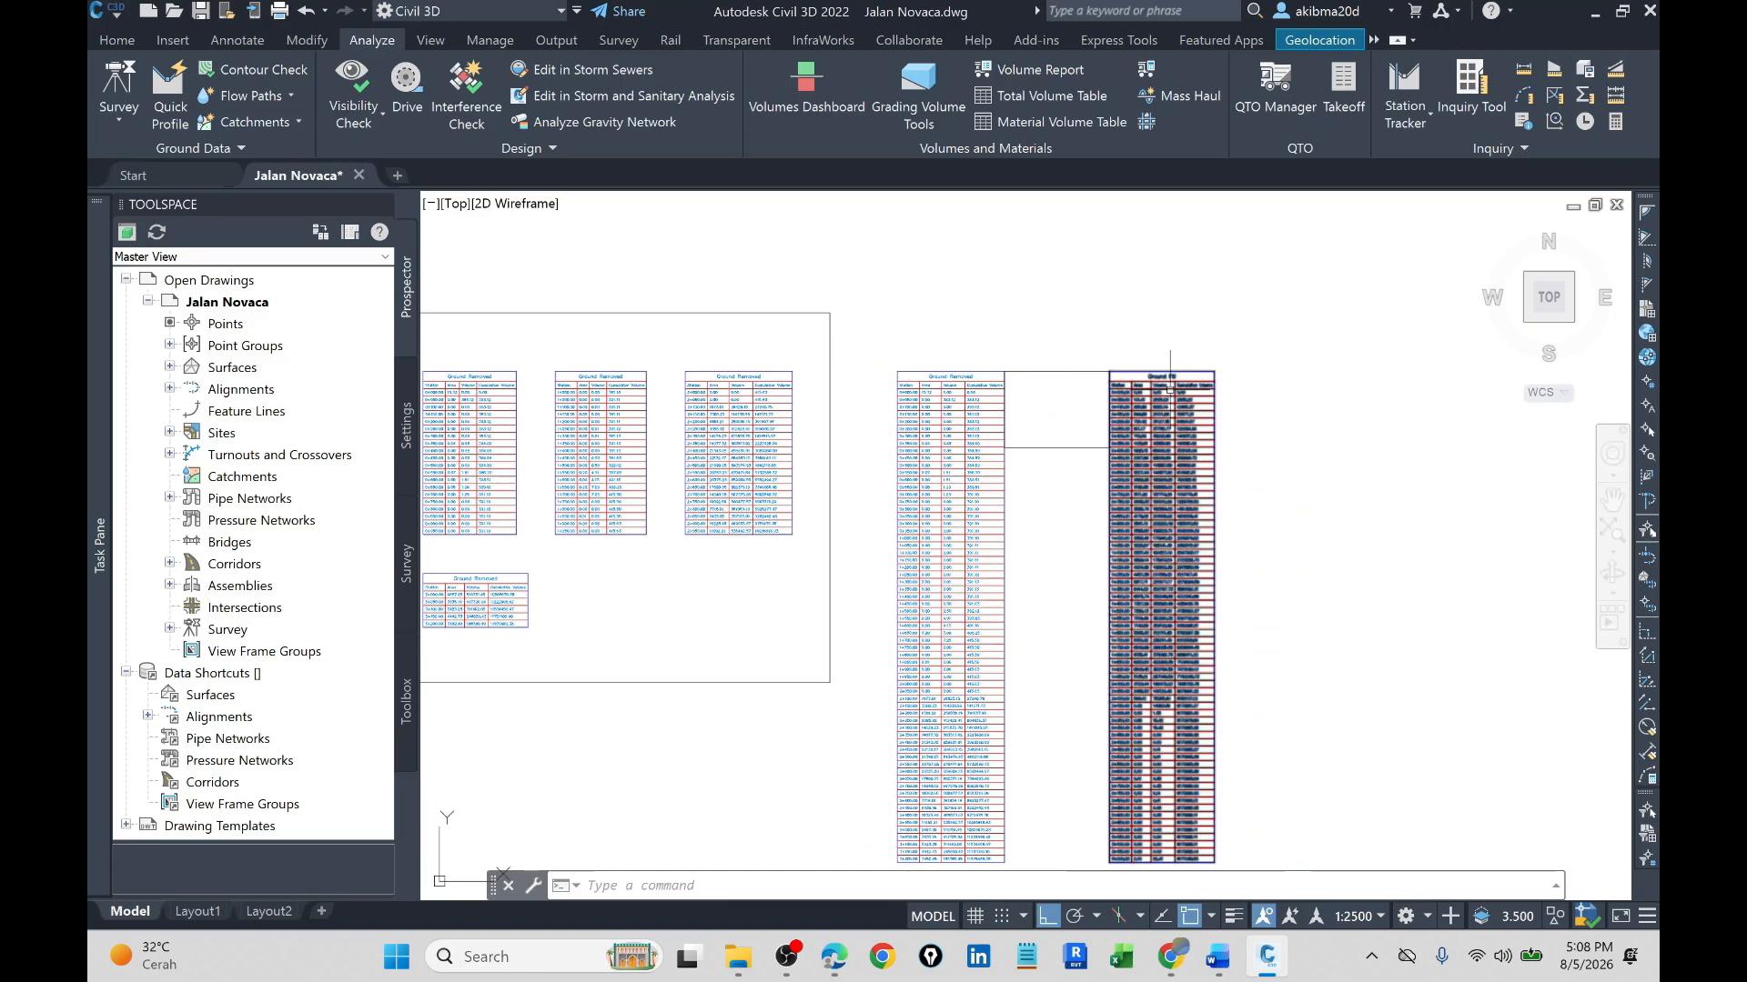
scroll(1163, 414, "up", 3)
scroll(1267, 401, "down", 6)
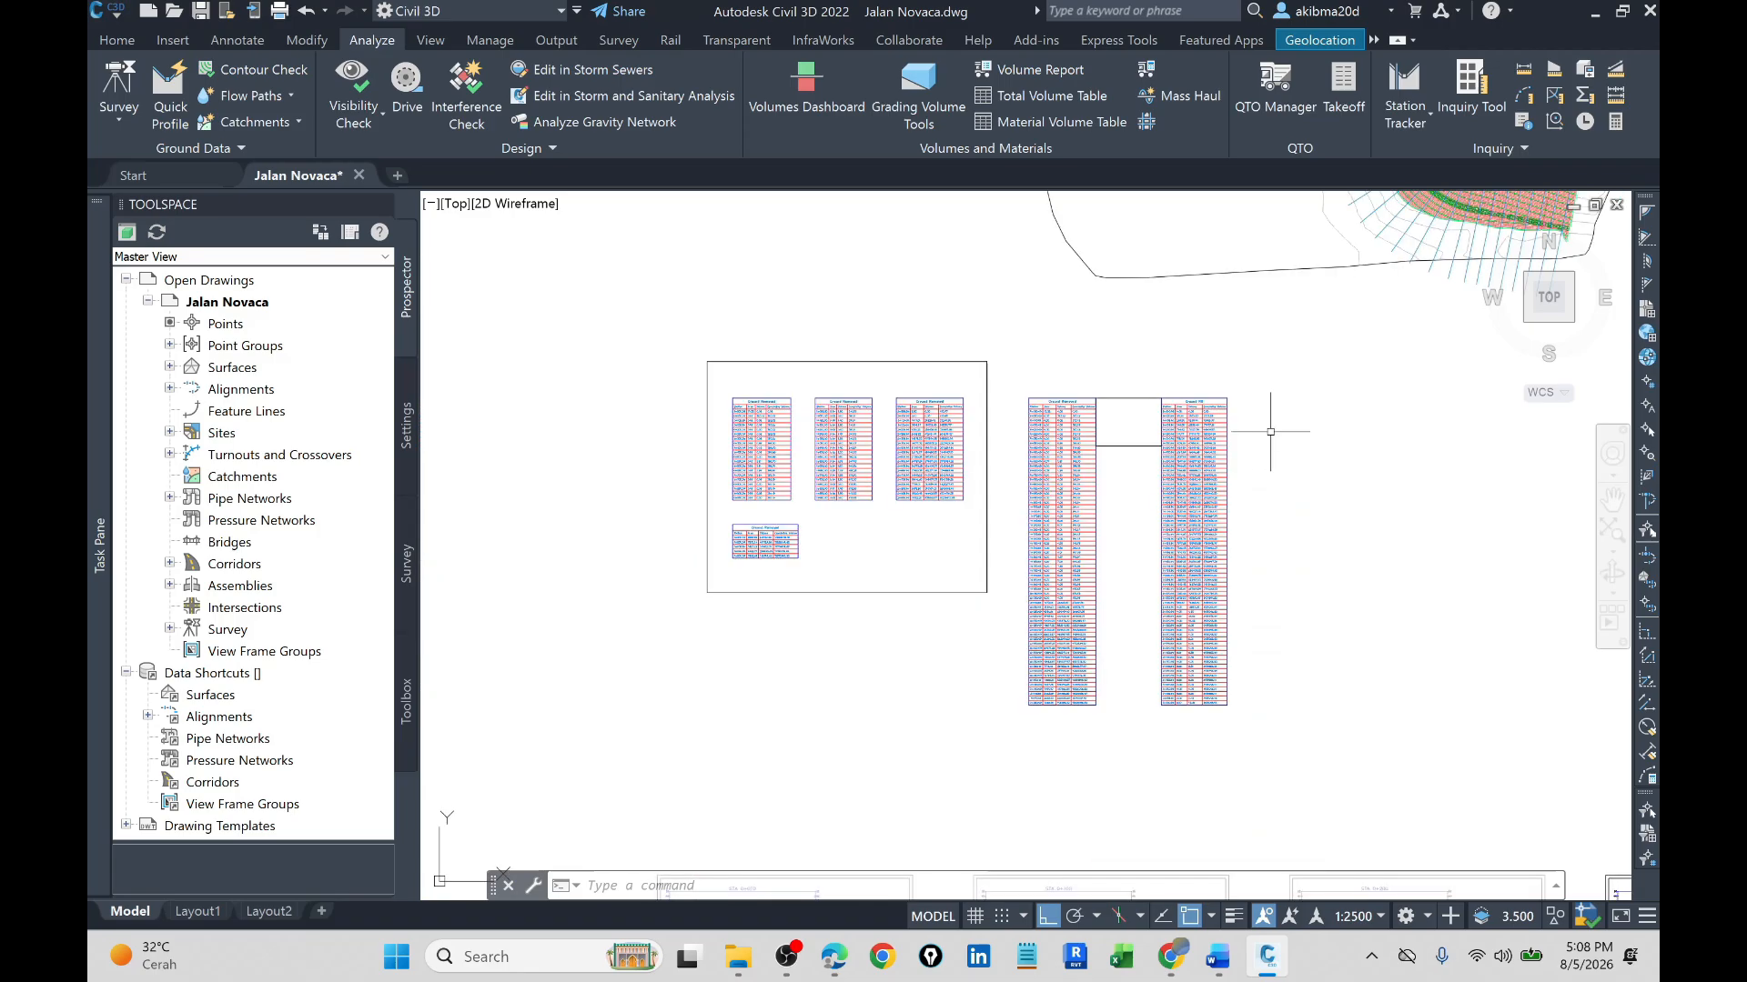
scroll(879, 423, "up", 3)
scroll(879, 423, "up", 2)
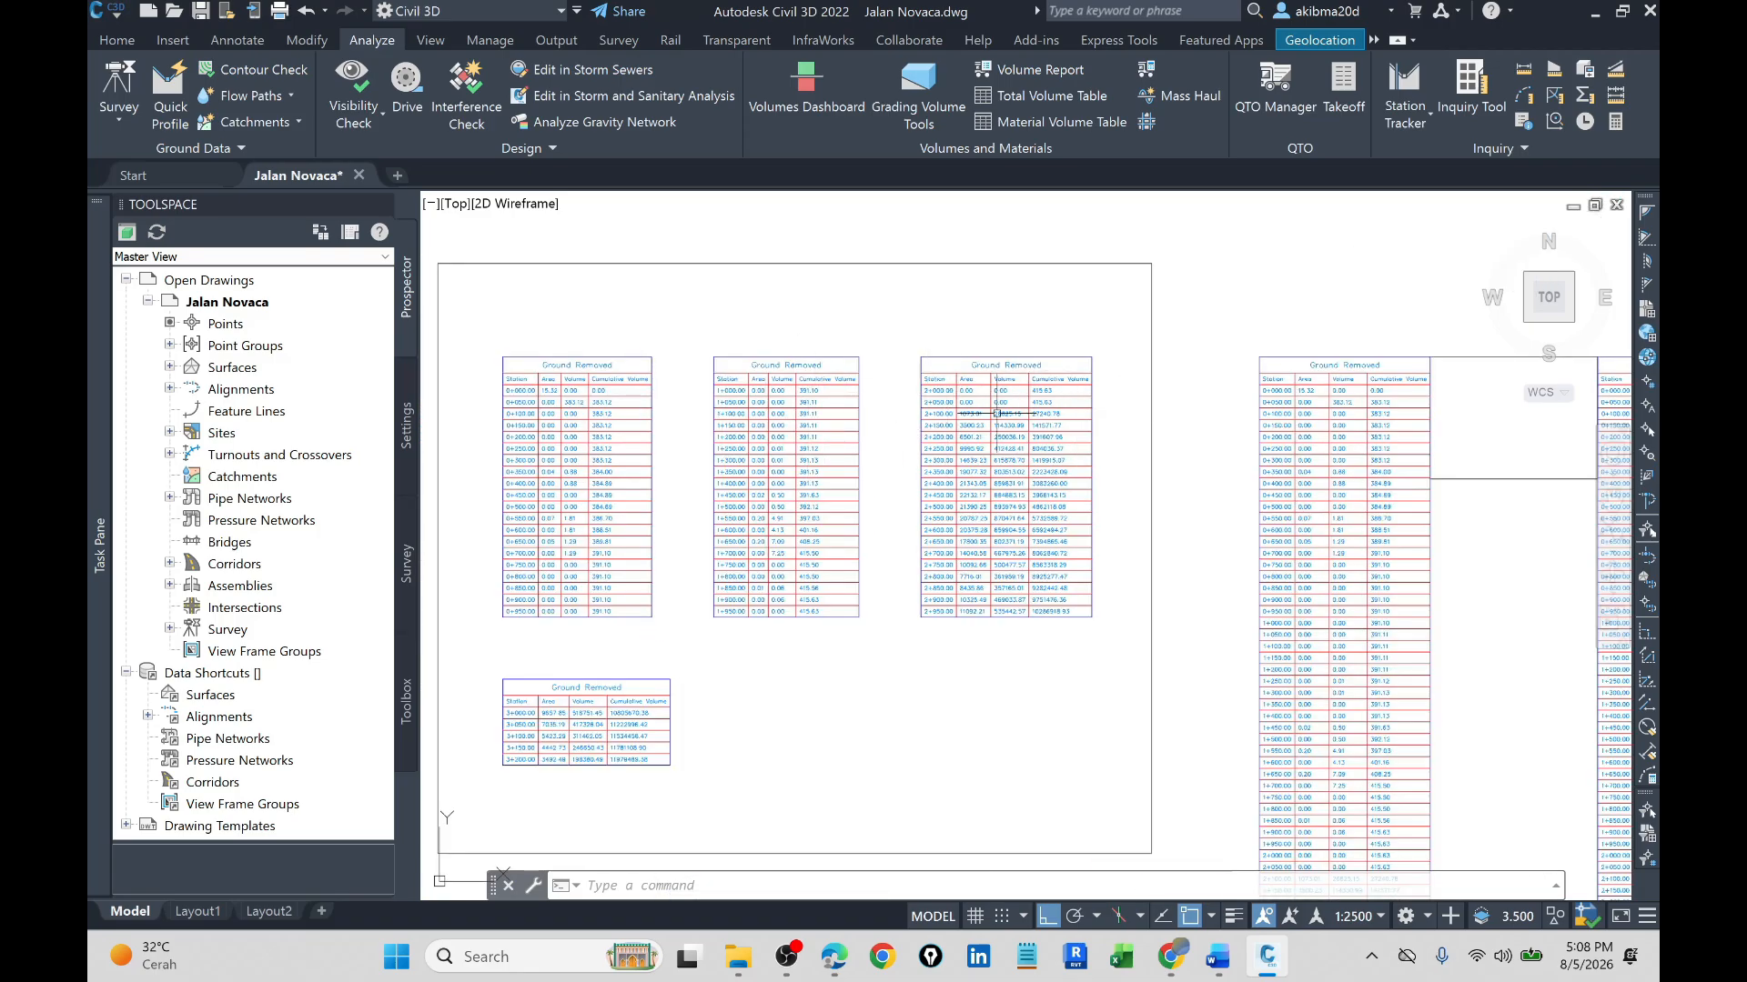
scroll(593, 552, "down", 4)
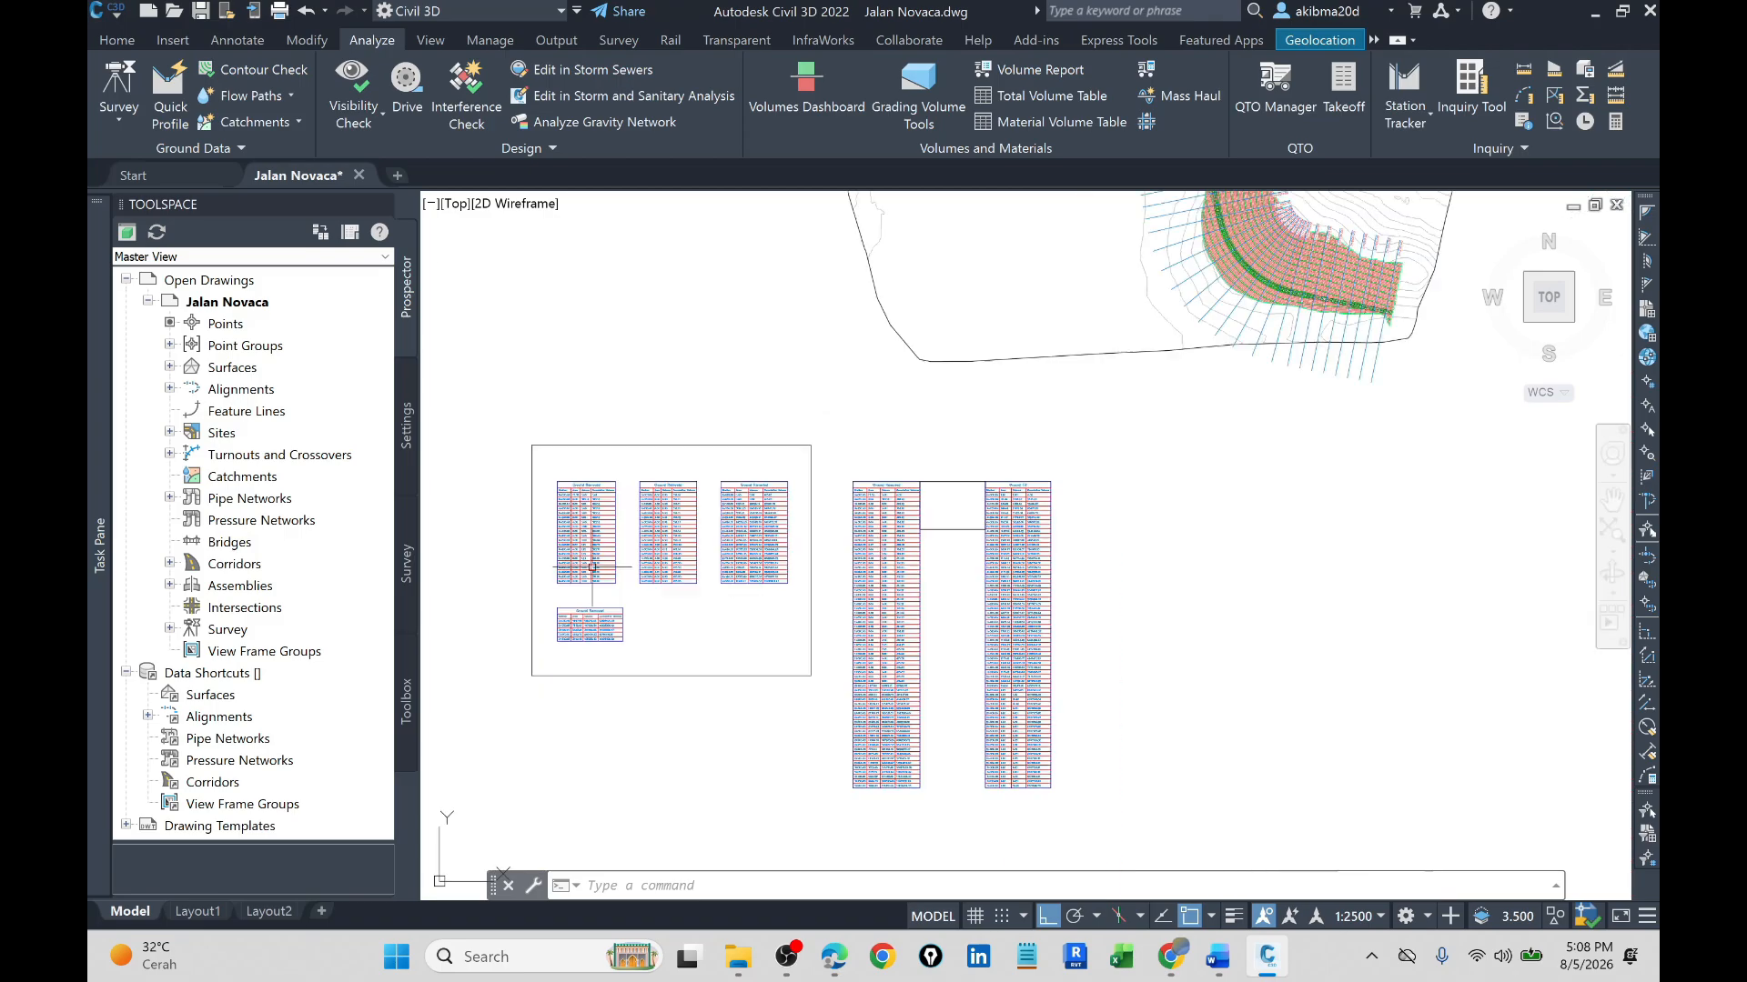
- Move the spacer rectangle by its upper-left corner to the upper-right corner of the Ground Fill table
scroll(1141, 558, "up", 2)
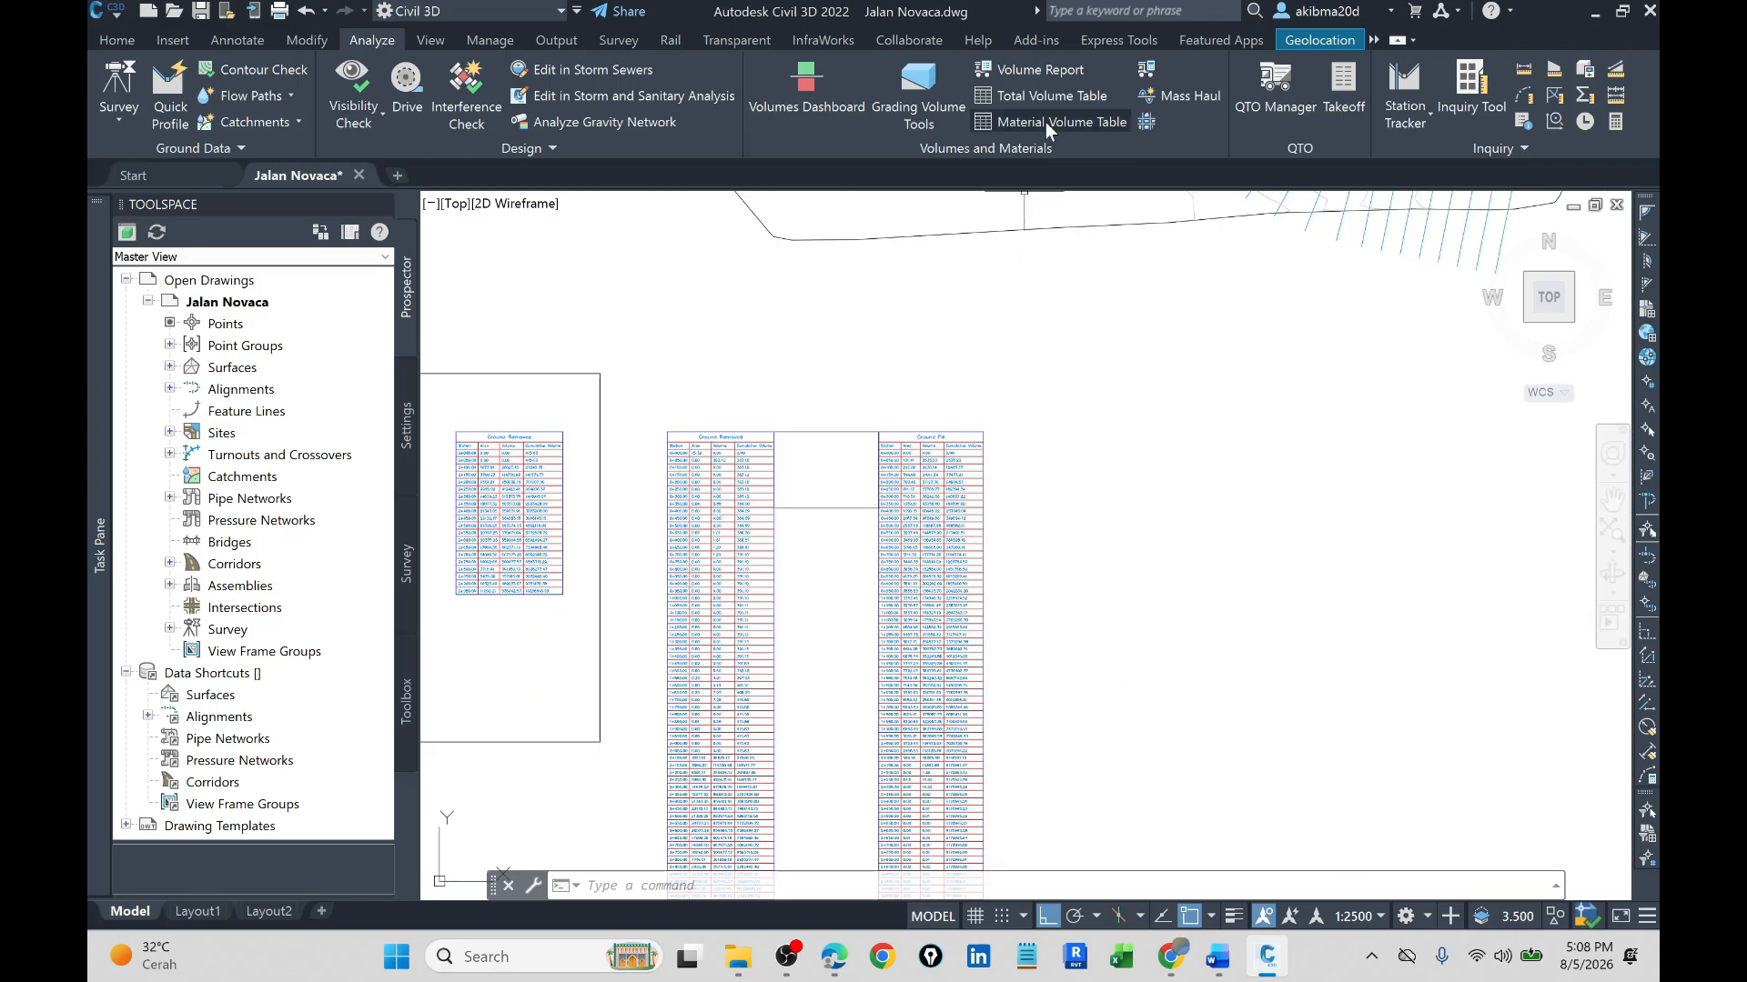
scroll(991, 541, "up", 2)
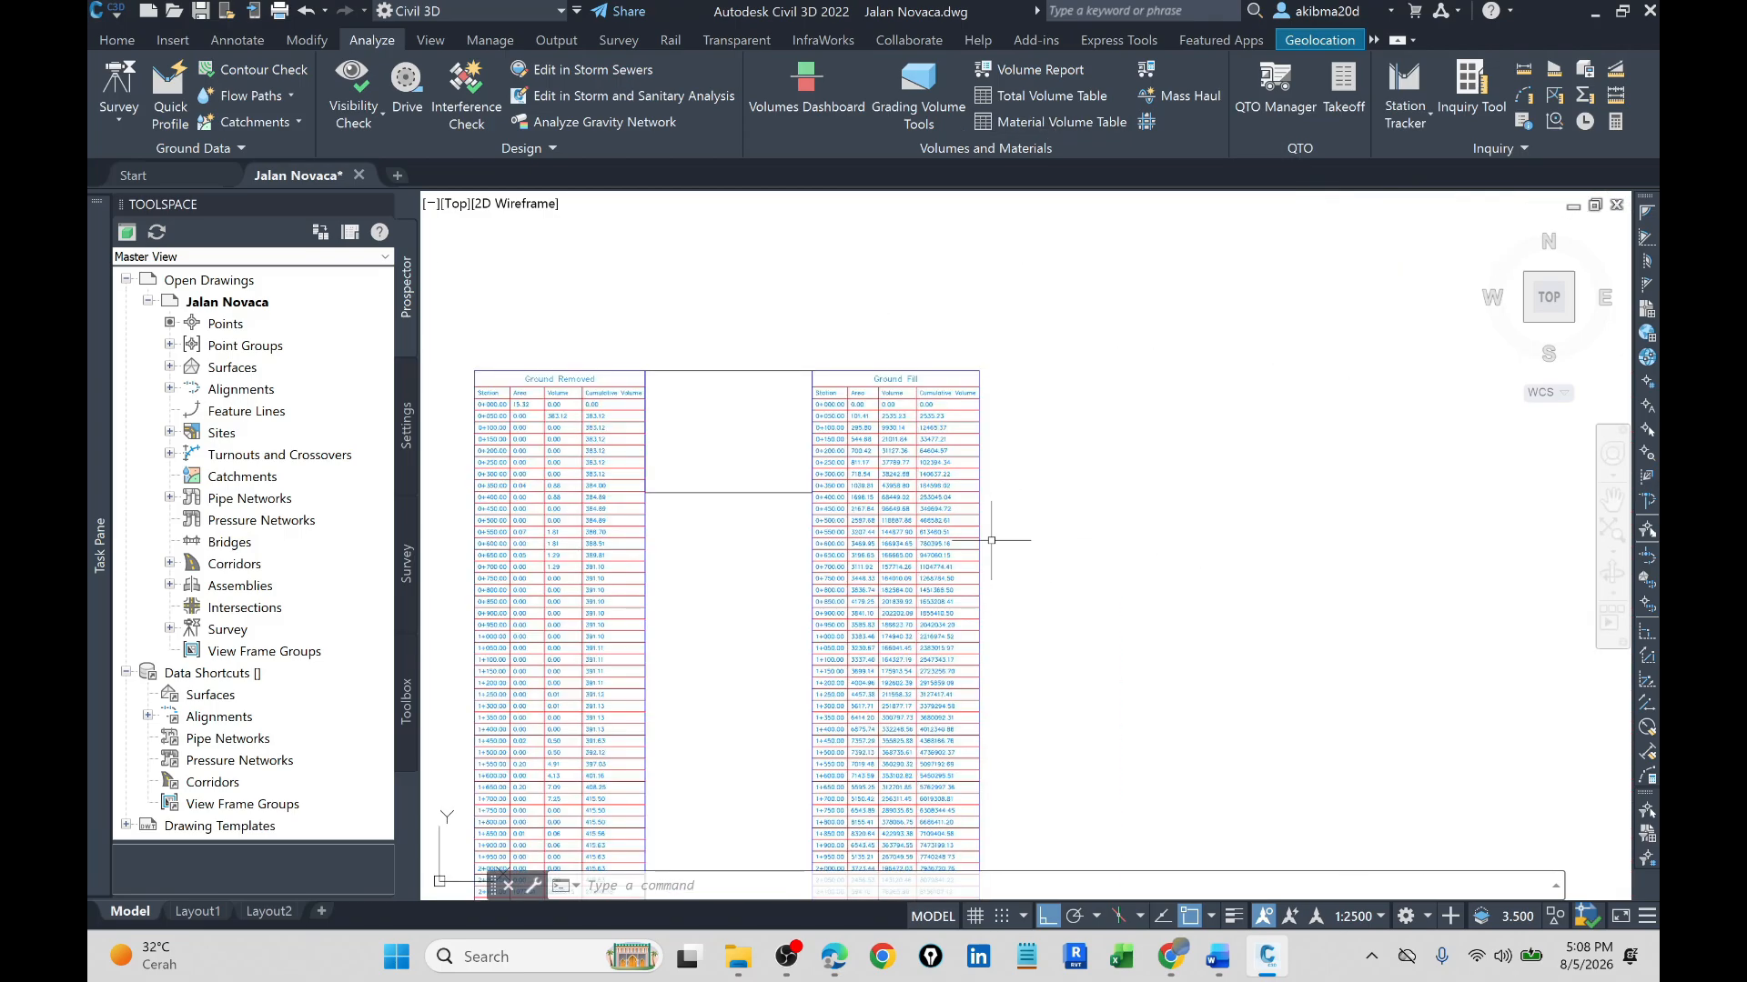
left_click(781, 424)
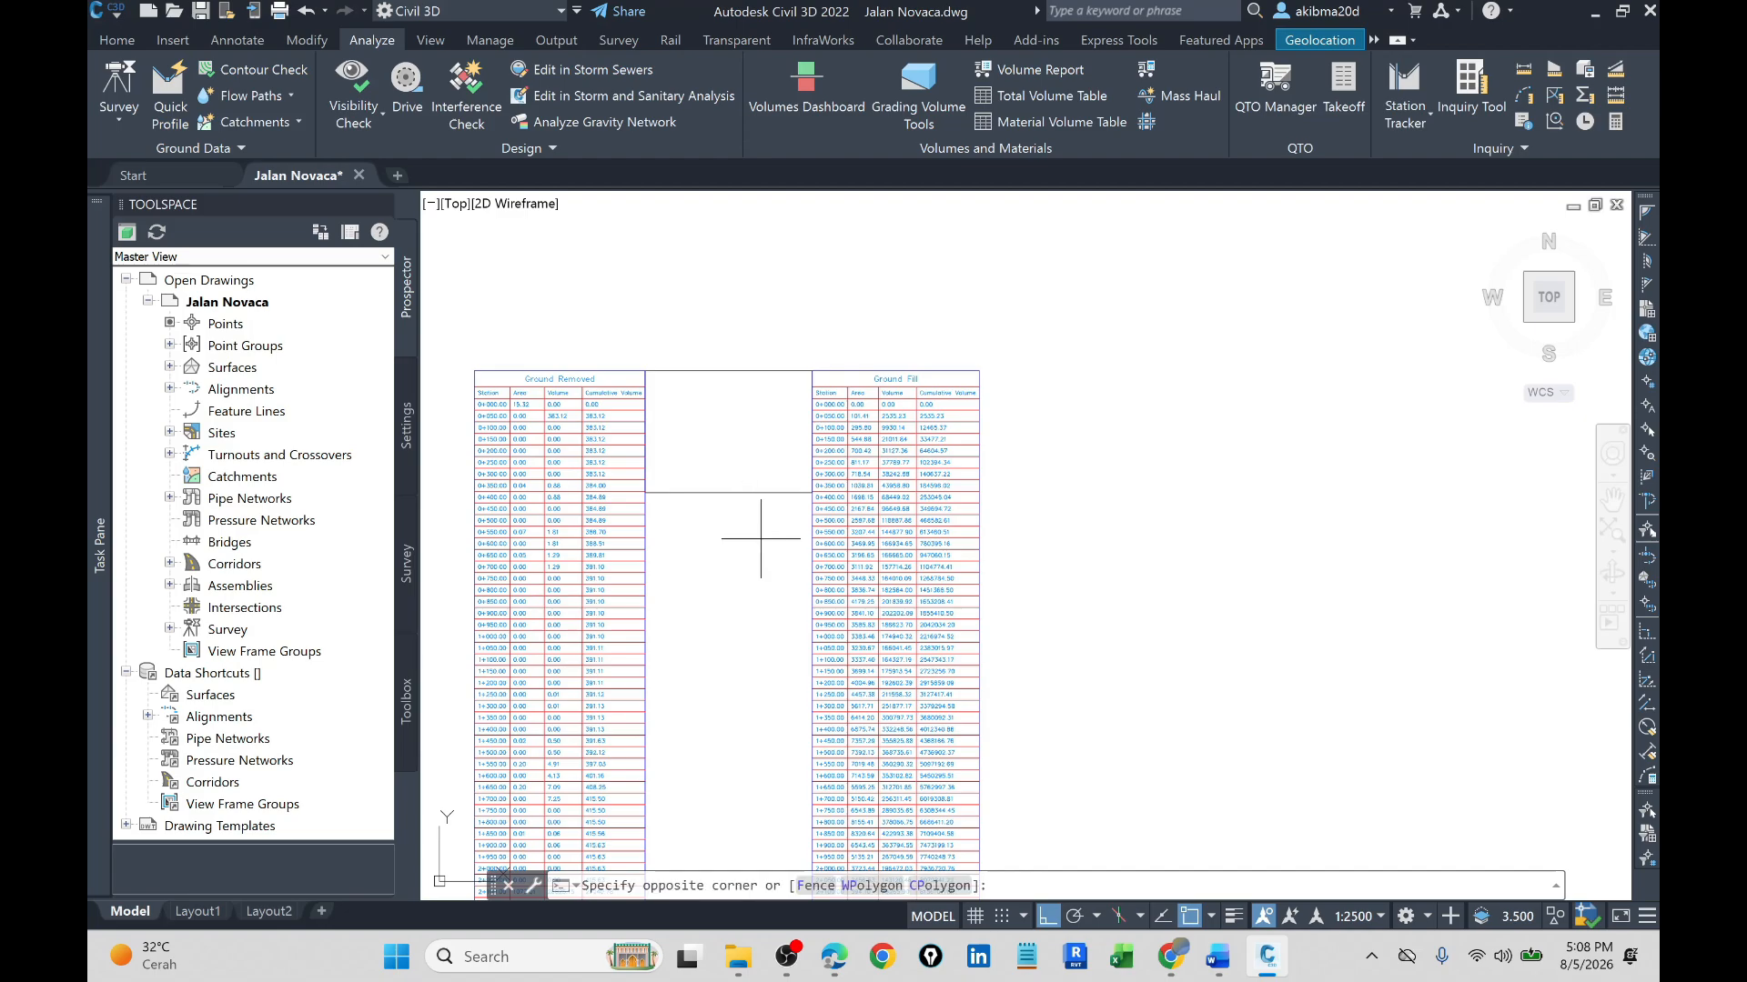
left_click(718, 592)
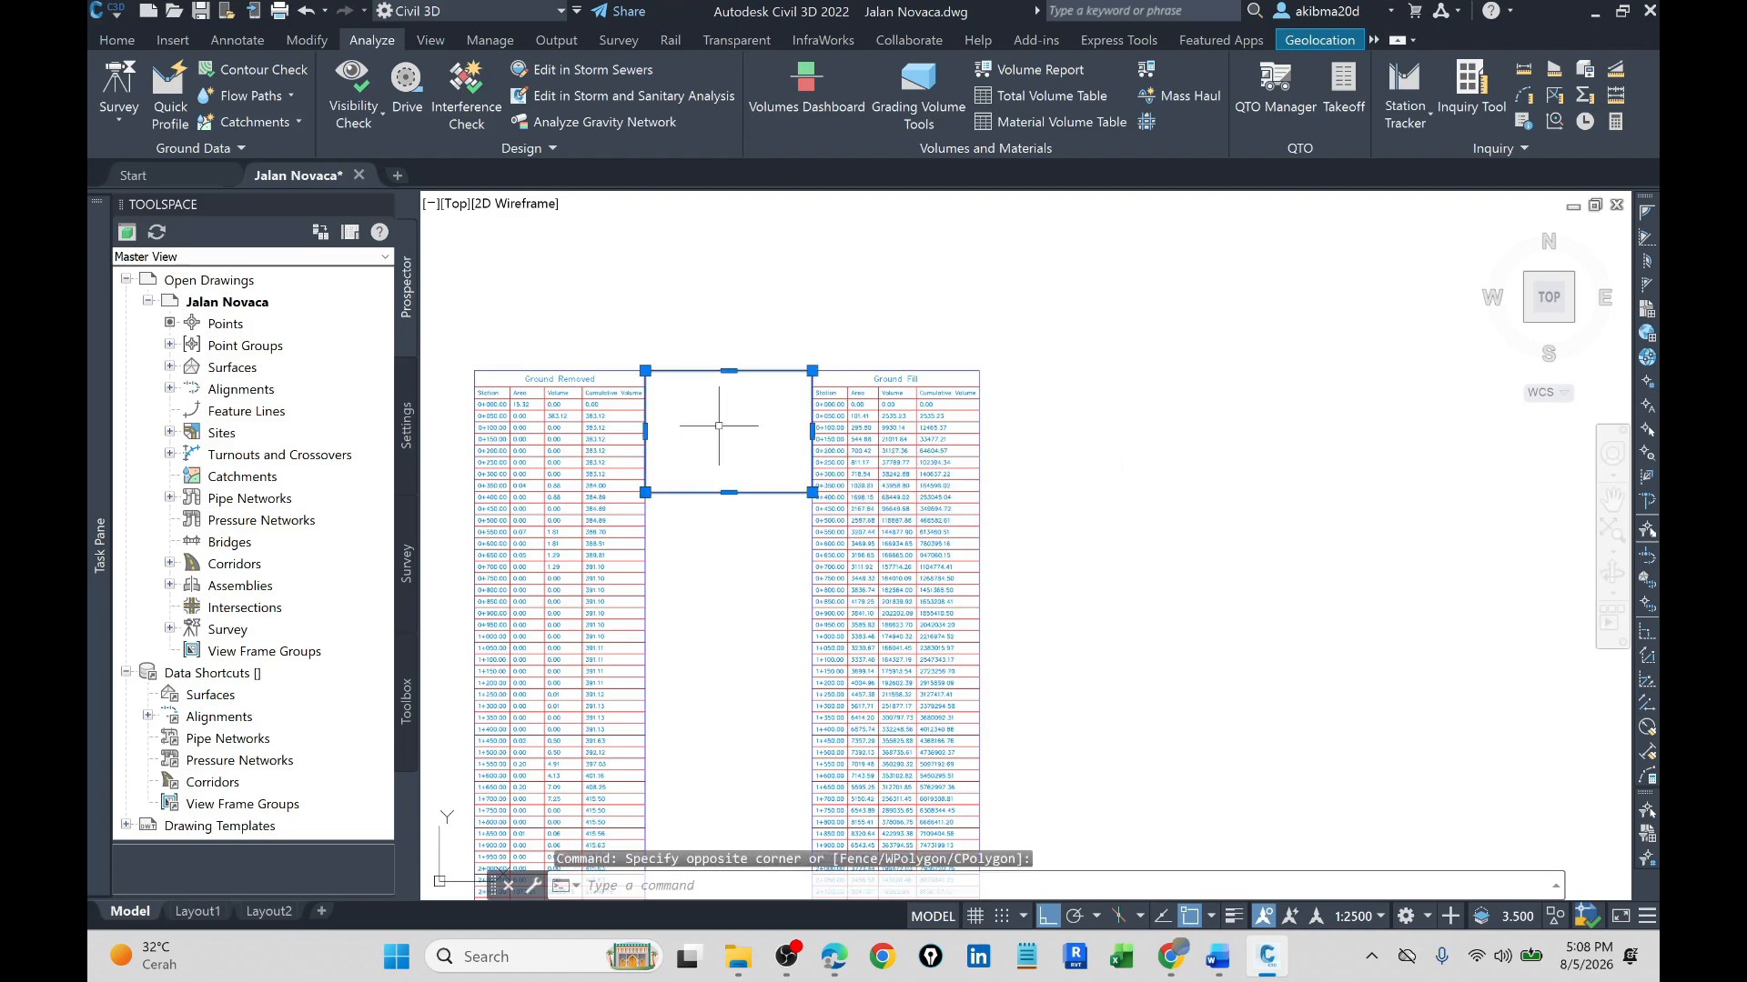
type("m")
key("Return")
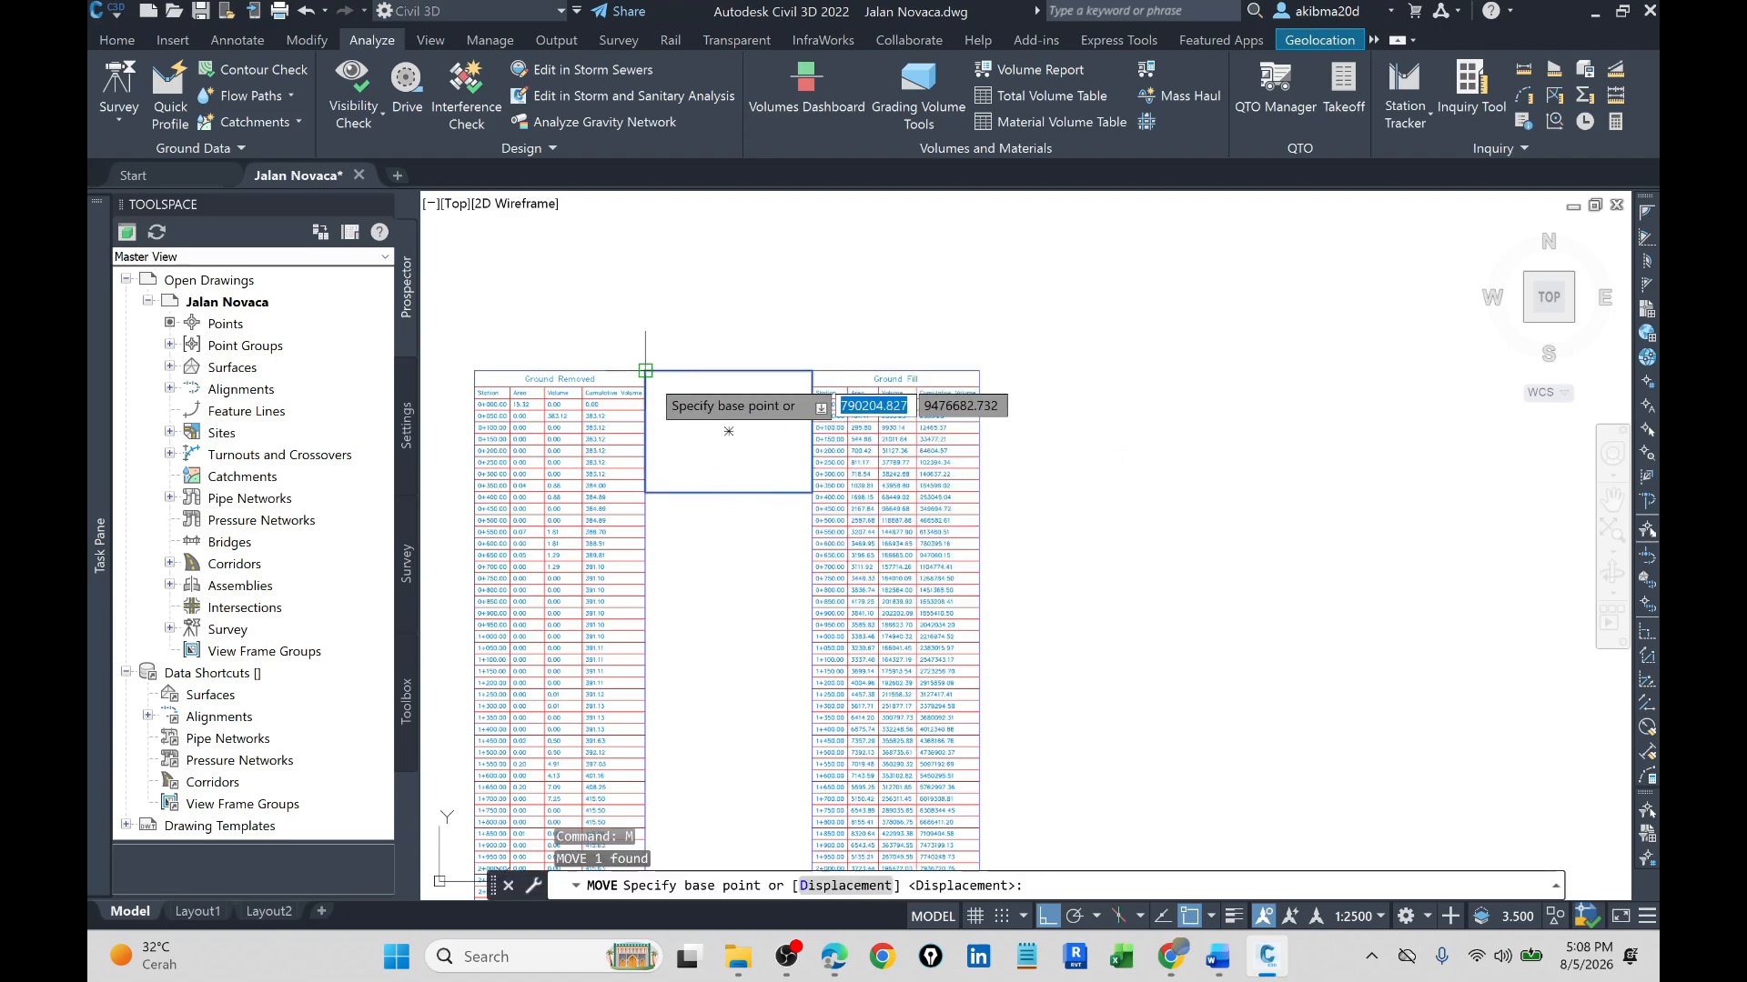
left_click(645, 370)
left_click(977, 370)
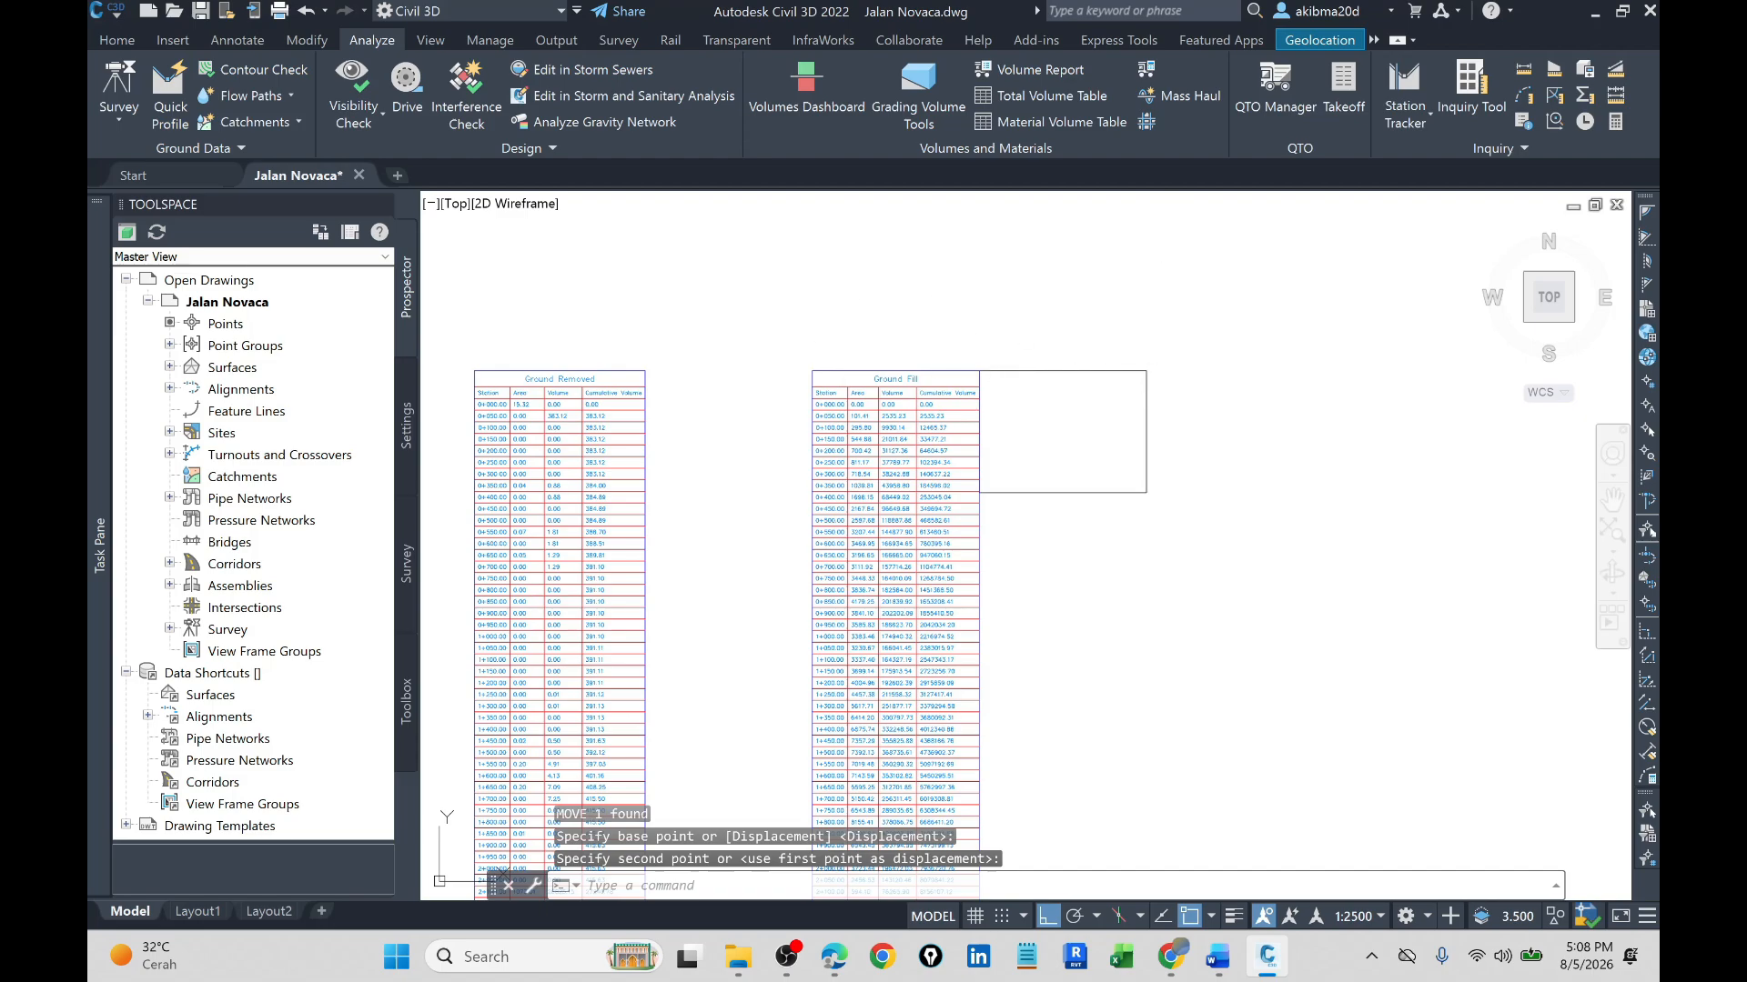
- Create an unsplit material volume table for Pave-1 AC-WC from the 0. Nova- Perkerasan Jalan list at the spacer rectangle's upper-right corner
left_click(1061, 124)
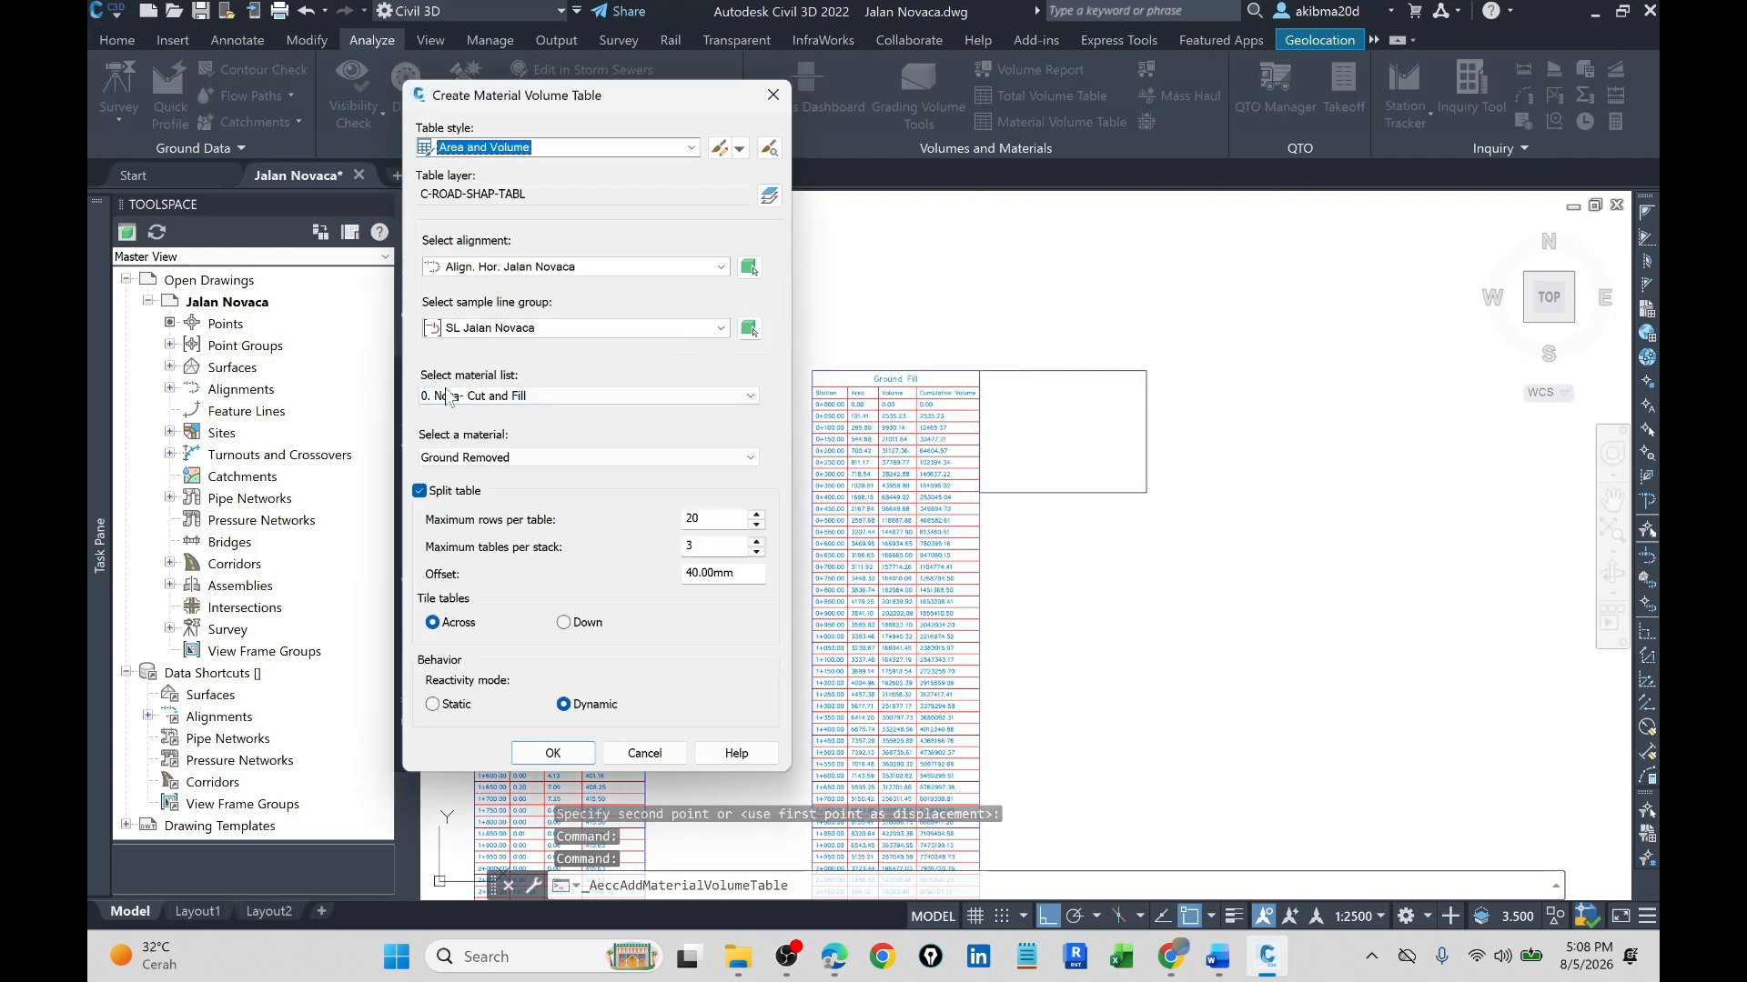
left_click(653, 395)
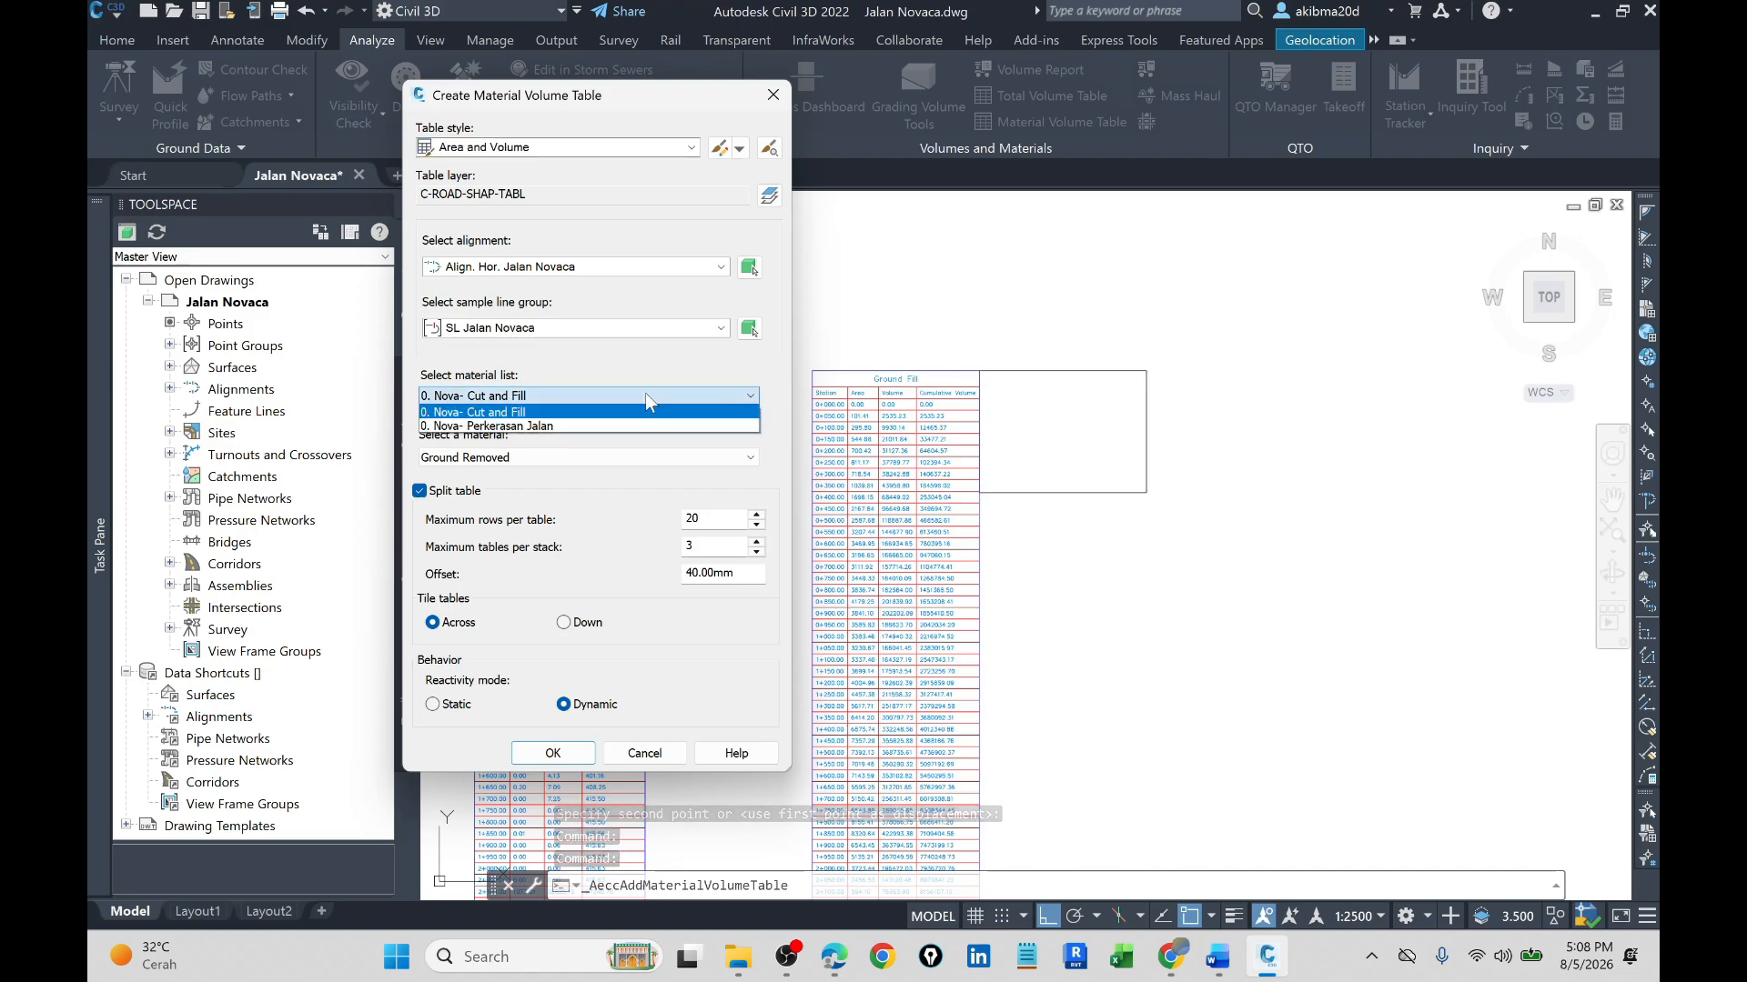
left_click(573, 426)
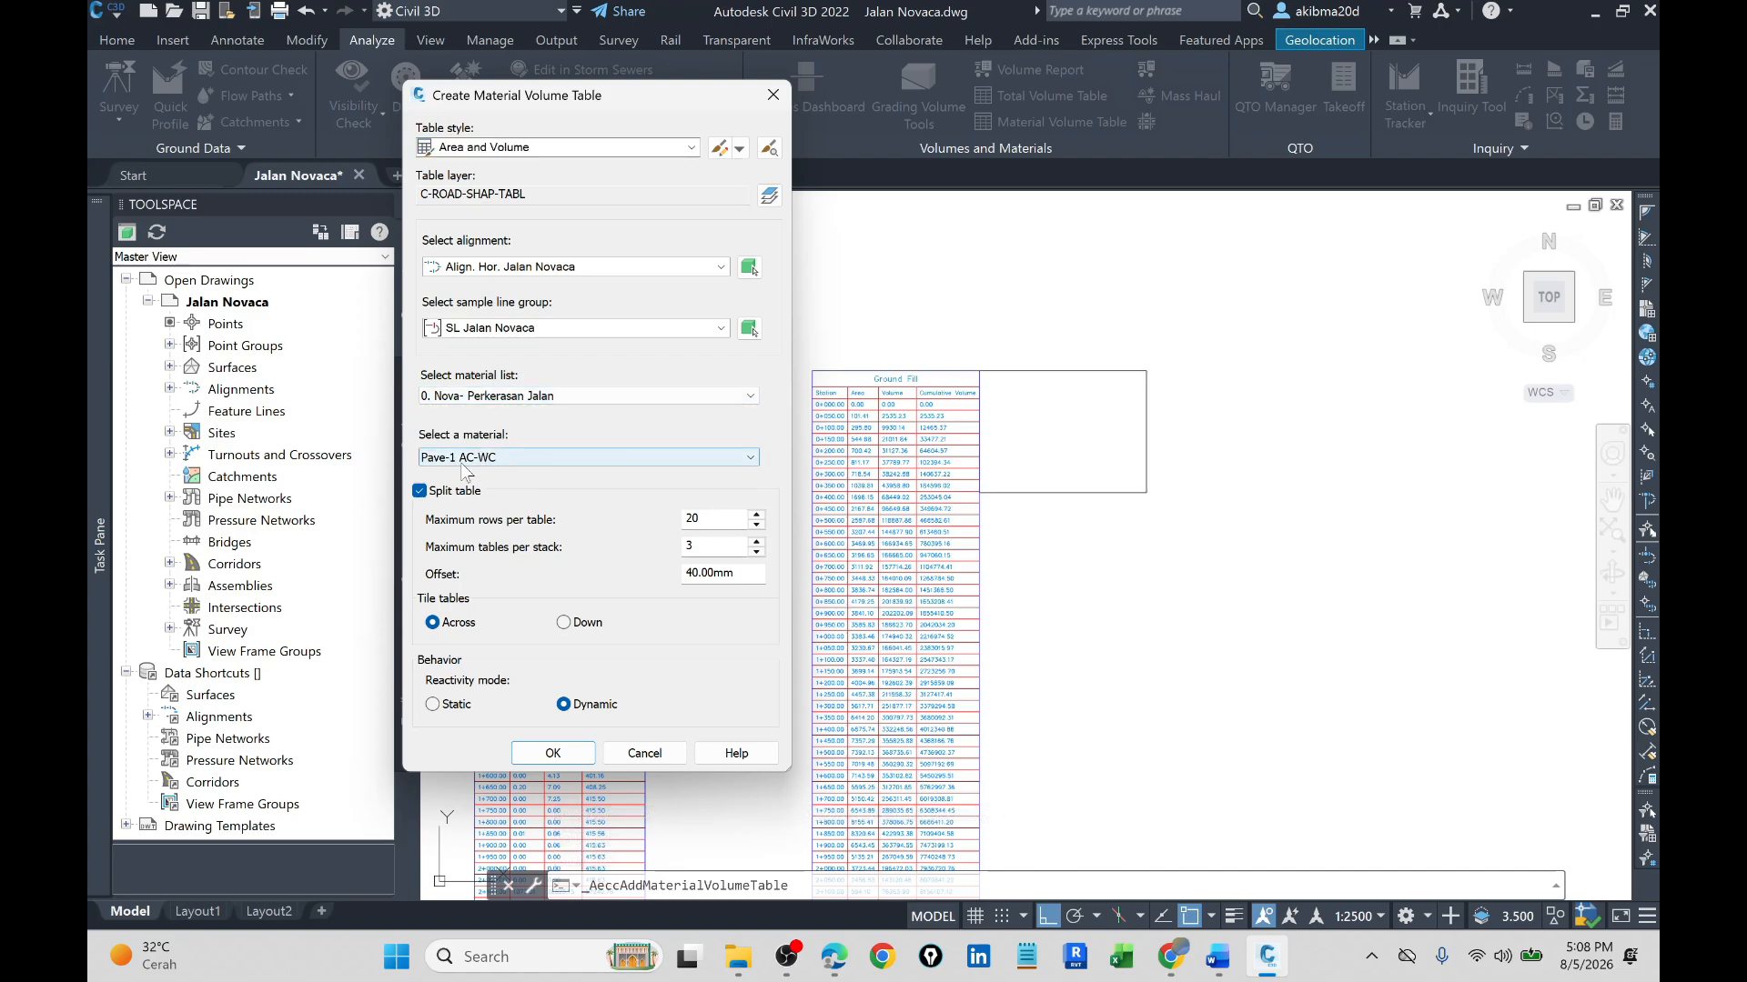
left_click(583, 464)
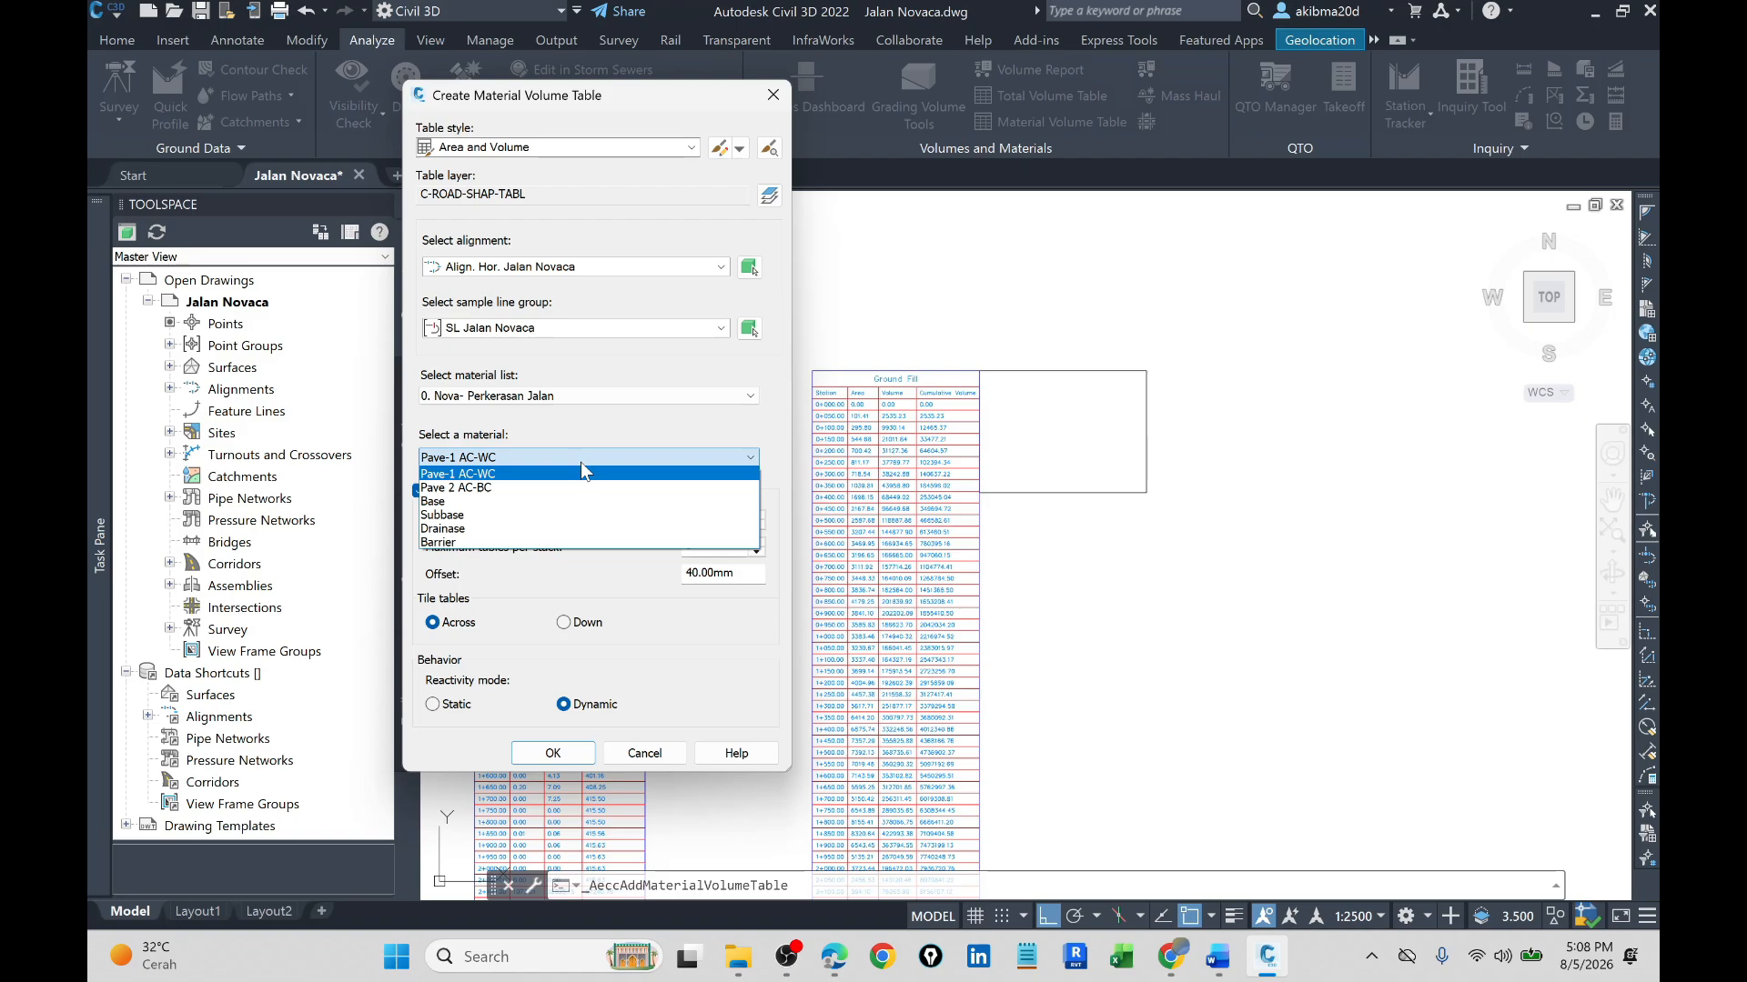
left_click(581, 471)
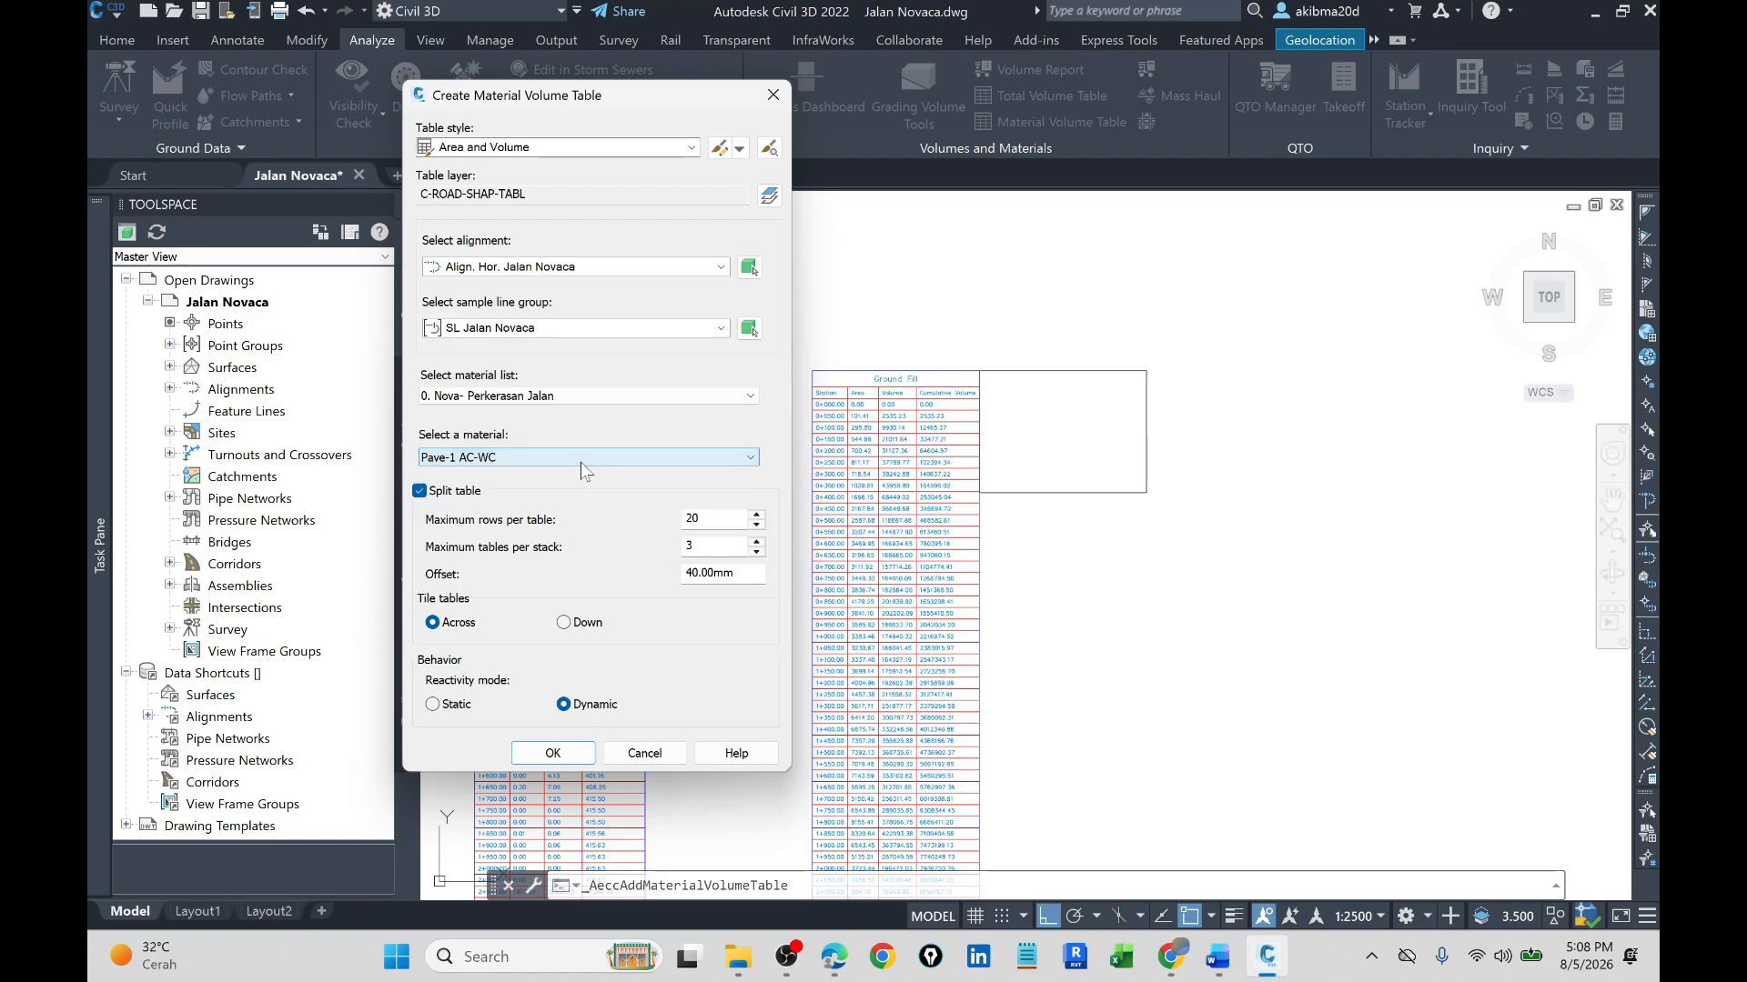
left_click(419, 492)
left_click(553, 753)
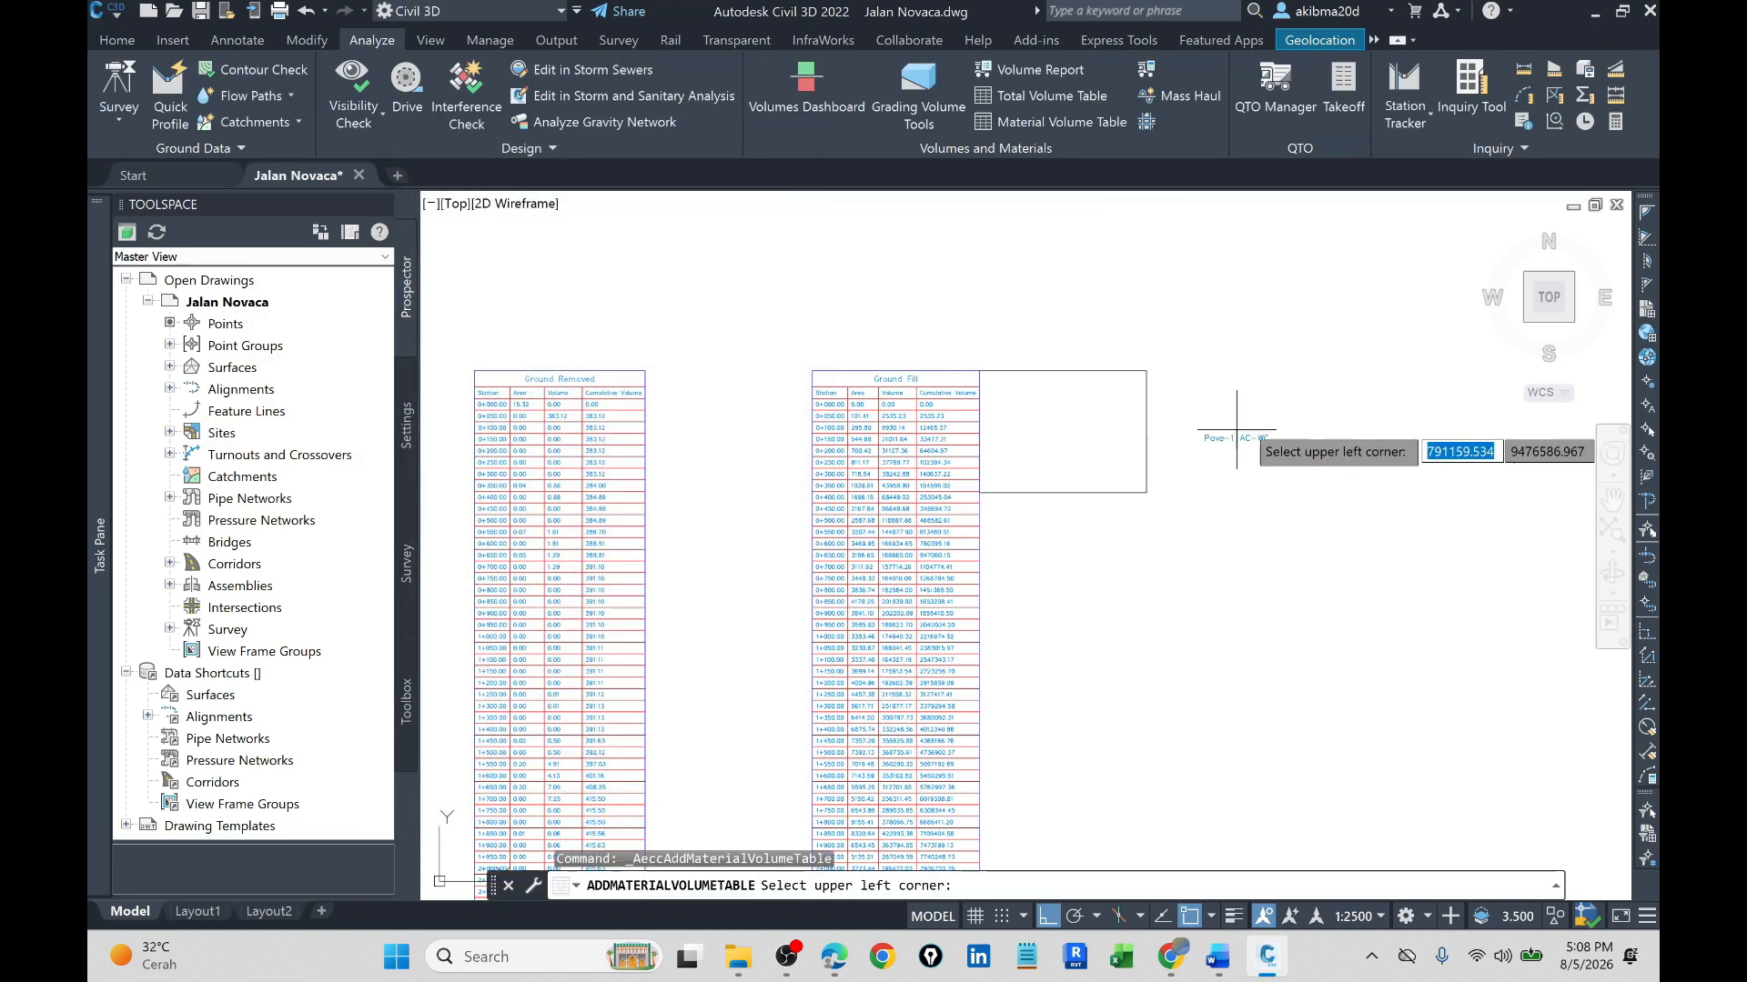
left_click(1146, 372)
scroll(1147, 372, "up", 3)
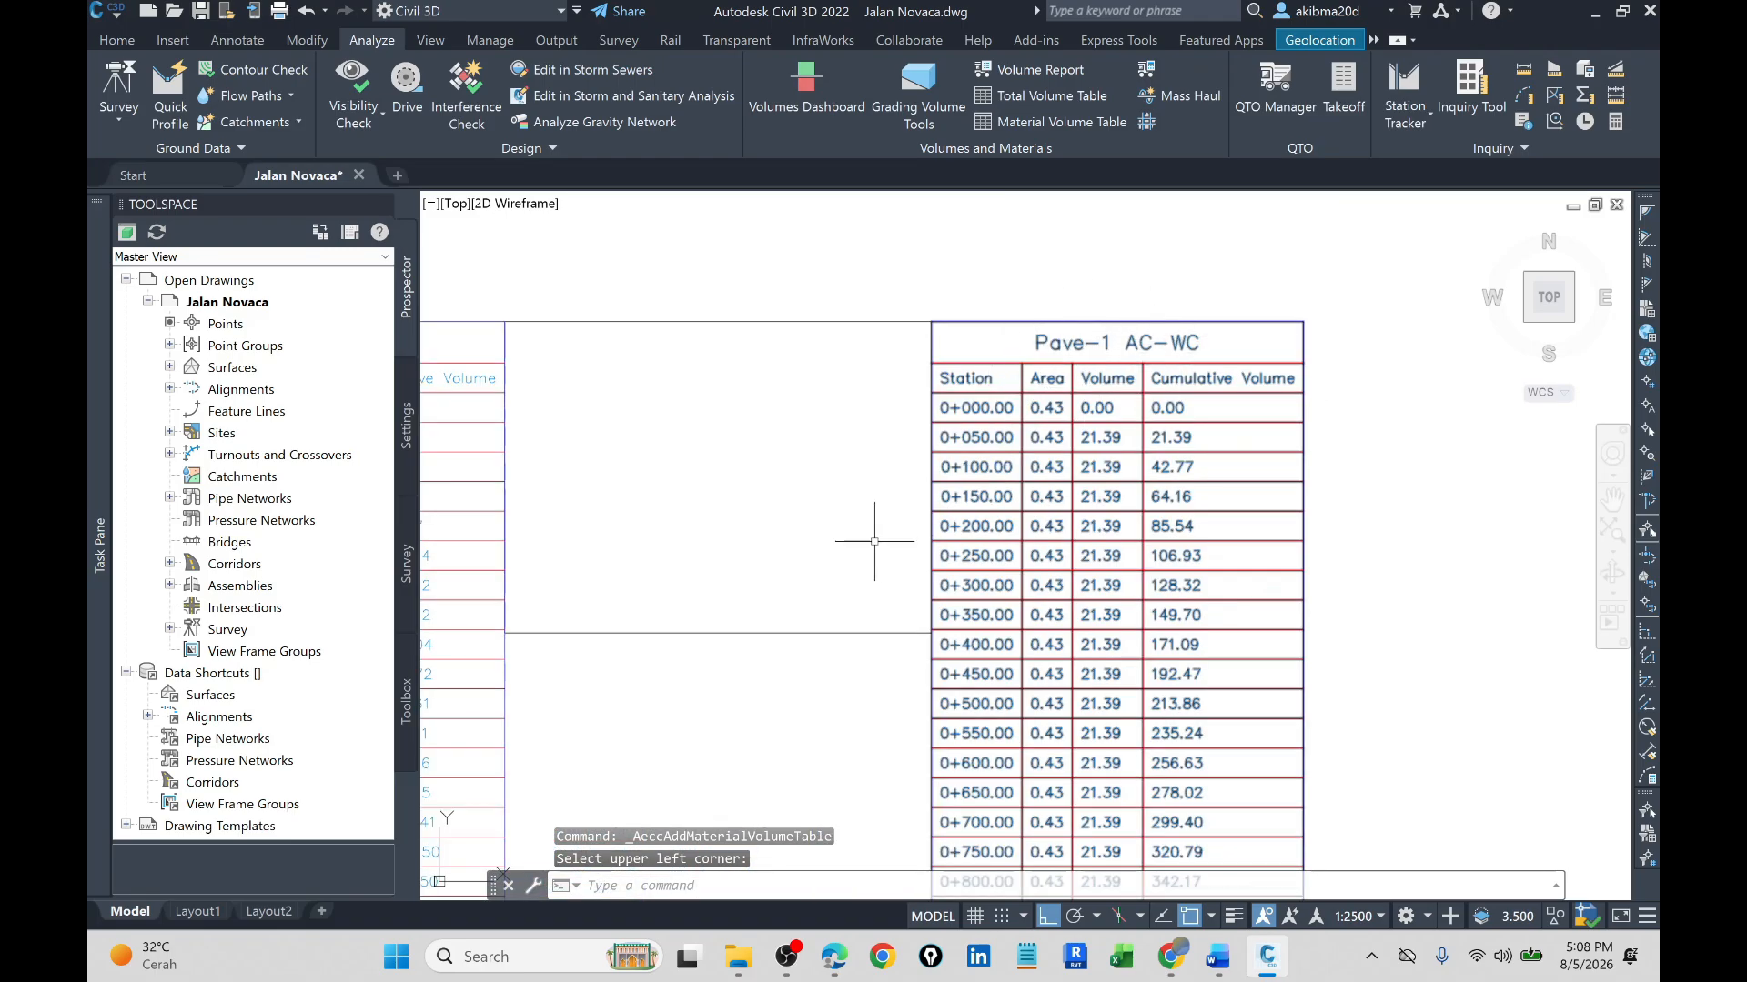
- Move the spacer rectangle by its upper-left corner to the upper-right corner of the Pave-1 AC-WC table
scroll(874, 540, "down", 3)
left_click(865, 610)
left_click(794, 502)
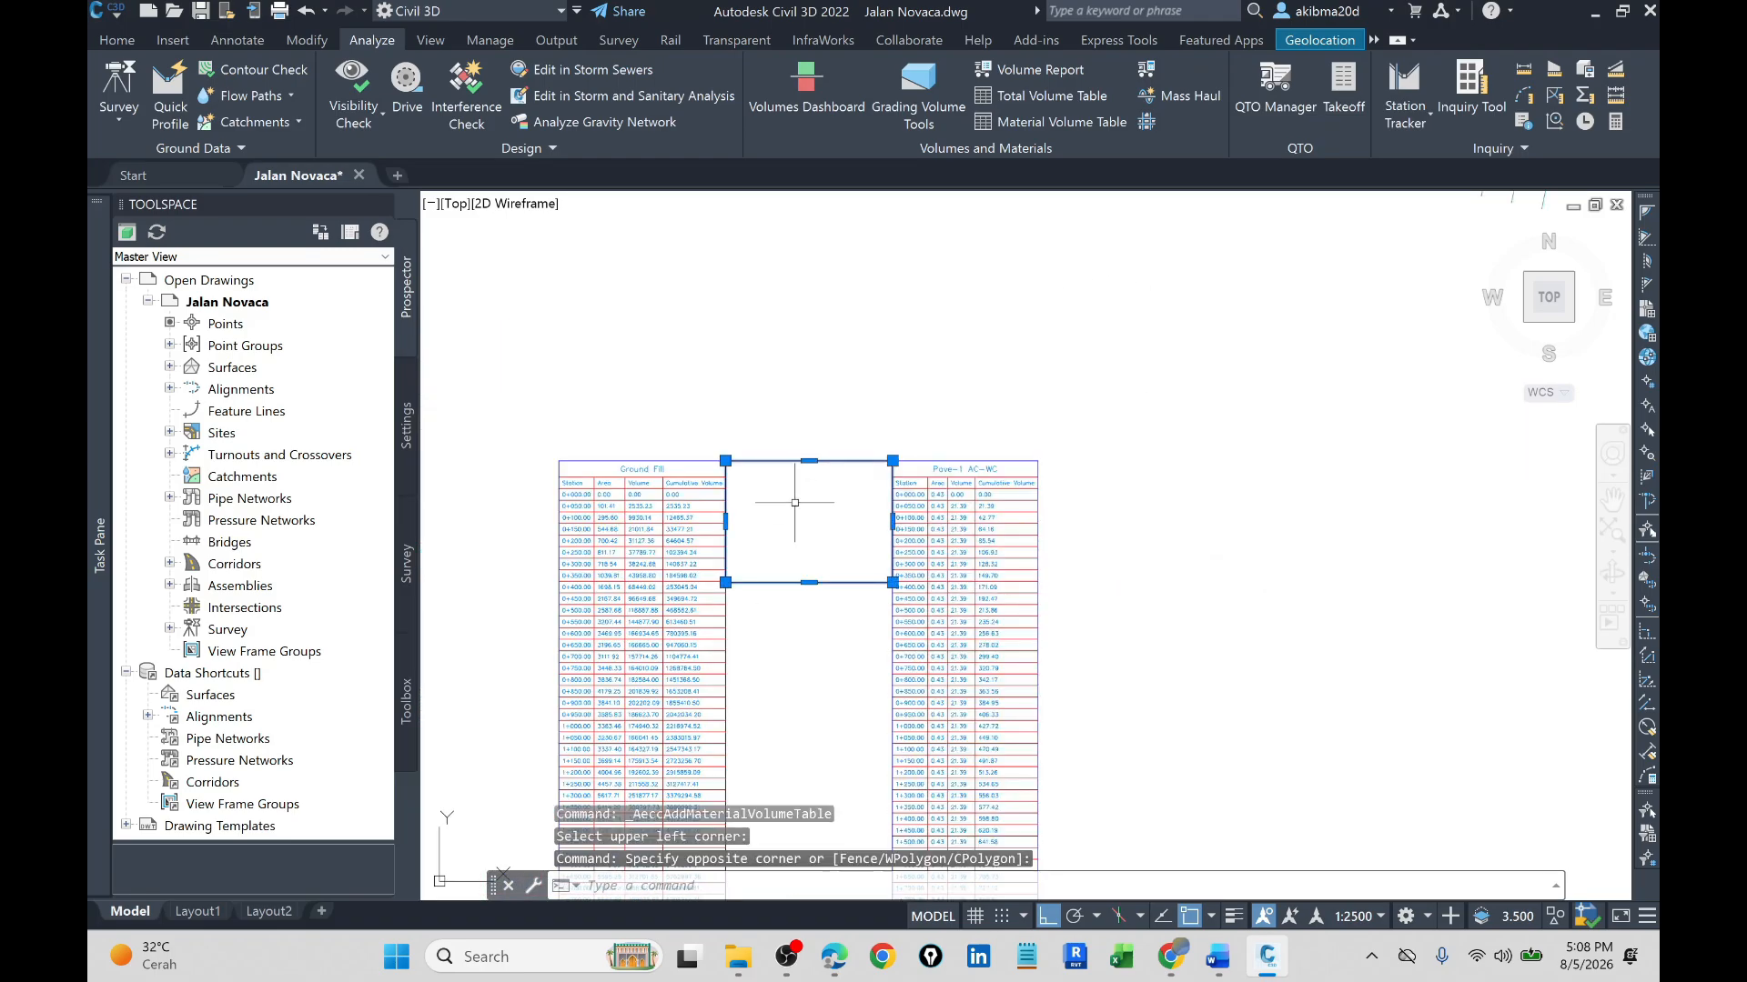
key("Return")
left_click(725, 461)
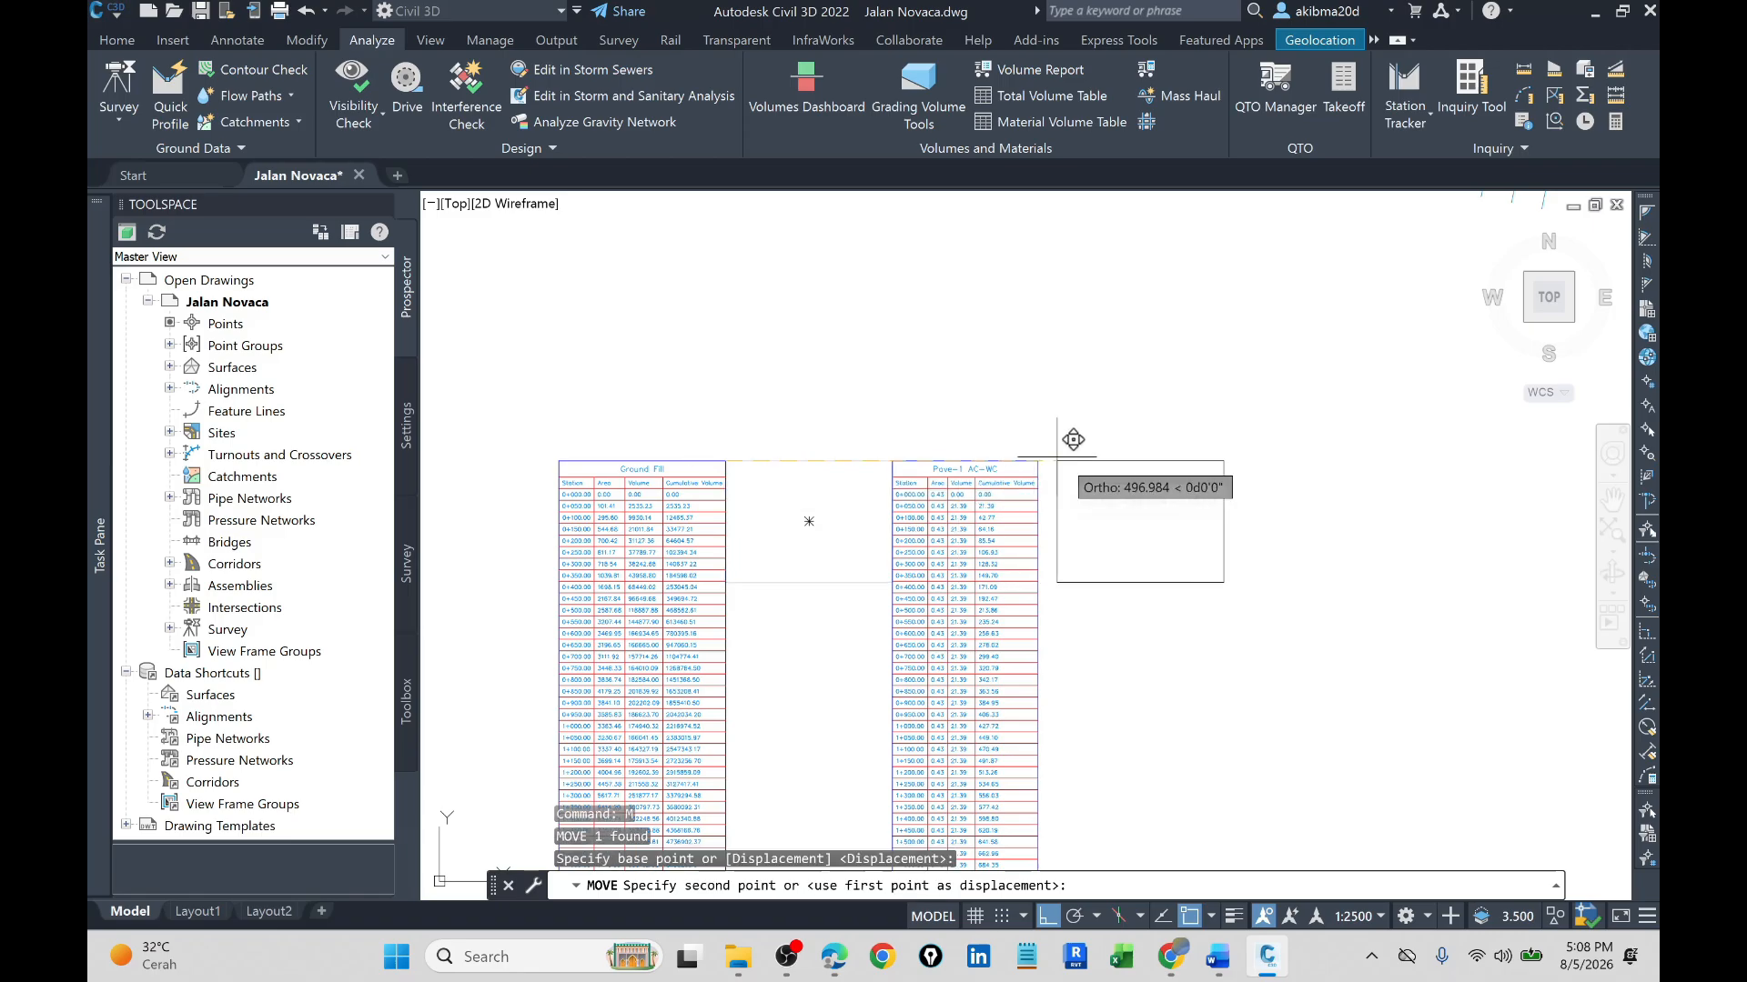
left_click(1038, 461)
- Add an unsplit volume table for Pave 2 AC-BC from the 0. Nova- Perkerasan Jalan list at the spacer rectangle's upper-right corner
scroll(909, 546, "down", 4)
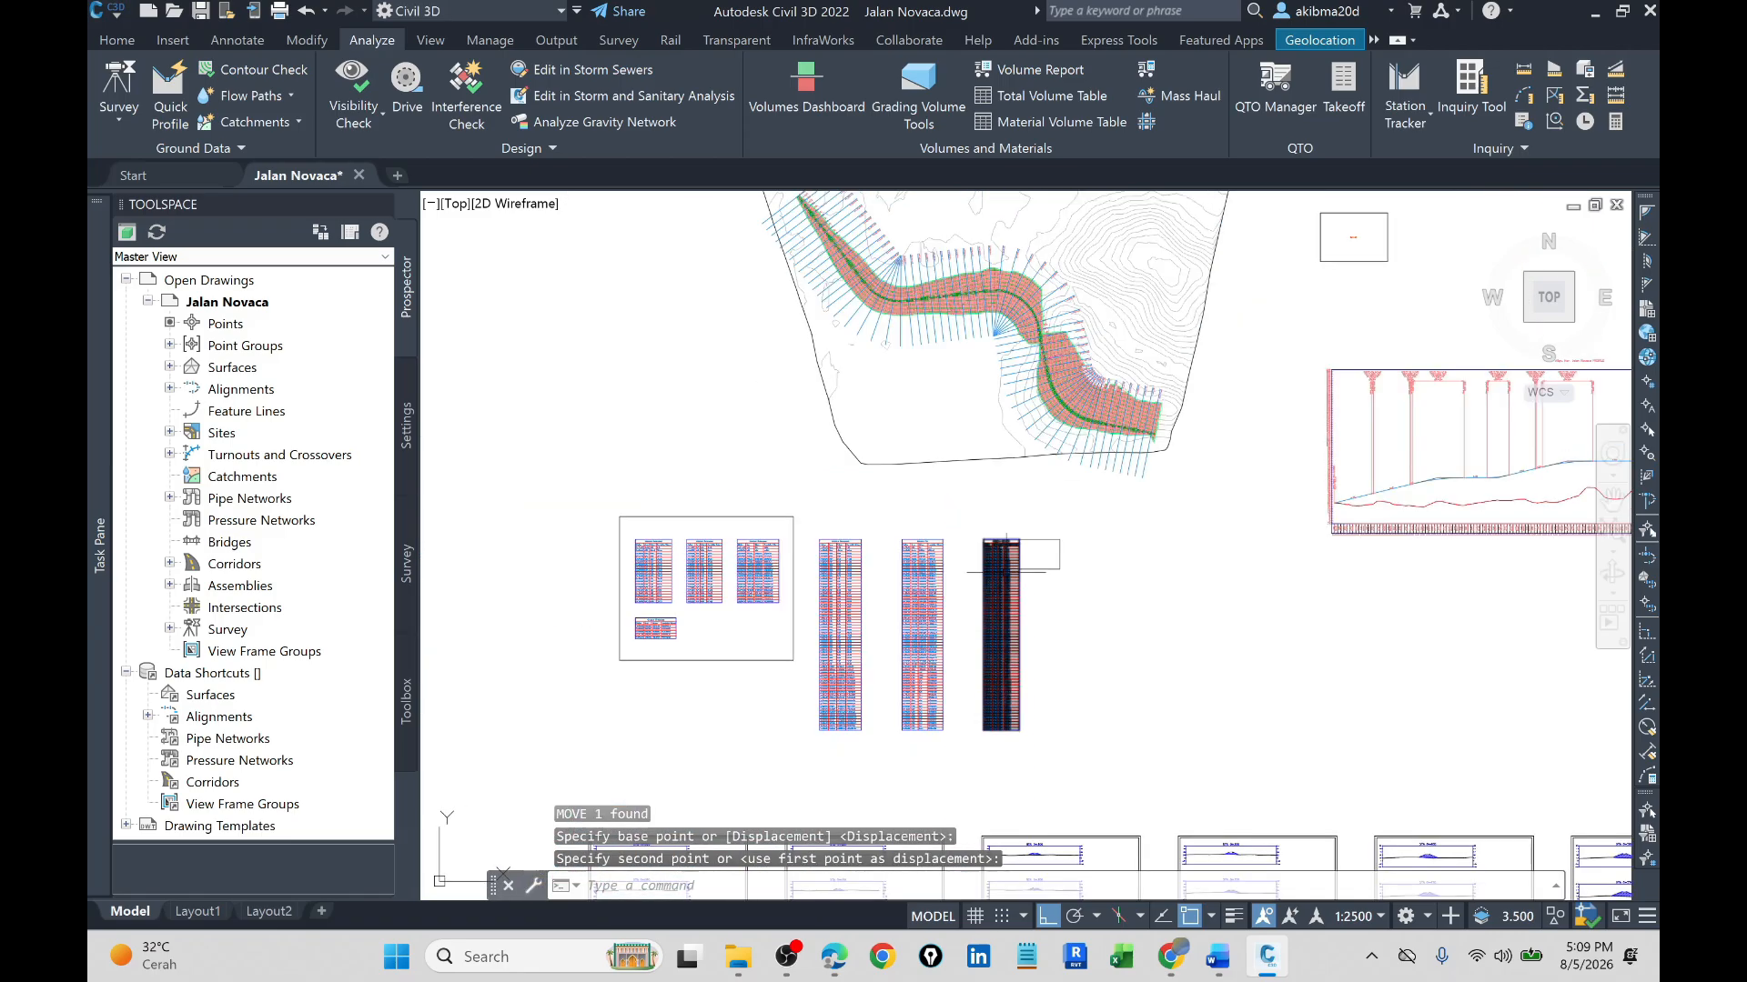
scroll(908, 580, "up", 2)
scroll(908, 579, "up", 2)
left_click(1055, 122)
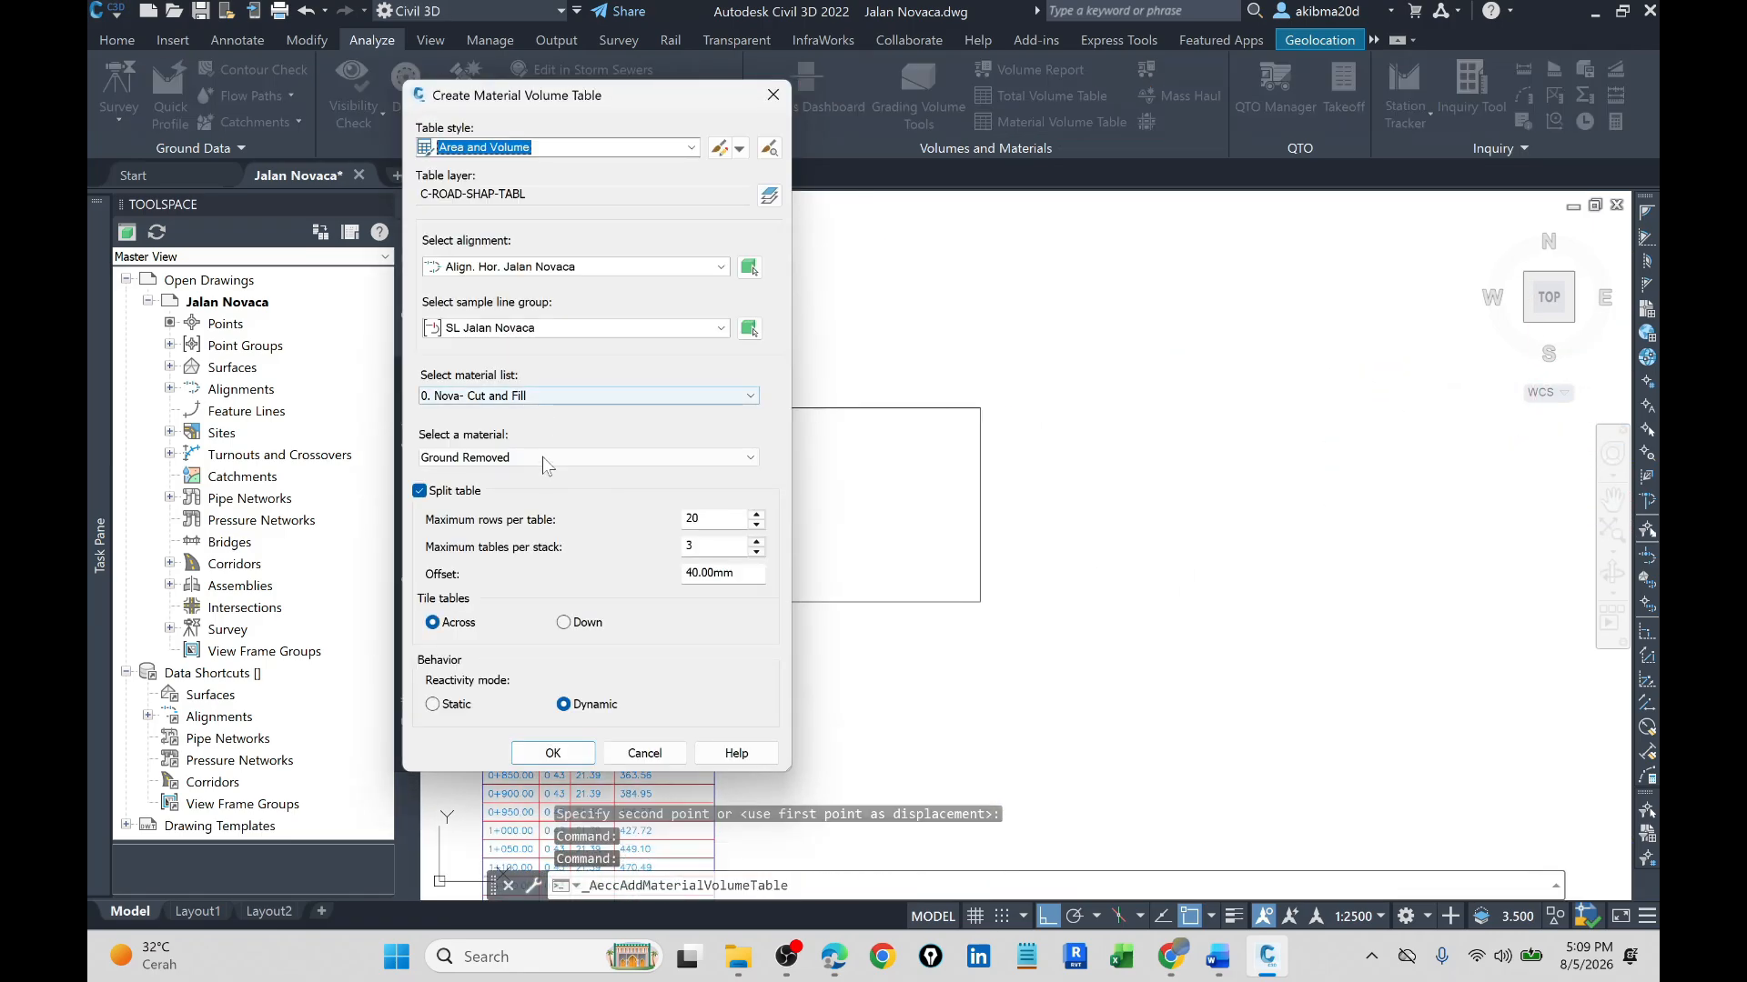
left_click(543, 461)
left_click(546, 399)
left_click(546, 400)
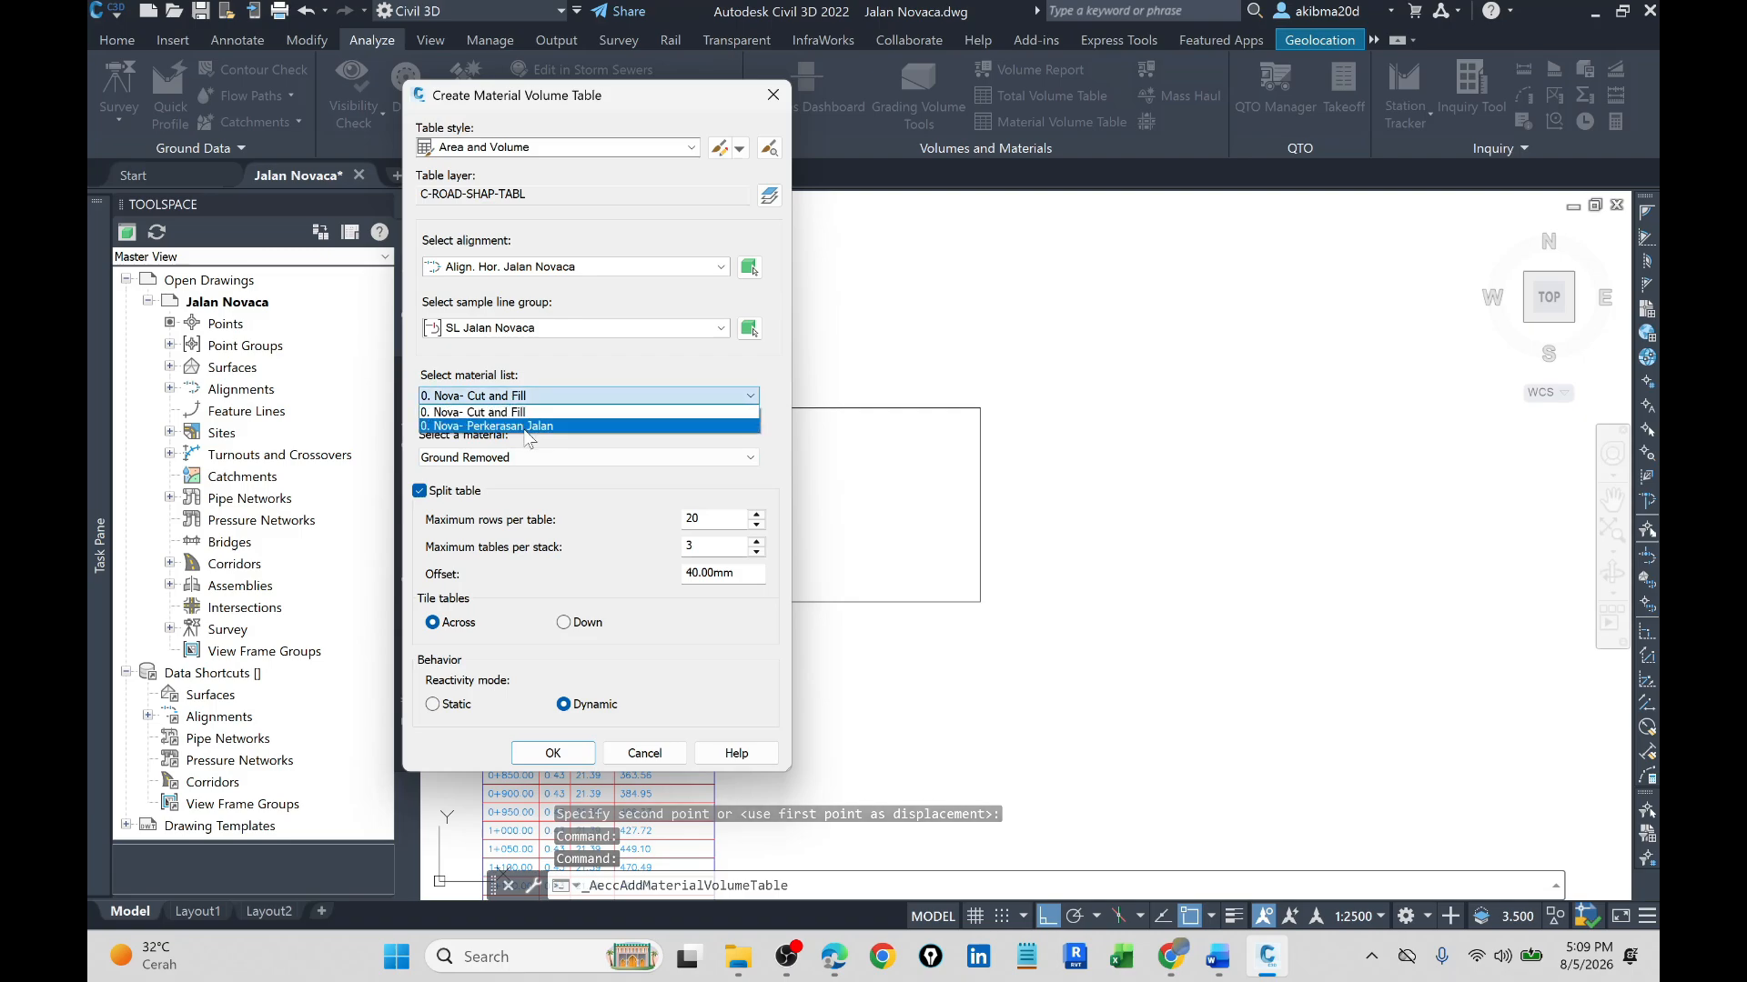
left_click(524, 429)
left_click(526, 458)
left_click(491, 485)
left_click(420, 490)
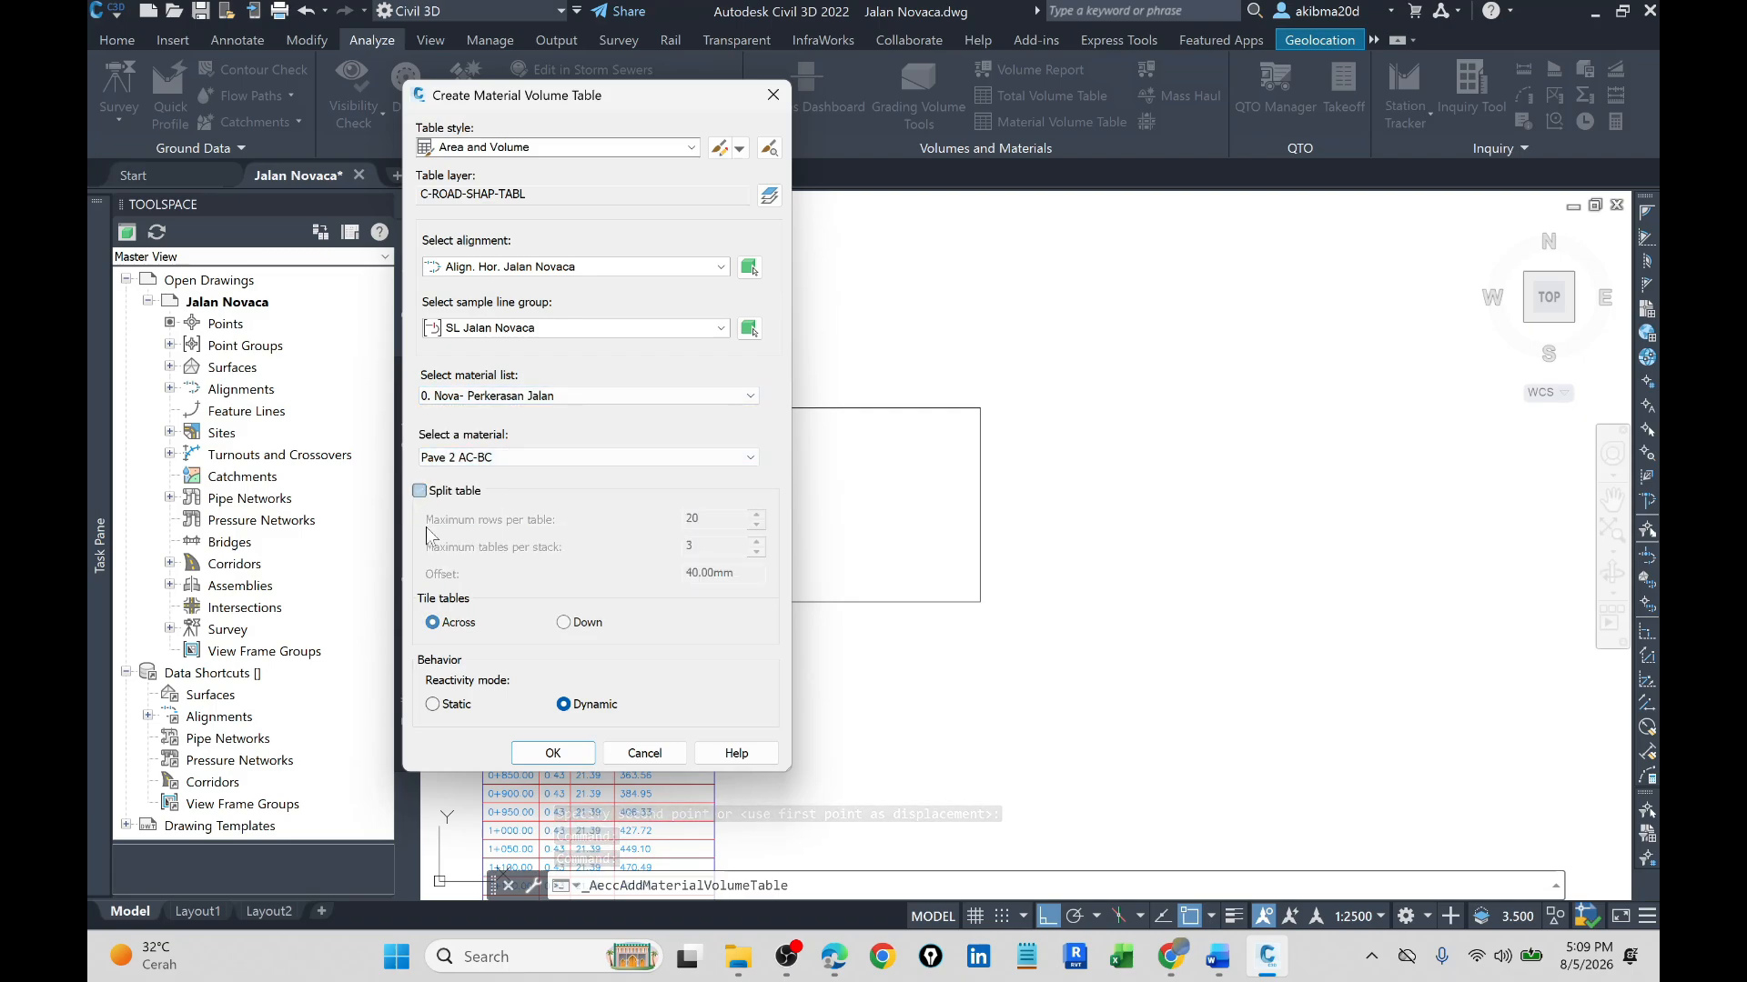
left_click(529, 761)
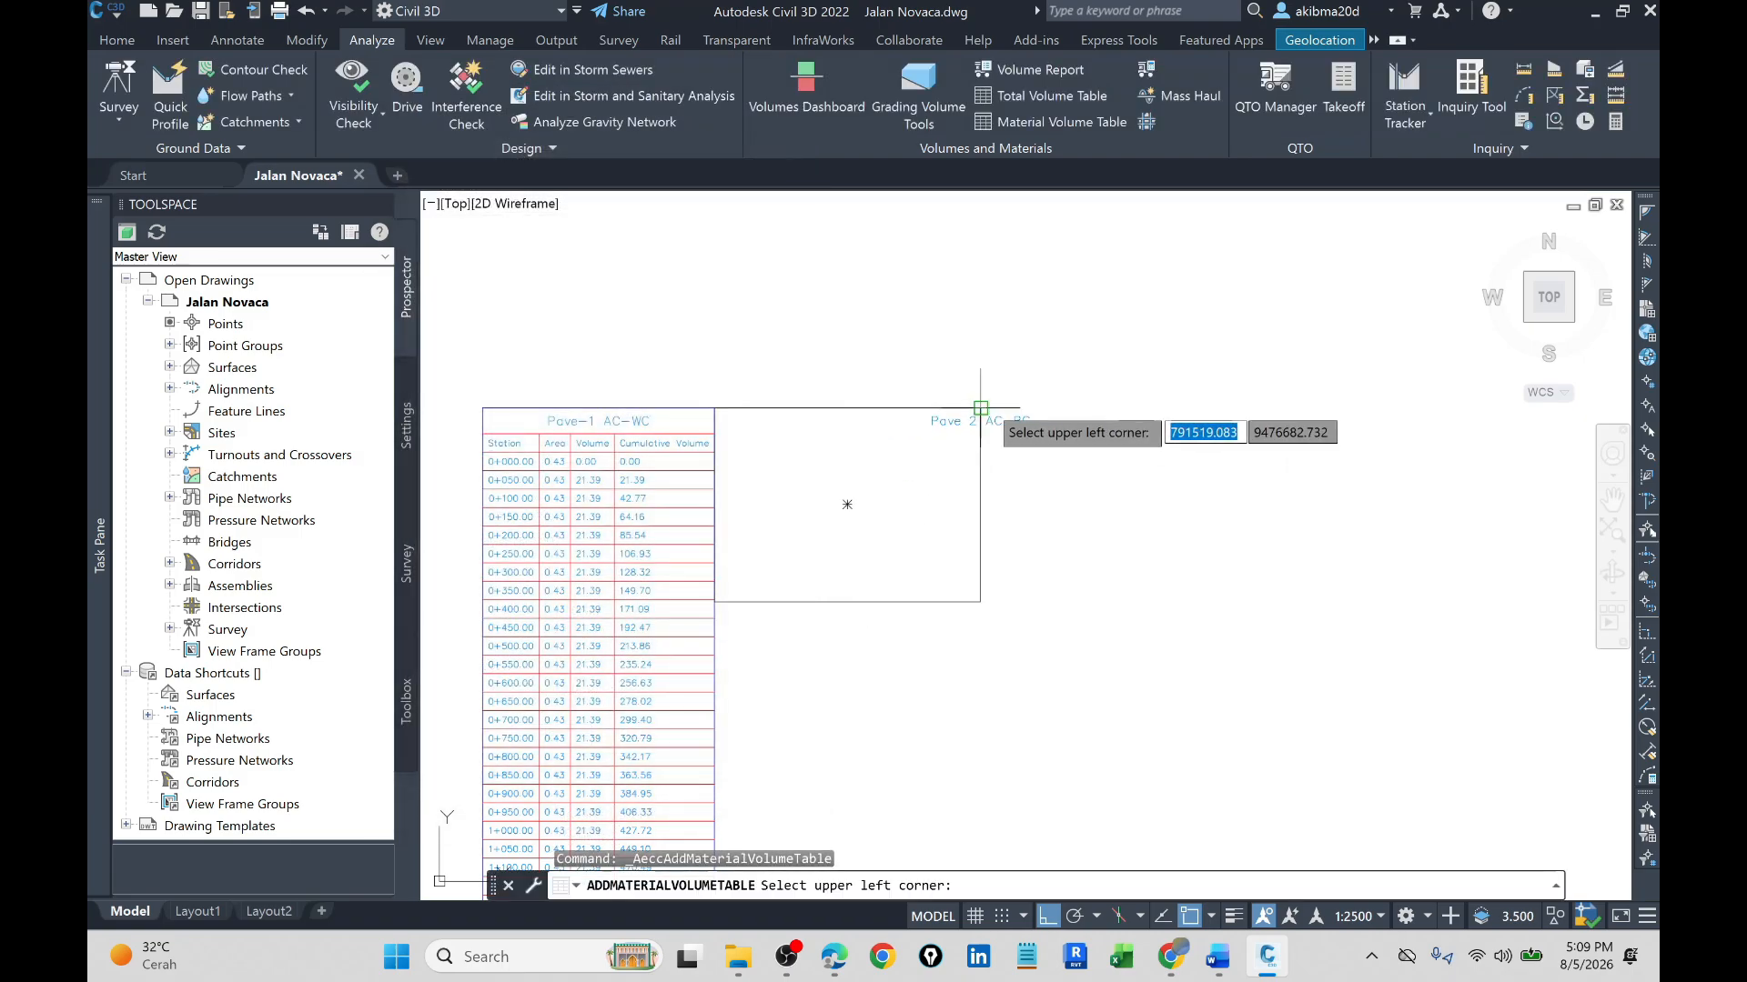
left_click(980, 408)
- Move the spacer rectangle by its upper-left corner to the upper-right corner of the Pave 2 AC-BC table
scroll(917, 521, "down", 8)
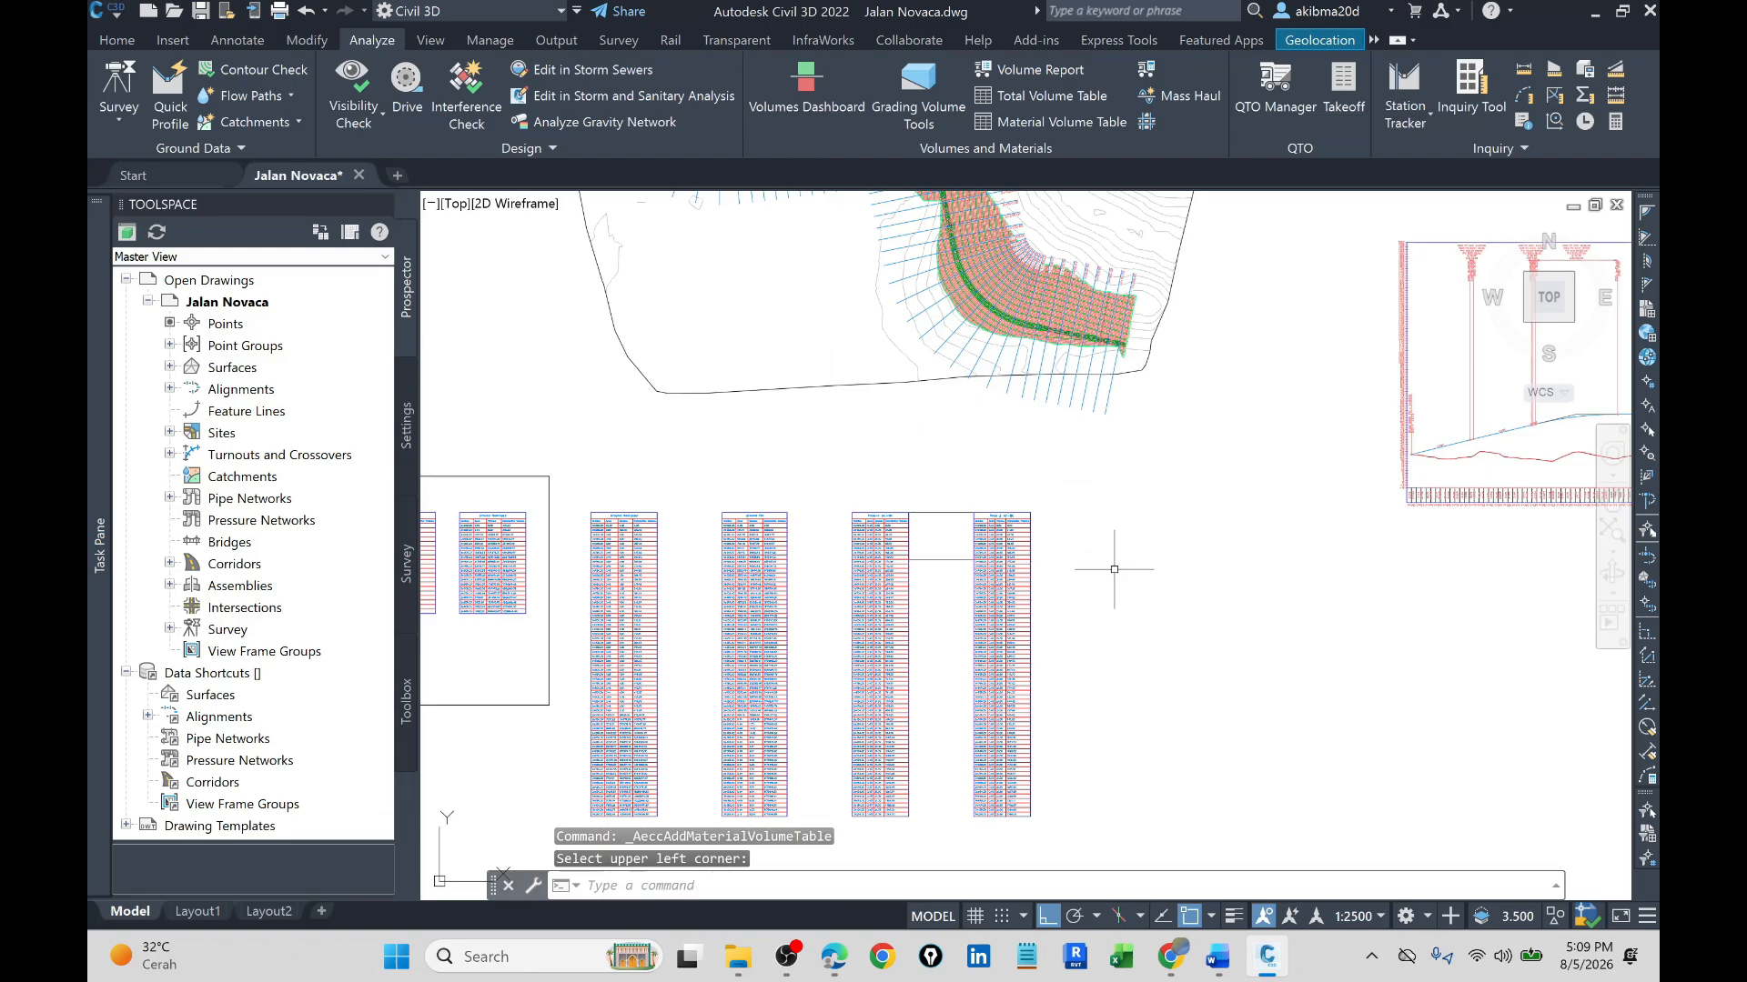
scroll(1111, 596, "up", 3)
scroll(1022, 562, "down", 3)
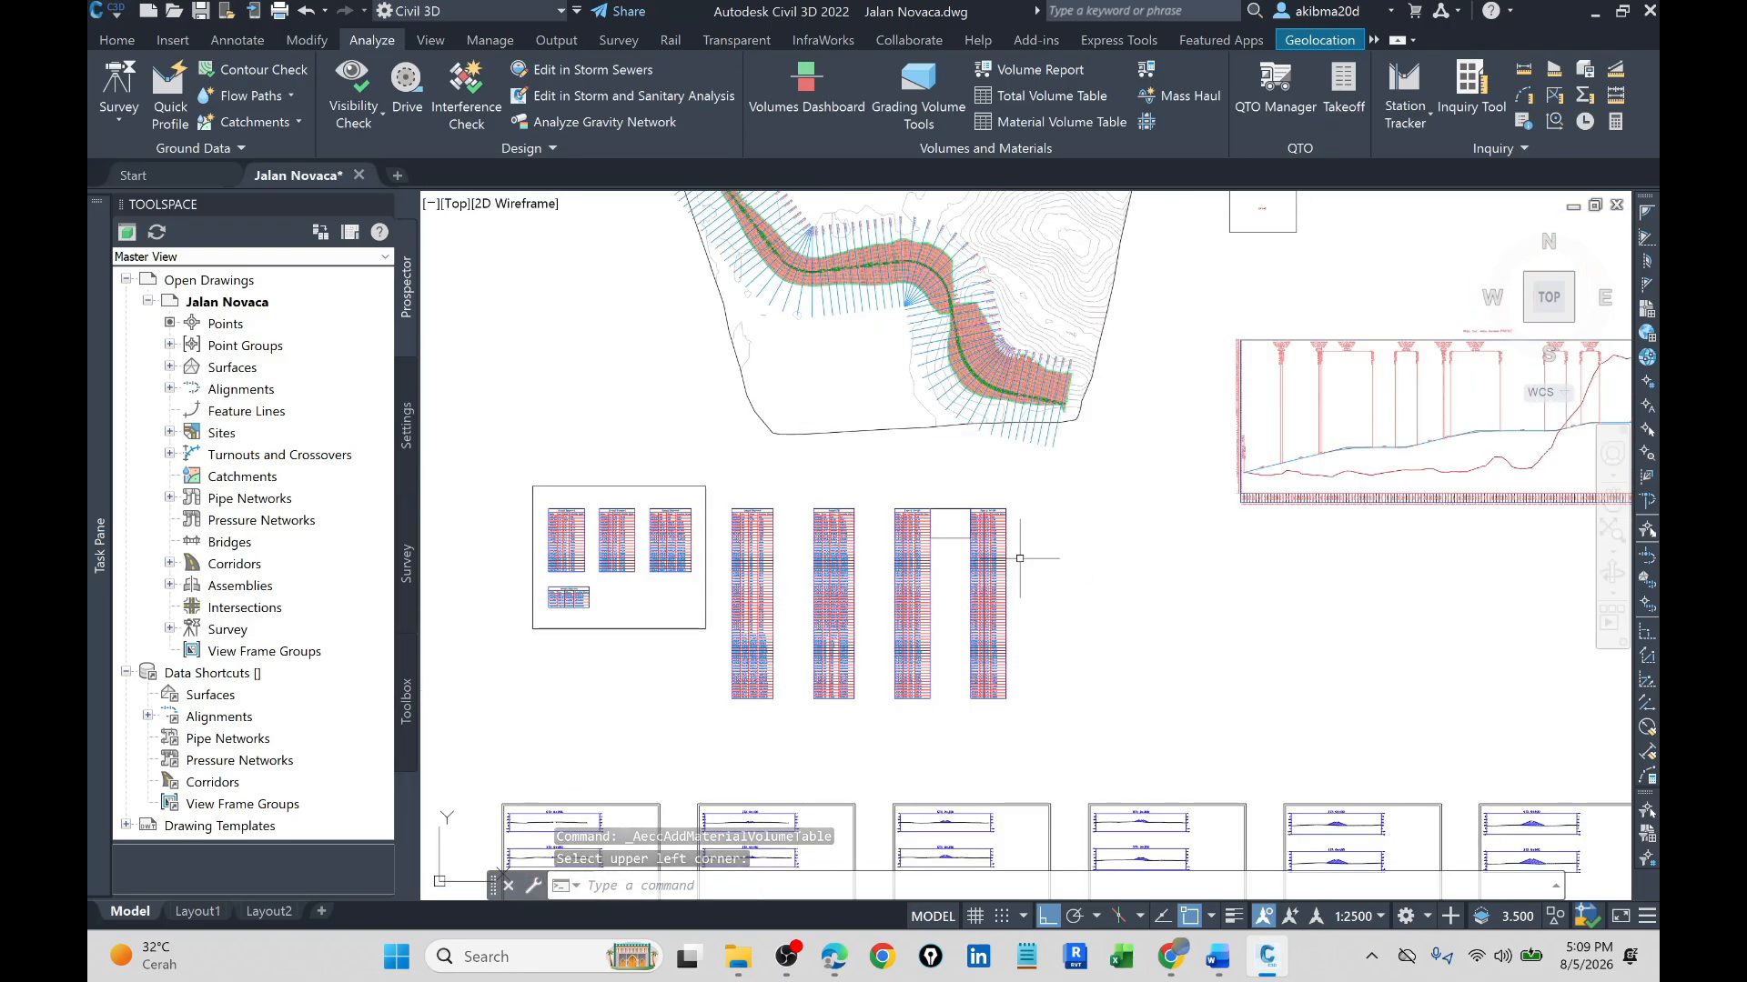
scroll(1062, 519, "up", 6)
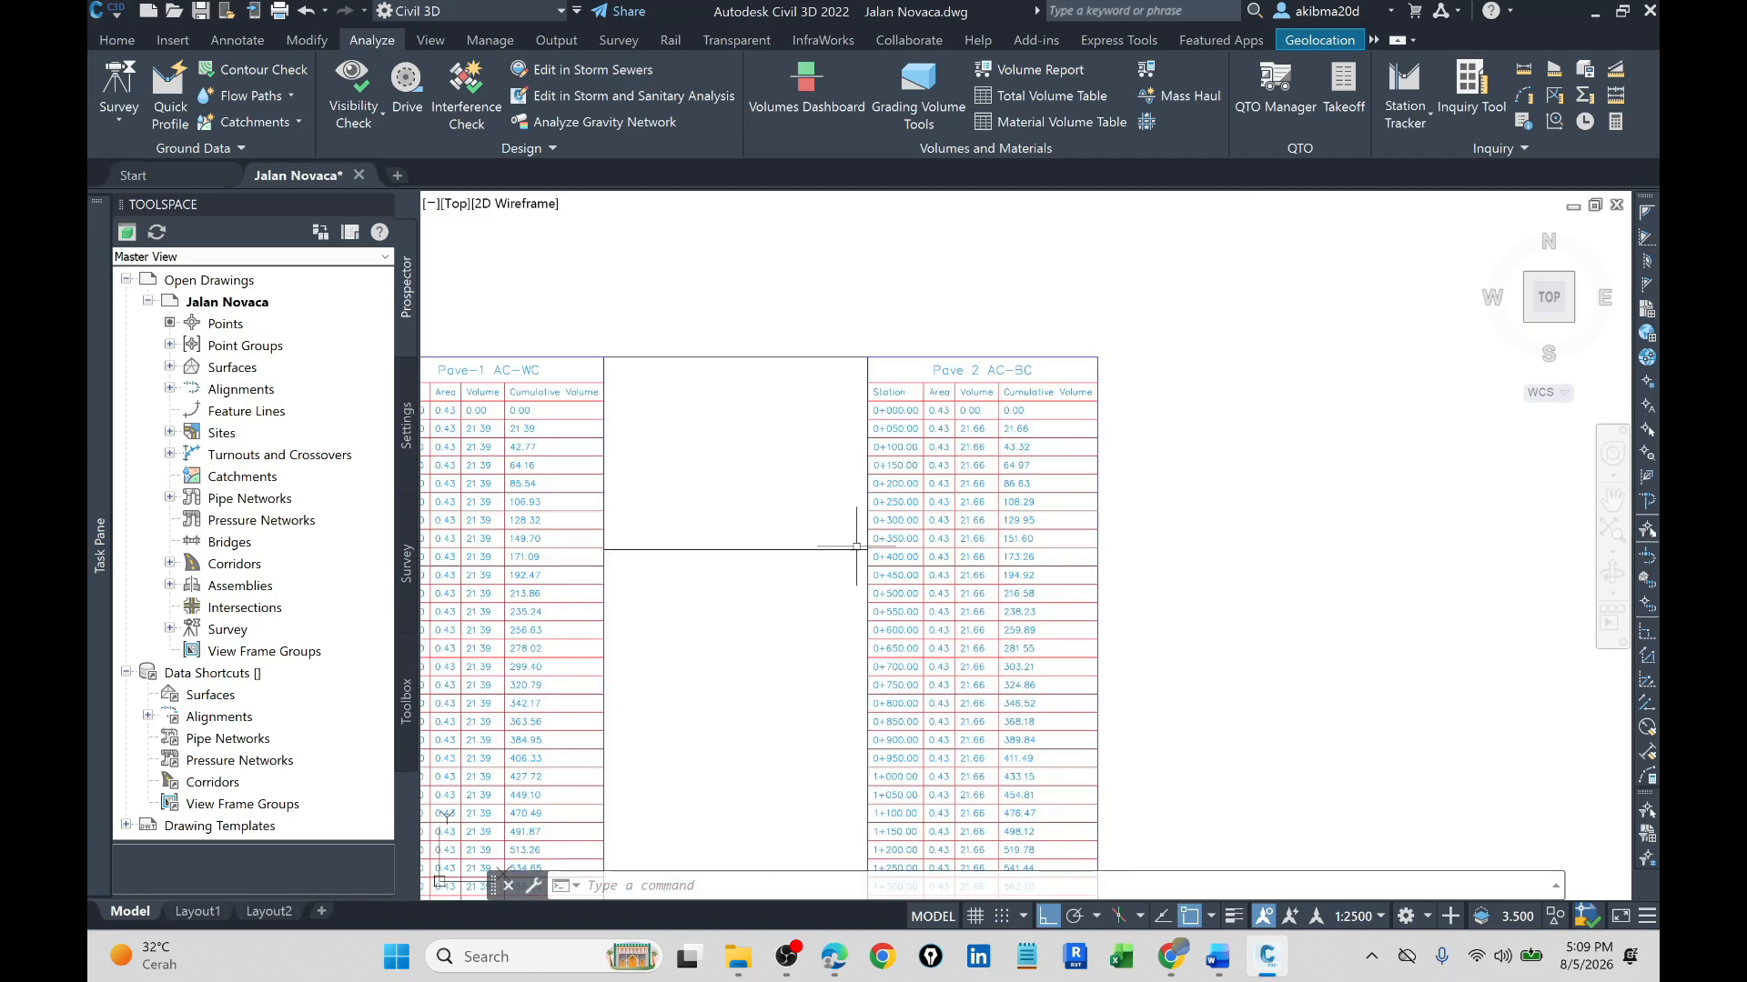
left_click(812, 586)
left_click(770, 477)
type("m")
key("Return")
left_click(603, 357)
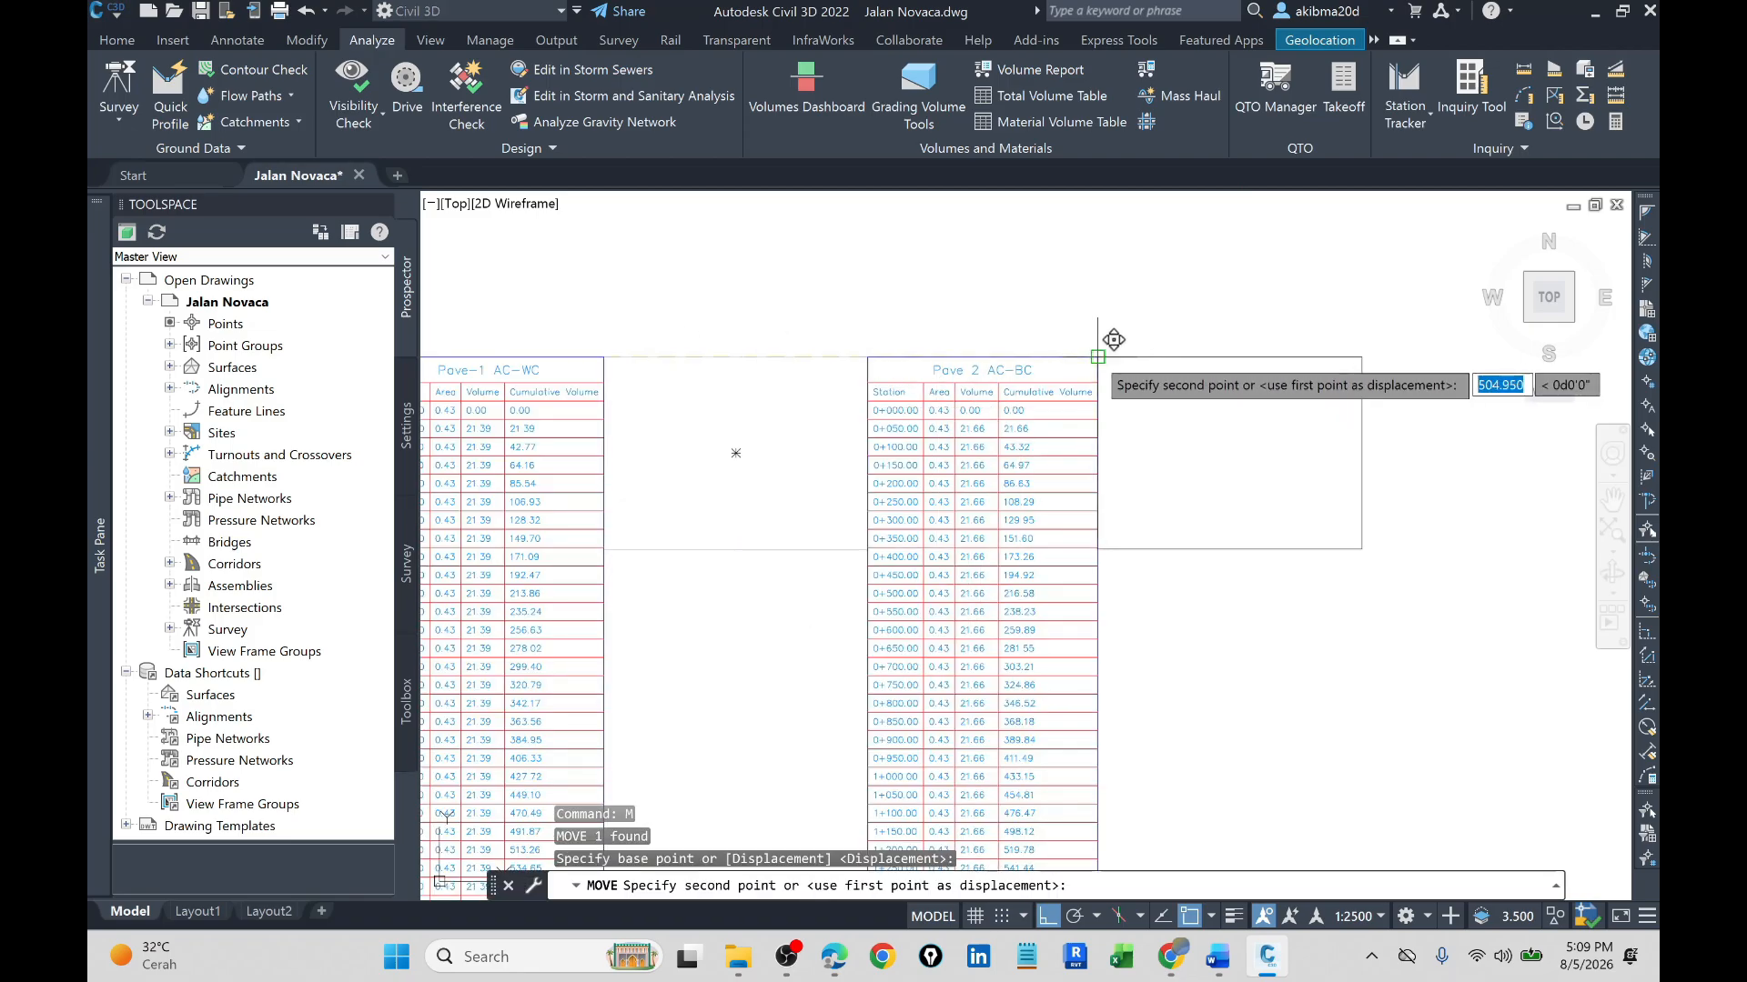
left_click(1097, 357)
- Add an unsplit volume table for Base from the 0. Nova- Perkerasan Jalan list, placed at the spacer rectangle's upper-right corner
left_click(1060, 122)
left_click(672, 397)
left_click(628, 429)
left_click(592, 458)
left_click(575, 504)
left_click(437, 491)
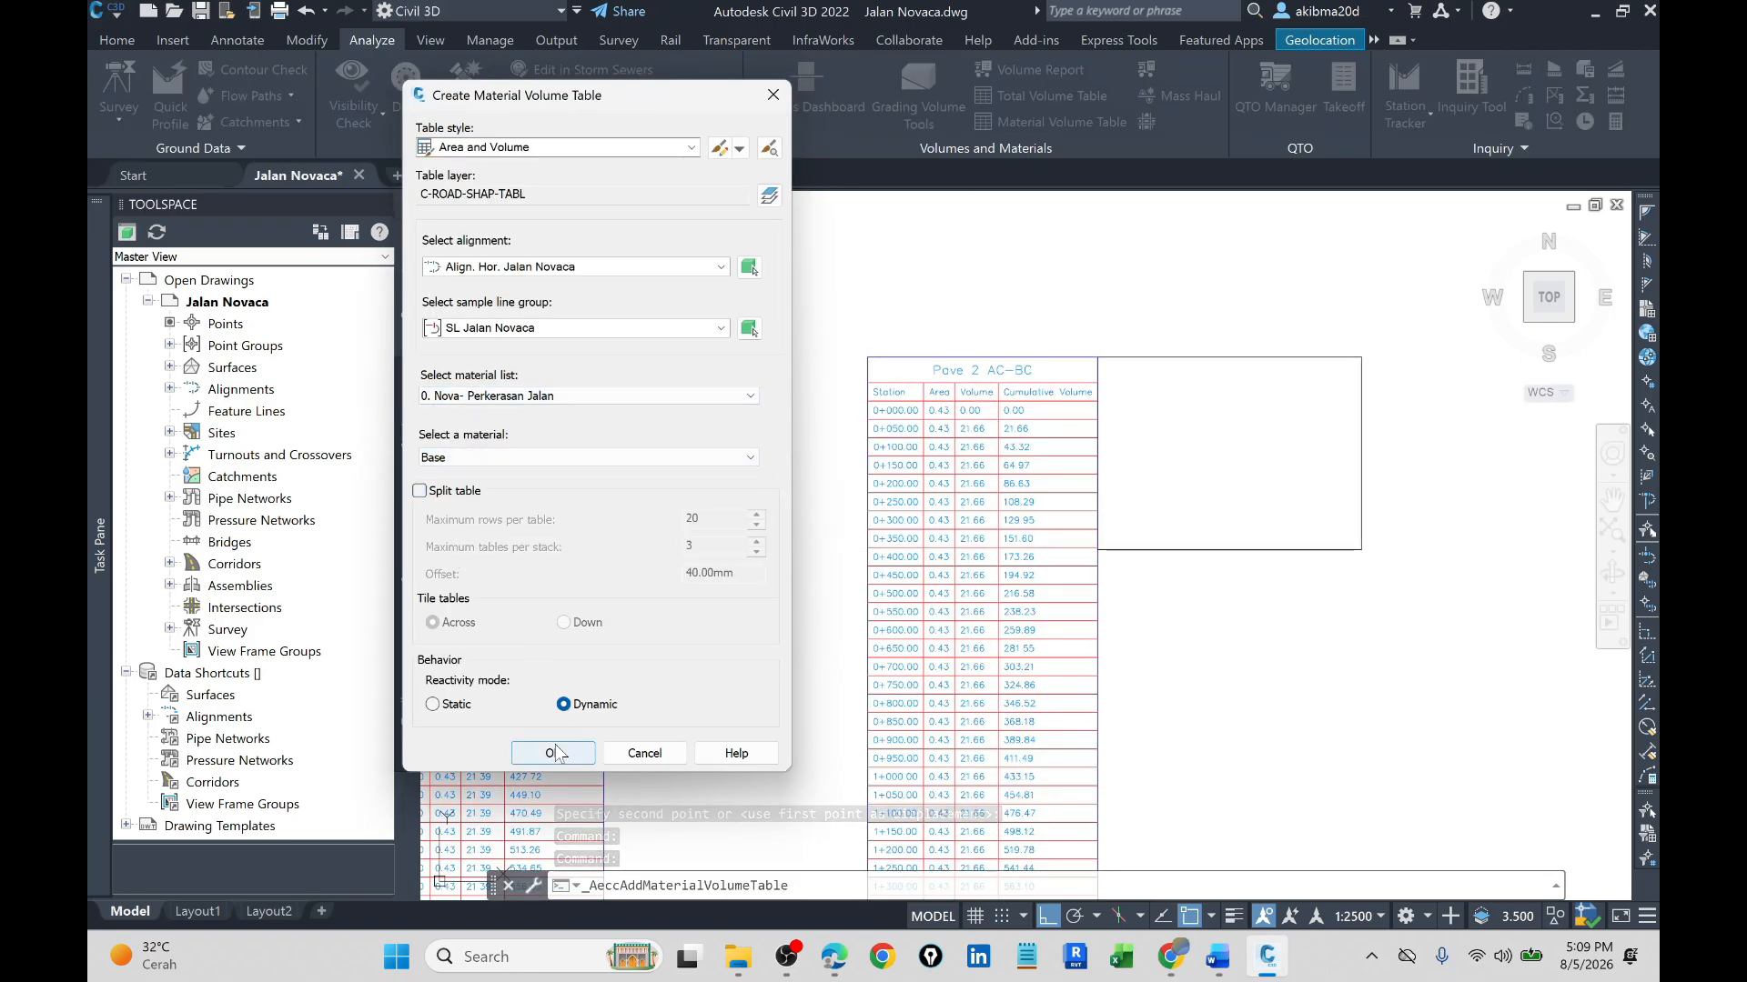
left_click(555, 753)
key("Escape")
- Move all the volume tables, the frame around the split ones and the spacer rectangle horizontally to the left in the drawing
scroll(1233, 506, "down", 8)
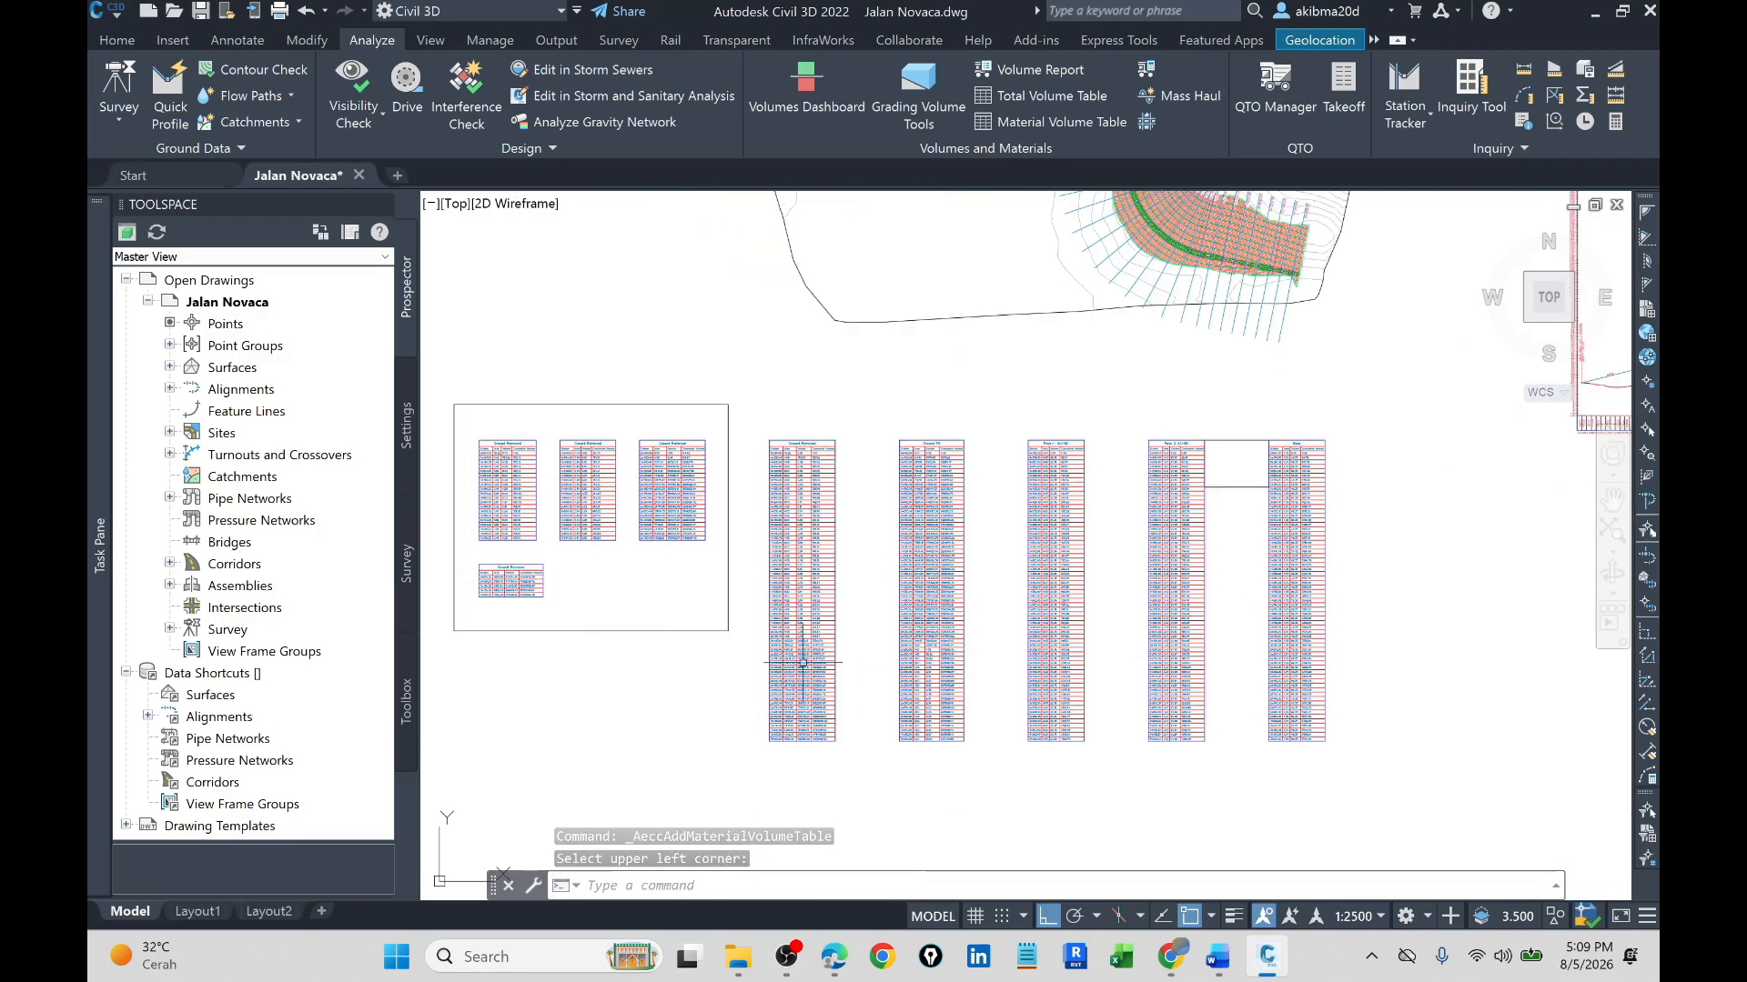
left_click(1182, 751)
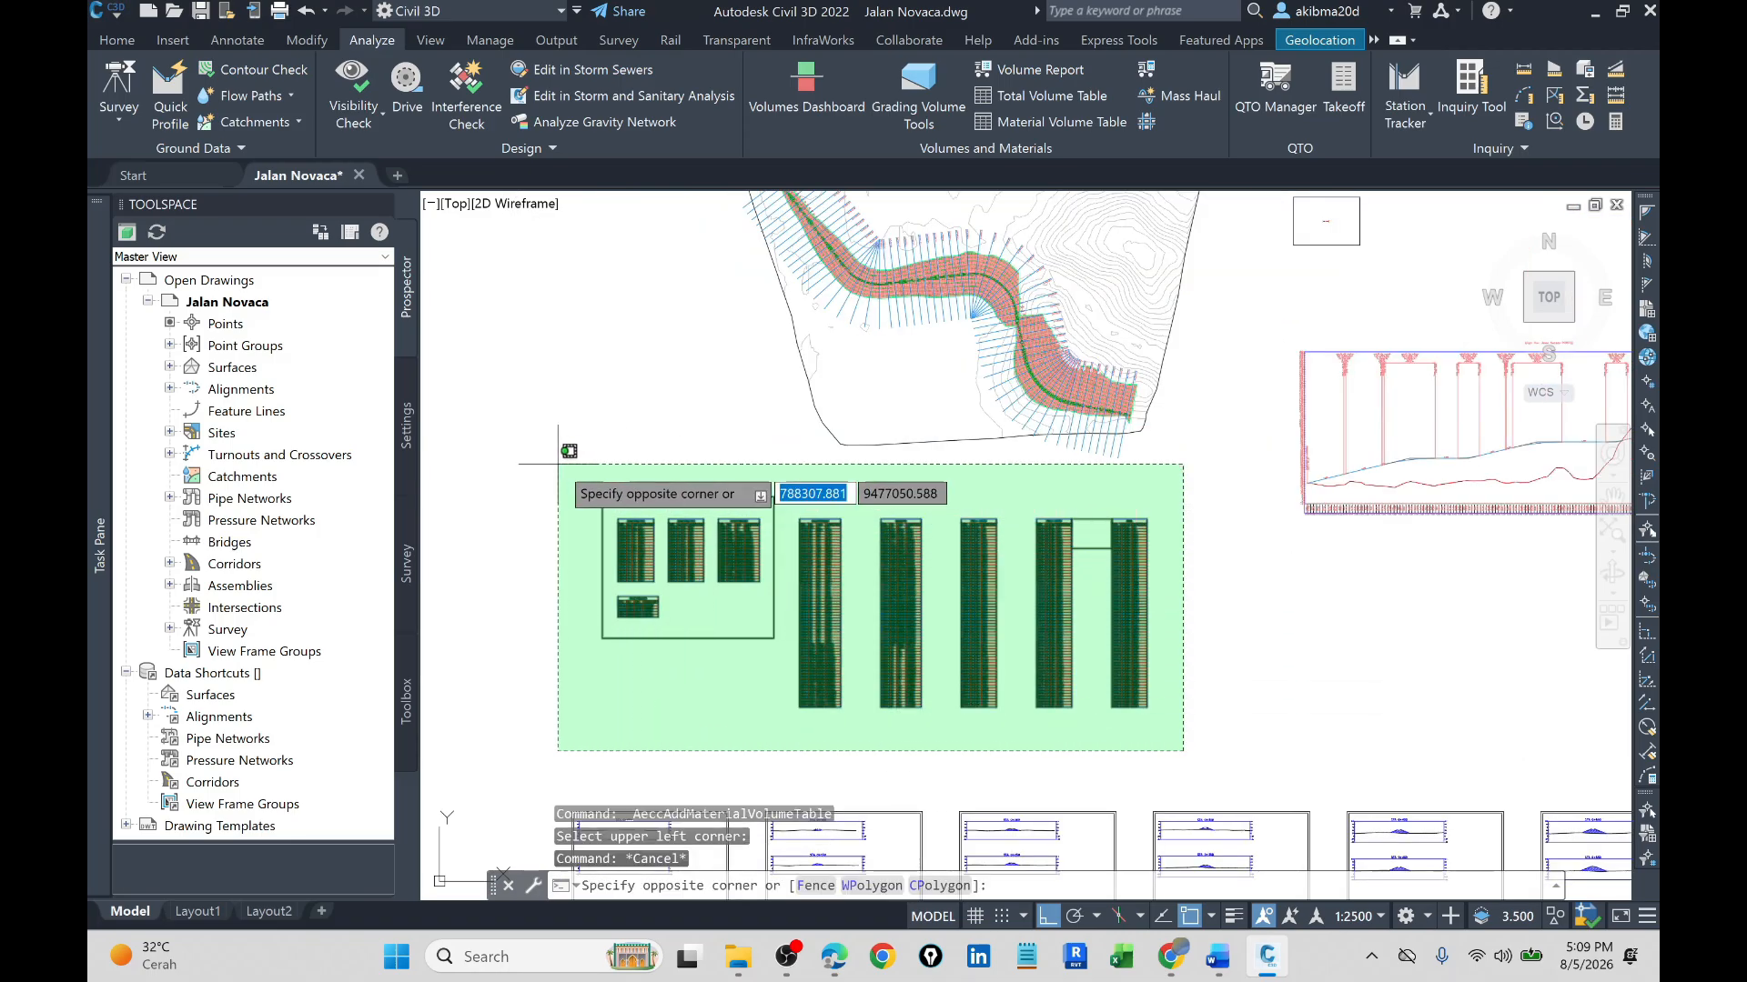
left_click(558, 425)
type("m")
key("Return")
left_click(1396, 615)
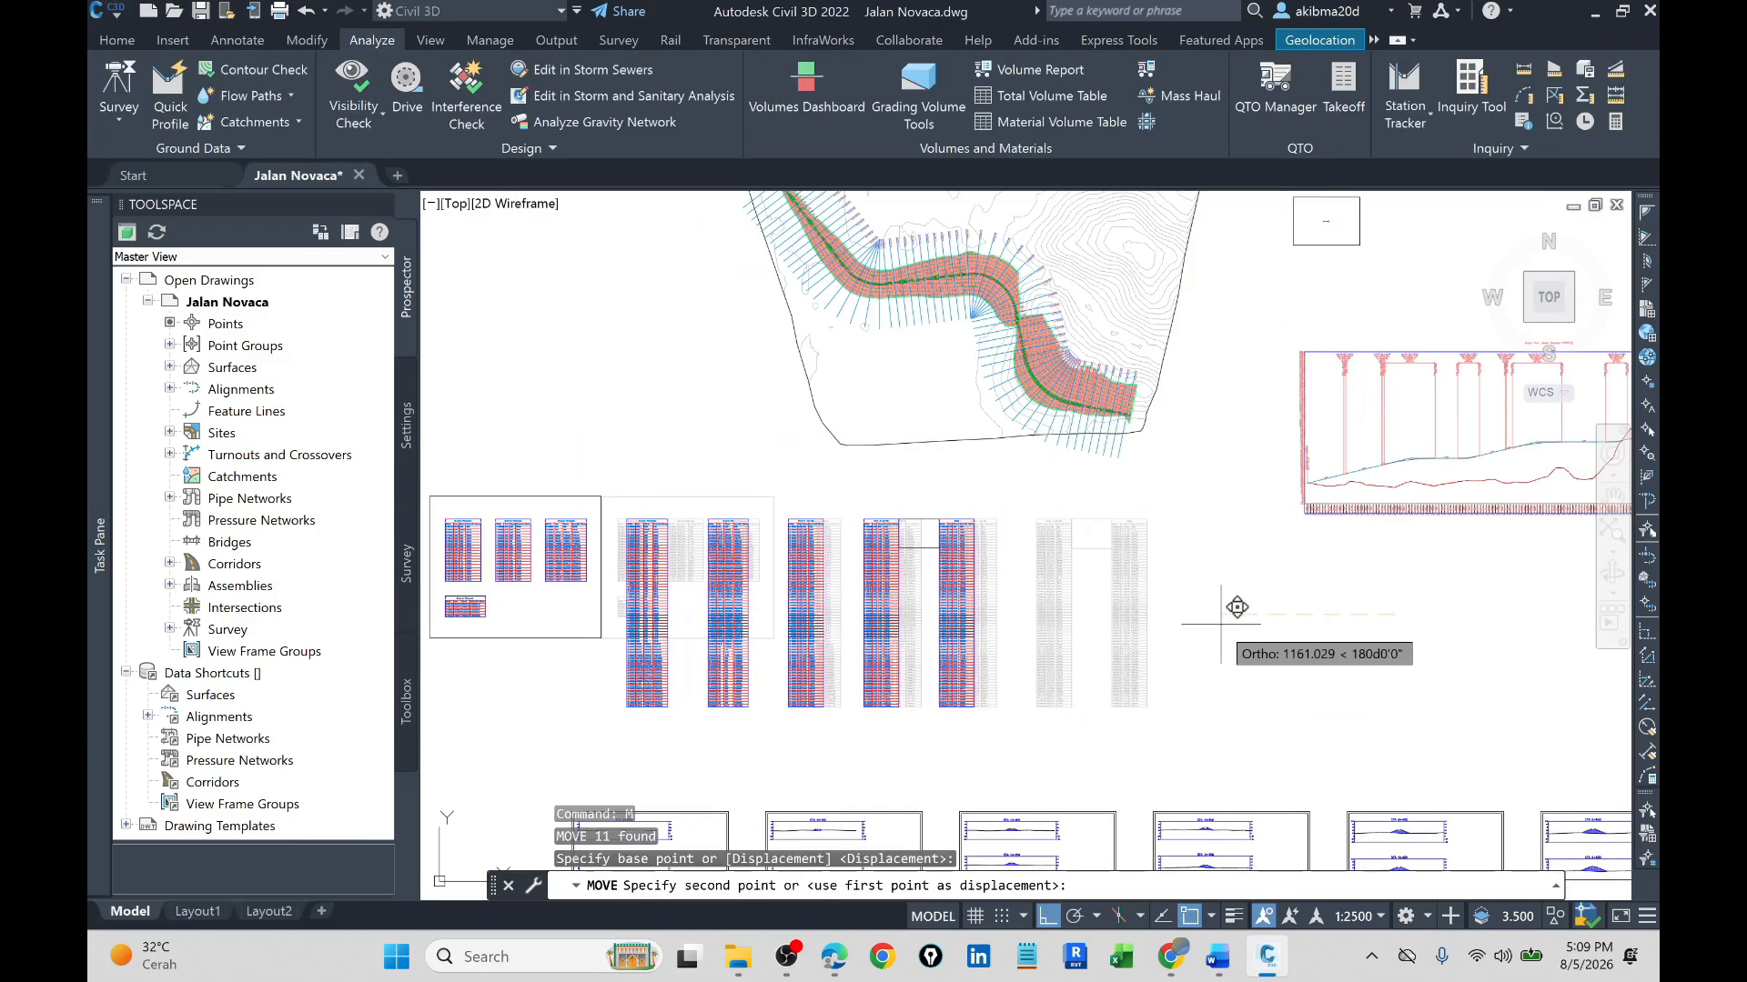
left_click(1169, 624)
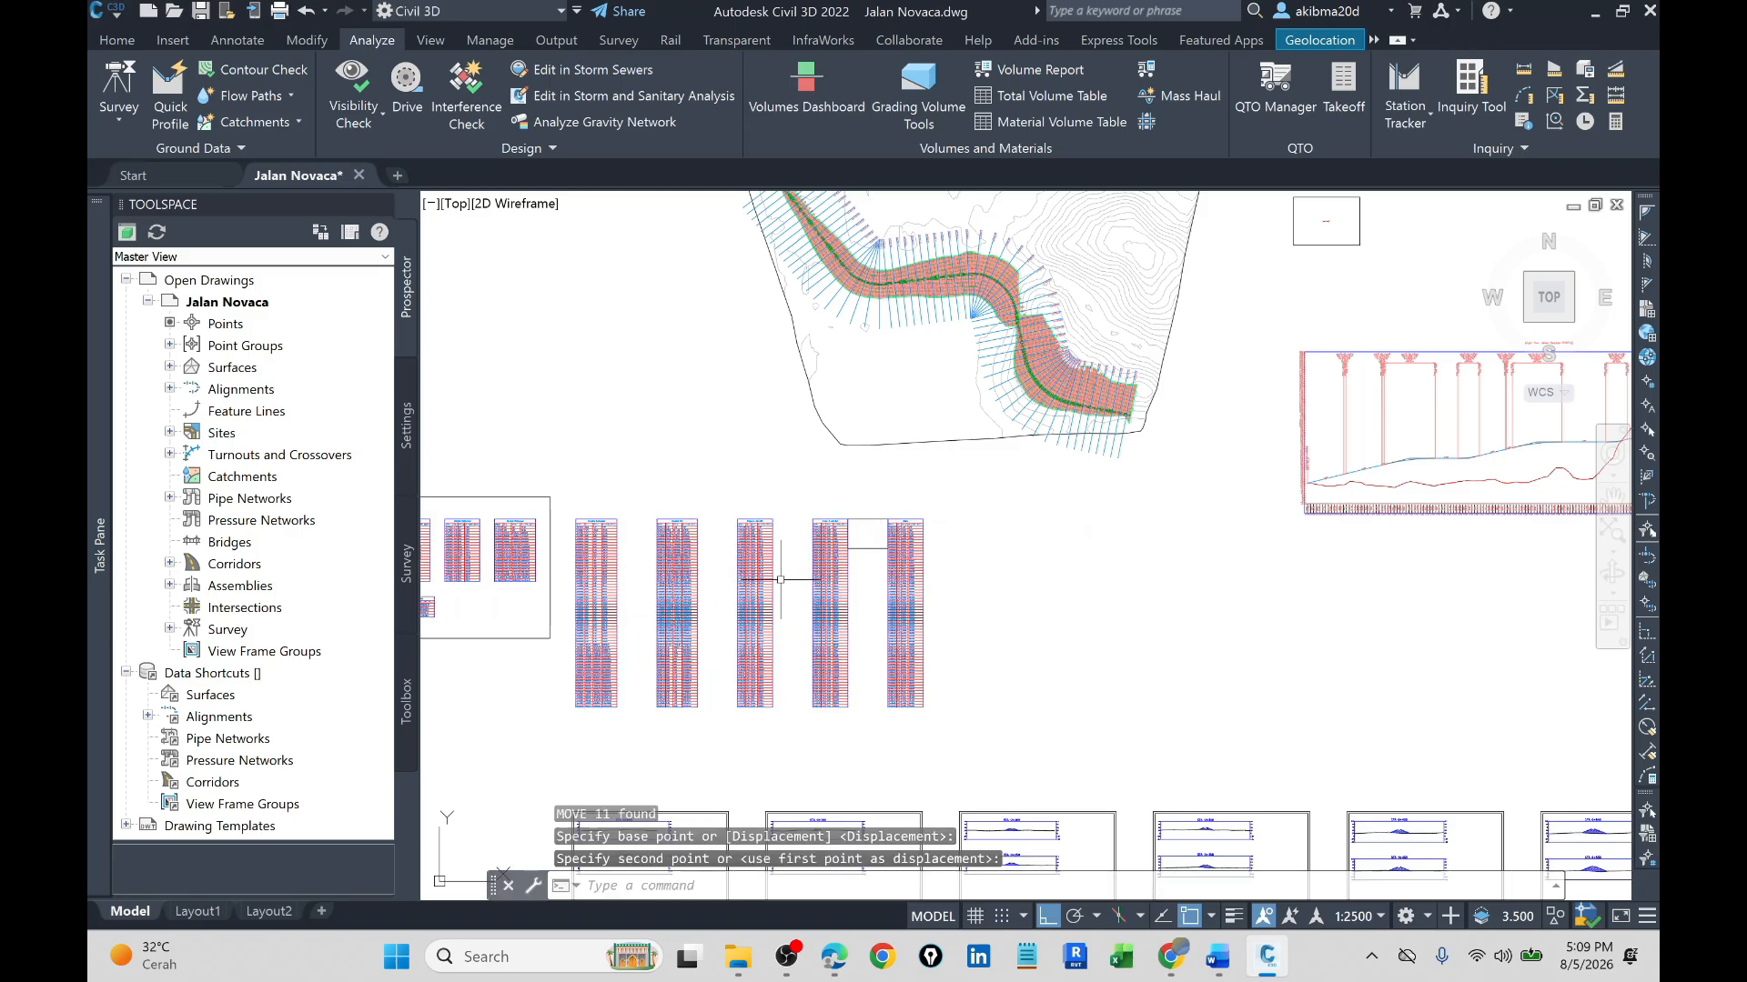
- Move the spacer rectangle by its upper-left corner to the upper-right corner of the Base table
scroll(864, 570, "up", 4)
key("Escape")
left_click(889, 549)
left_click(852, 465)
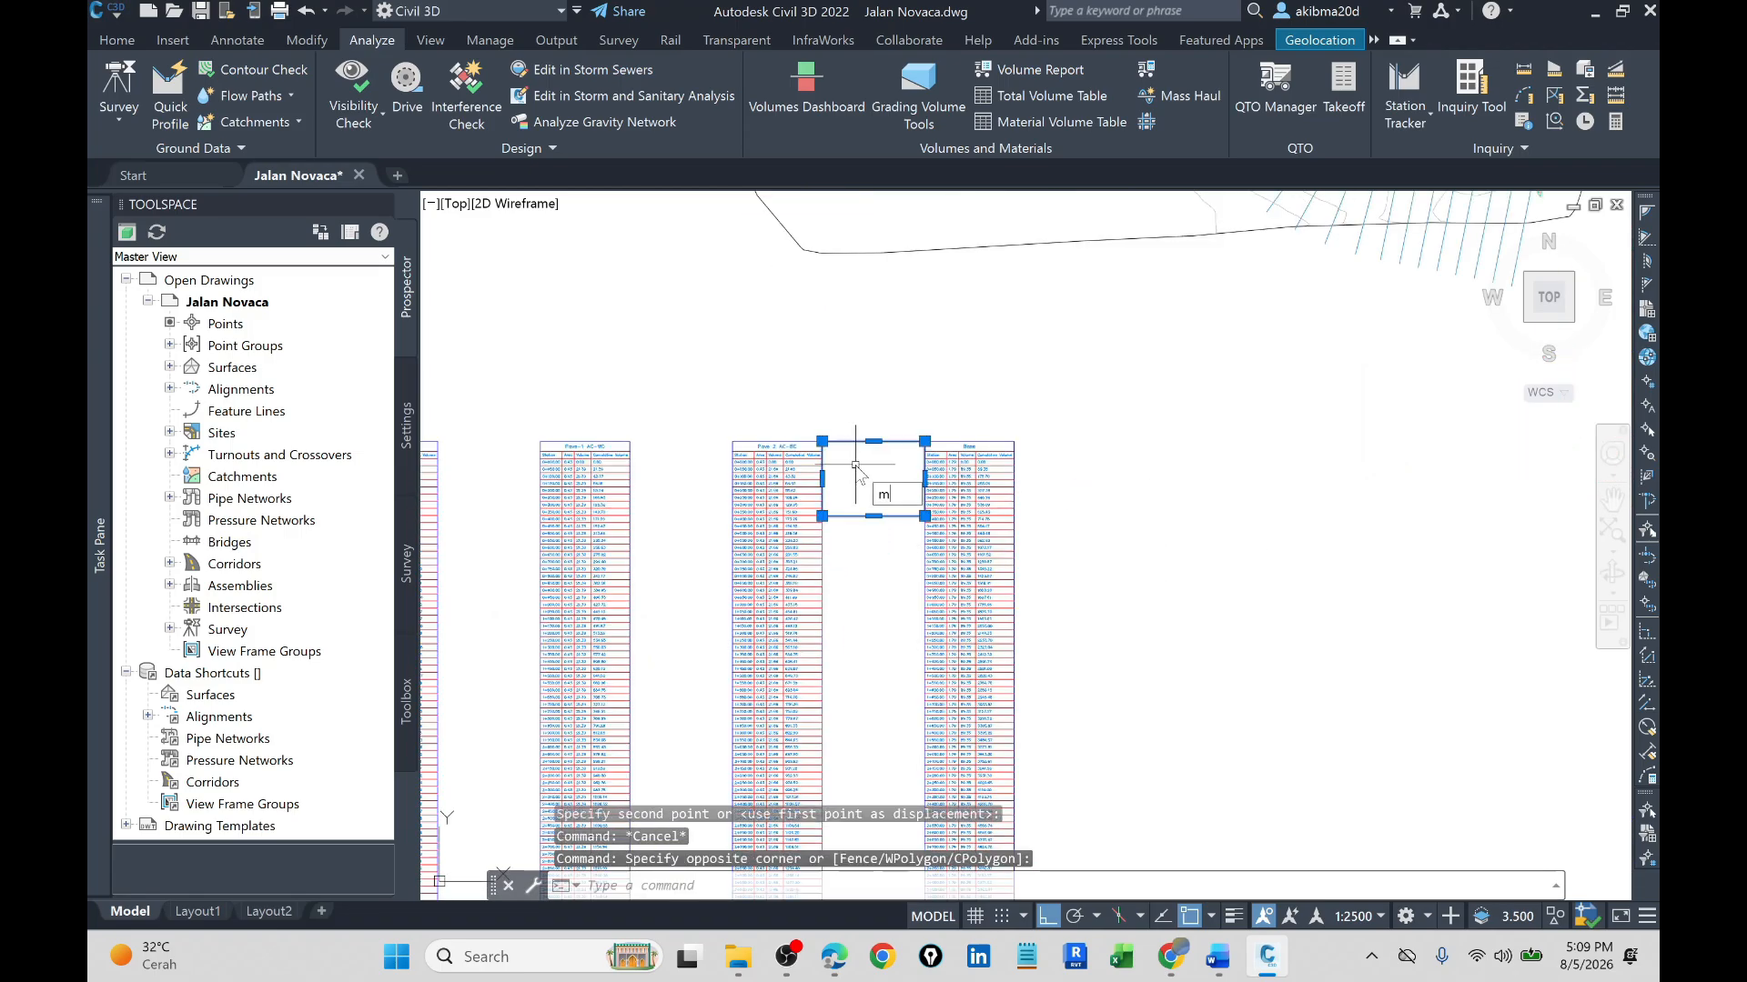
type("m")
key("Return")
left_click(821, 441)
scroll(1116, 458, "up", 3)
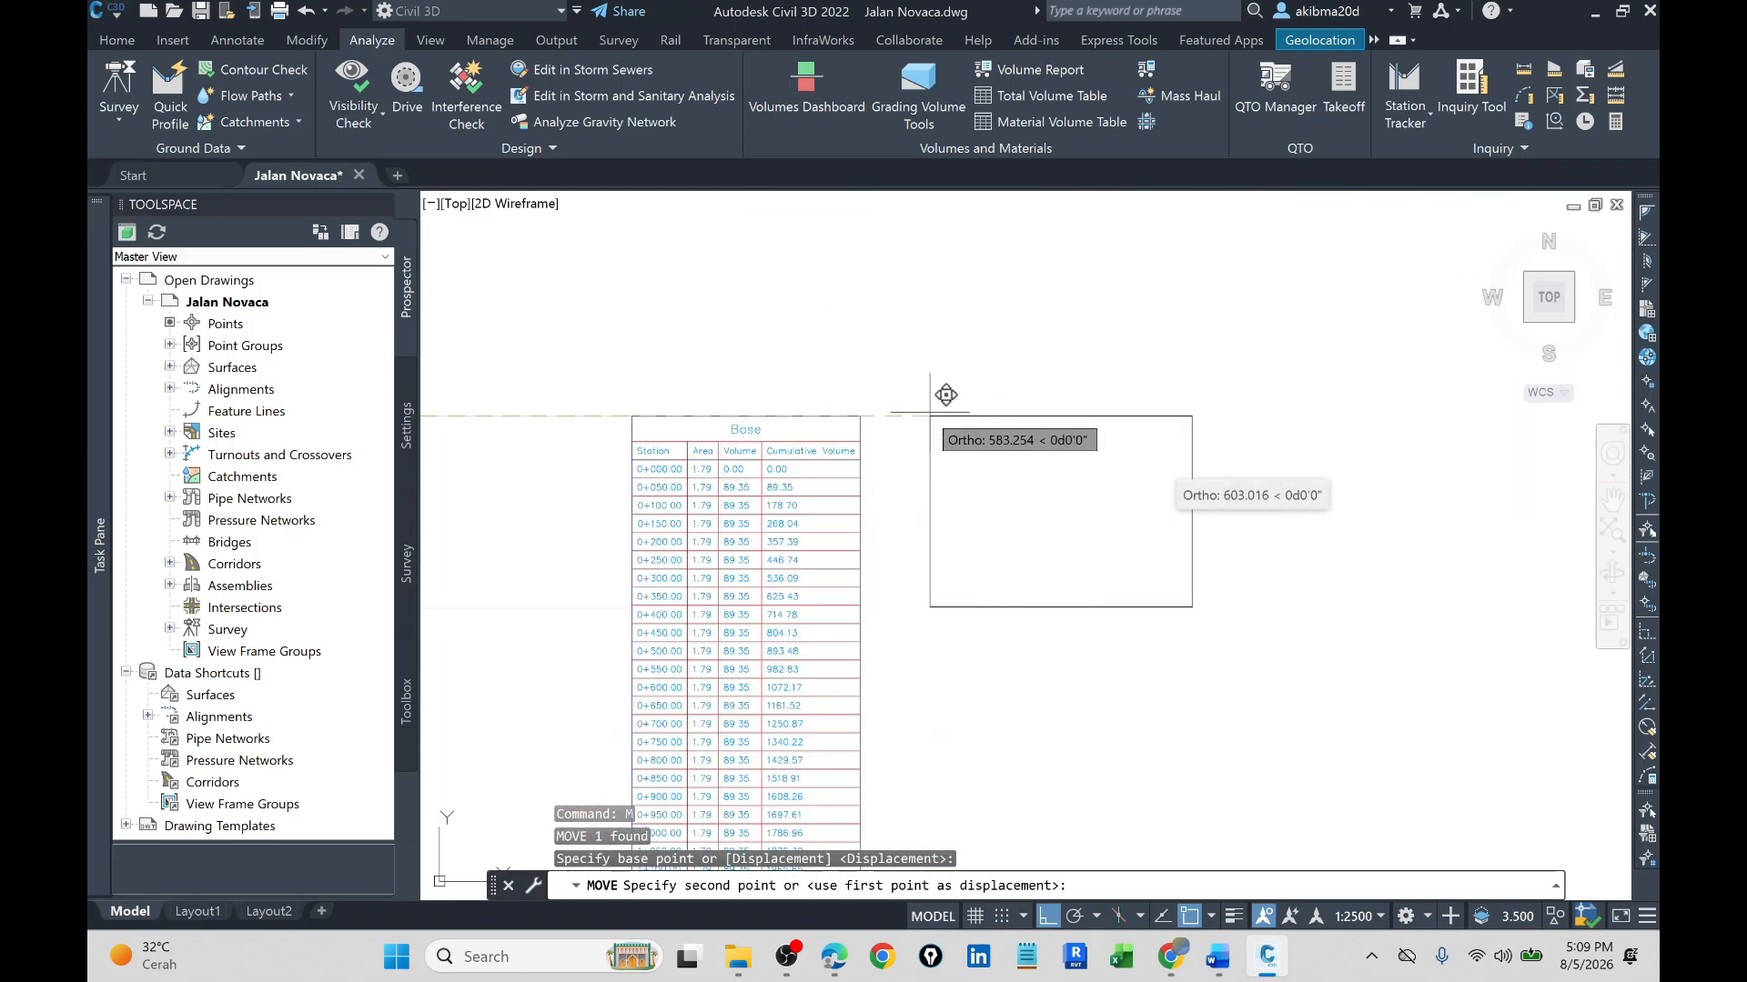
left_click(860, 415)
- Add an unsplit volume table for Subbase from the 0. Nova- Perkerasan Jalan list at the spacer rectangle's upper-right corner
scroll(1148, 556, "down", 5)
scroll(1152, 557, "up", 5)
left_click(1110, 122)
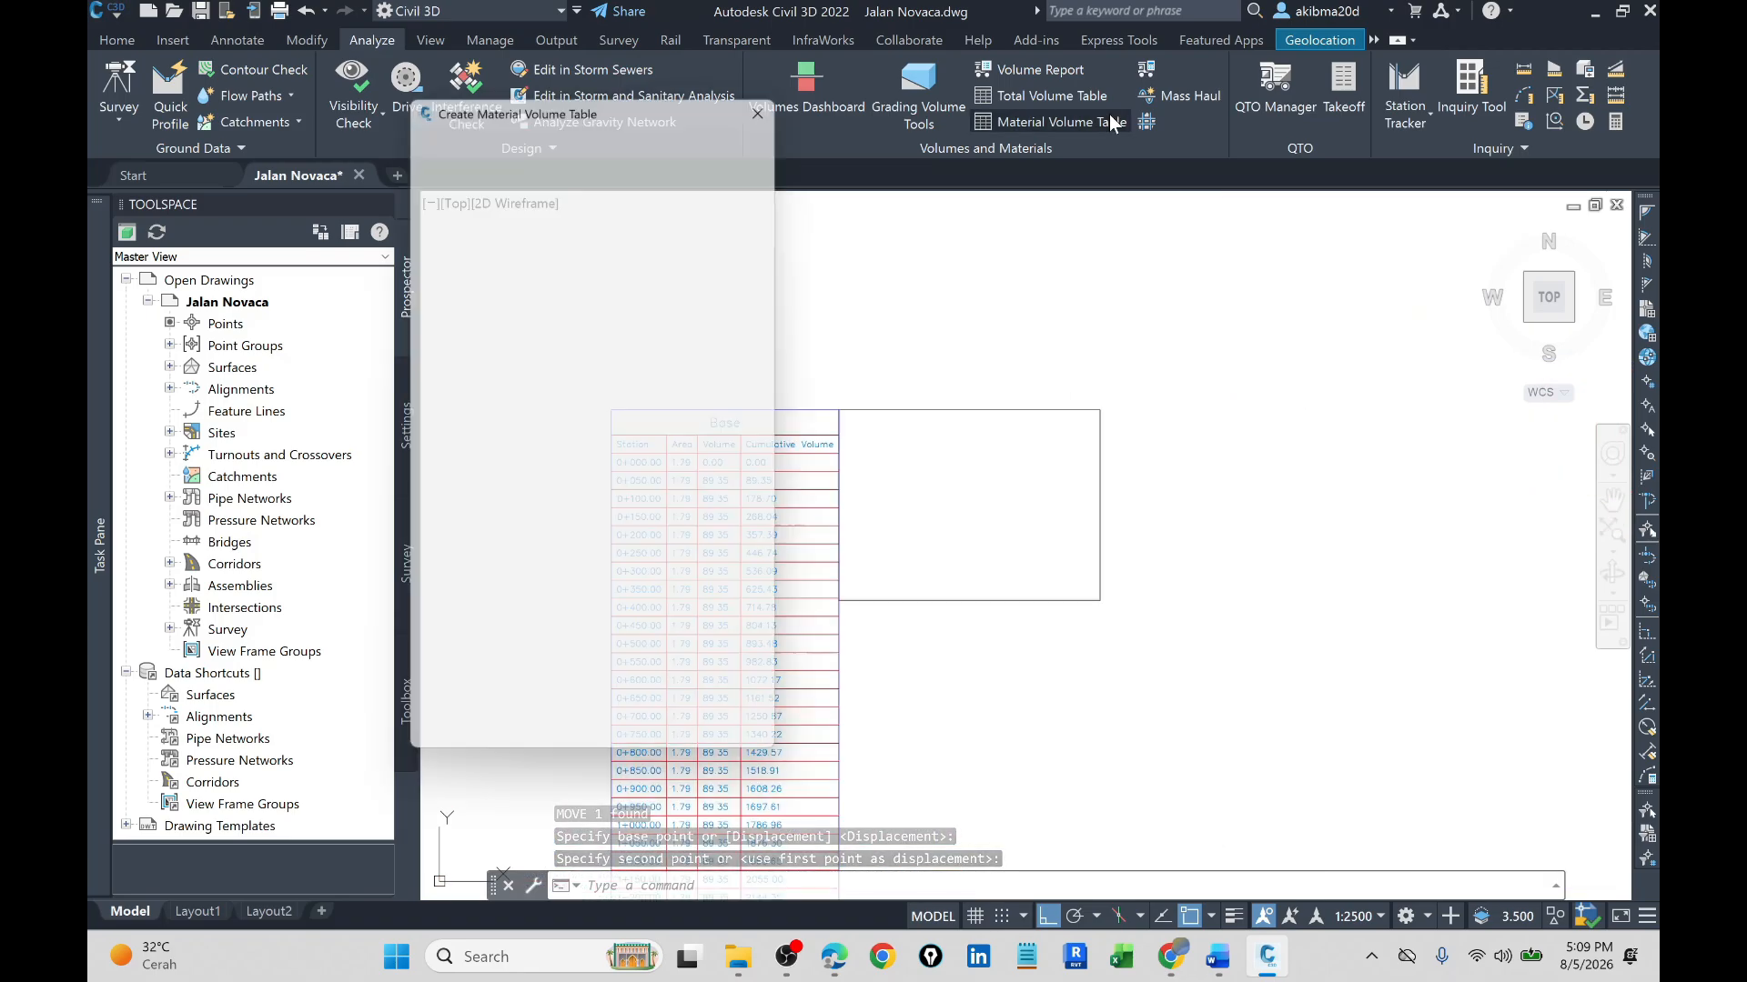
left_click(558, 394)
left_click(537, 432)
left_click(528, 457)
left_click(485, 535)
left_click(421, 492)
left_click(556, 754)
left_click(1100, 409)
- Move the spacer rectangle by its upper-left corner to the upper-right corner of the Subbase table
left_click(970, 570)
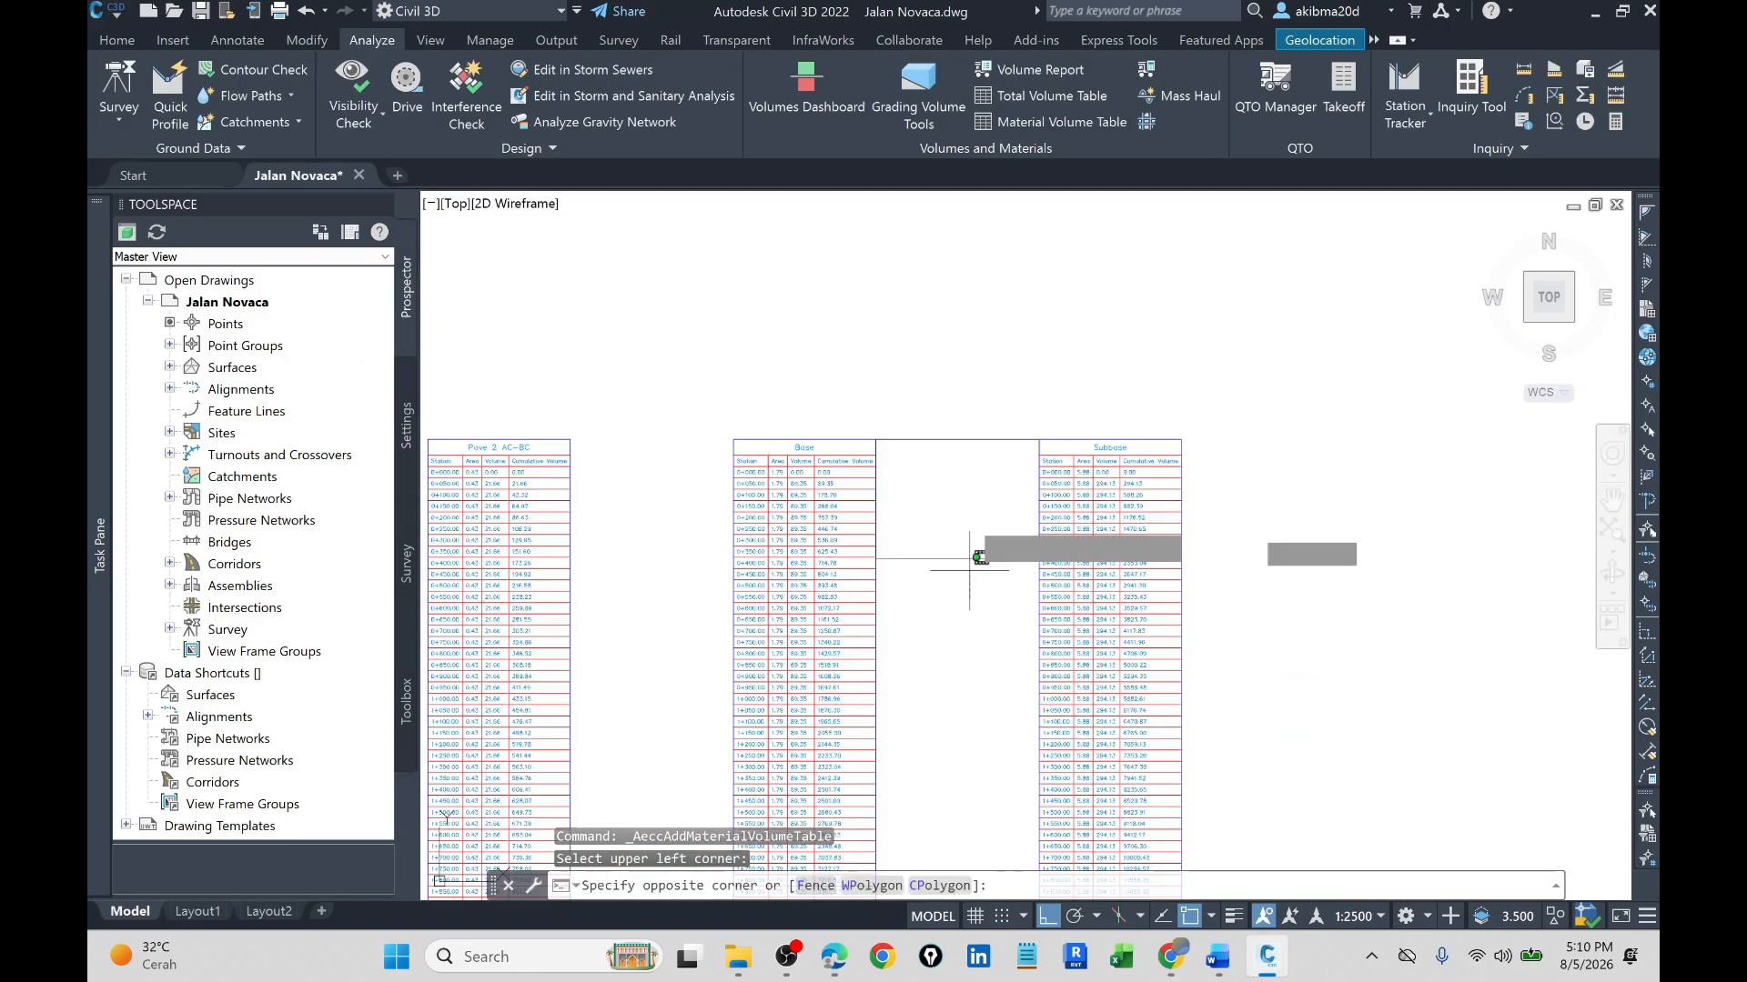
type("m")
left_click(876, 440)
left_click(1182, 440)
- Add an unsplit volume table for Drainase from the 0. Nova- Perkerasan Jalan list at the spacer rectangle's upper-right corner
left_click(1119, 119)
left_click(549, 457)
left_click(551, 396)
left_click(532, 428)
left_click(523, 458)
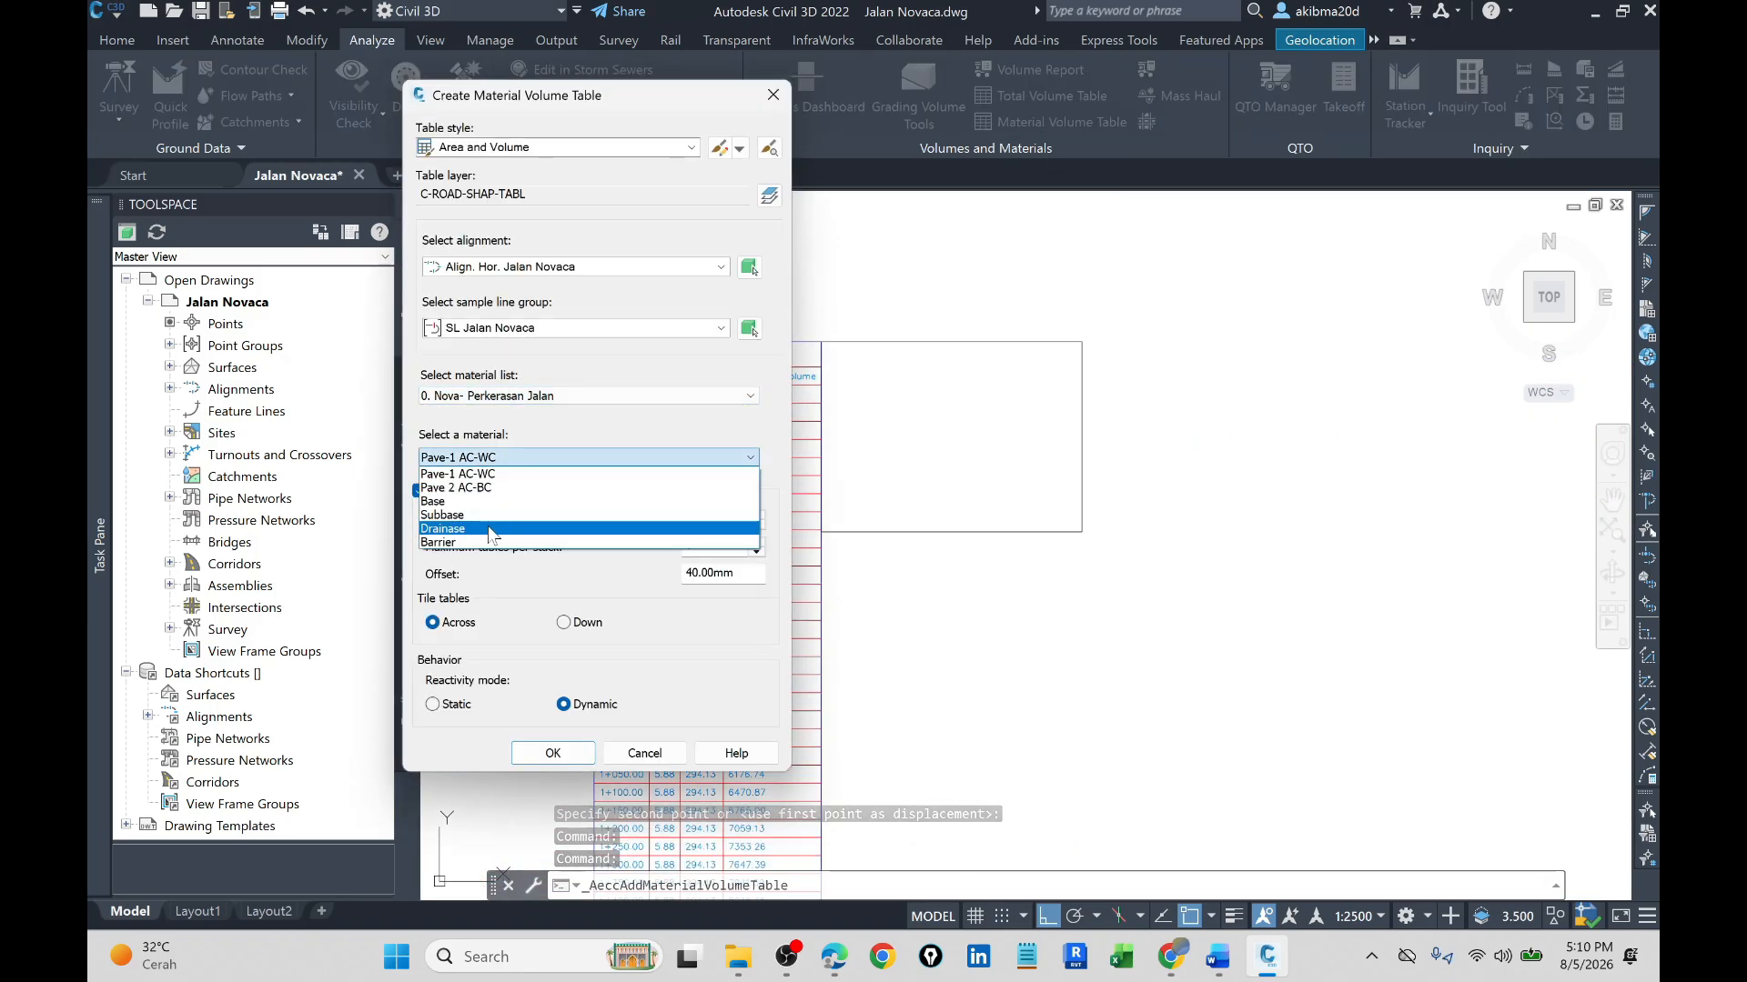
left_click(489, 528)
left_click(421, 492)
left_click(552, 753)
left_click(1082, 342)
- Move the spacer rectangle by its upper-left corner to the upper-right corner of the Drainase table
type("m")
left_click(821, 342)
left_click(1307, 342)
- Add an unsplit volume table for Barrier from the 0. Nova- Perkerasan Jalan list at the spacer rectangle's upper-right corner
scroll(1038, 558, "down", 5)
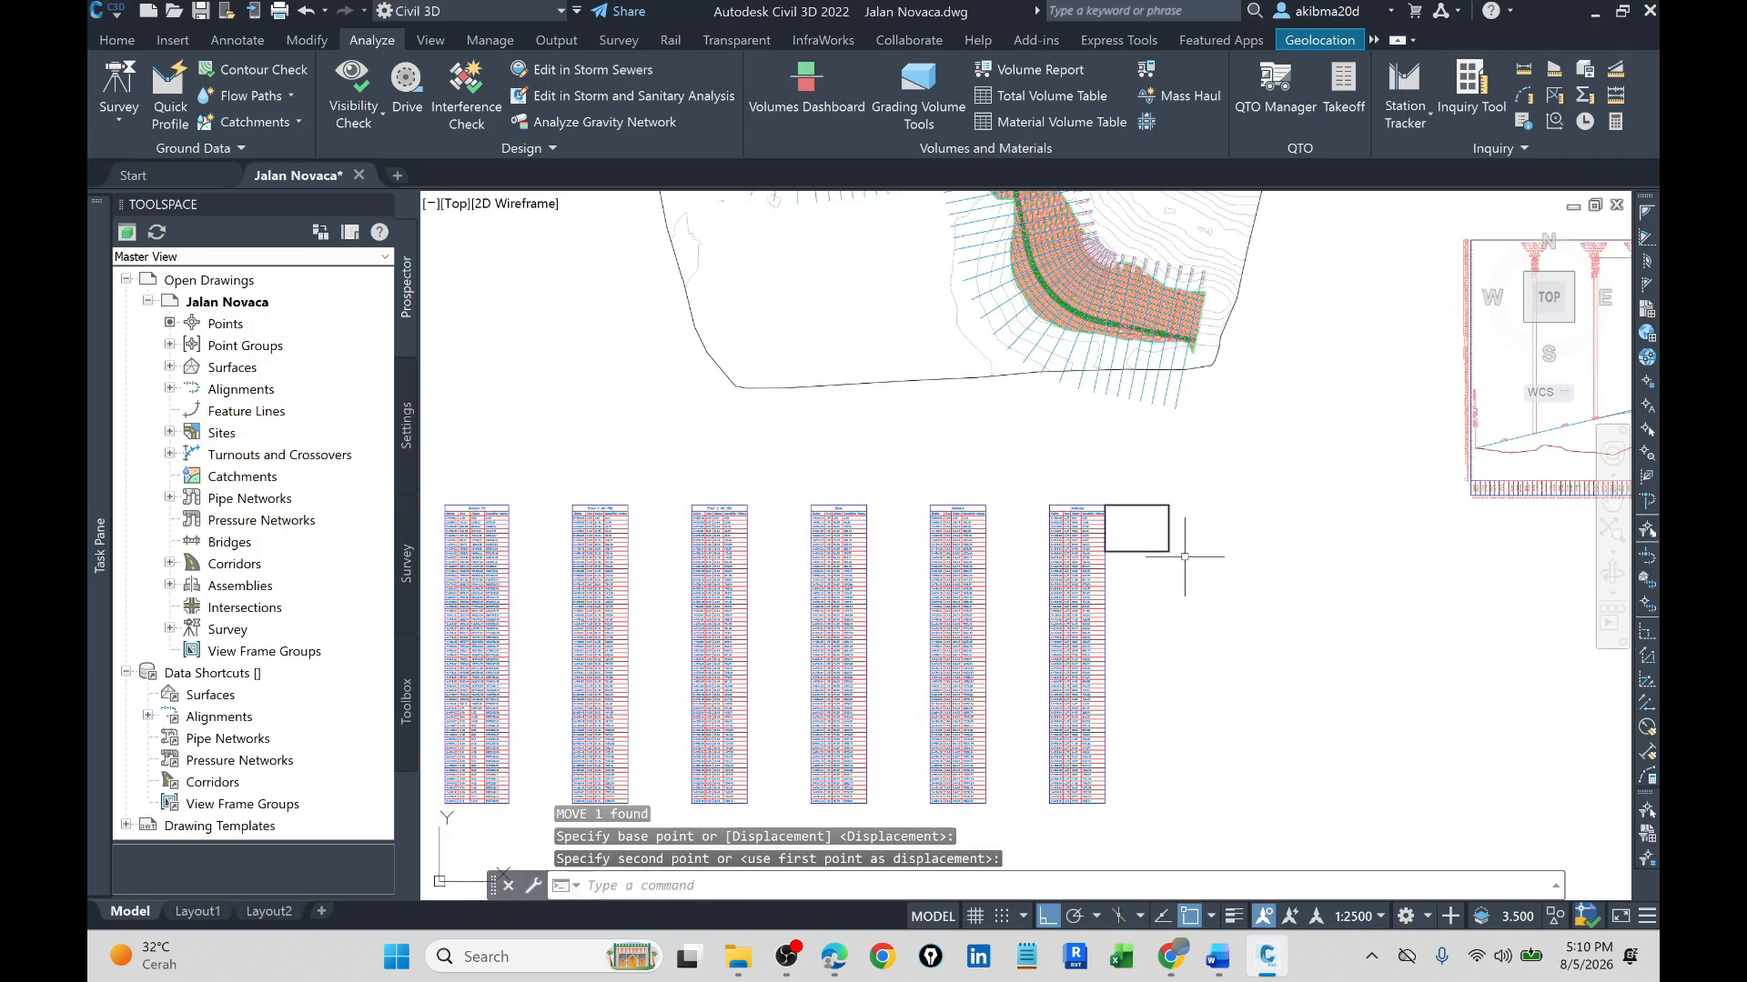
left_click(1060, 122)
left_click(658, 395)
left_click(545, 429)
left_click(564, 458)
left_click(491, 549)
left_click(424, 492)
left_click(553, 753)
left_click(955, 349)
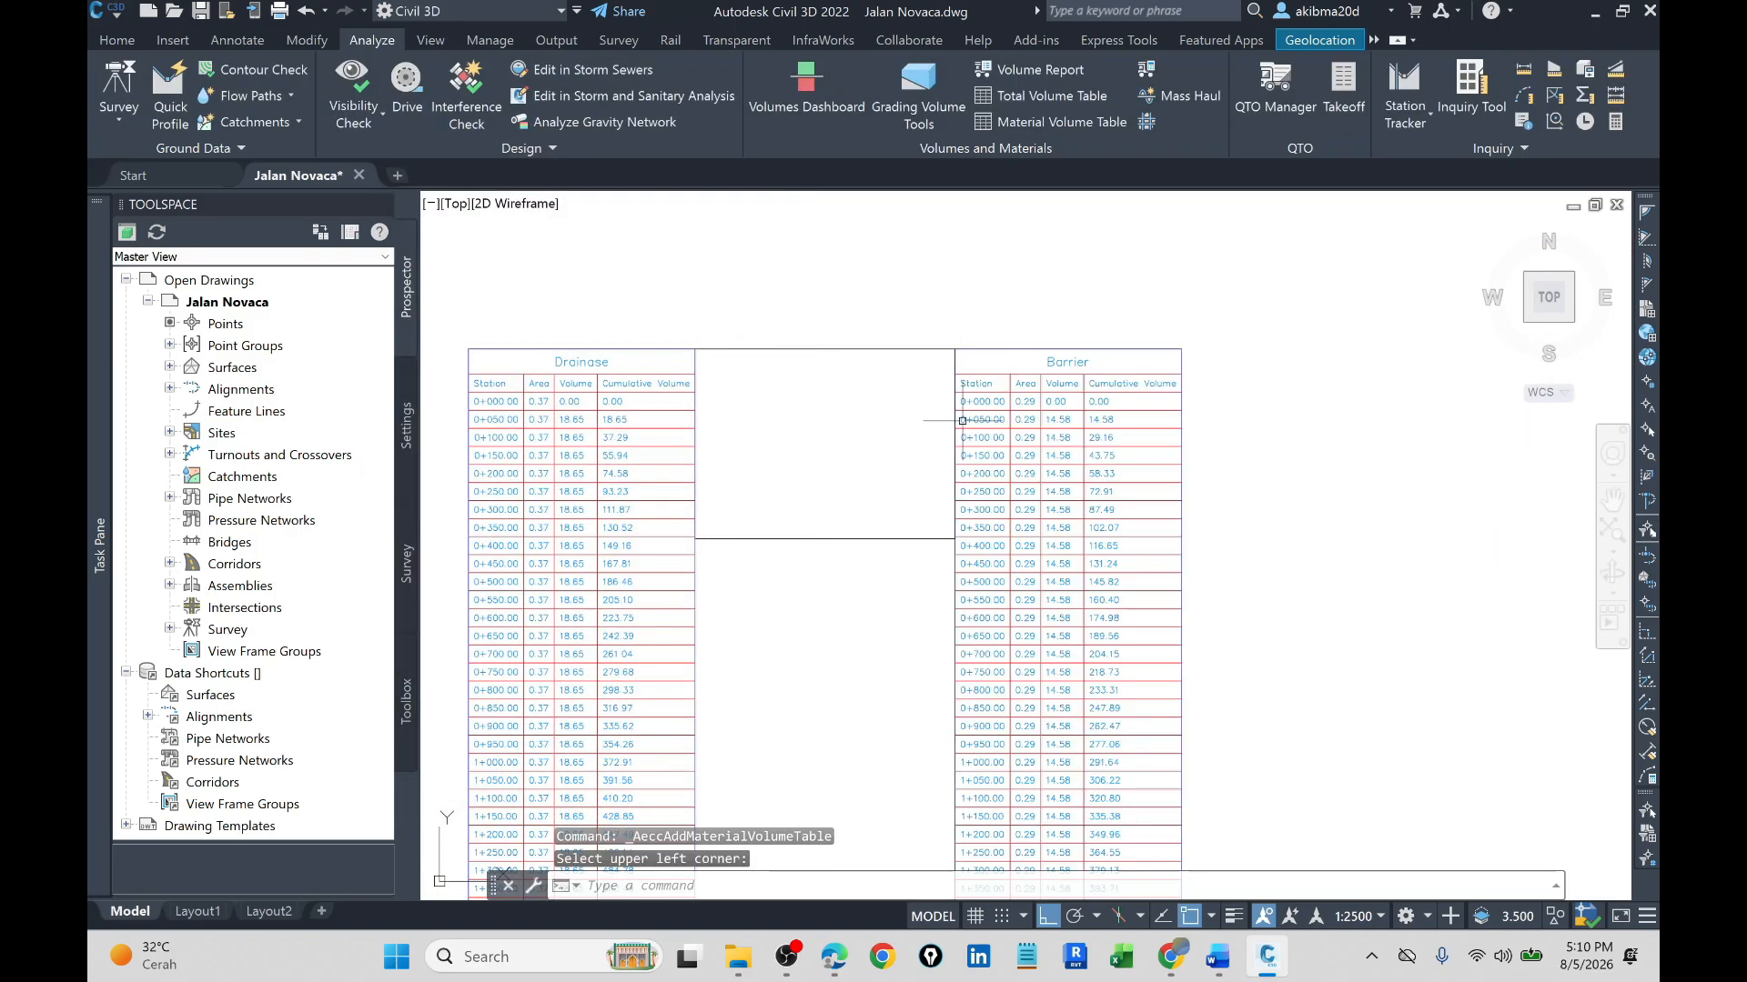
left_click(962, 421)
key("Escape")
- Delete the four split Ground Removed tables together with the rectangle enclosing them
scroll(1139, 444, "down", 7)
scroll(1212, 456, "up", 5)
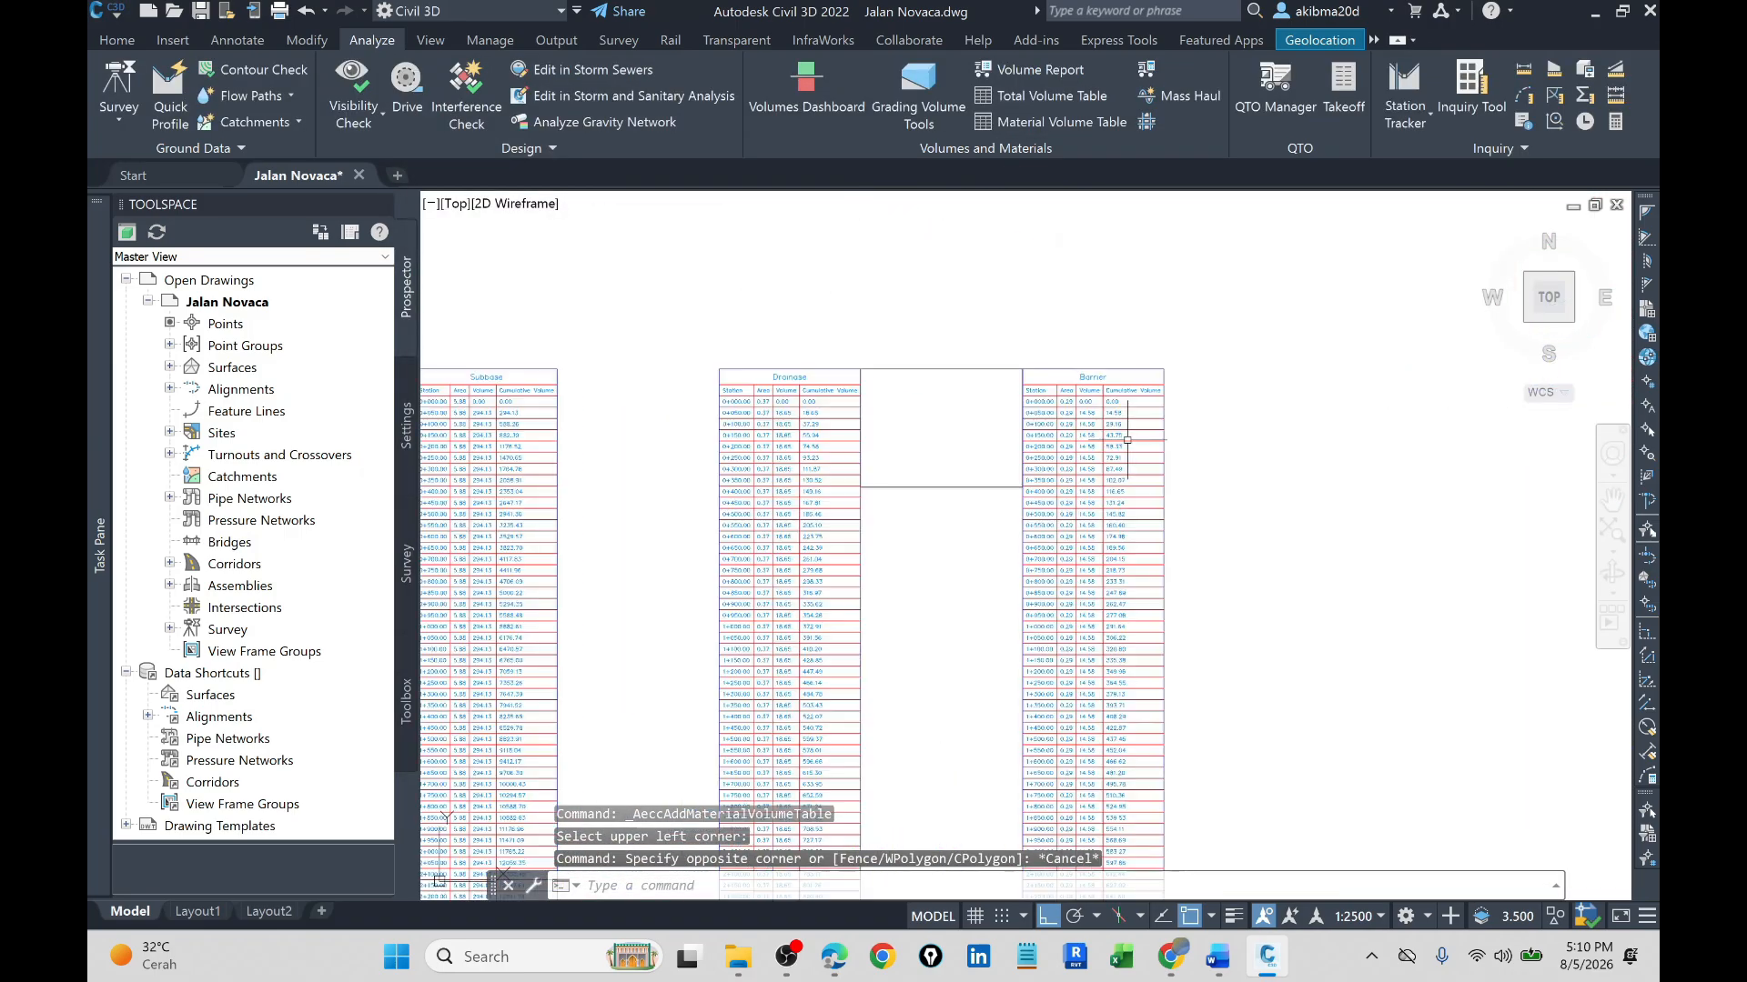
scroll(1127, 440, "down", 4)
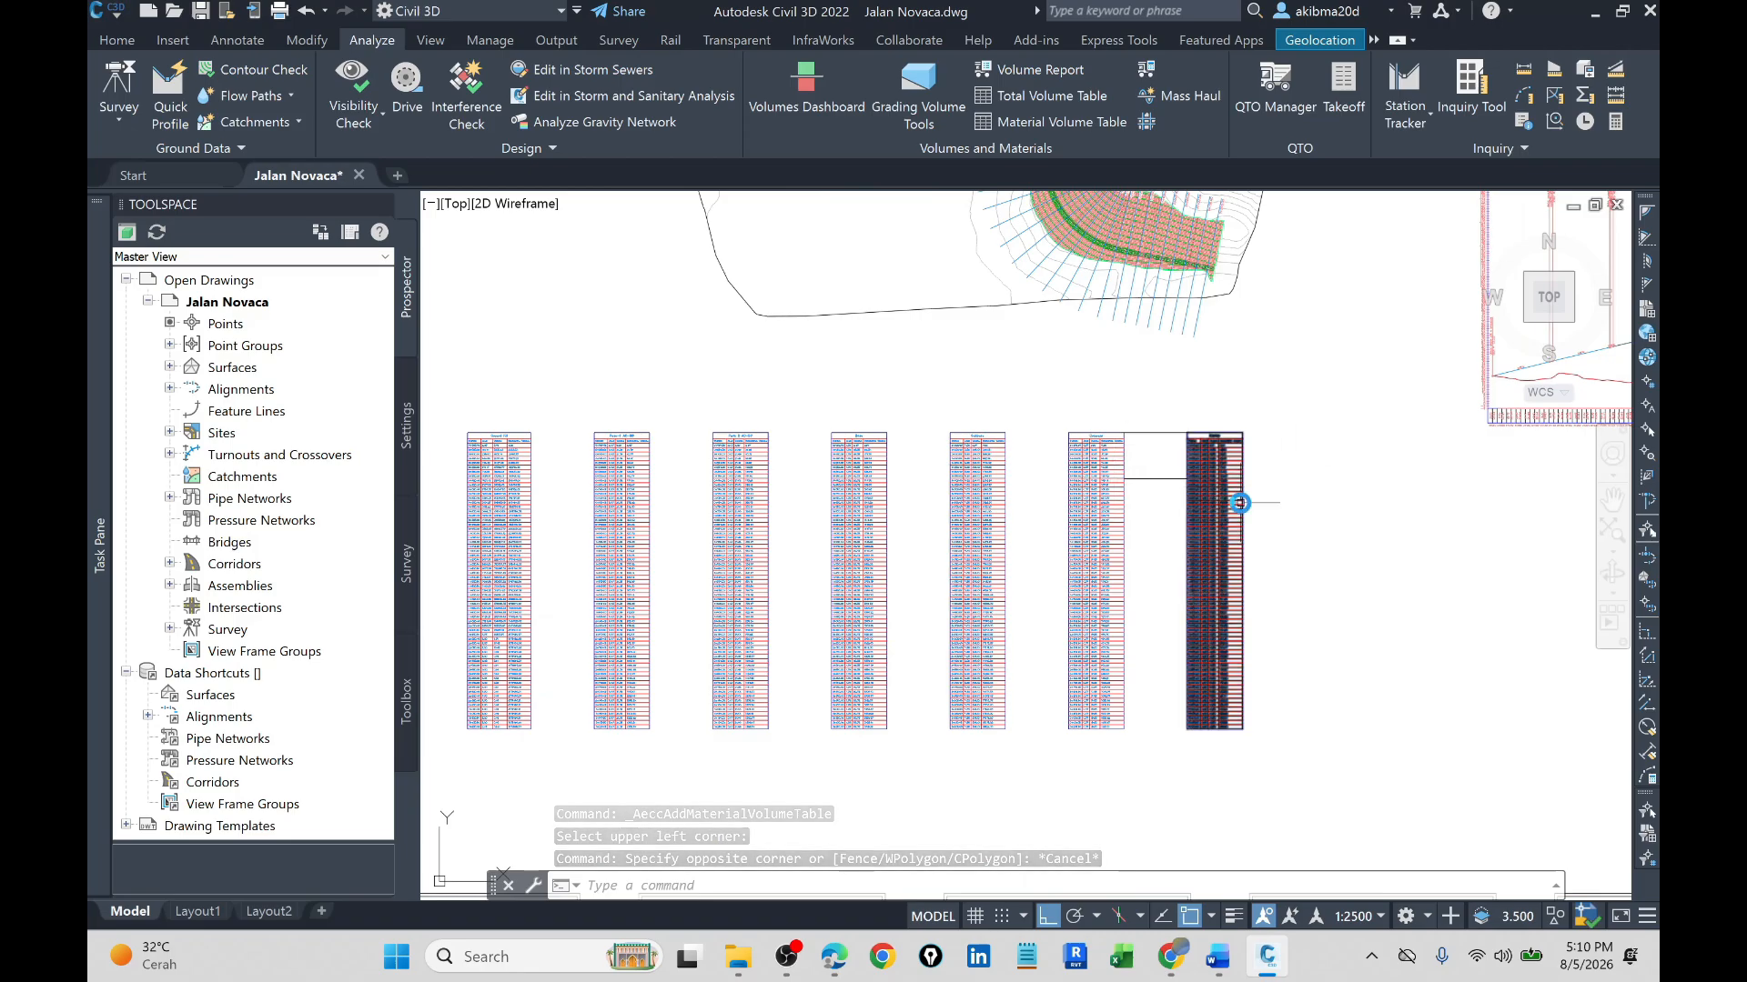
scroll(1240, 502, "down", 2)
scroll(533, 508, "up", 4)
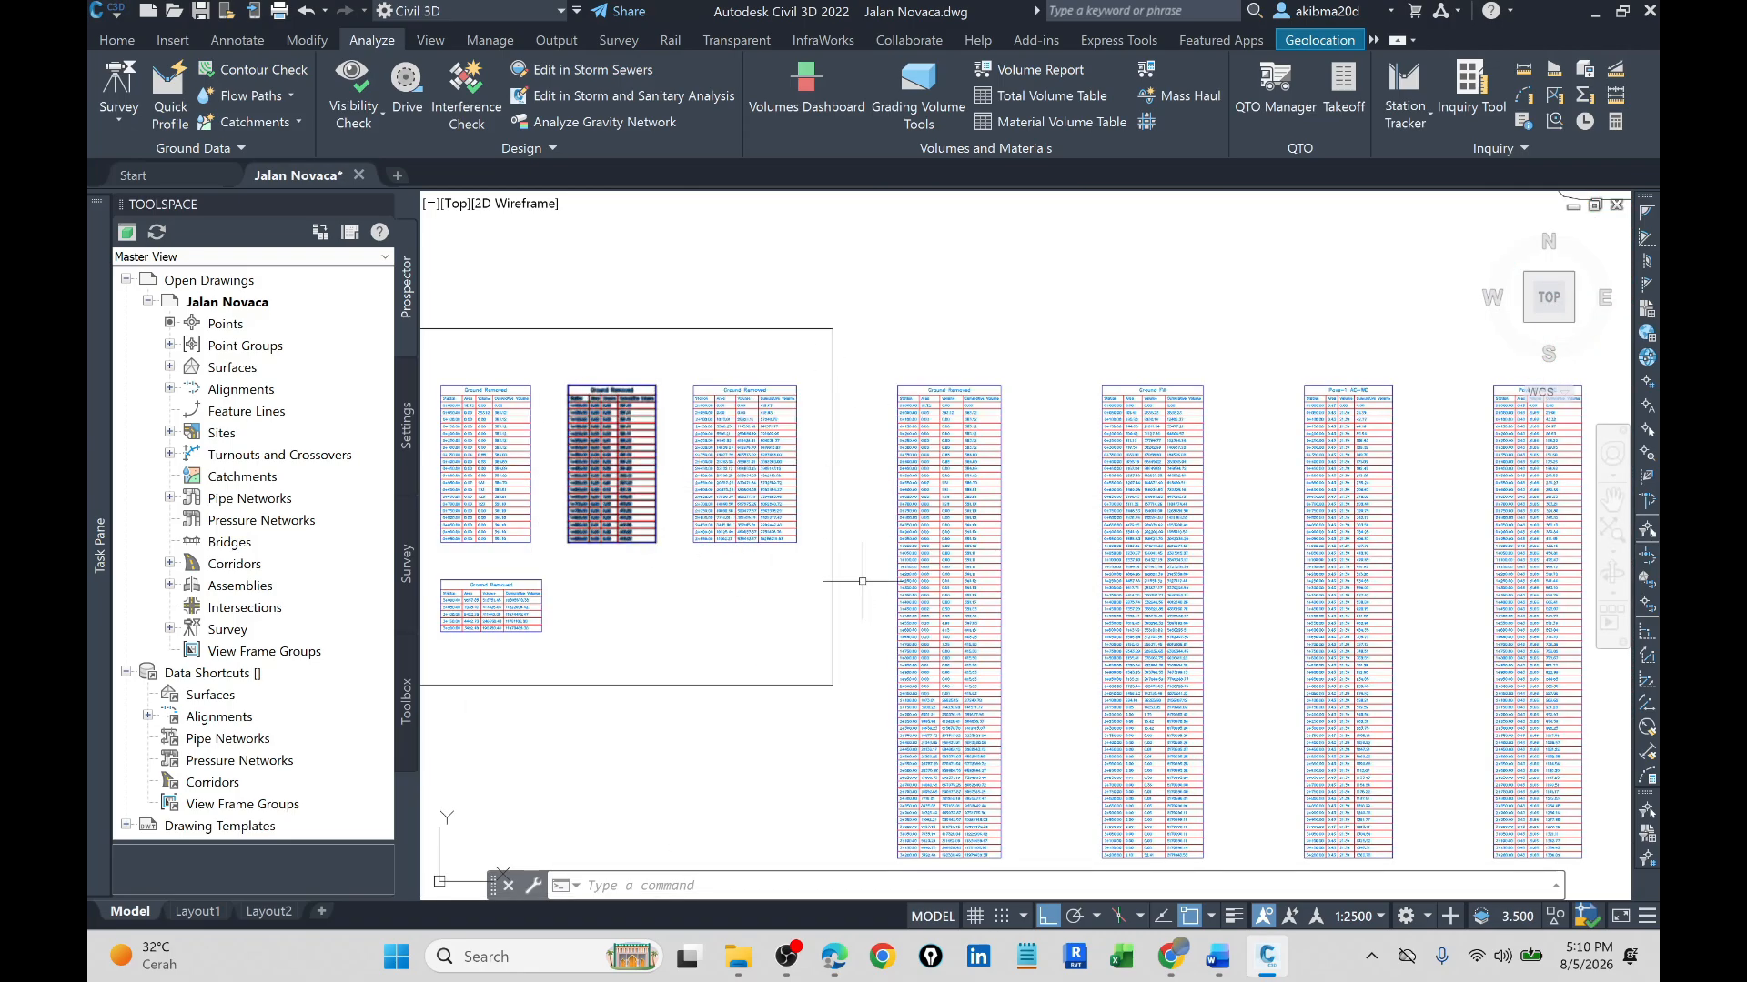
scroll(882, 592, "down", 2)
scroll(722, 653, "up", 2)
left_click(939, 688)
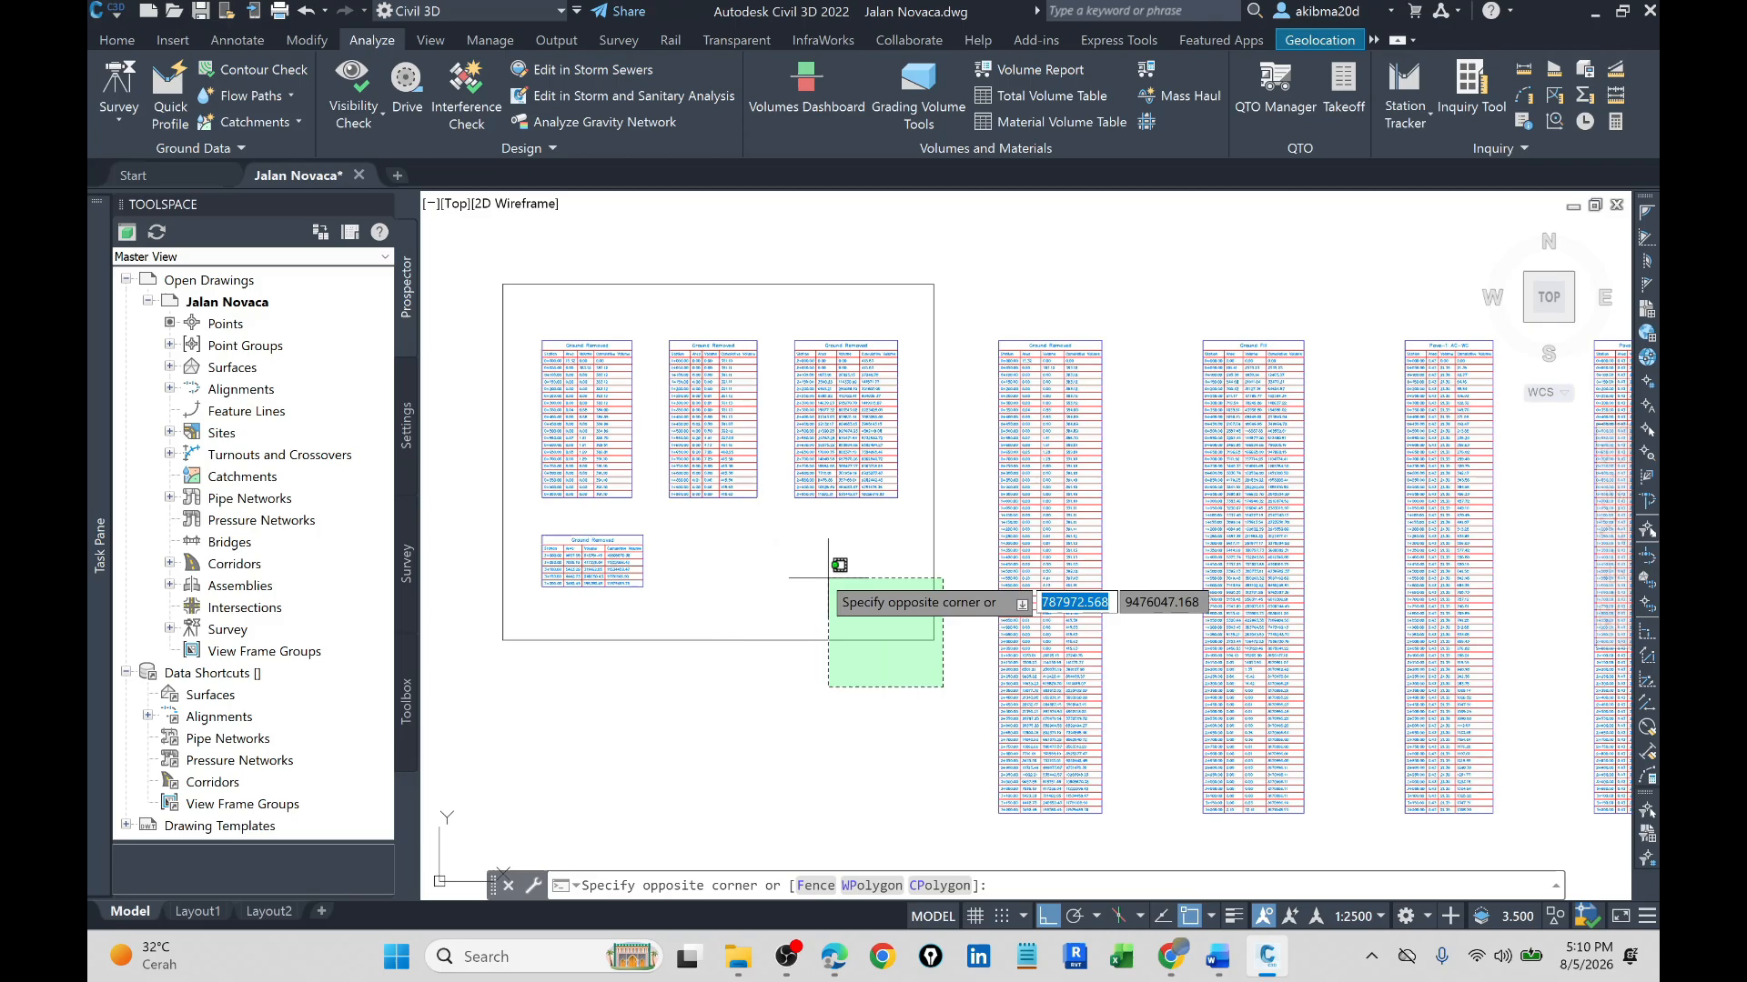
left_click(465, 262)
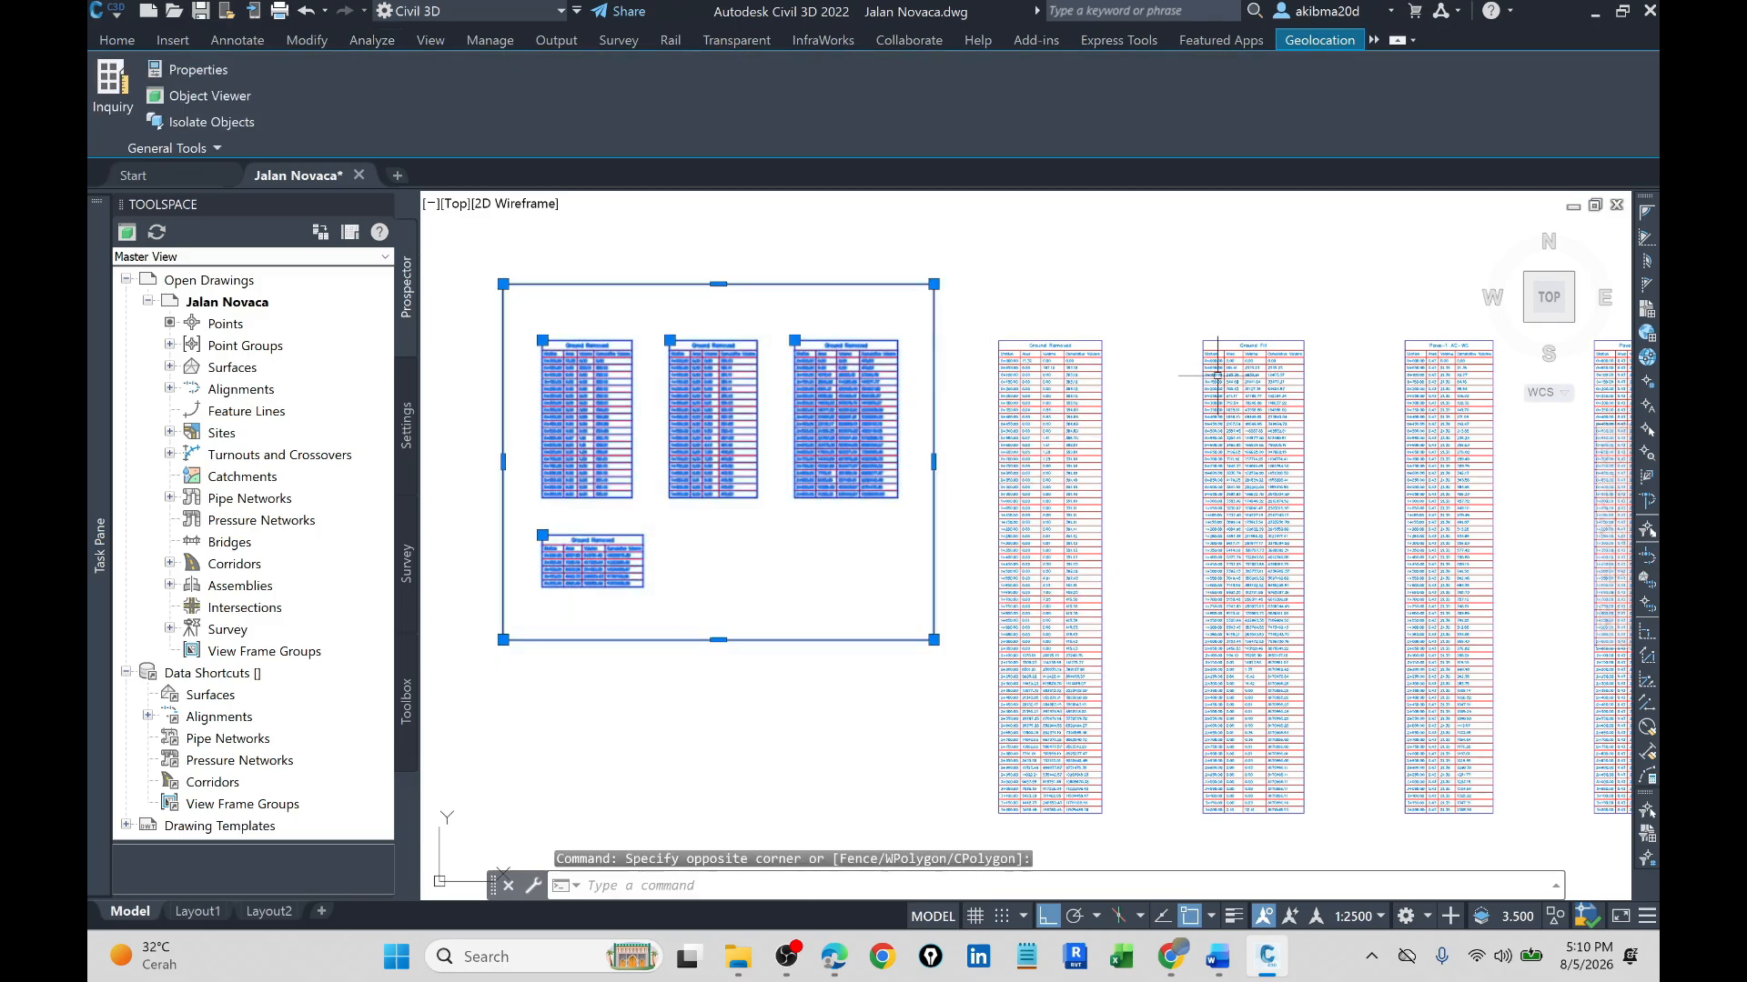
key("Delete")
- Examine the row of material volume tables from Ground Removed to Barrier, checking their titles, columns and spacing
scroll(780, 545, "down", 4)
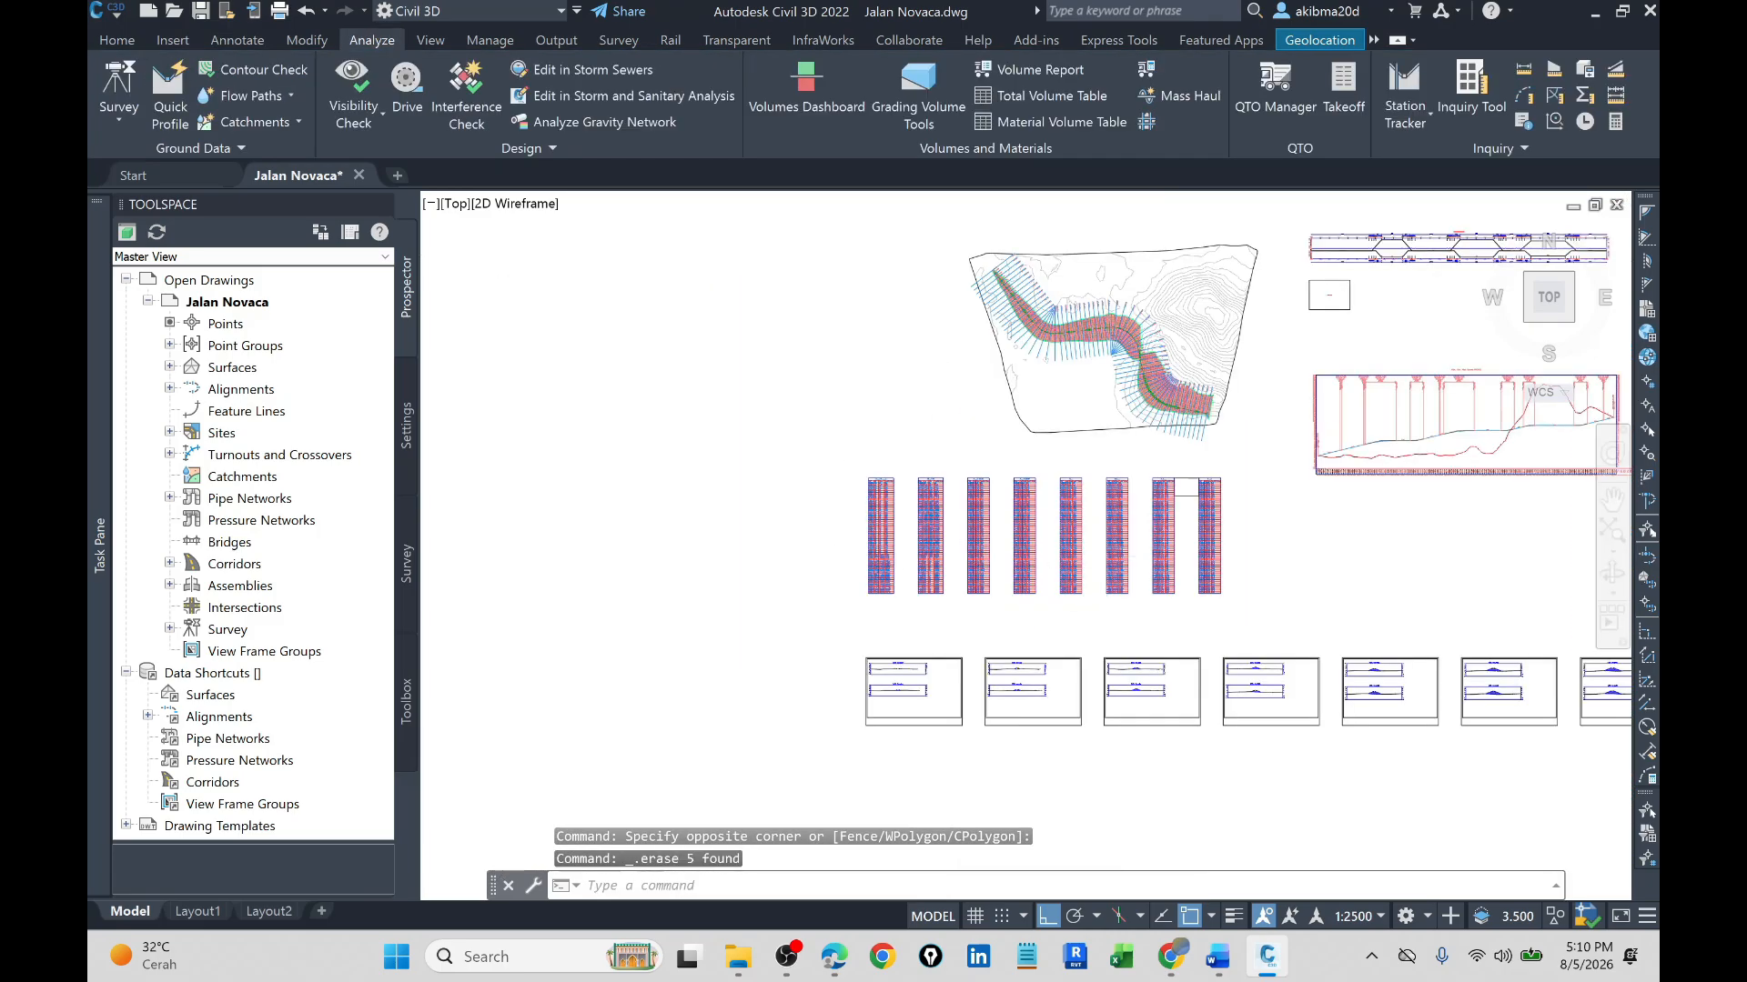
scroll(1161, 537, "up", 3)
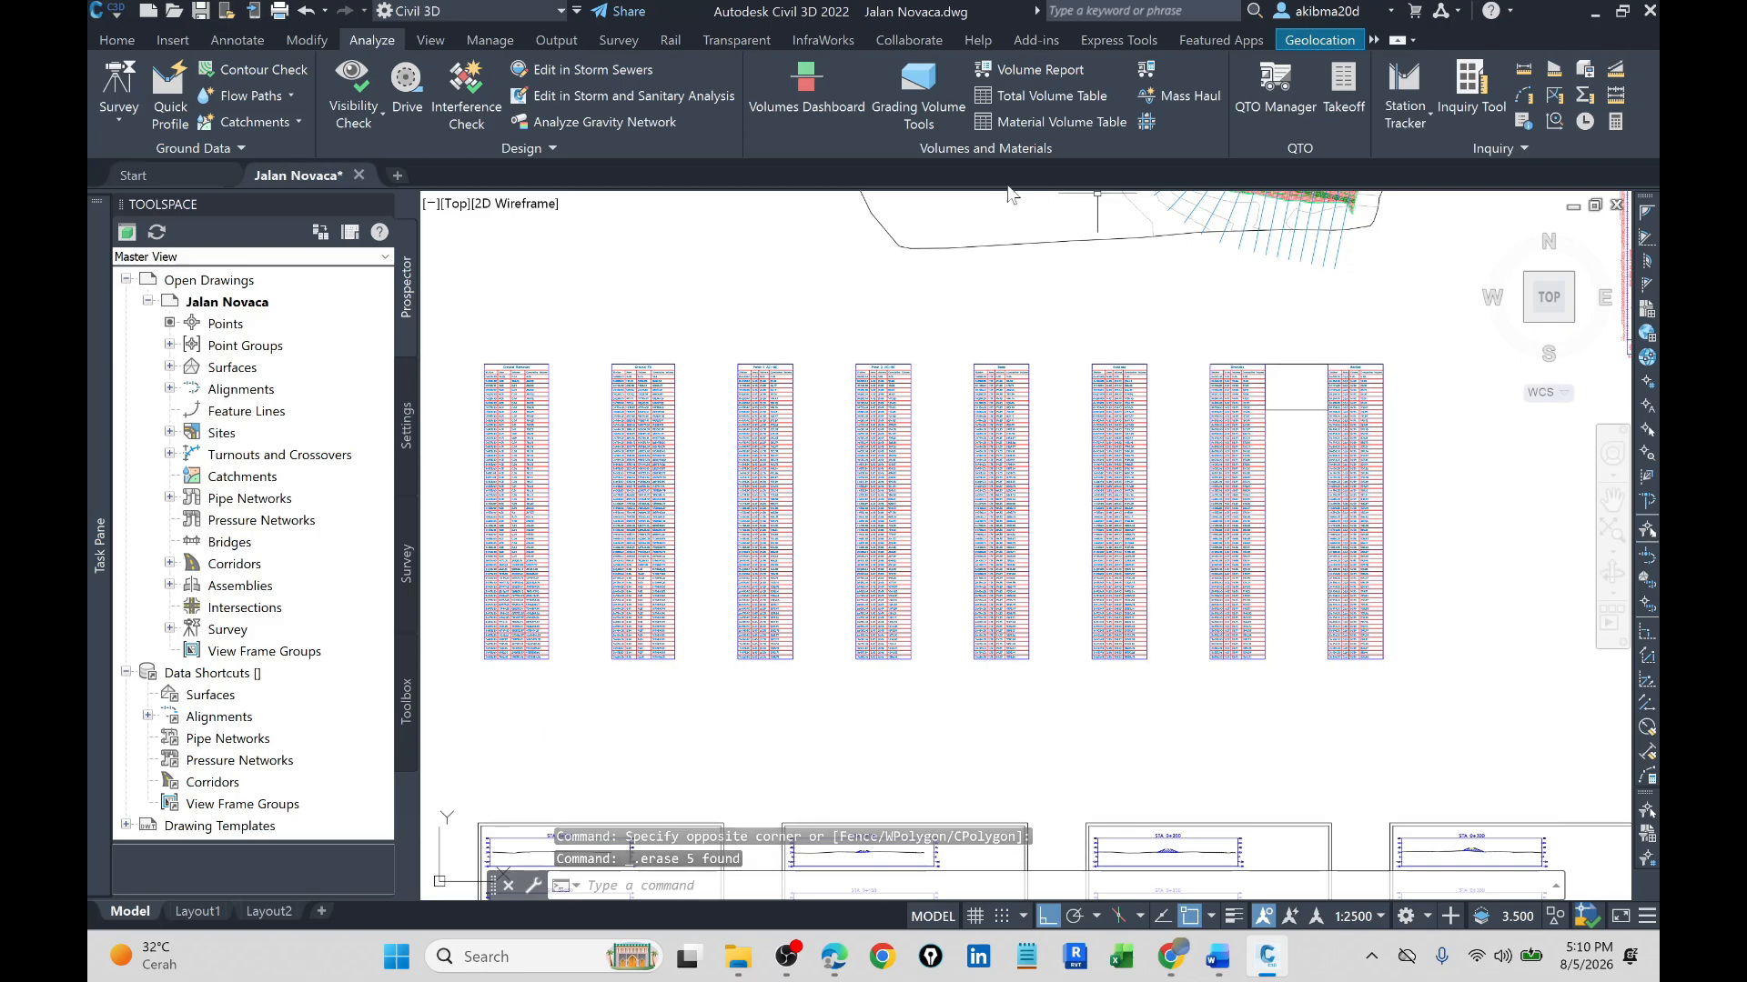
scroll(1363, 380, "up", 8)
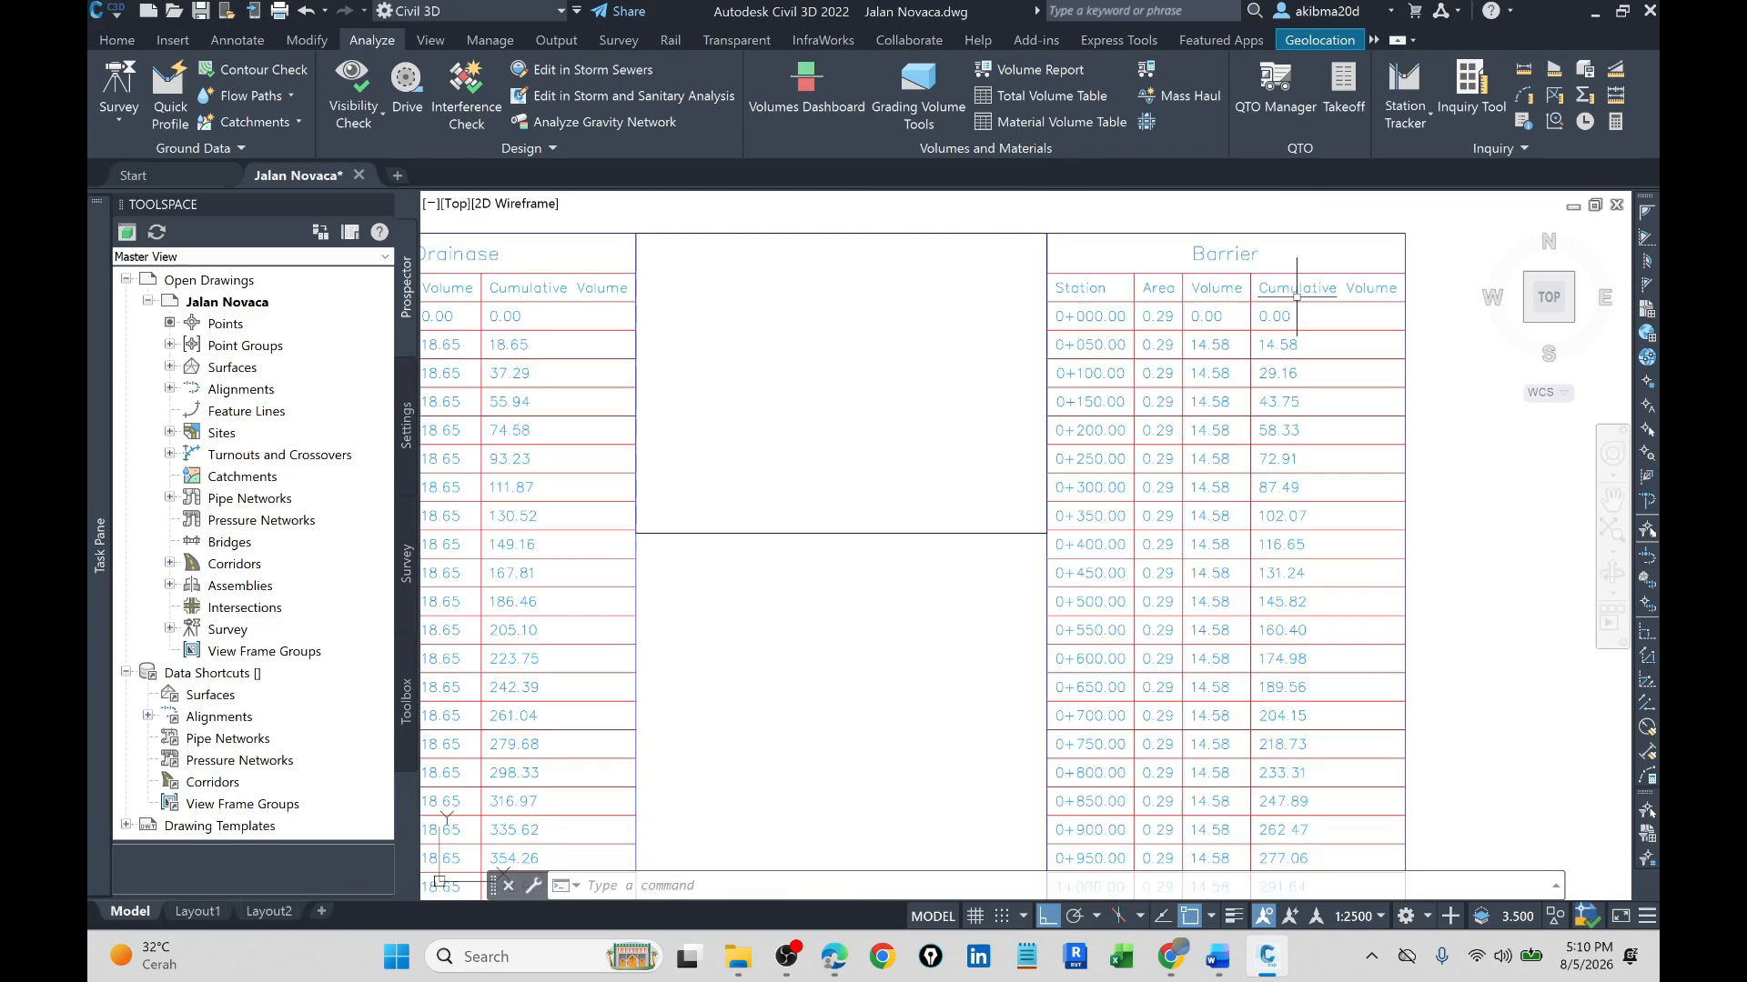
scroll(1261, 439, "down", 2)
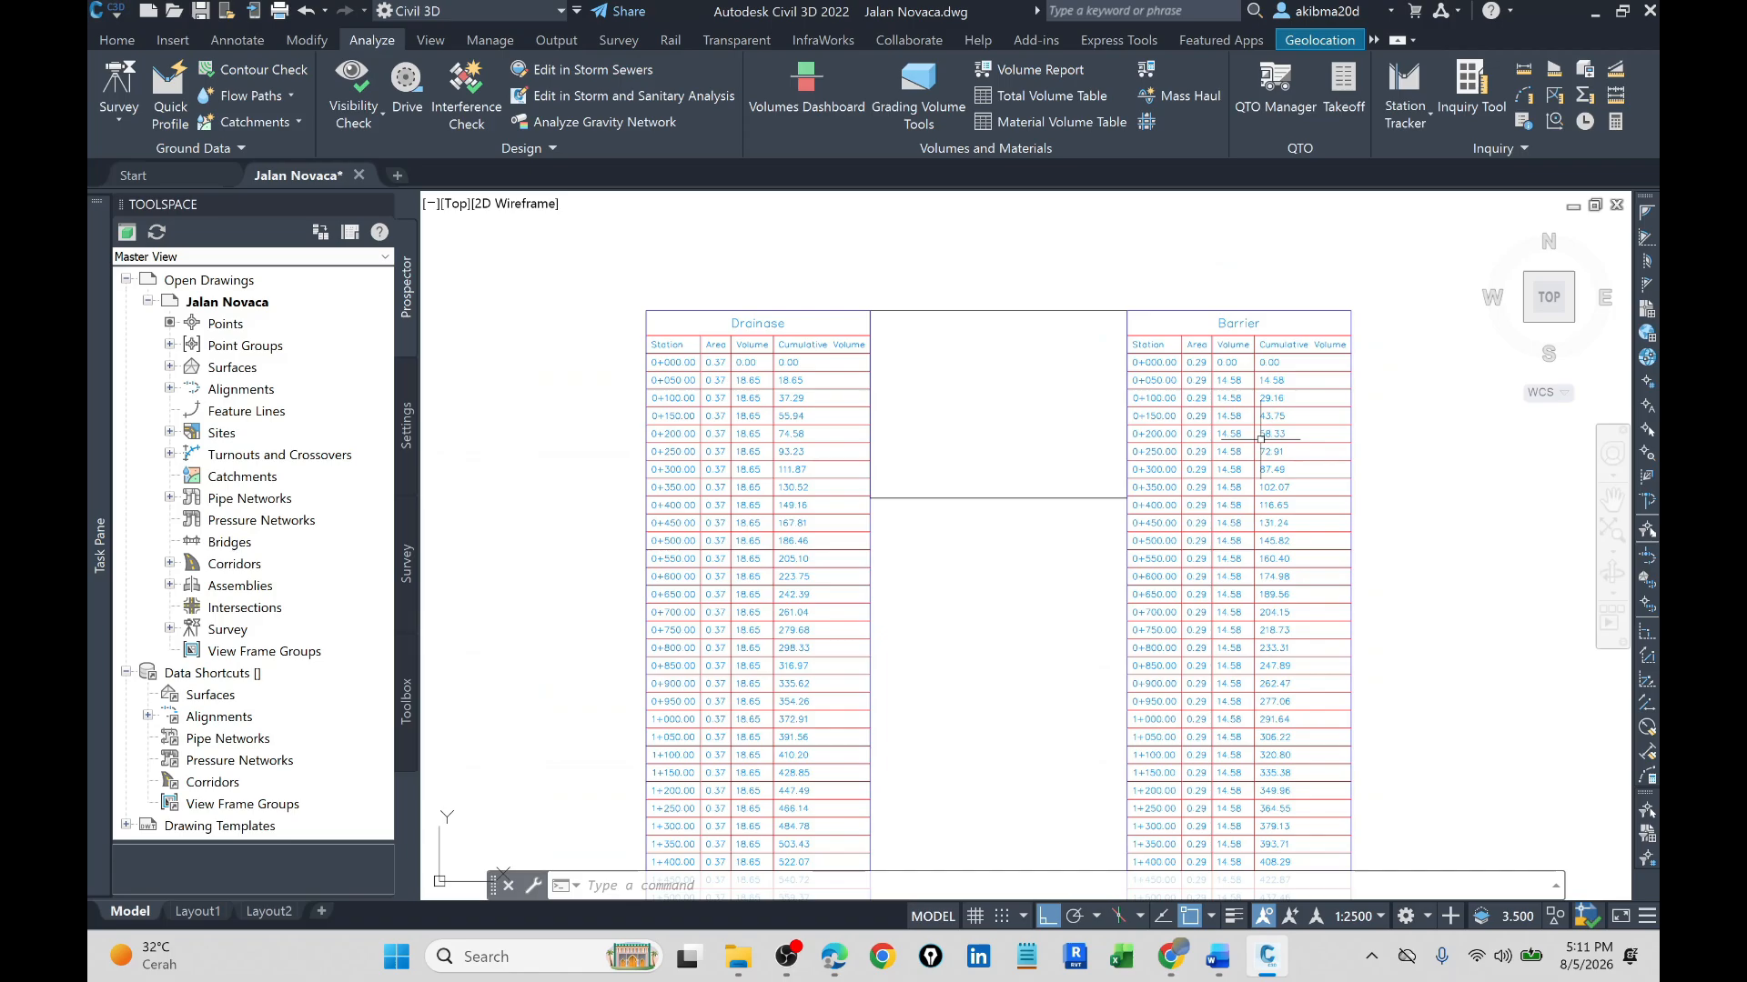
scroll(1363, 441, "down", 5)
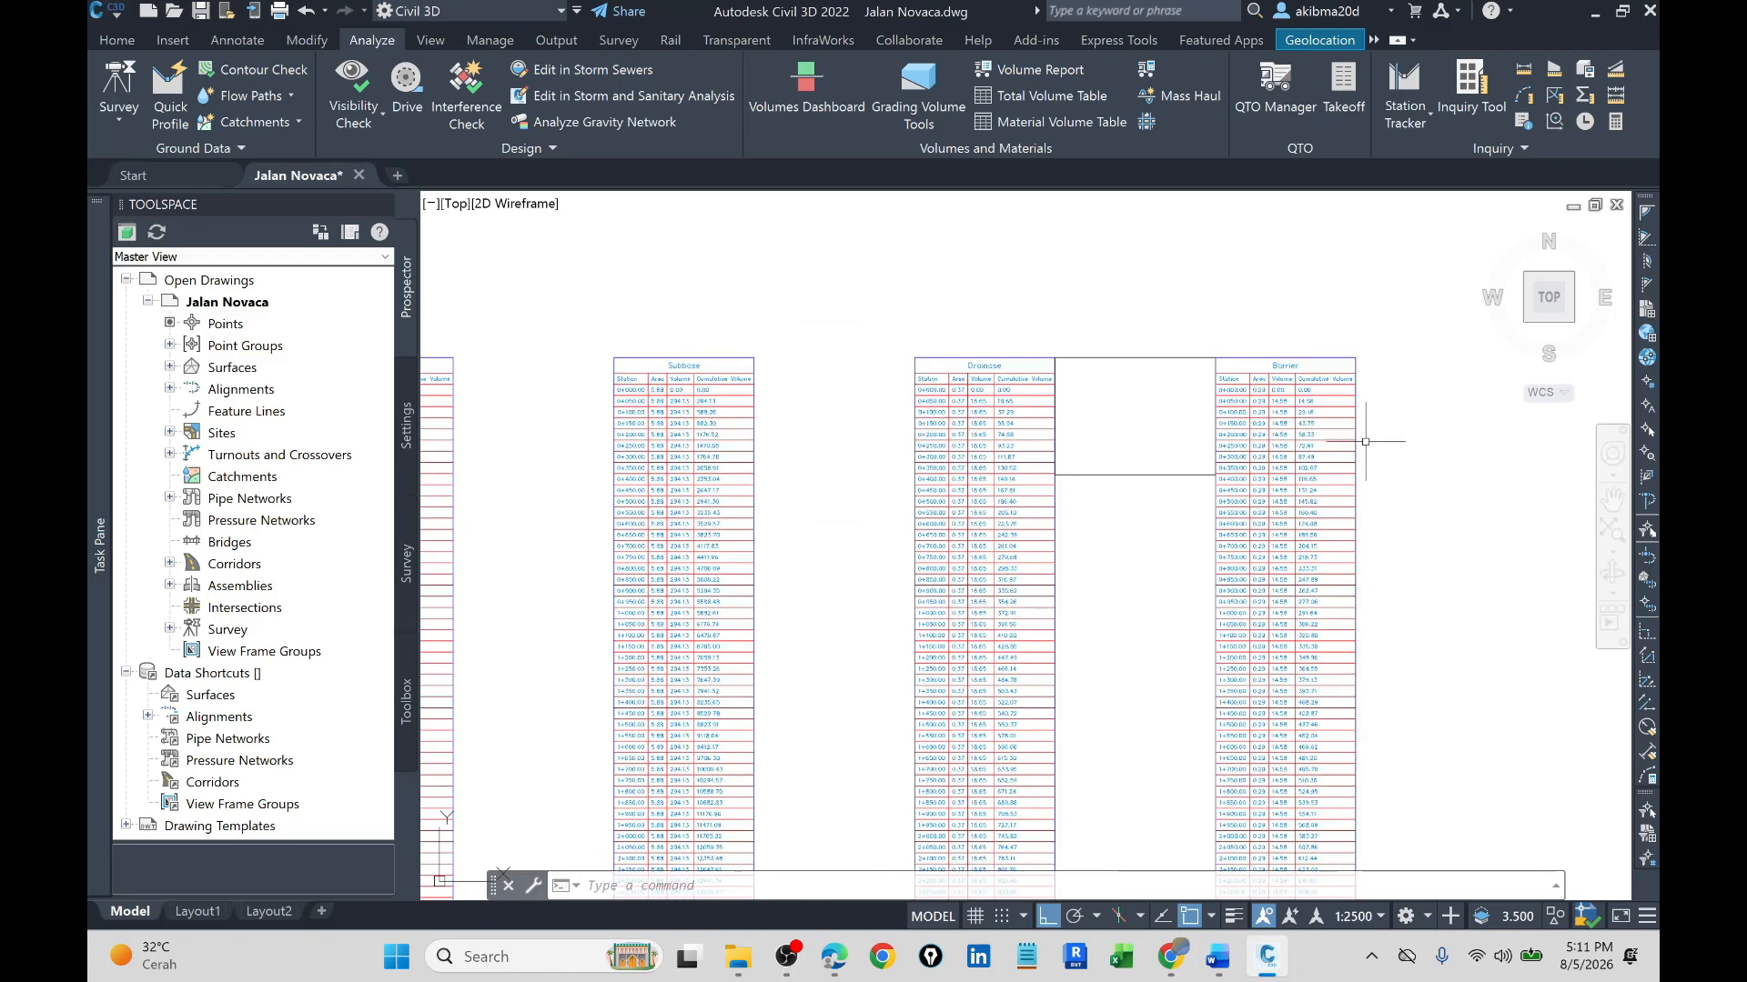
scroll(1191, 414, "down", 1)
scroll(1038, 435, "up", 5)
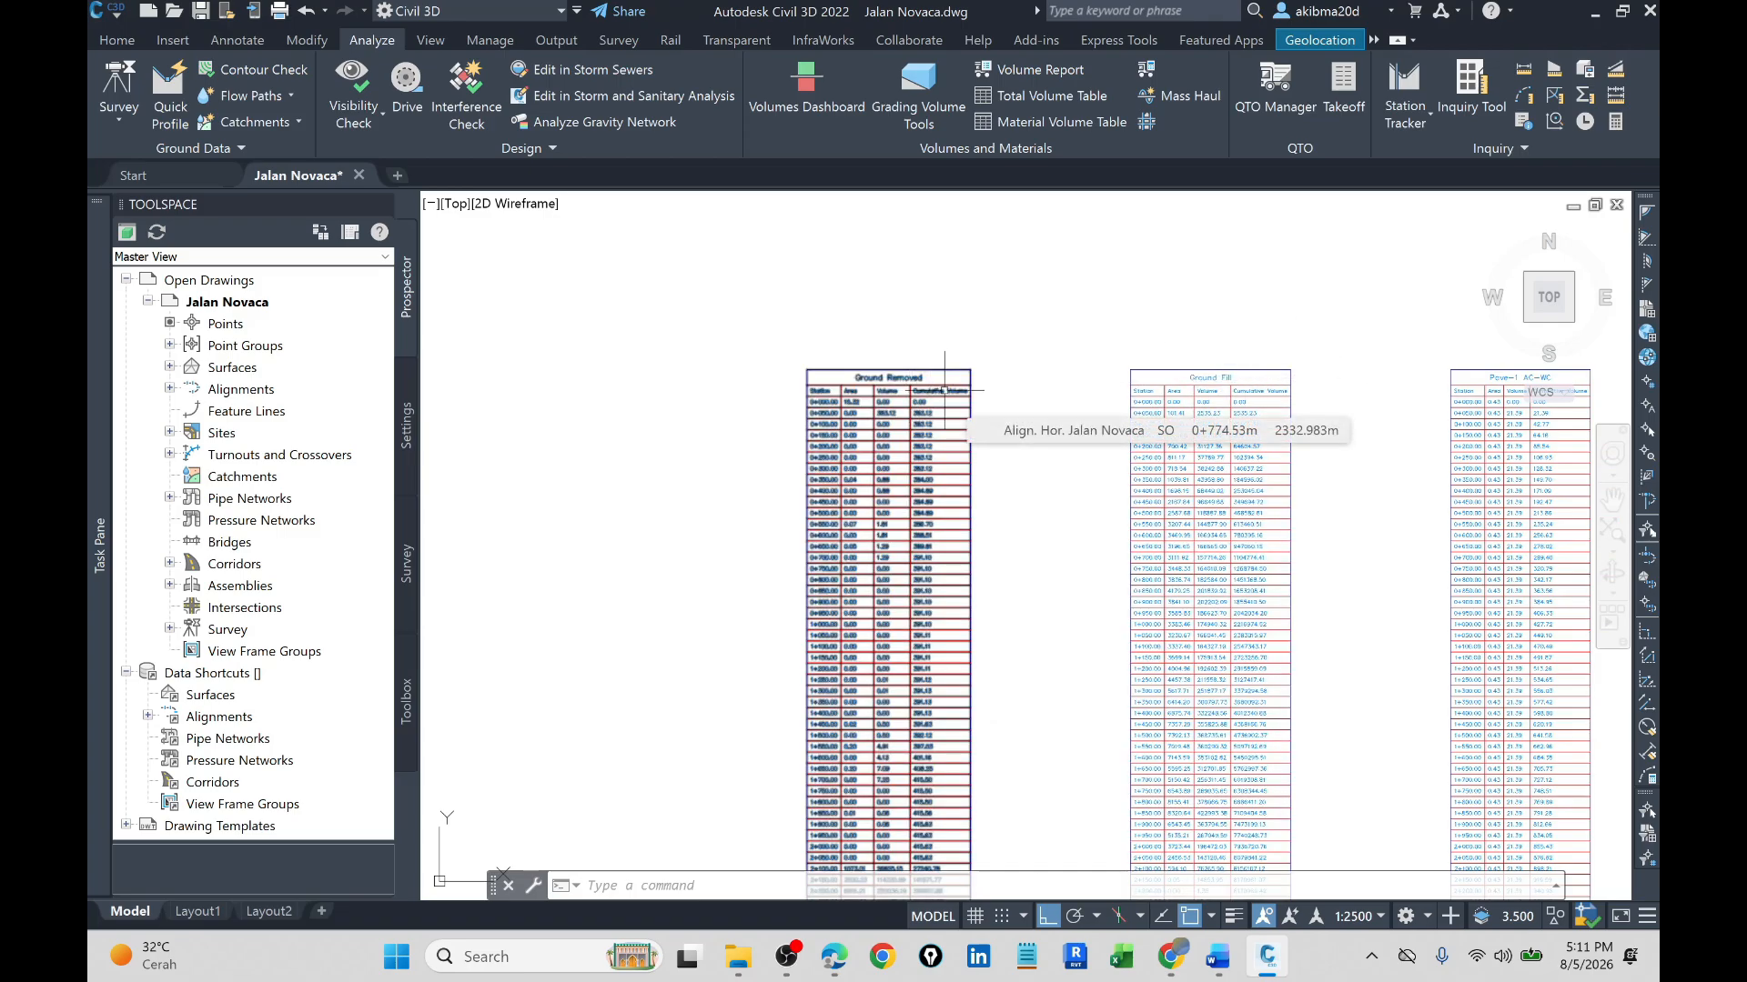
scroll(855, 465, "down", 1)
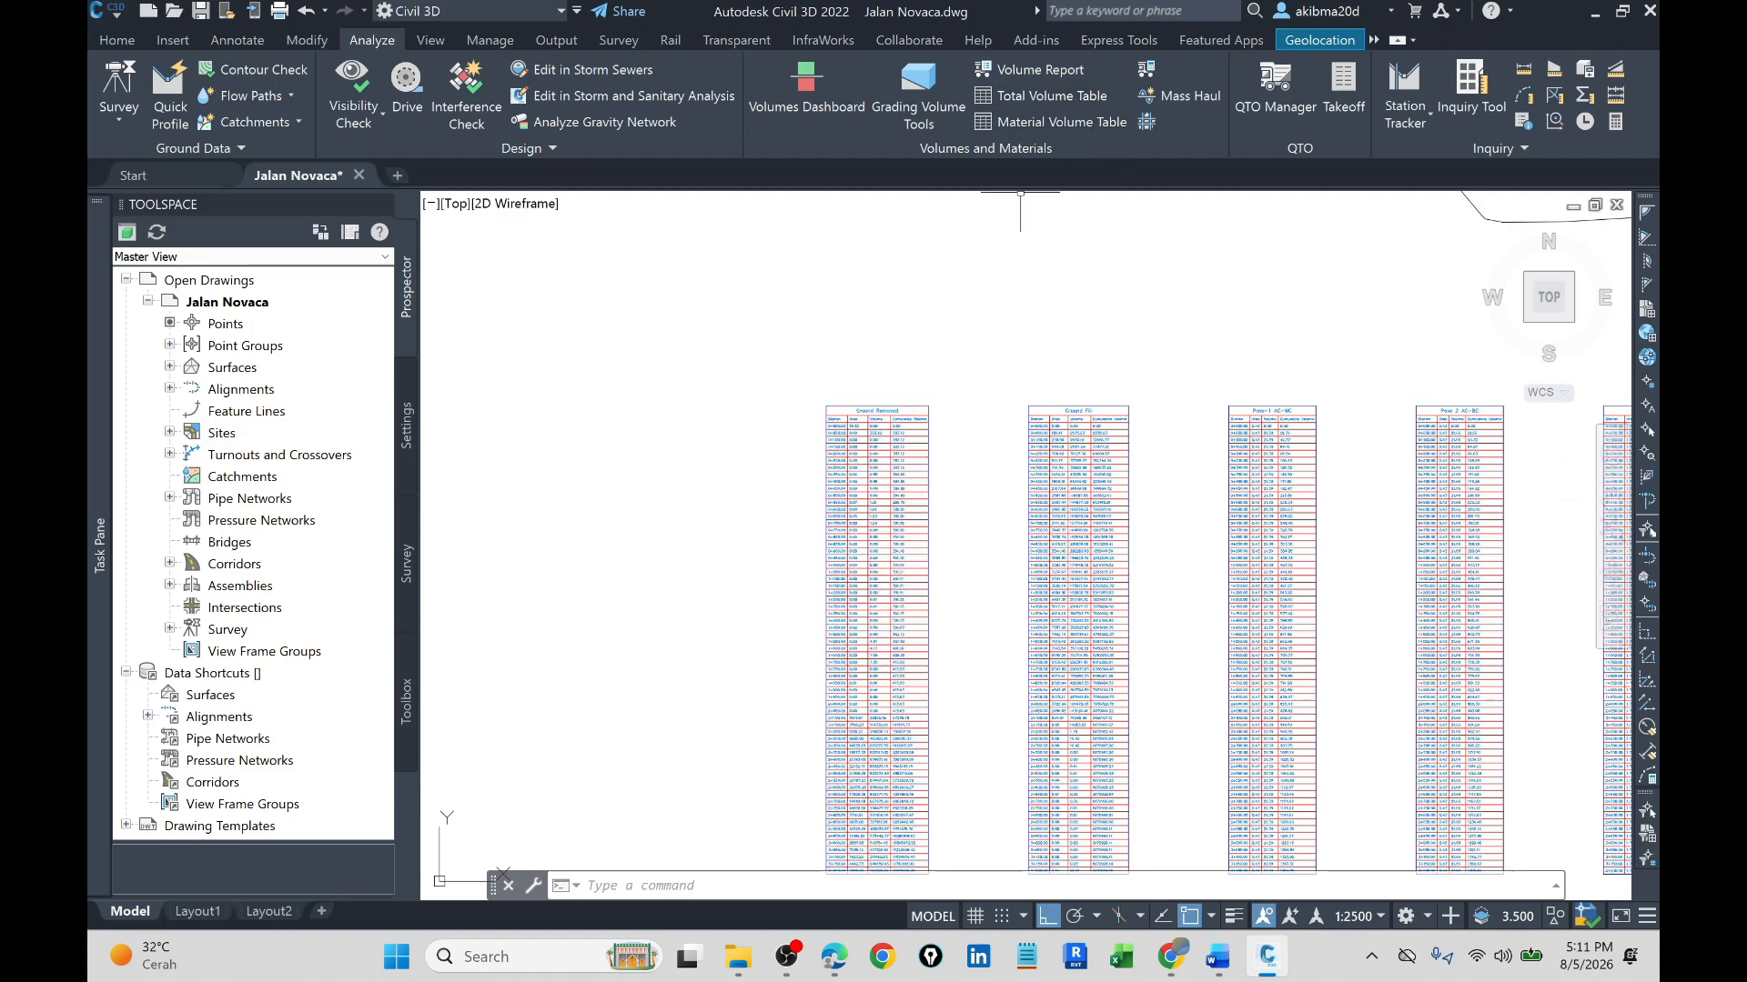
scroll(775, 374, "down", 1)
scroll(775, 374, "down", 1)
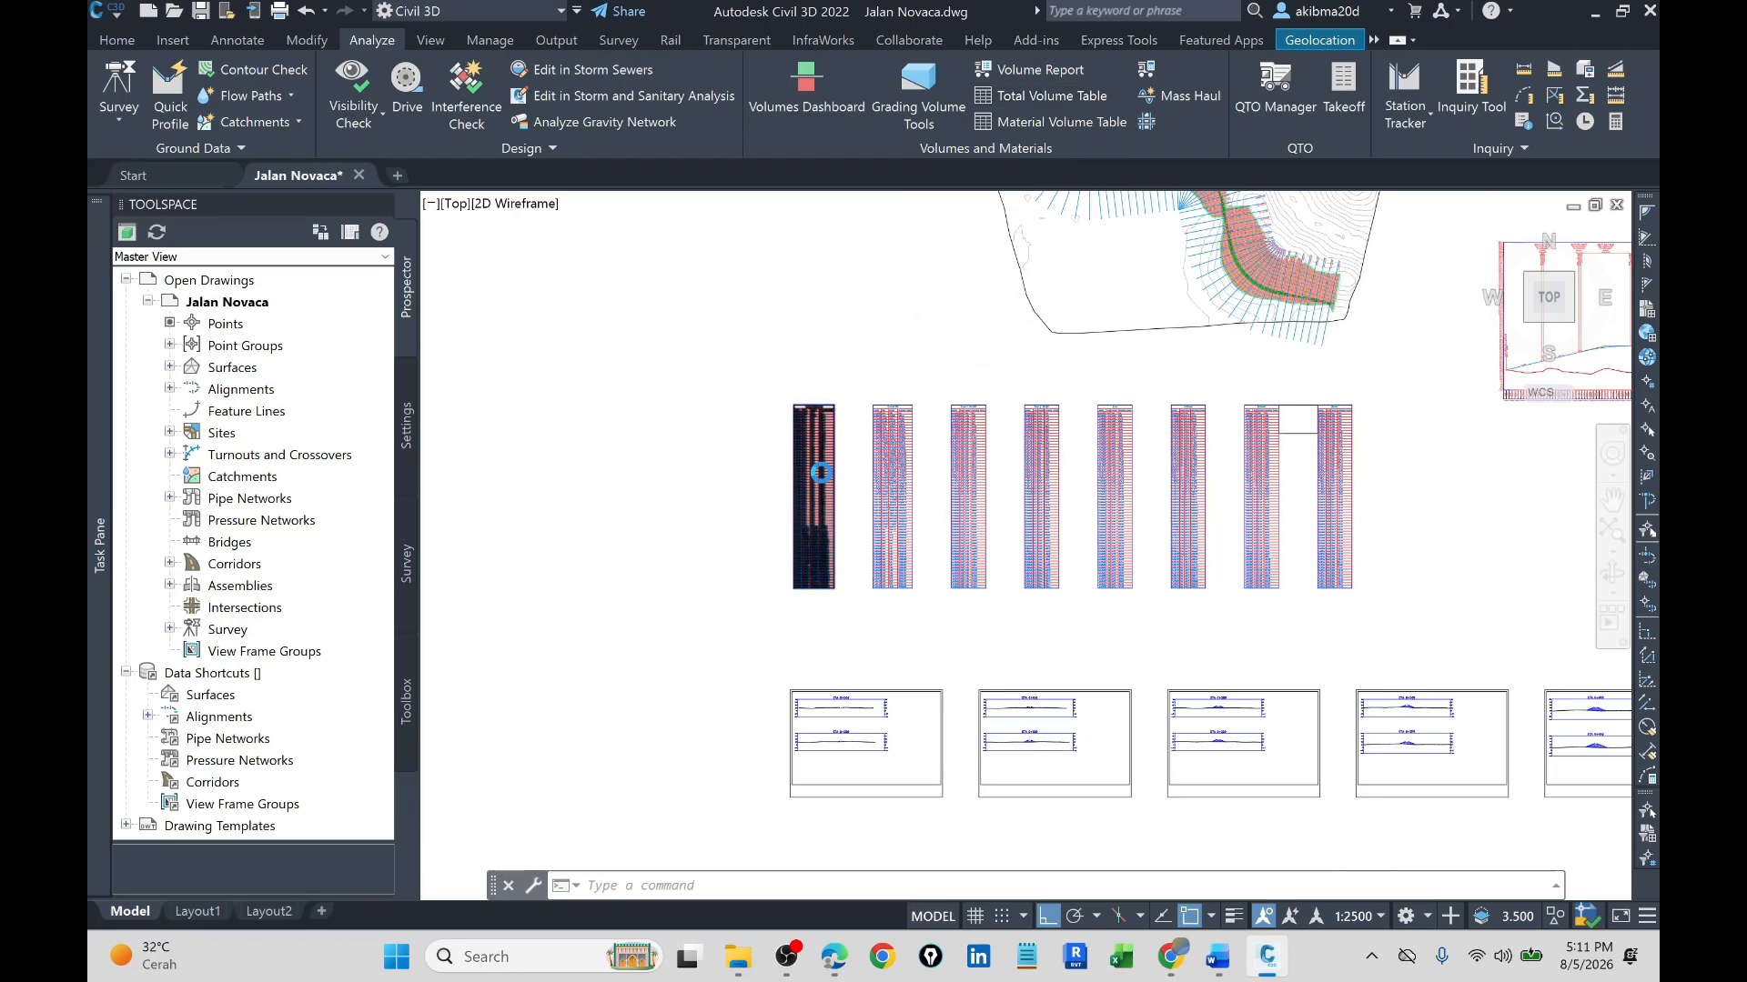
scroll(818, 468, "up", 2)
scroll(871, 314, "up", 2)
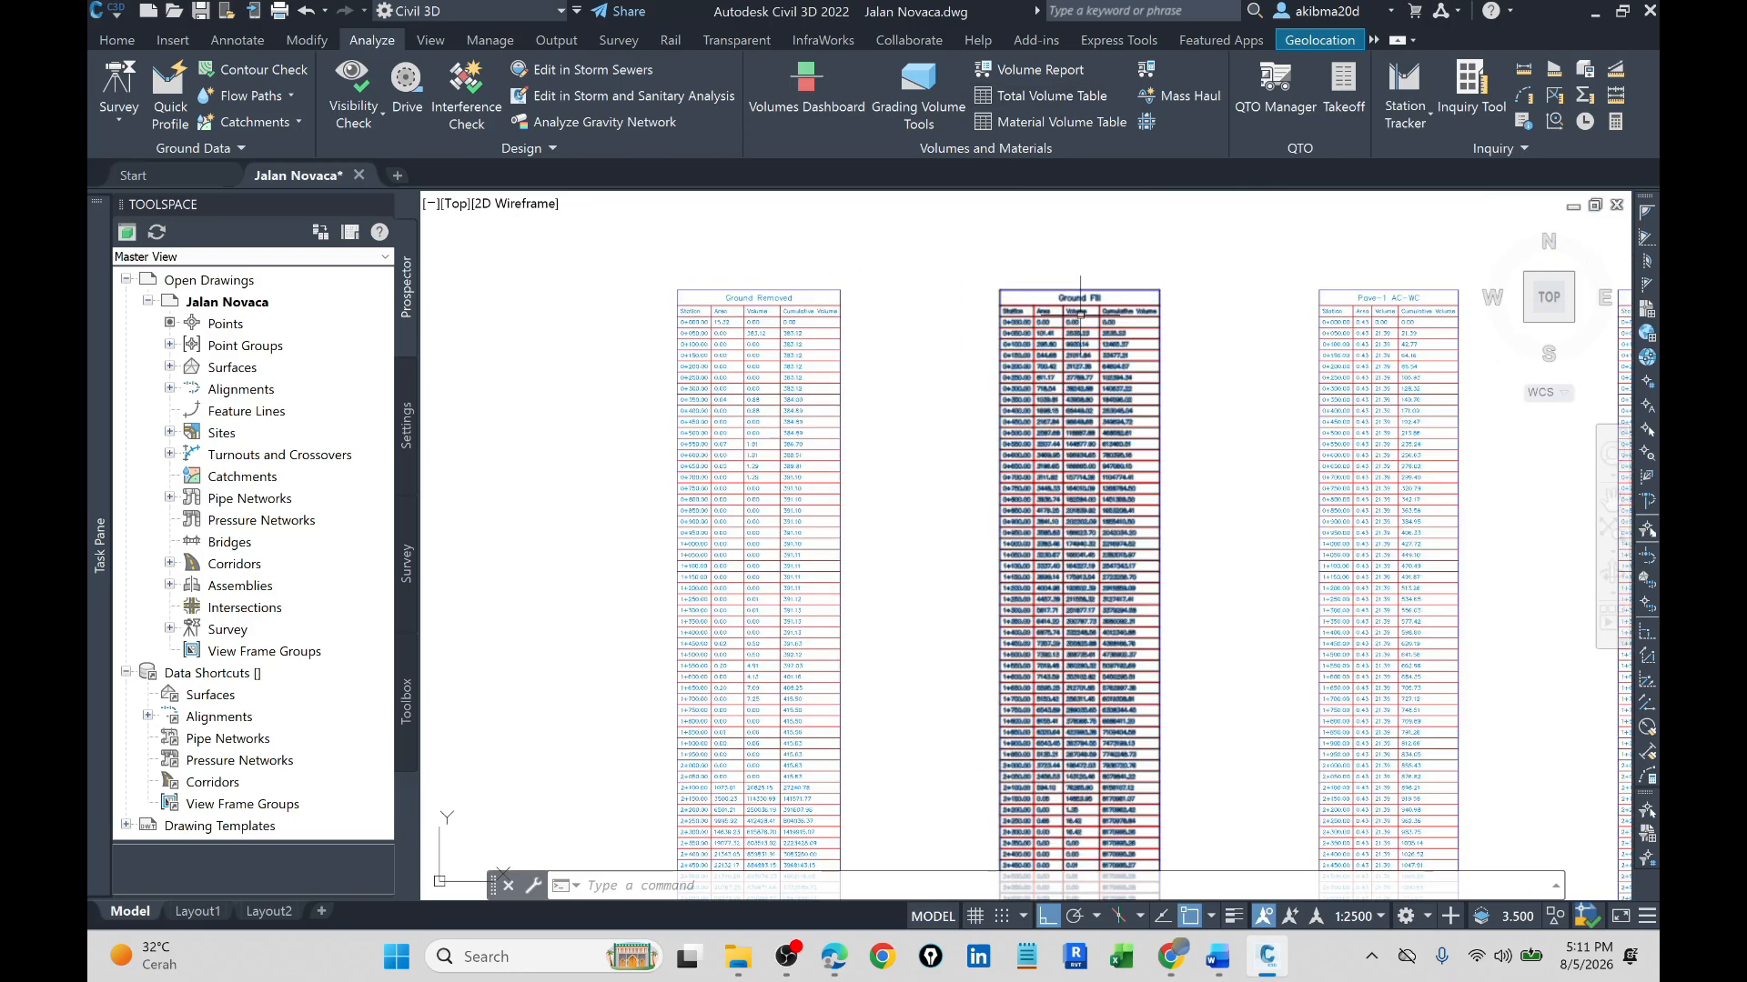
- Set up an unsplit Cut and Fill total volume table for Align. Hor. Jalan Novaca, SL Jalan Novaca and the 0. Nova- Cut and Fill list
left_click(1077, 95)
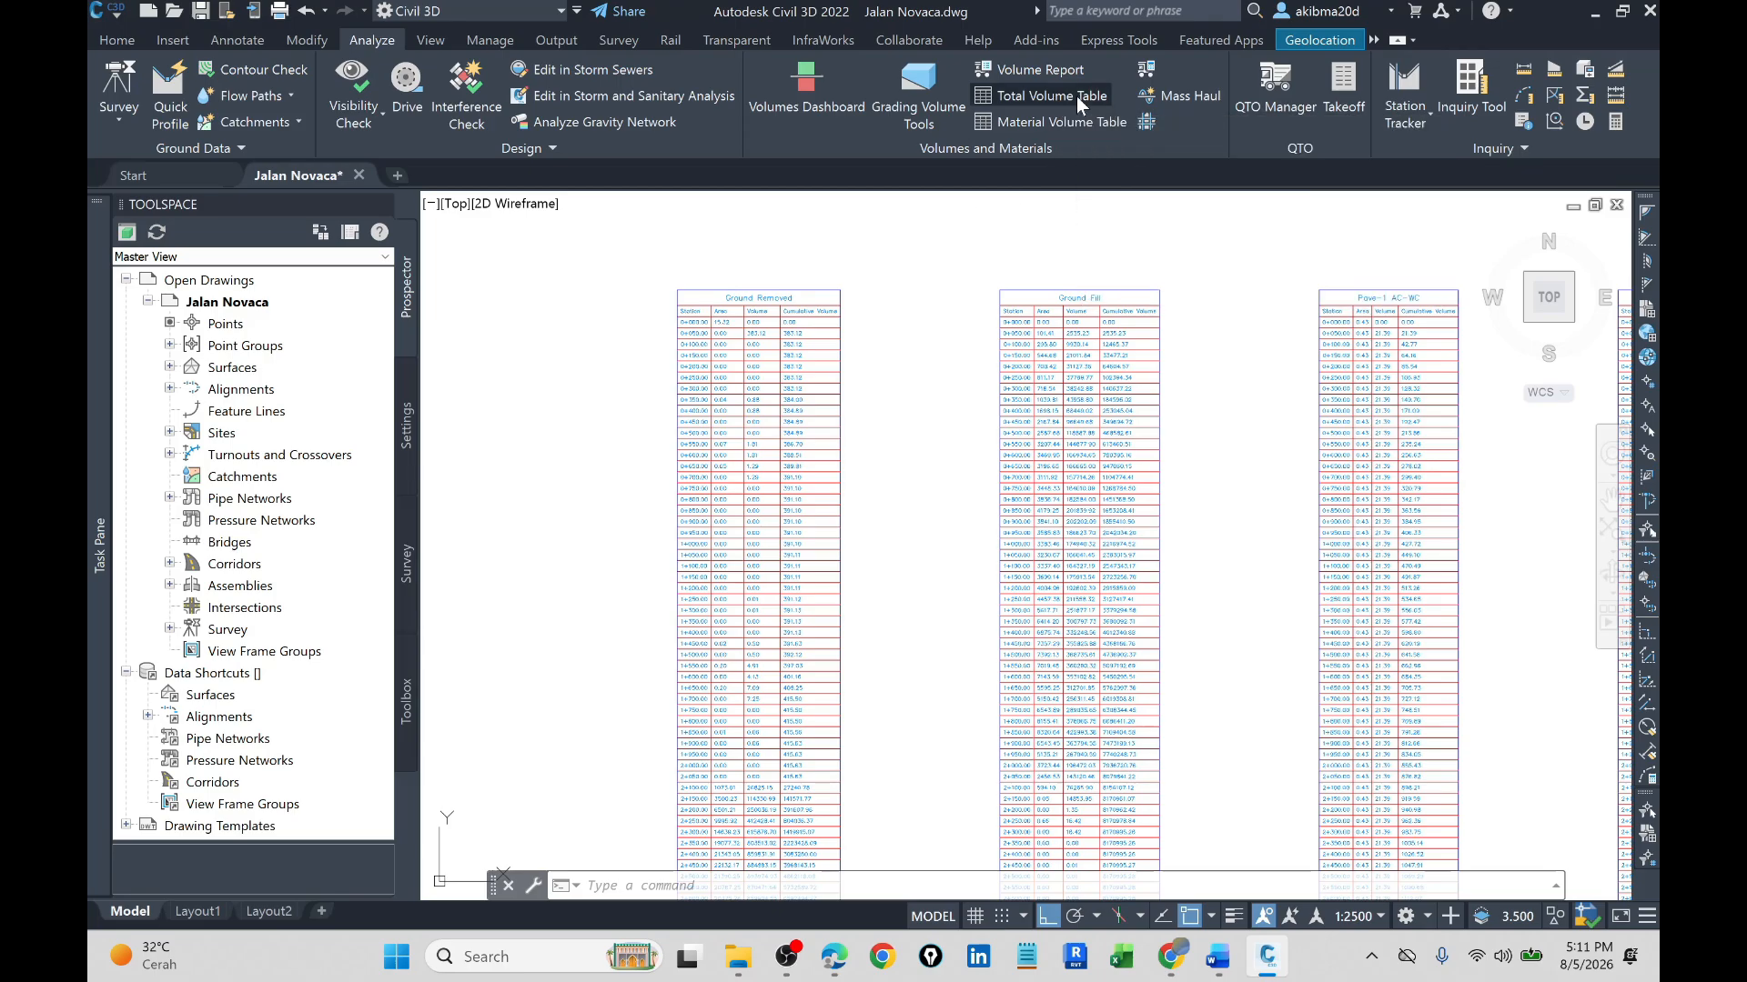
left_click_drag(1068, 140, 655, 168)
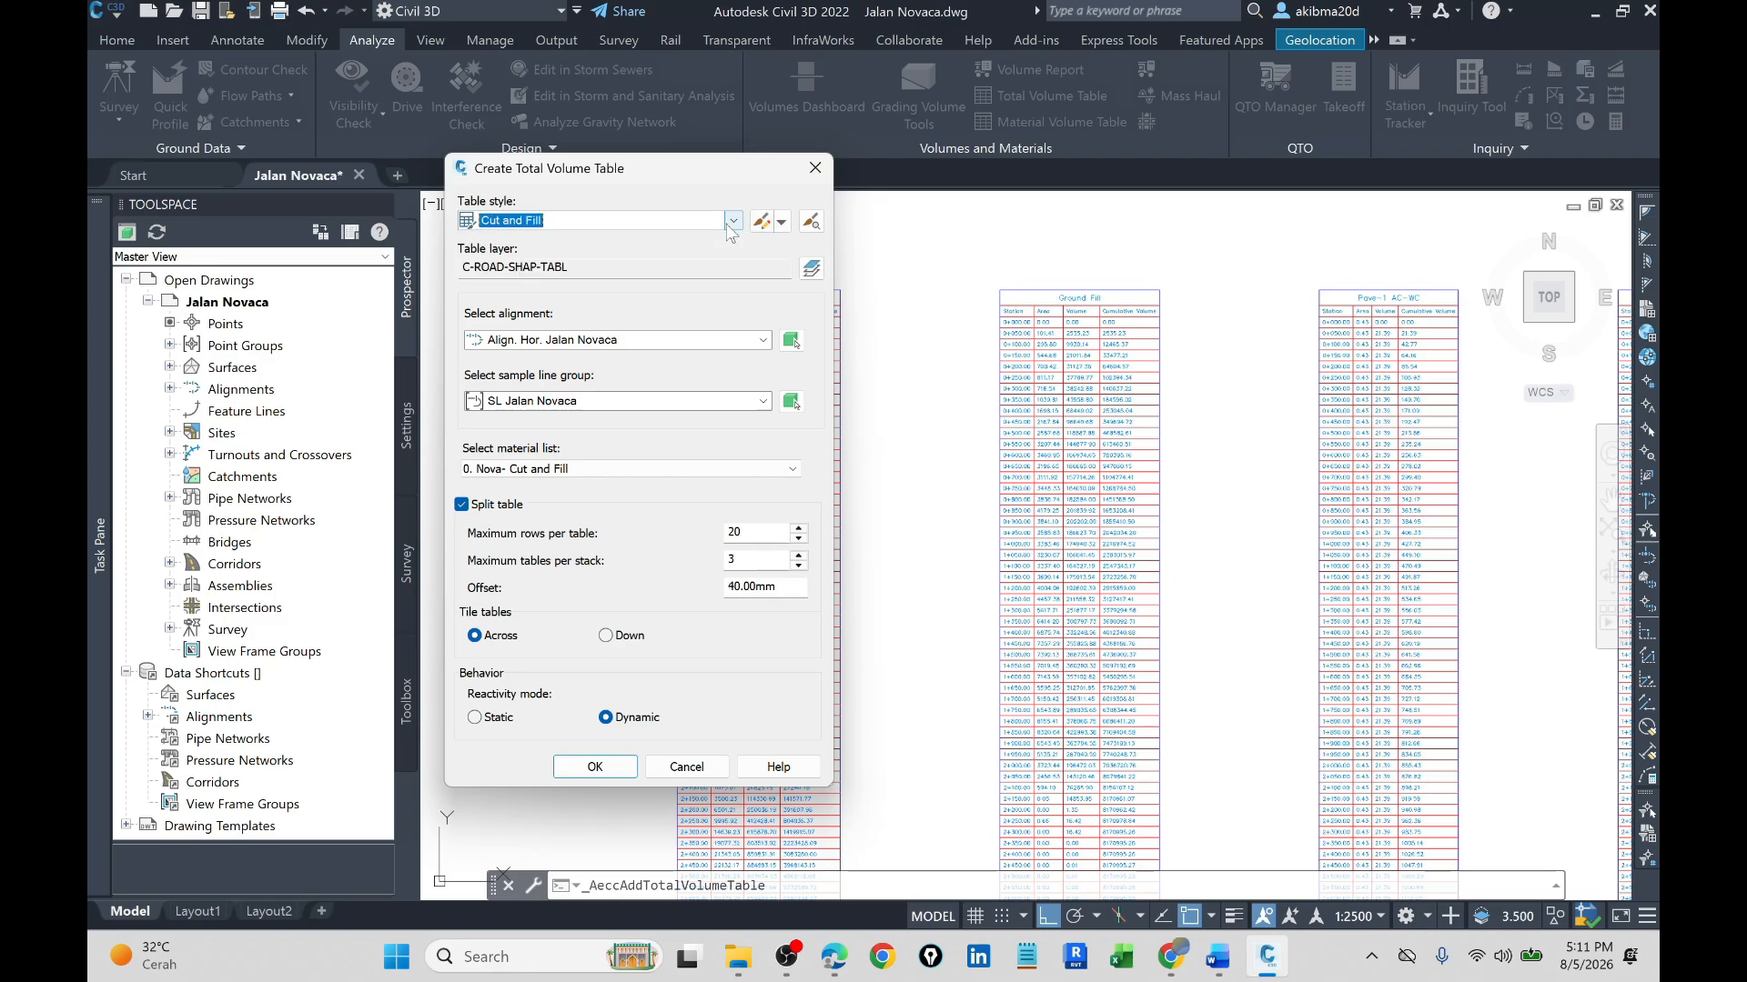
left_click(751, 346)
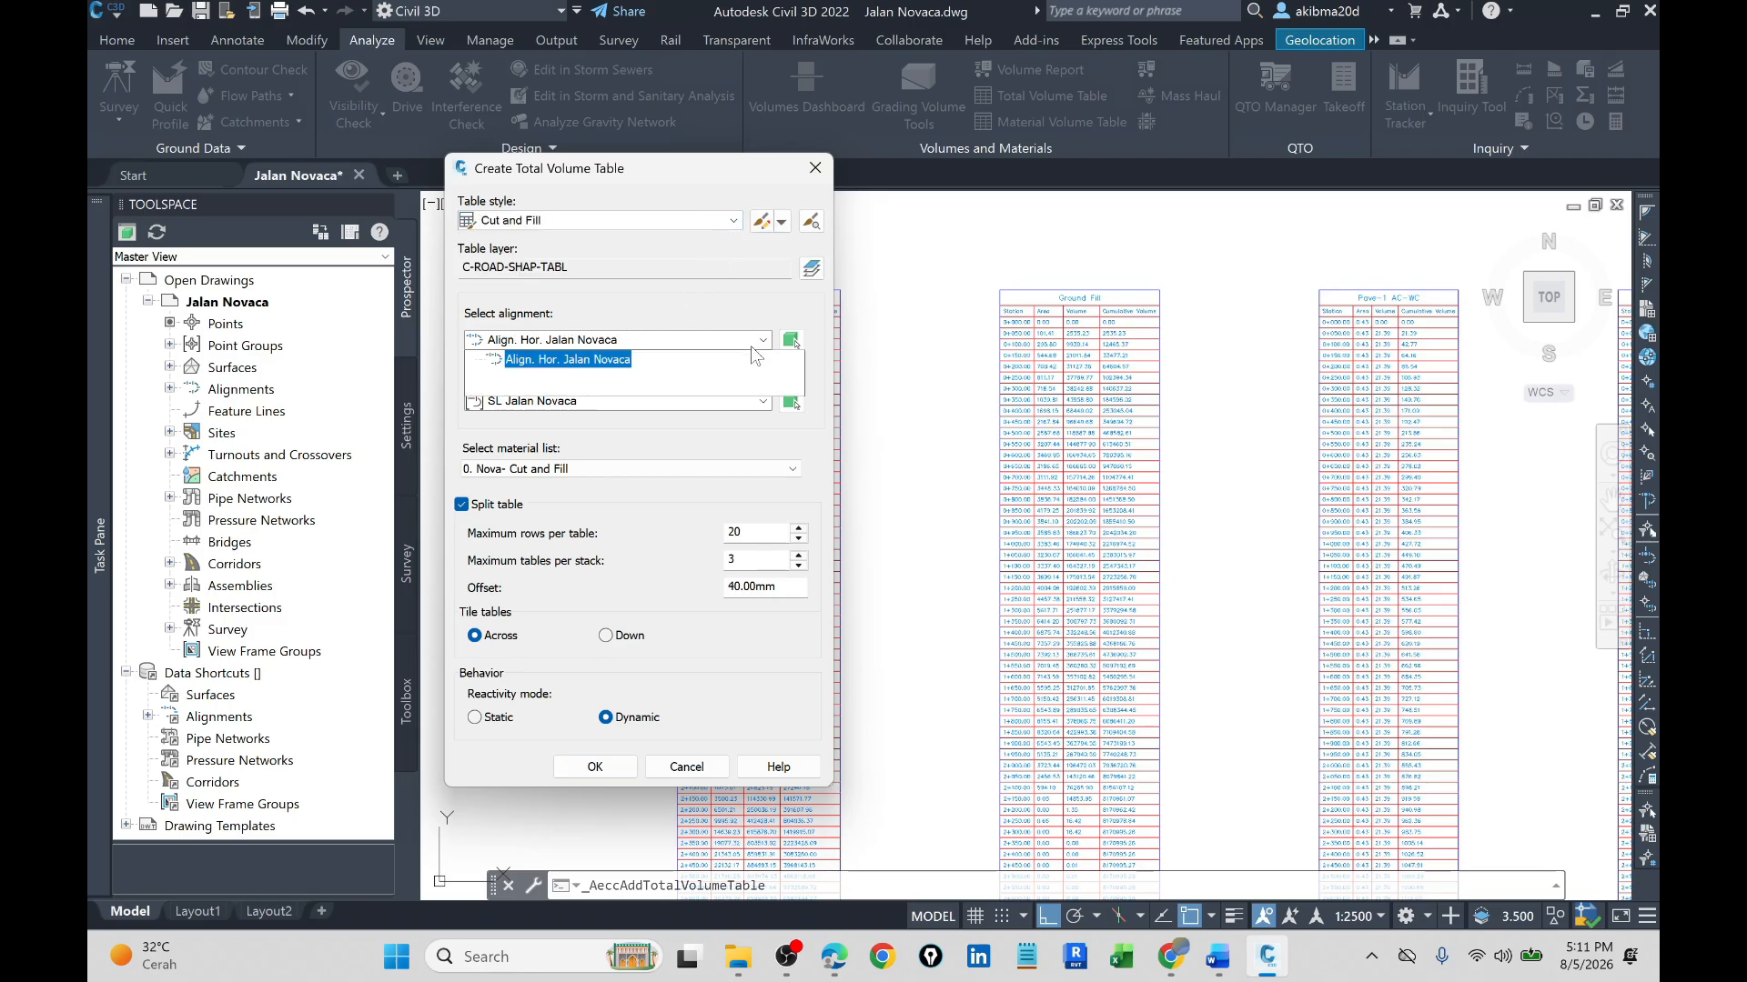
left_click(611, 364)
left_click(751, 417)
left_click(602, 423)
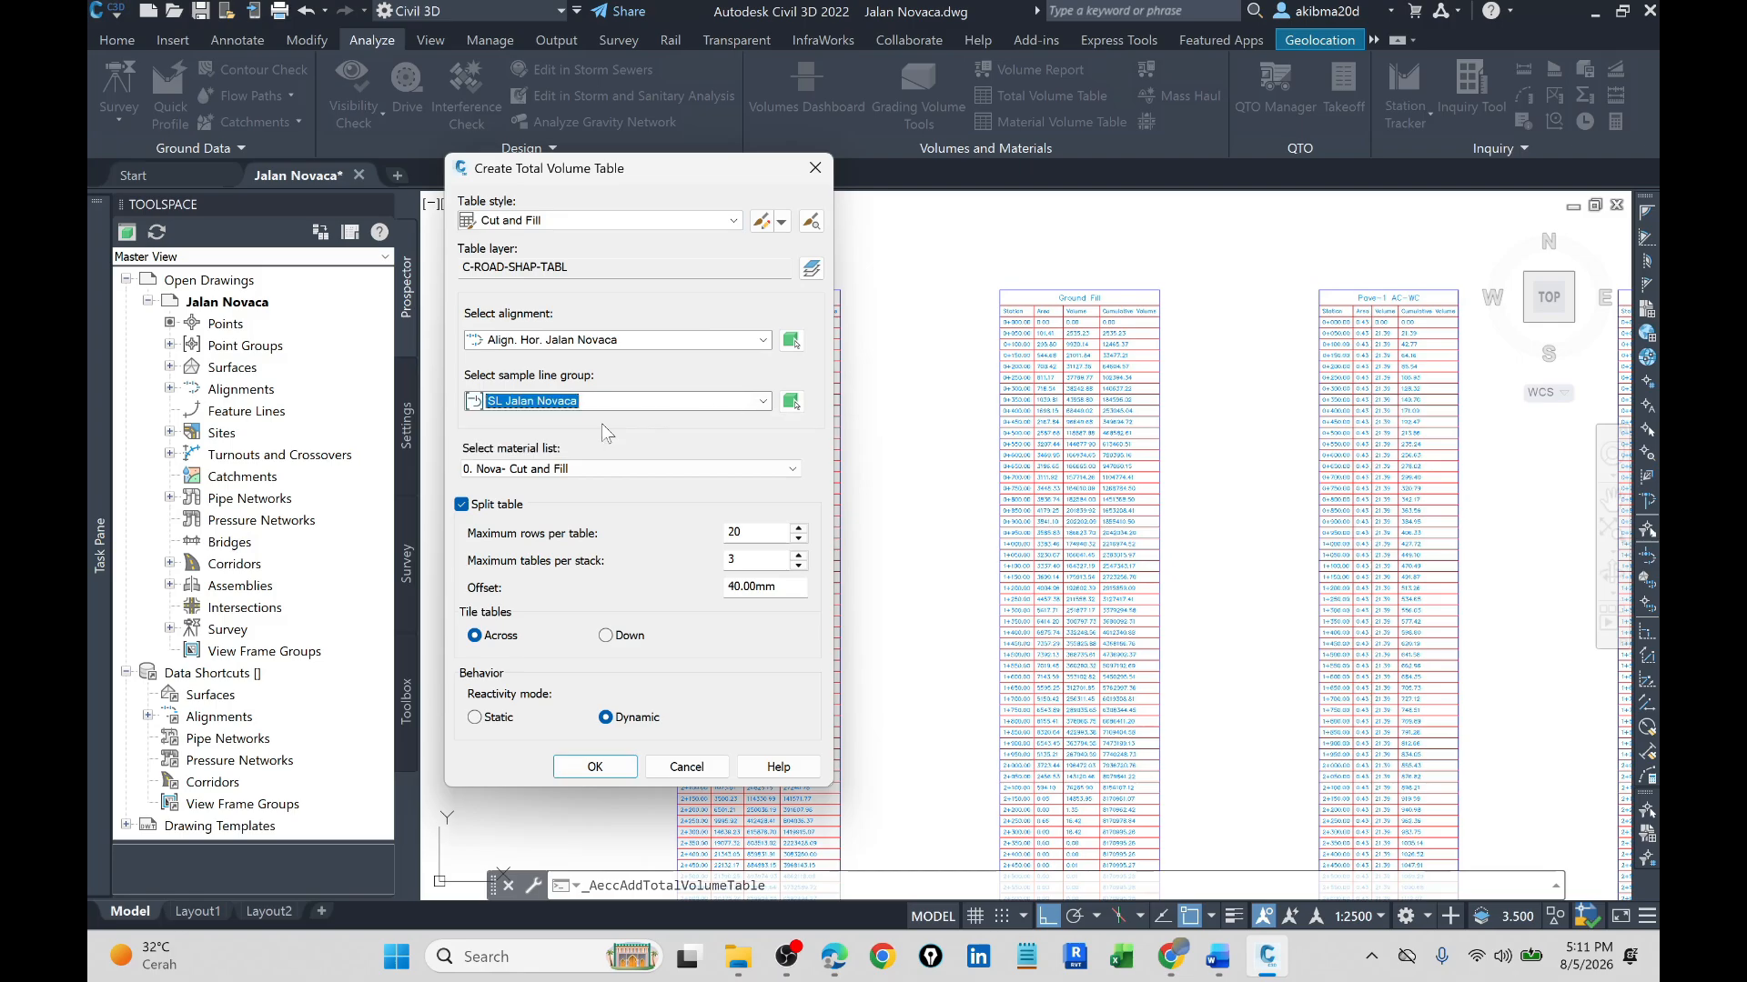
left_click(675, 467)
left_click(586, 479)
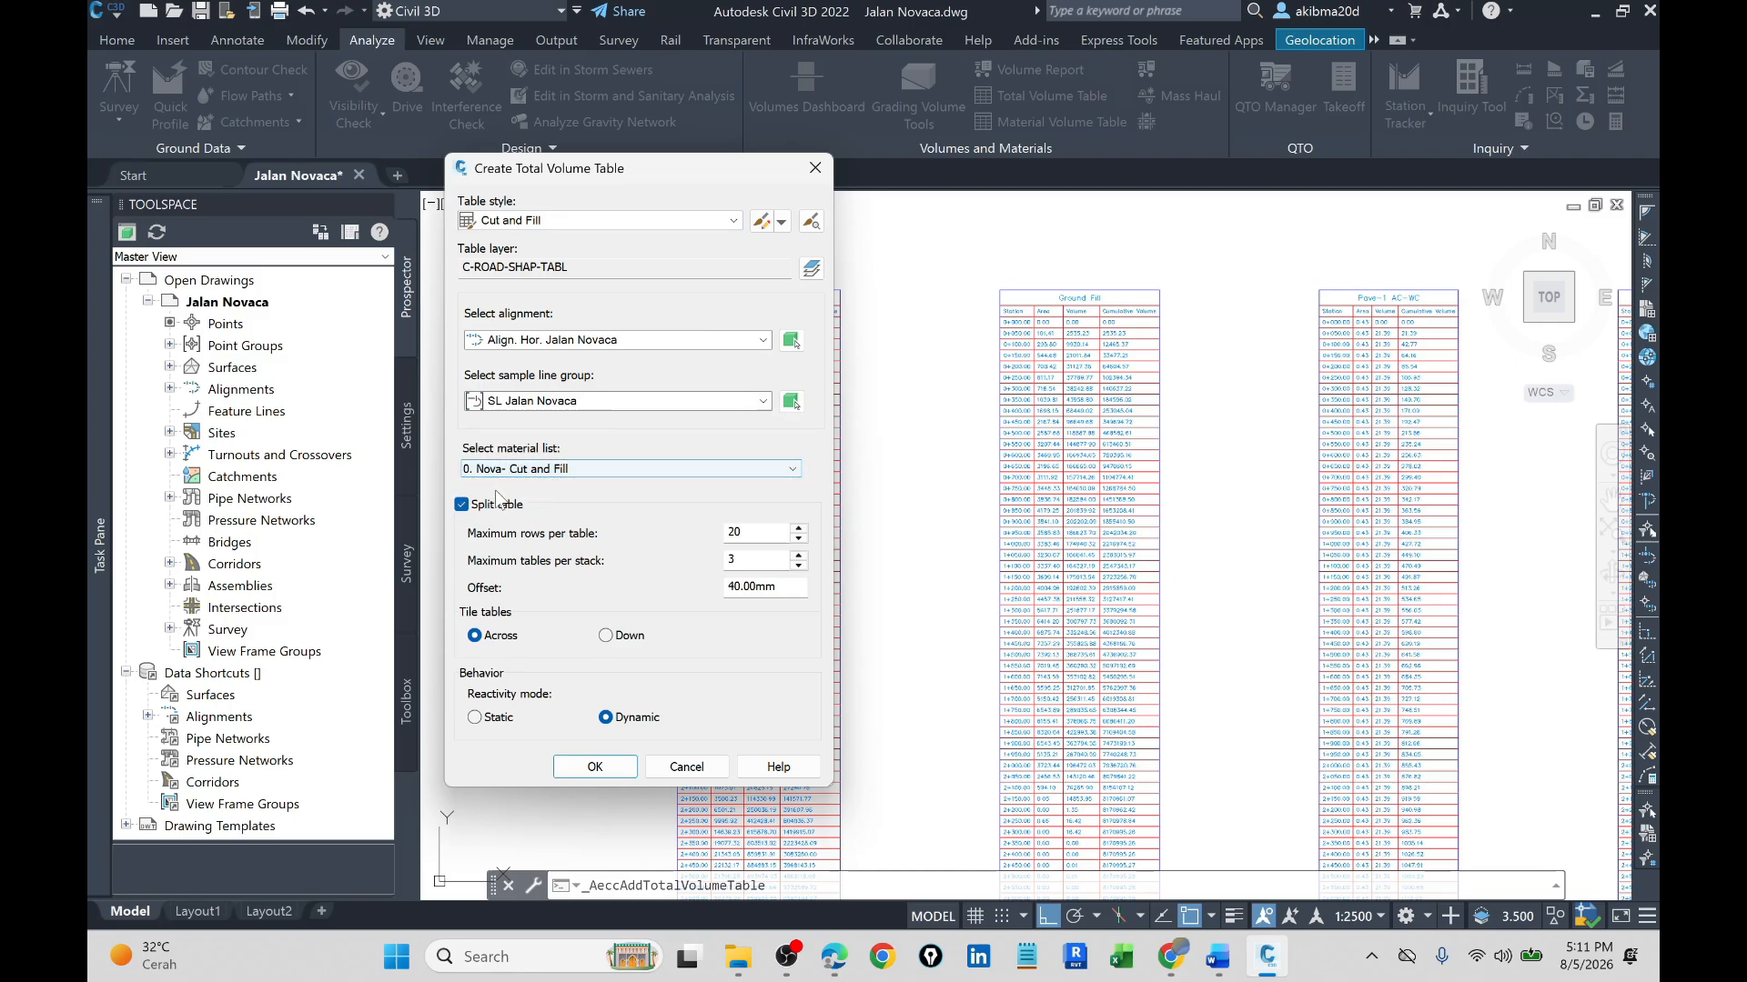
left_click(462, 504)
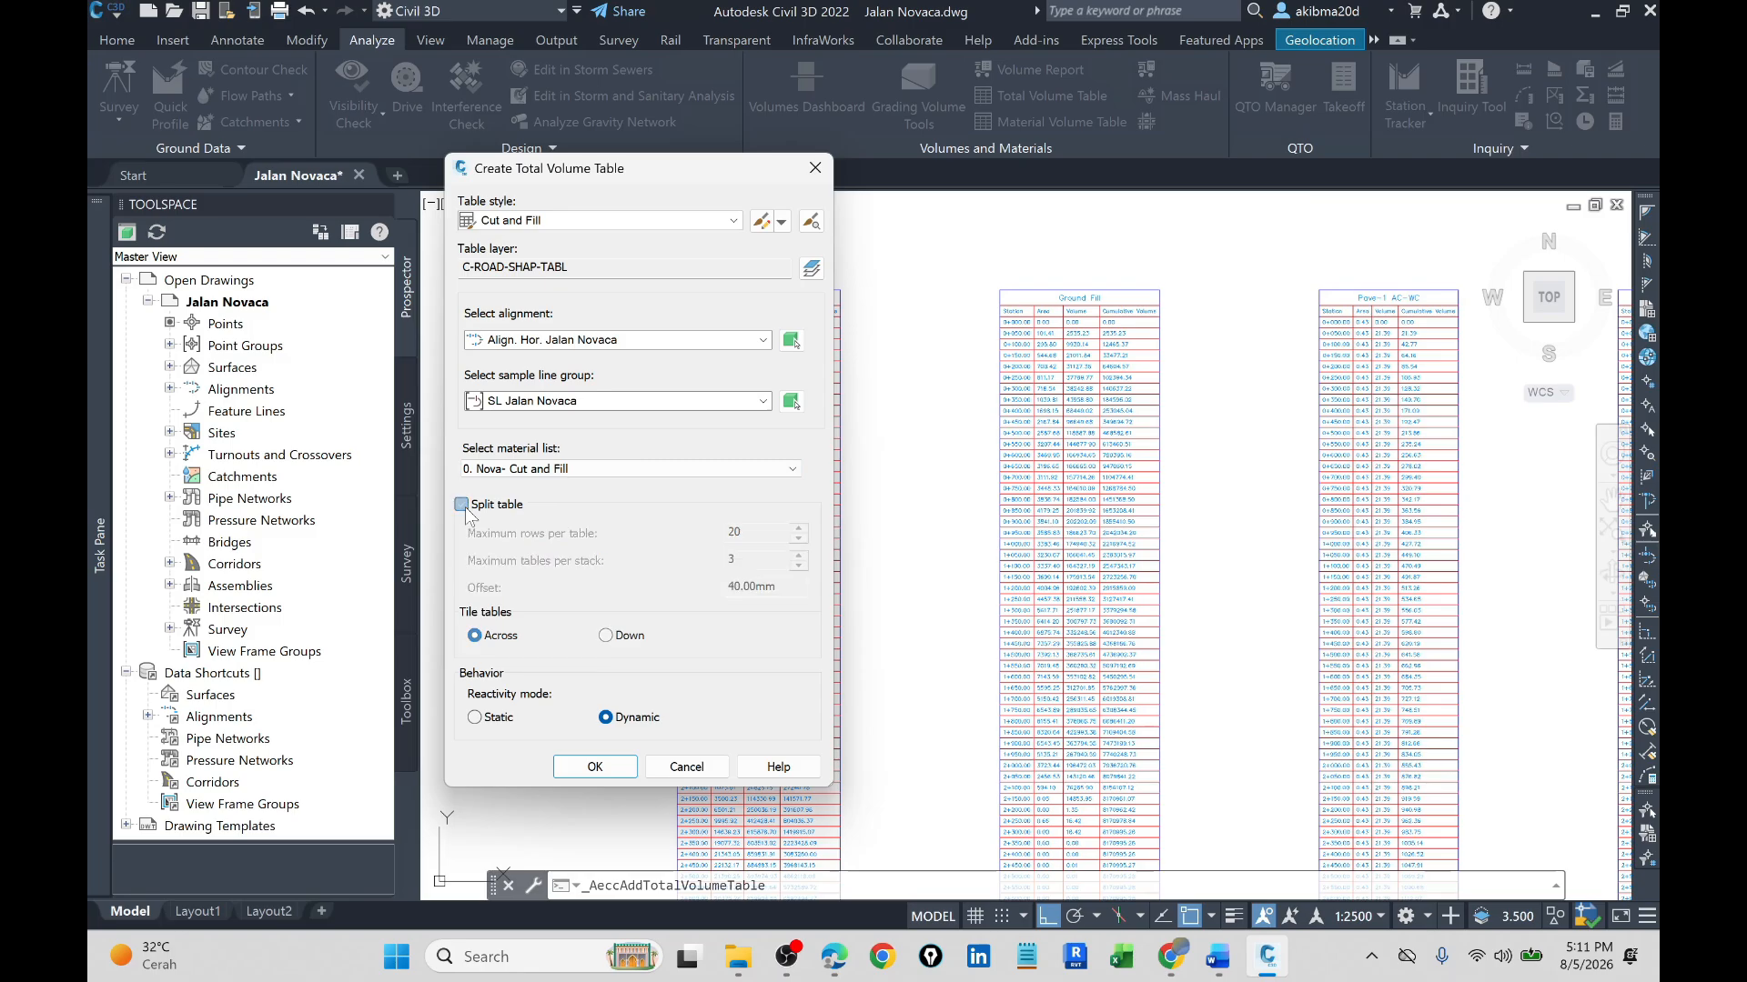
left_click(575, 776)
- Place the total volume table in the empty space left of the Ground Removed table, roughly level with its top edge
scroll(1183, 509, "down", 3)
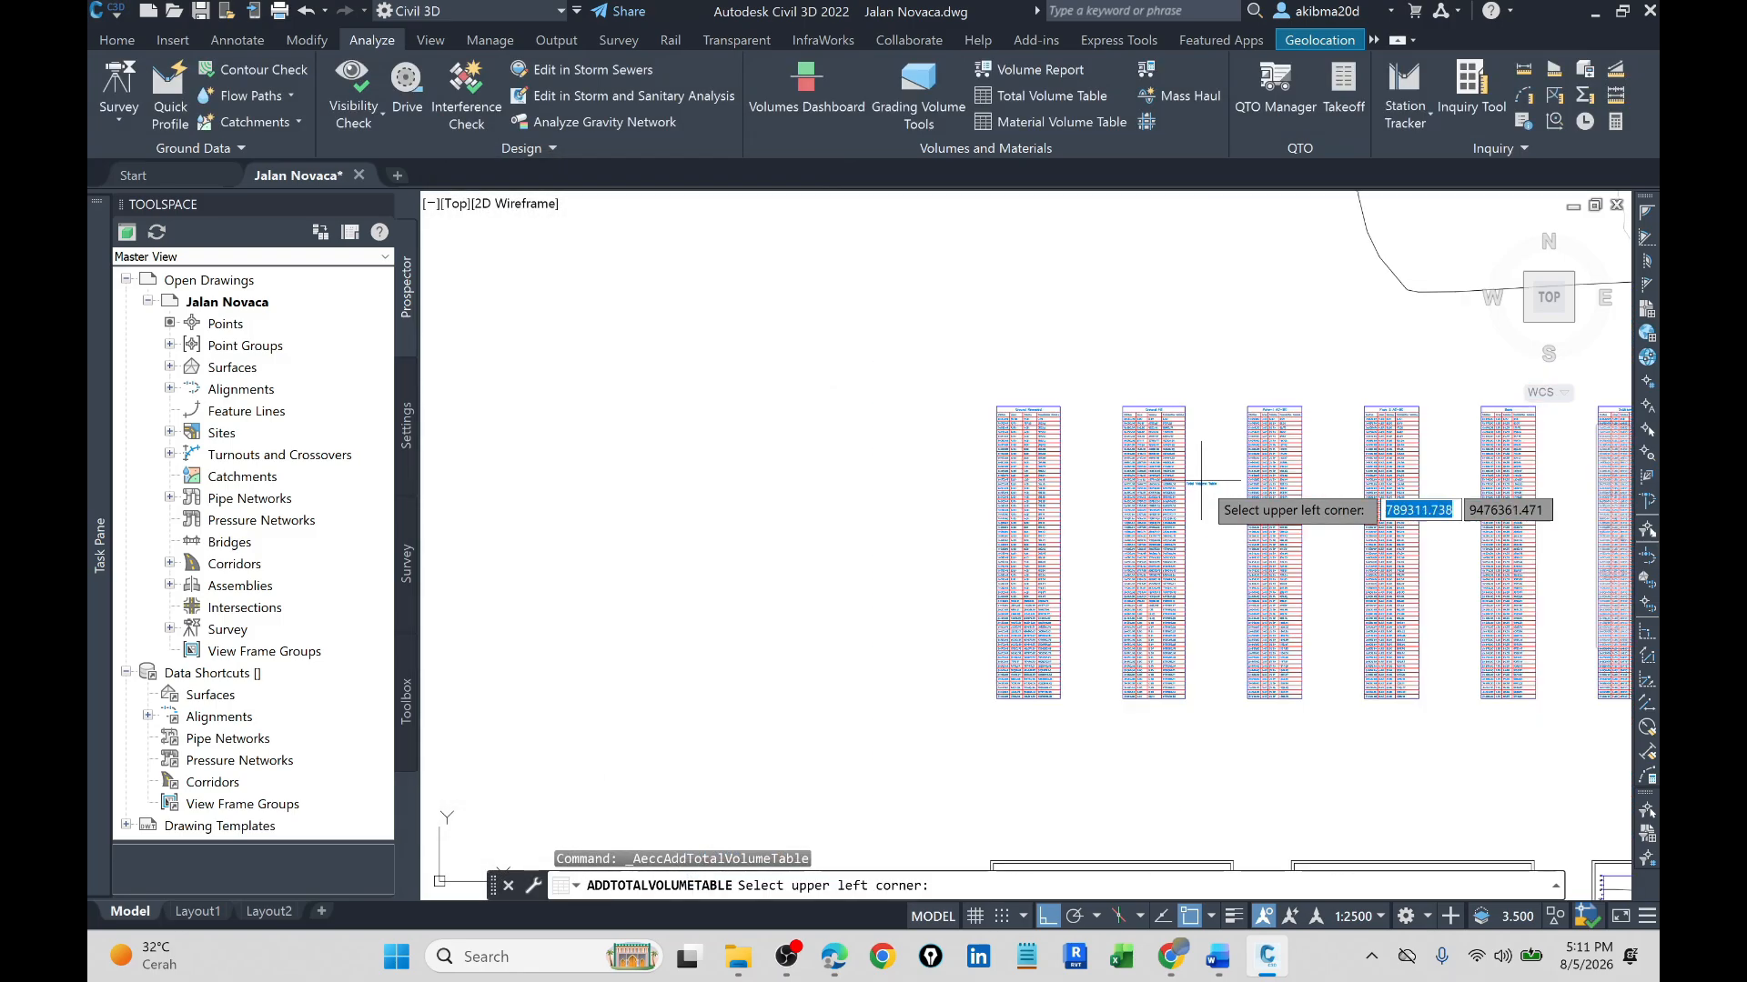
scroll(955, 464, "up", 2)
scroll(922, 459, "up", 2)
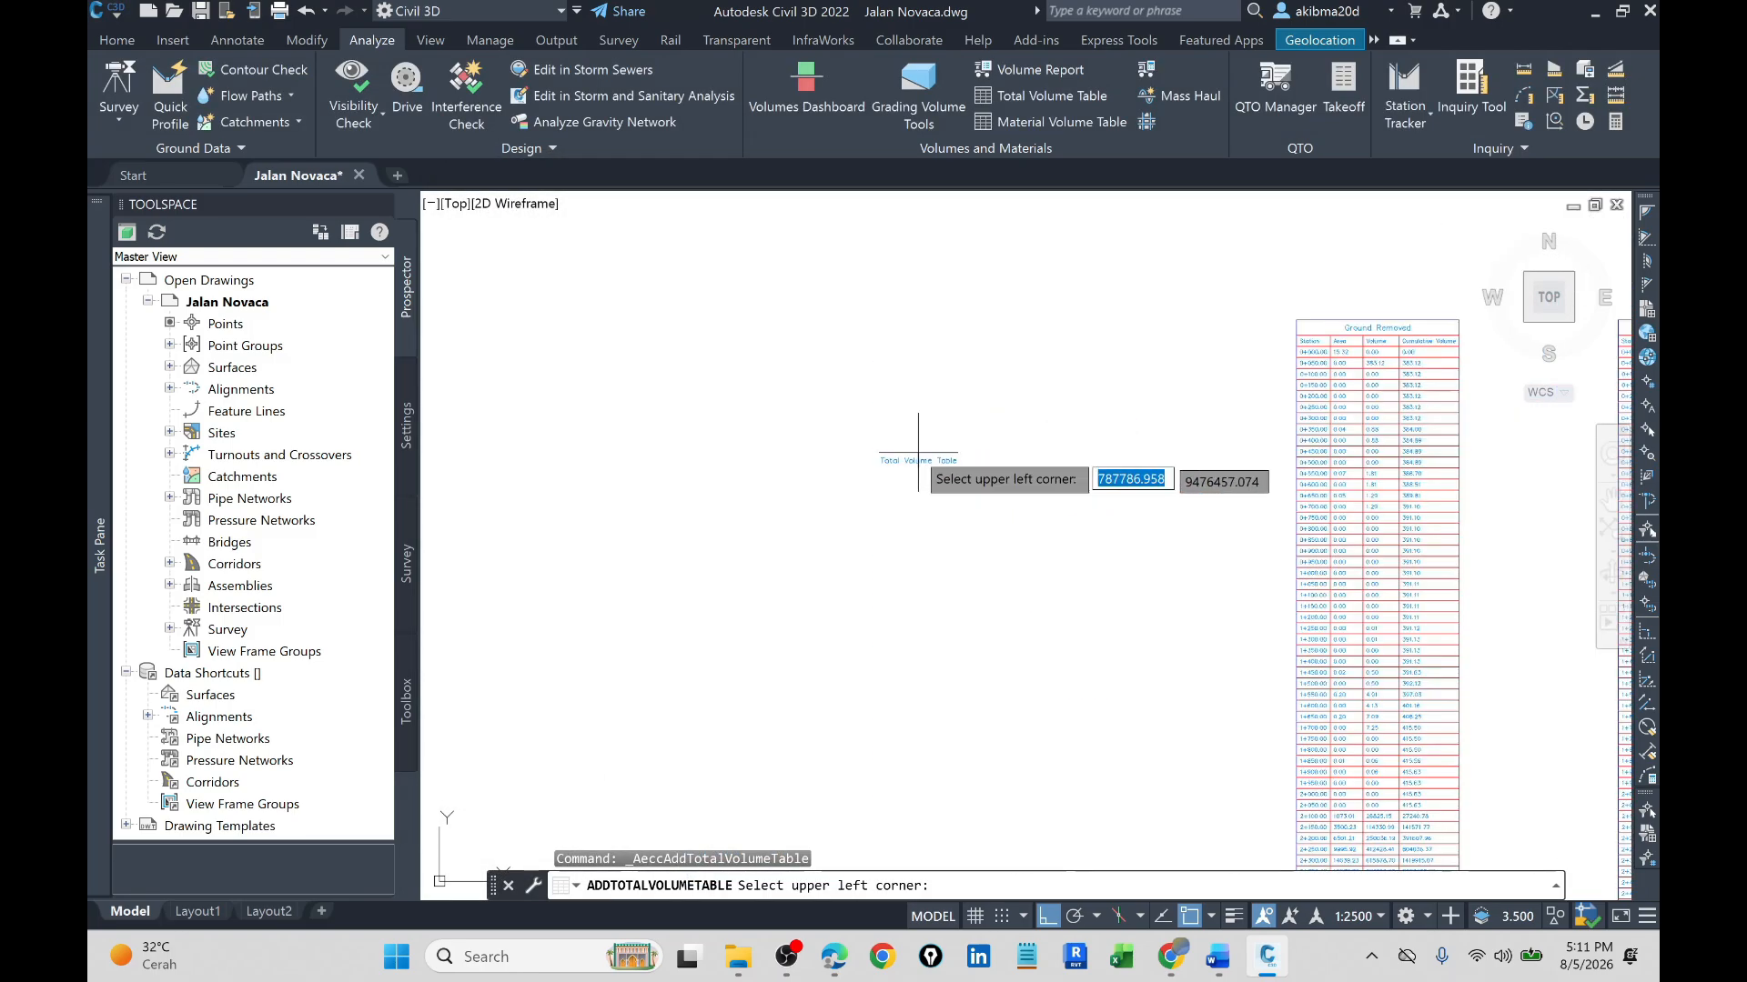
left_click(705, 327)
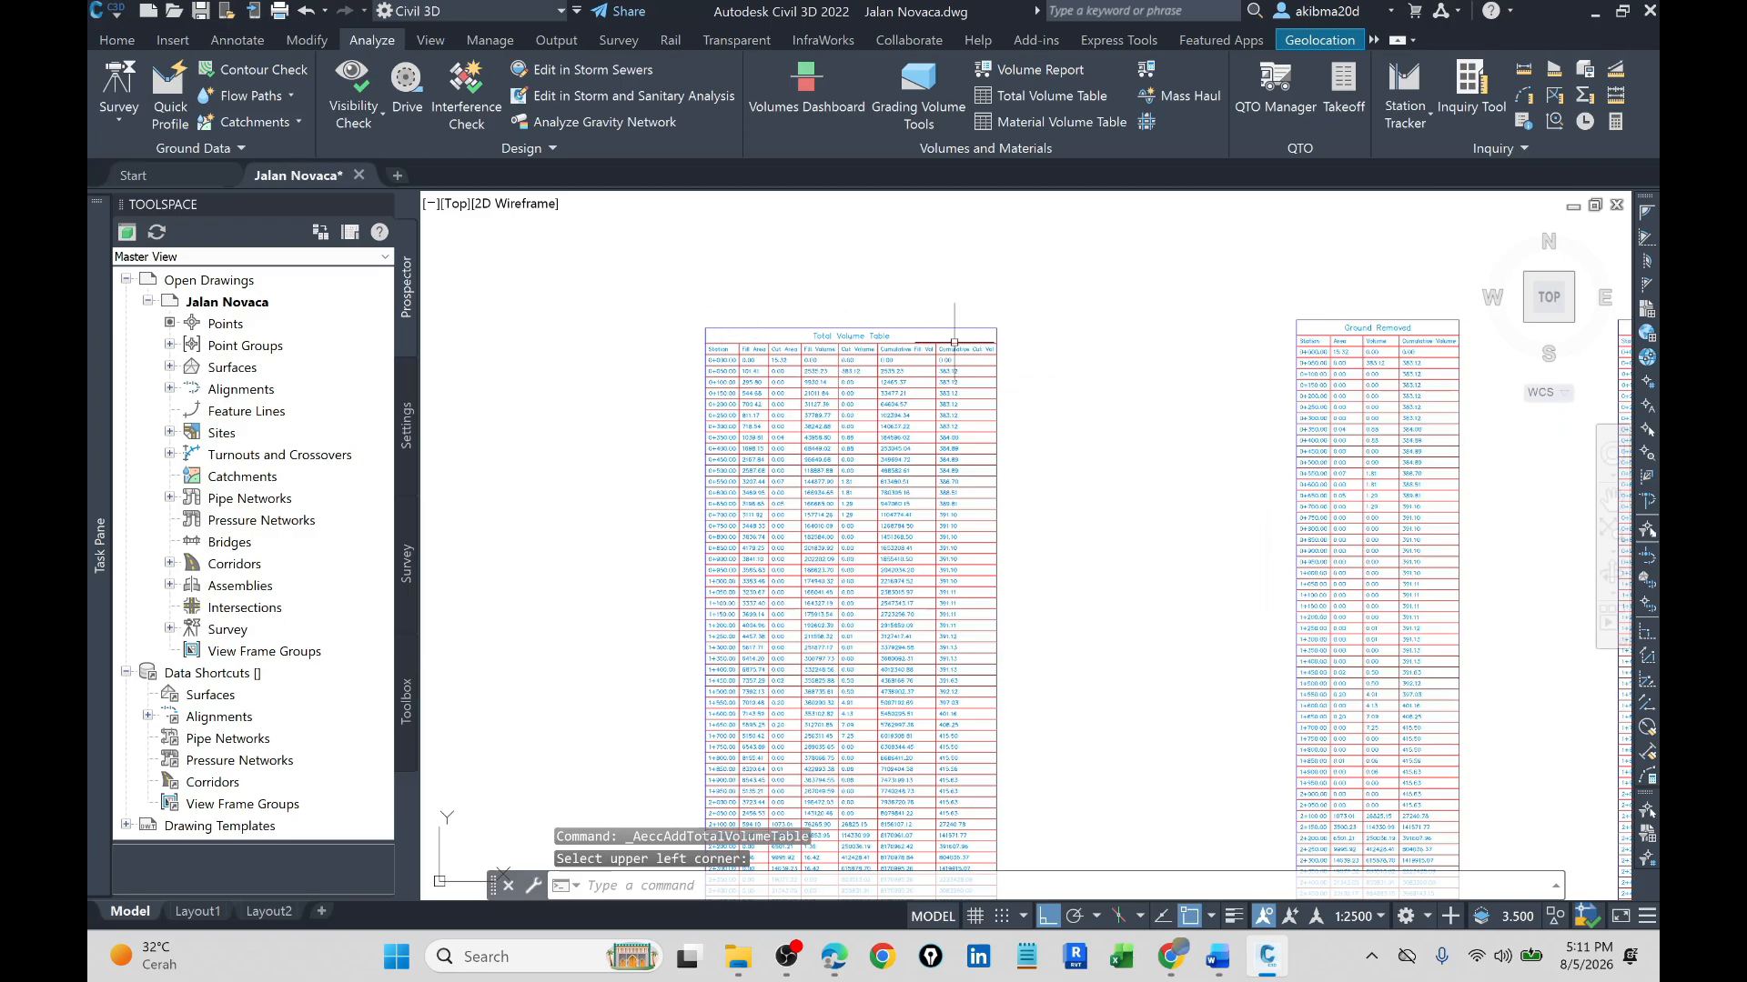
- Compare the total volume table's fill and cut columns with the separate Ground Removed and Ground Fill tables
scroll(876, 396, "down", 2)
scroll(909, 355, "up", 5)
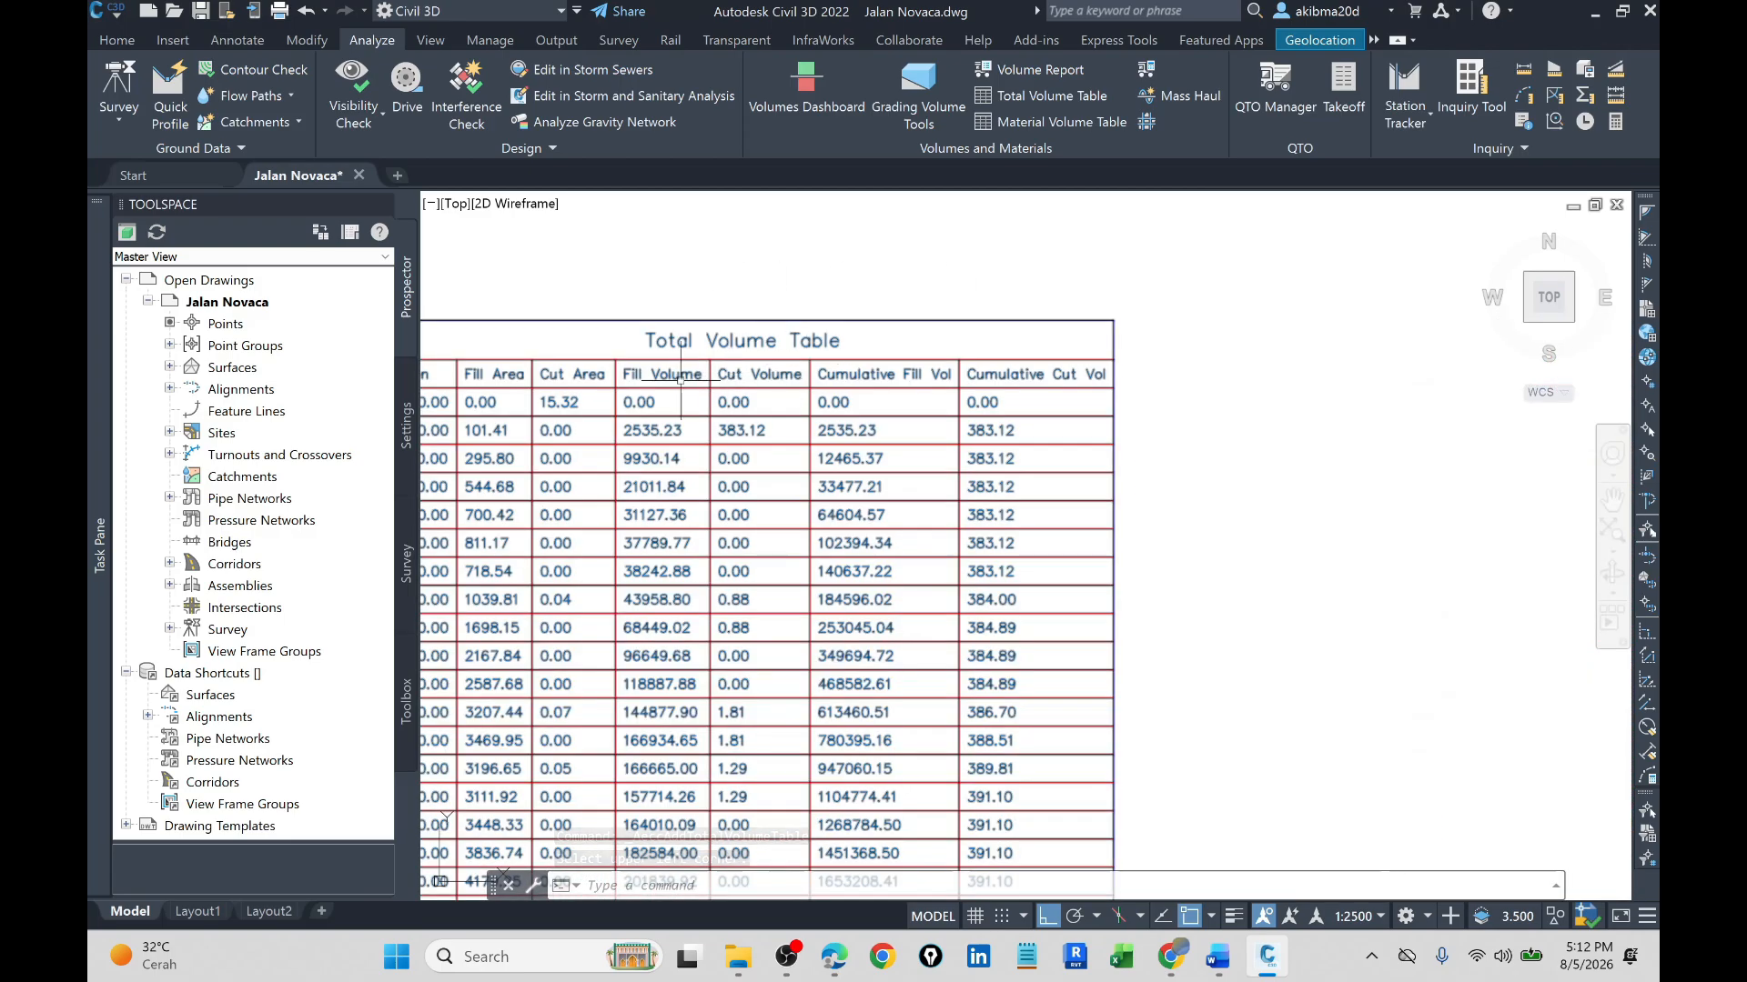
scroll(834, 396, "down", 2)
scroll(835, 396, "down", 4)
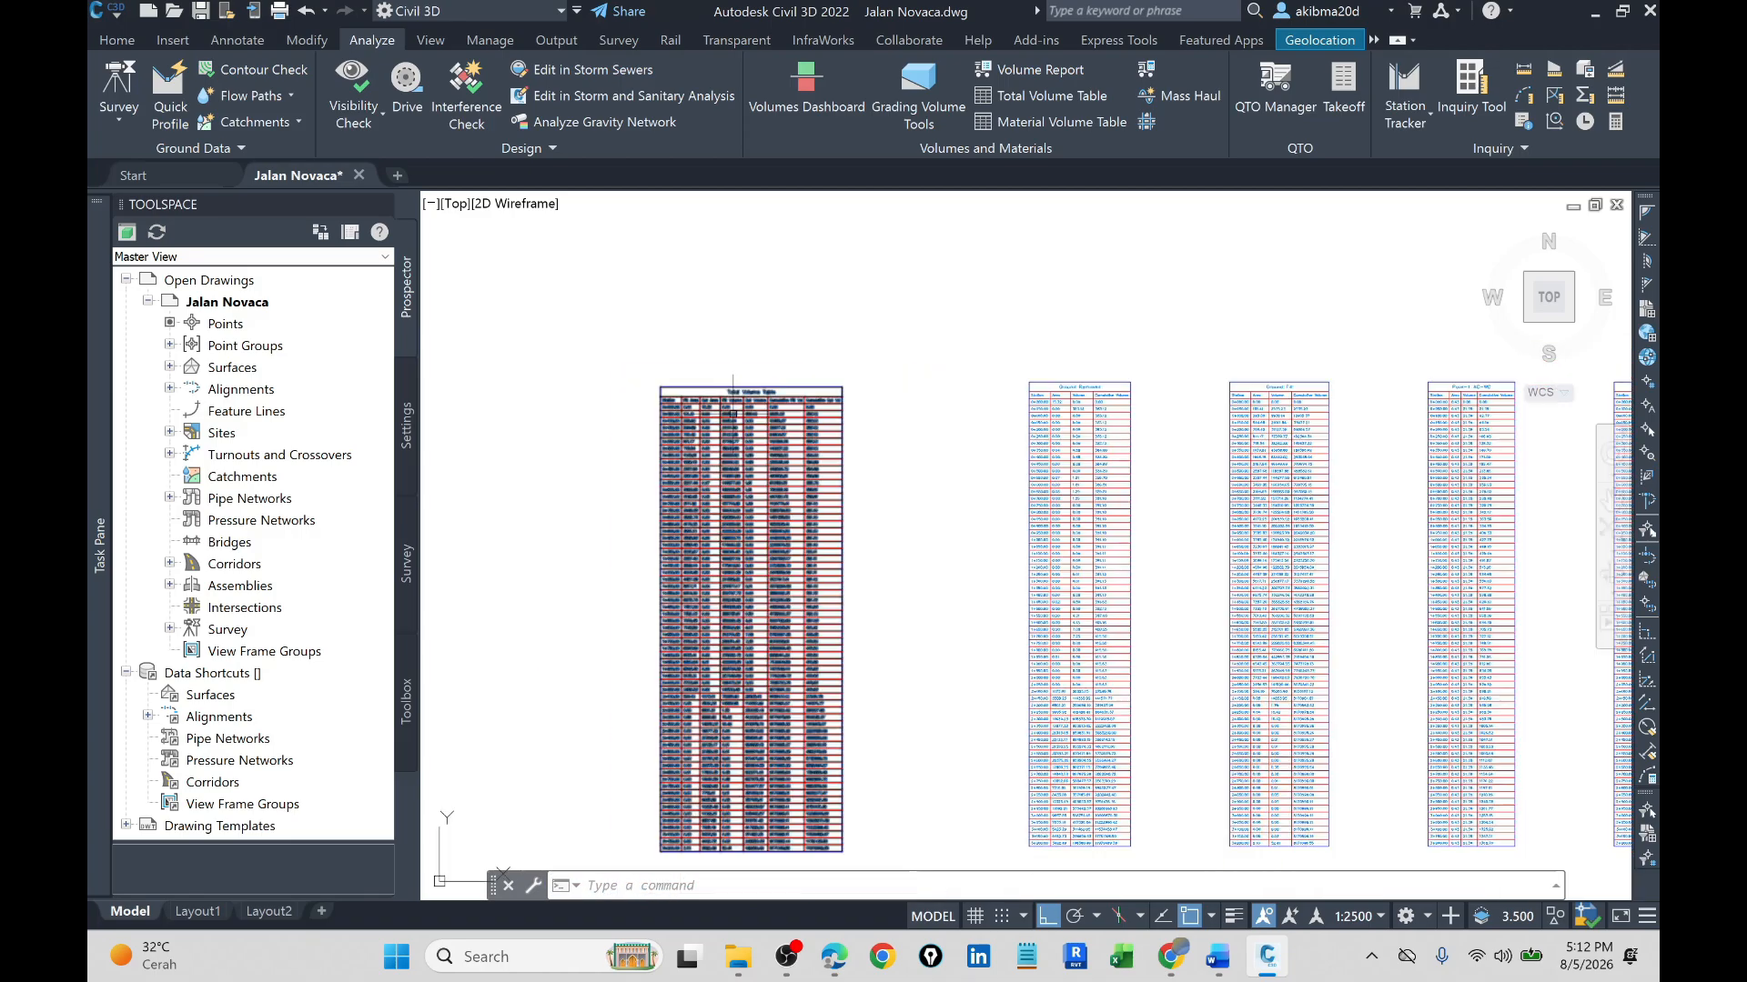
scroll(1196, 432, "up", 4)
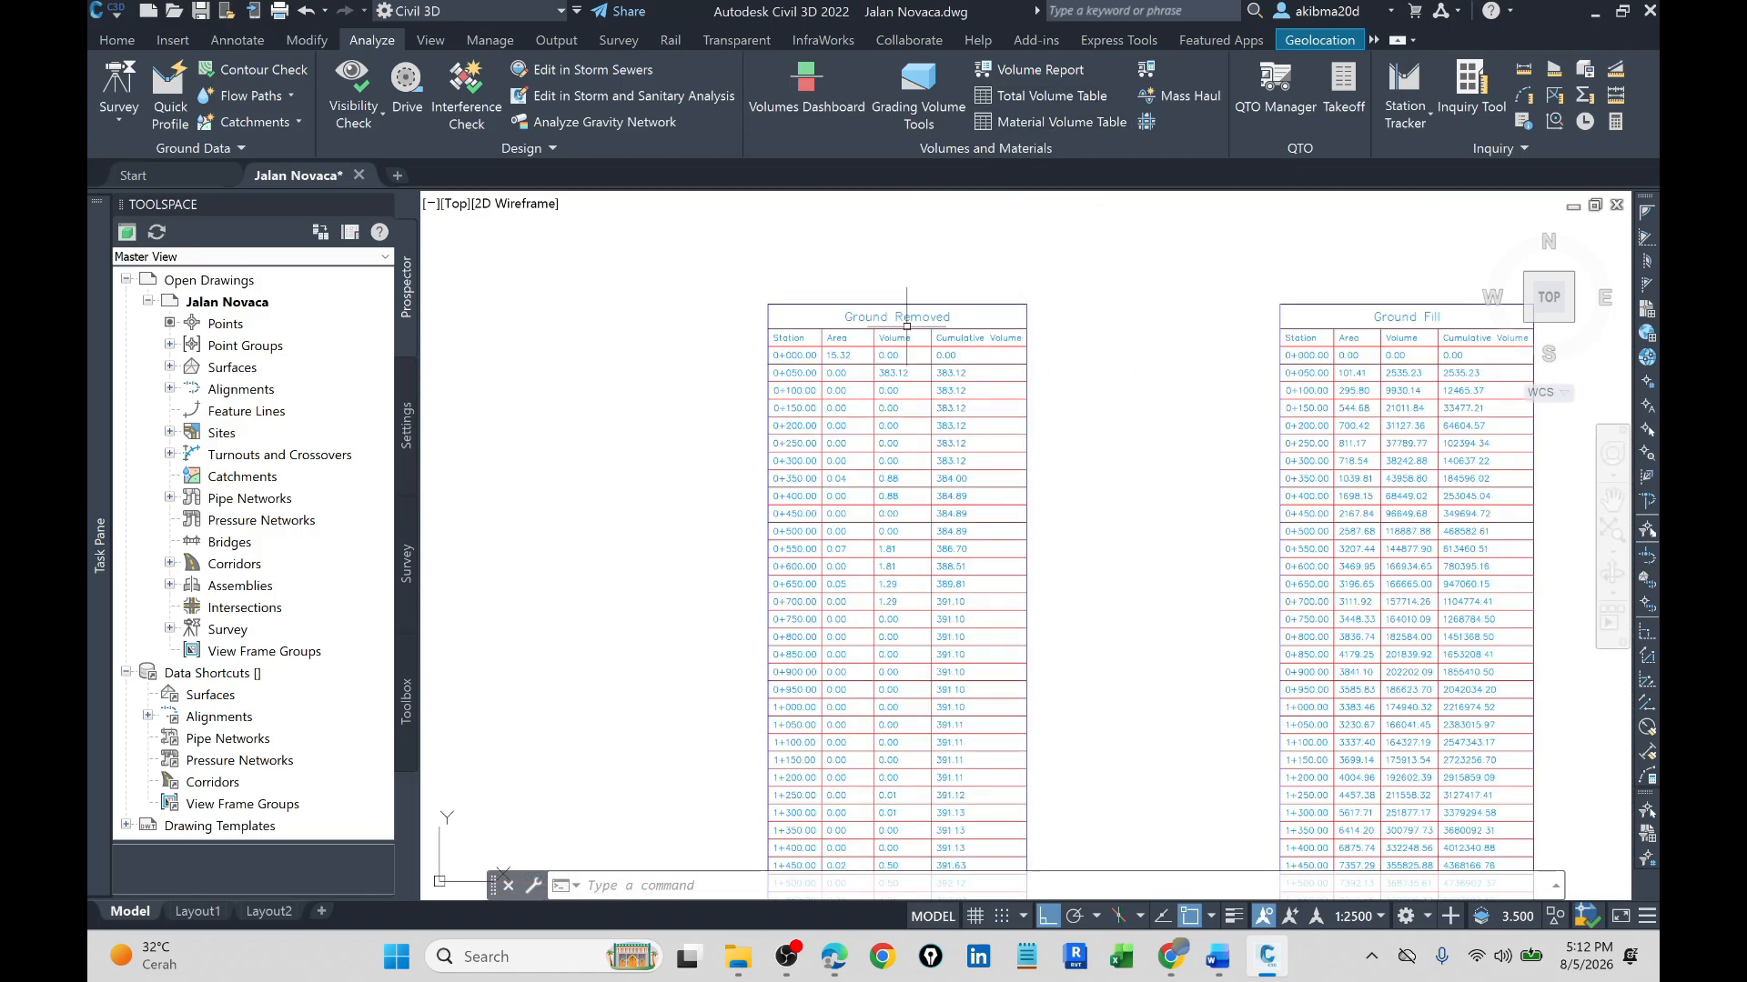
scroll(1174, 464, "down", 2)
scroll(1248, 452, "down", 2)
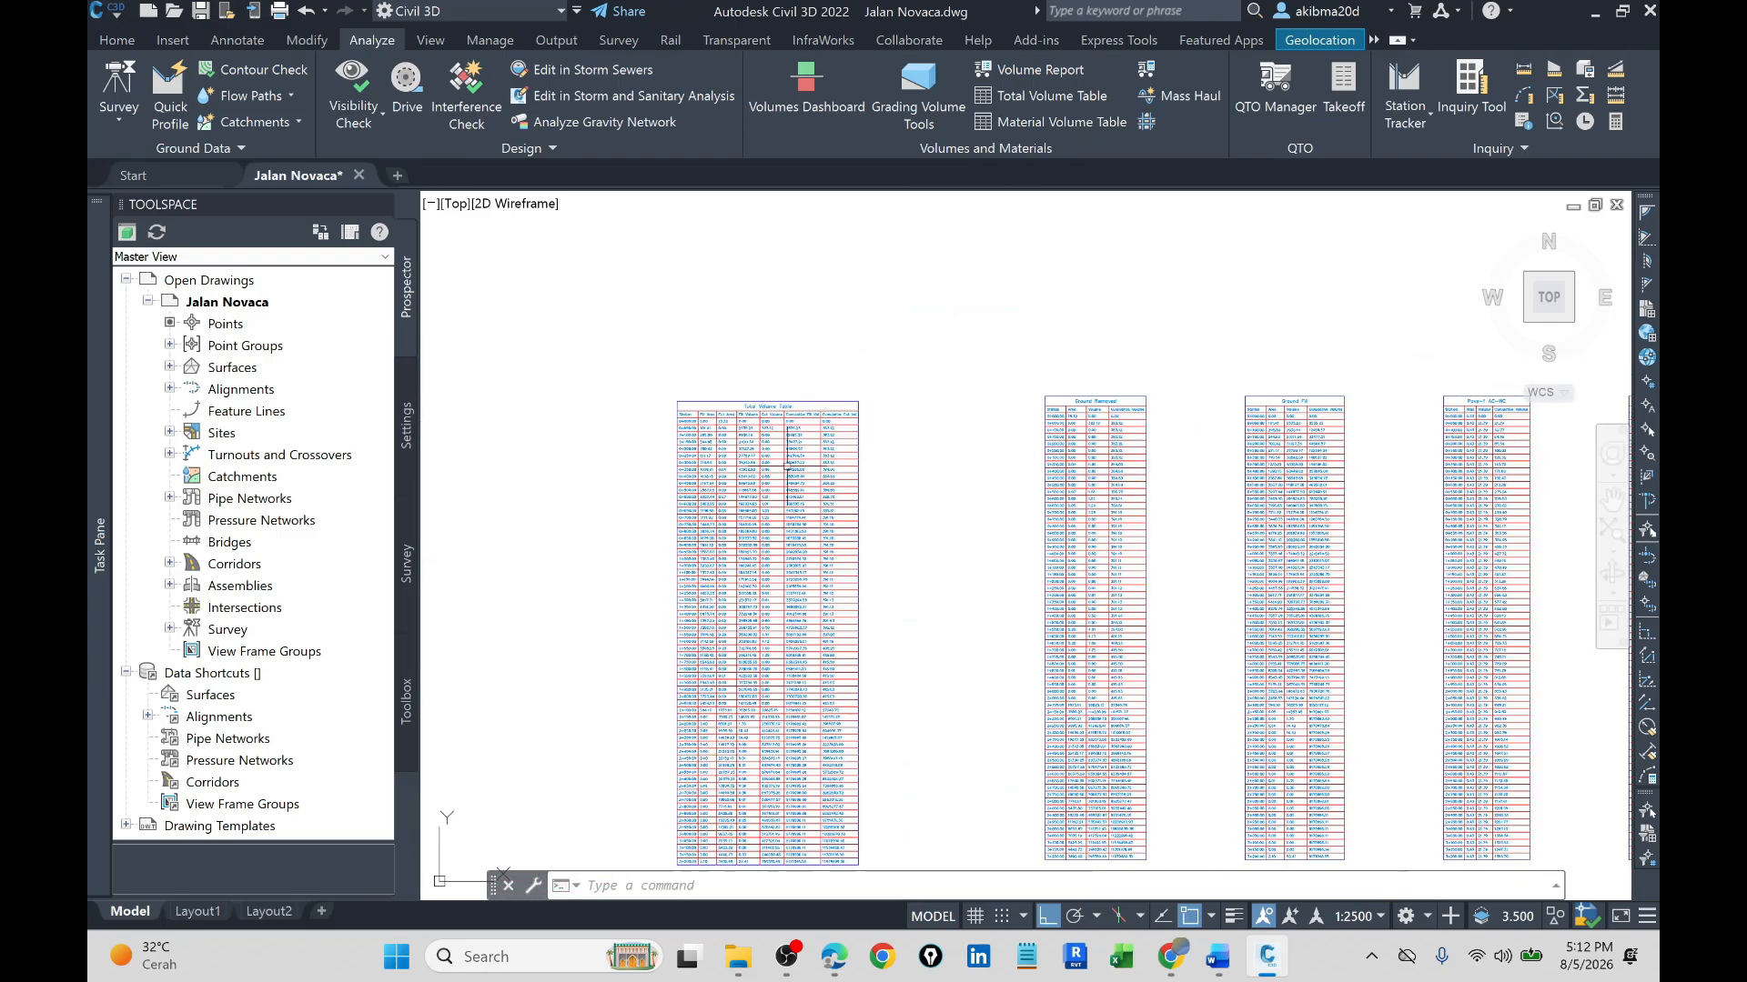
scroll(741, 378, "up", 2)
scroll(728, 376, "up", 2)
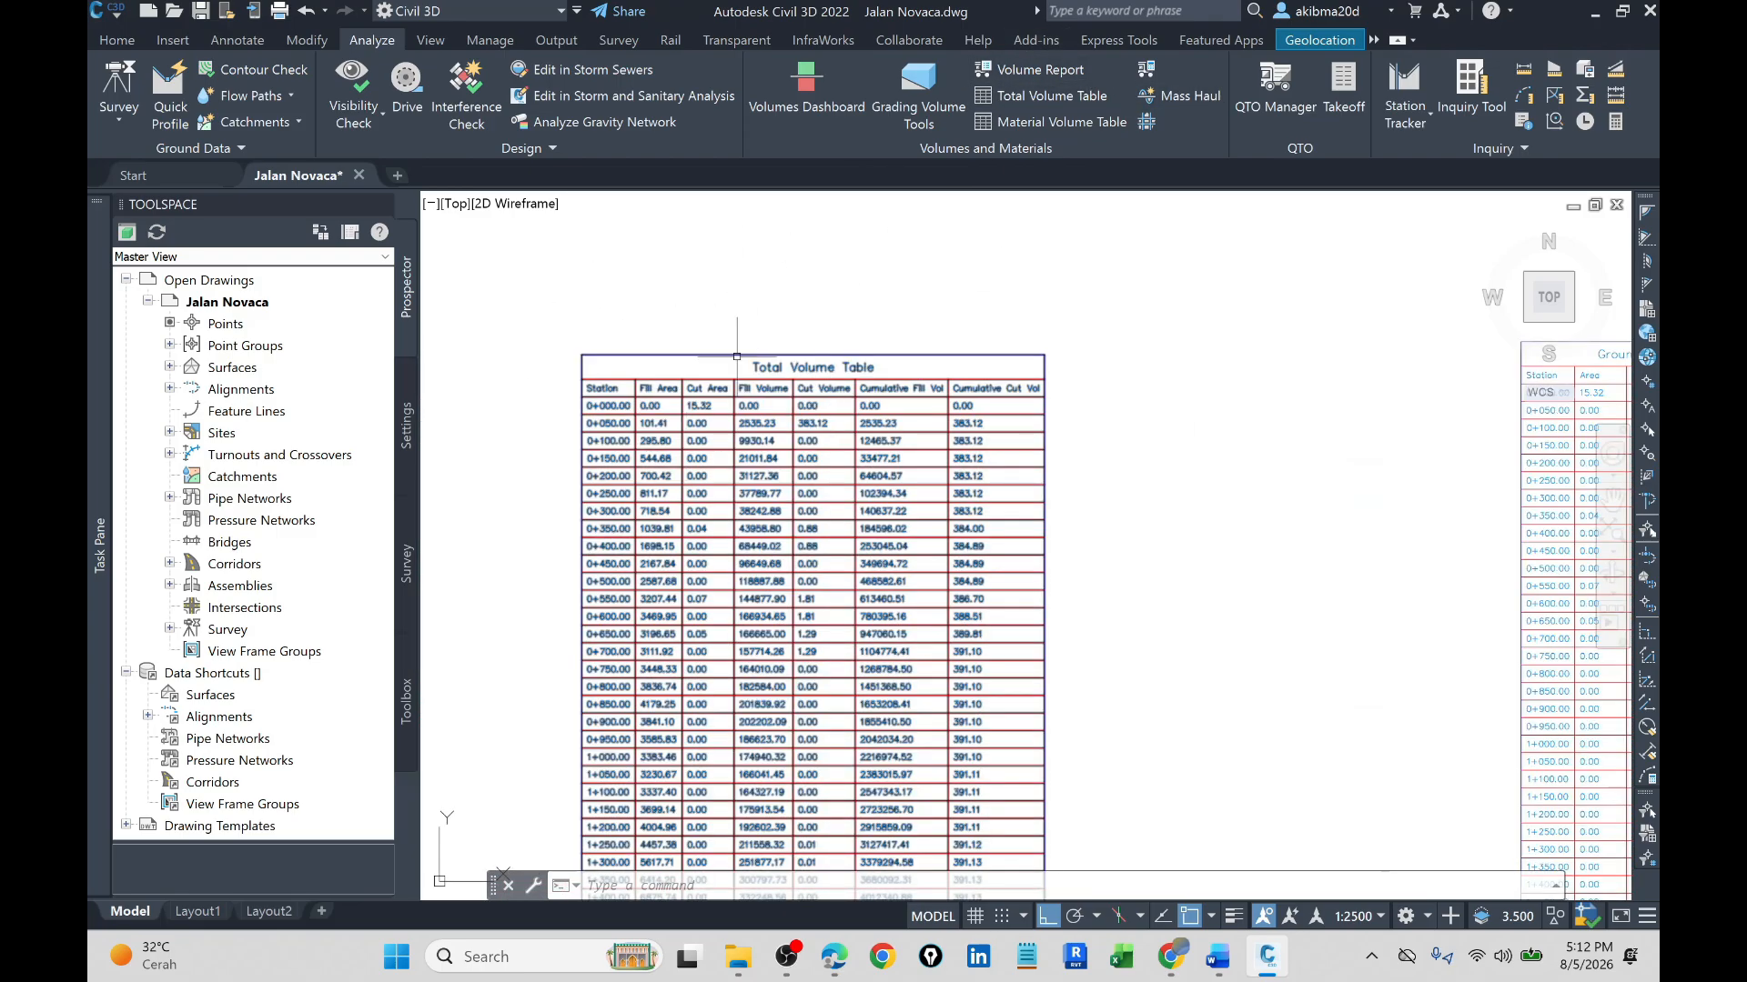
- Replace the title text in the total volume table's Cut and Fill style with the Material List Name property
scroll(764, 373, "up", 2)
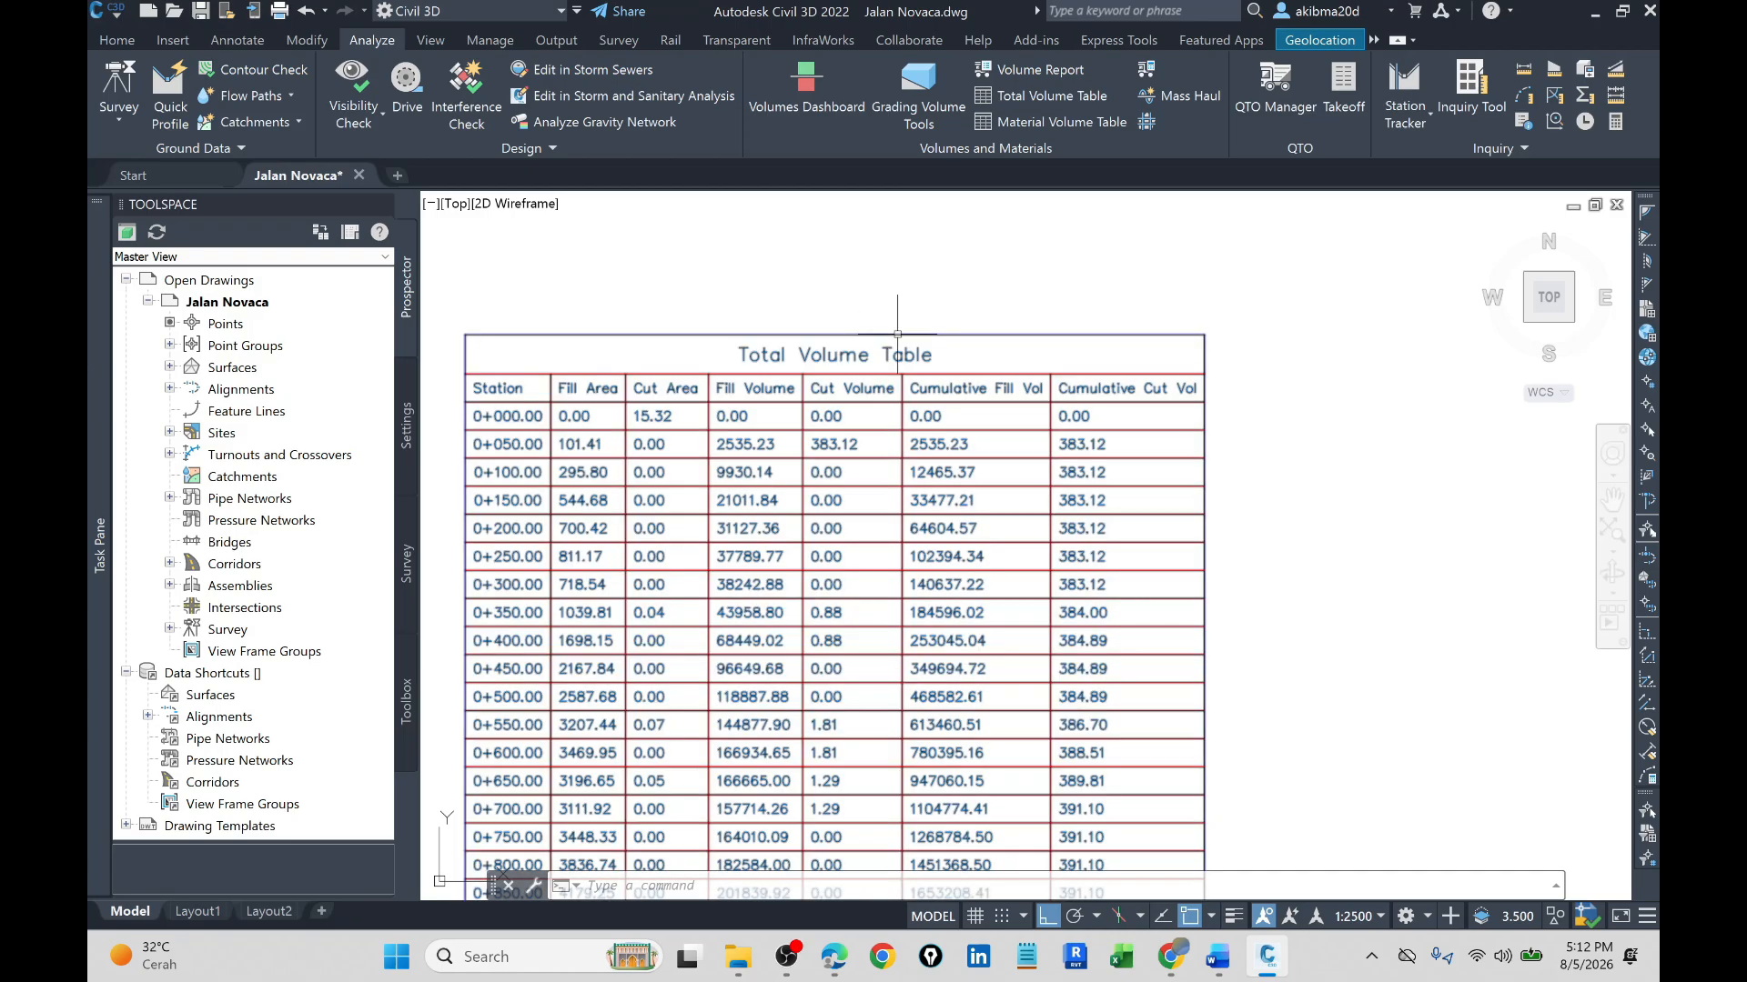
left_click(898, 334)
right_click(898, 334)
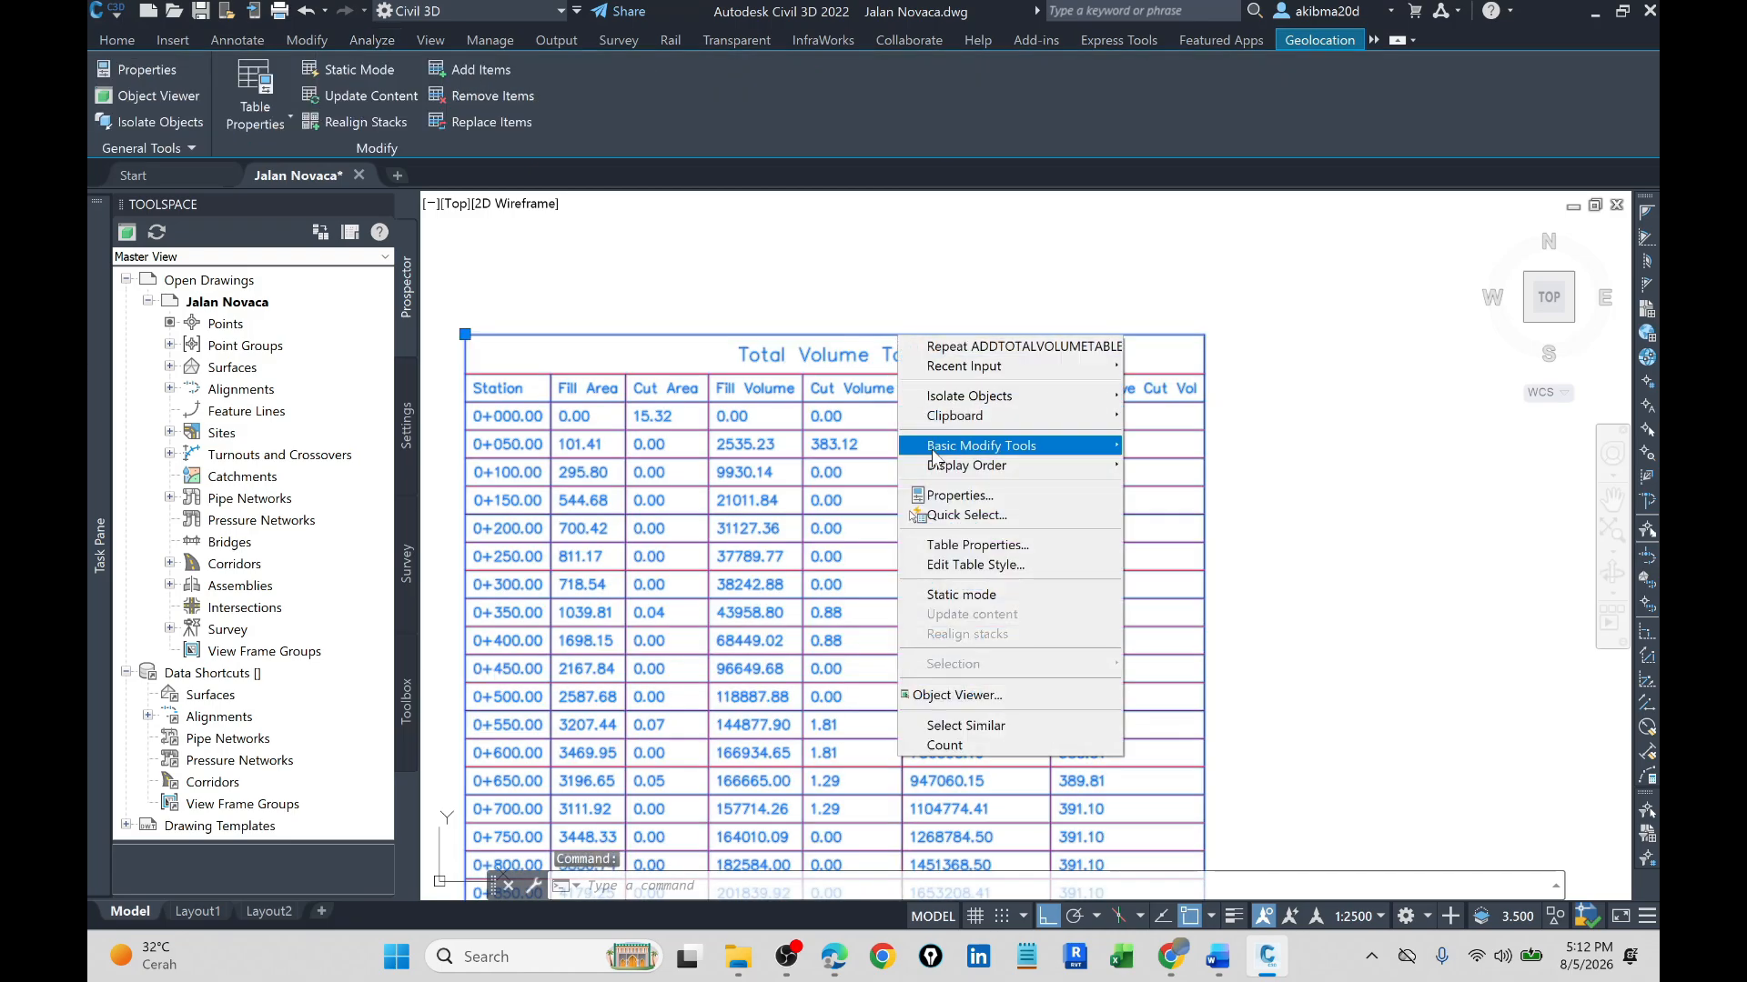
left_click(966, 563)
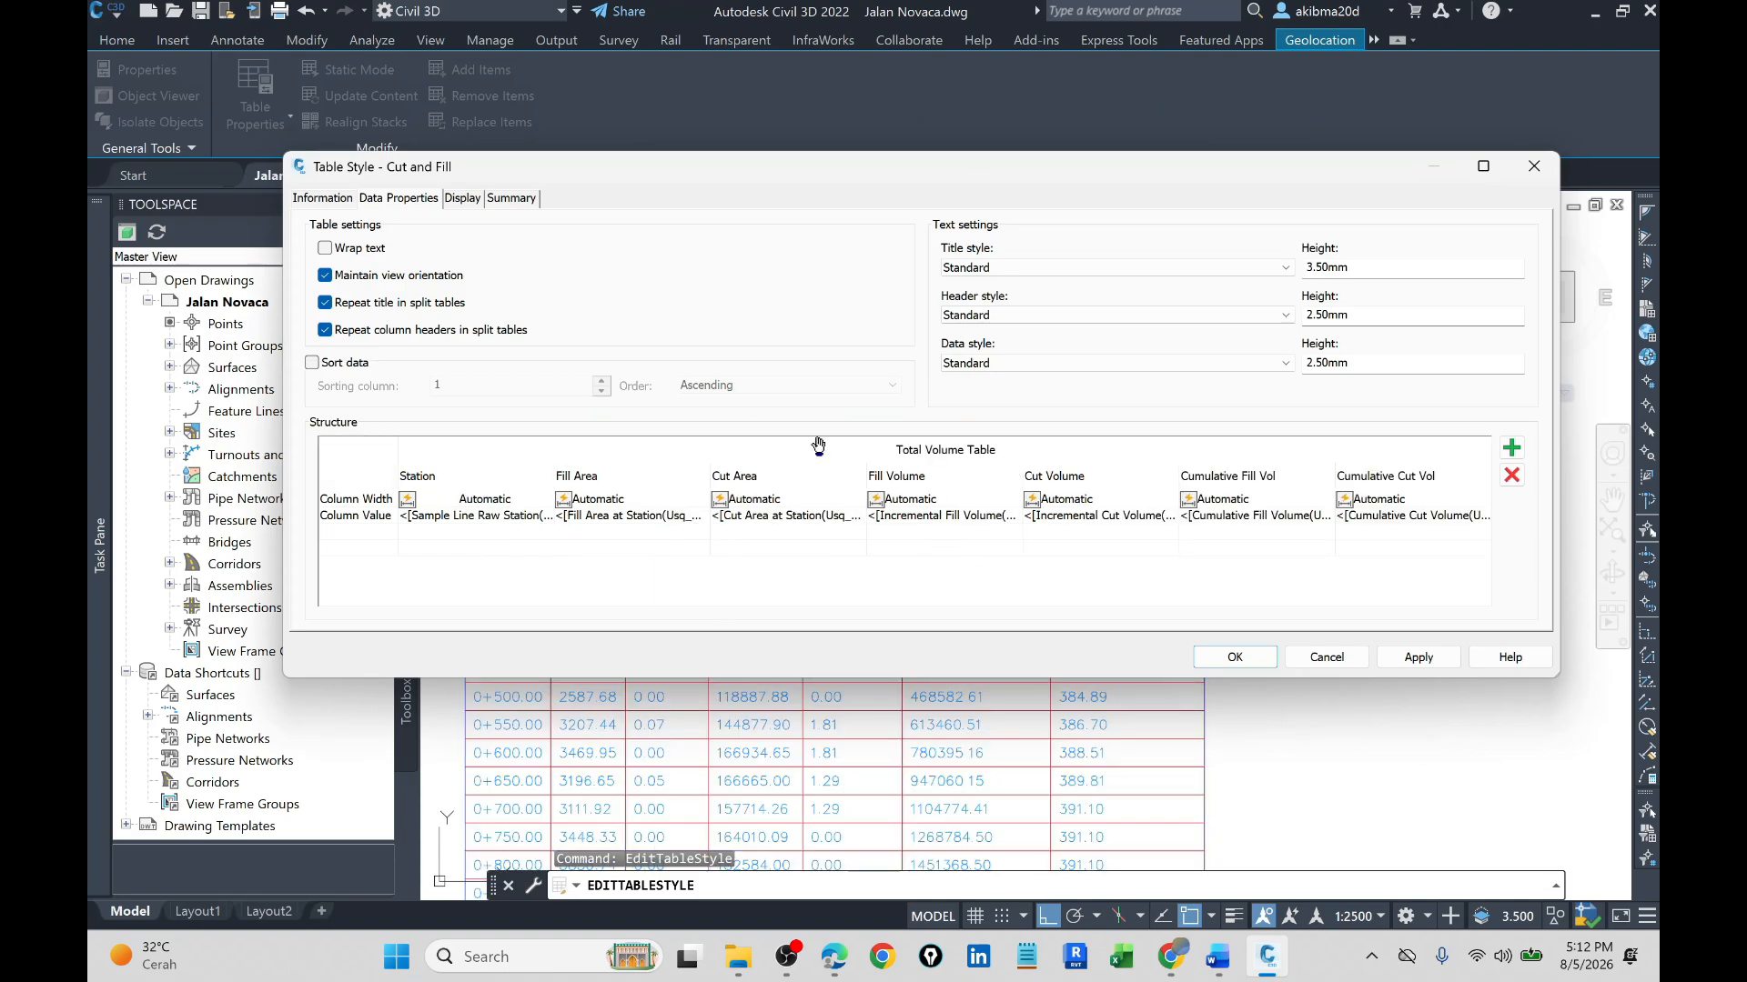
double_click(996, 448)
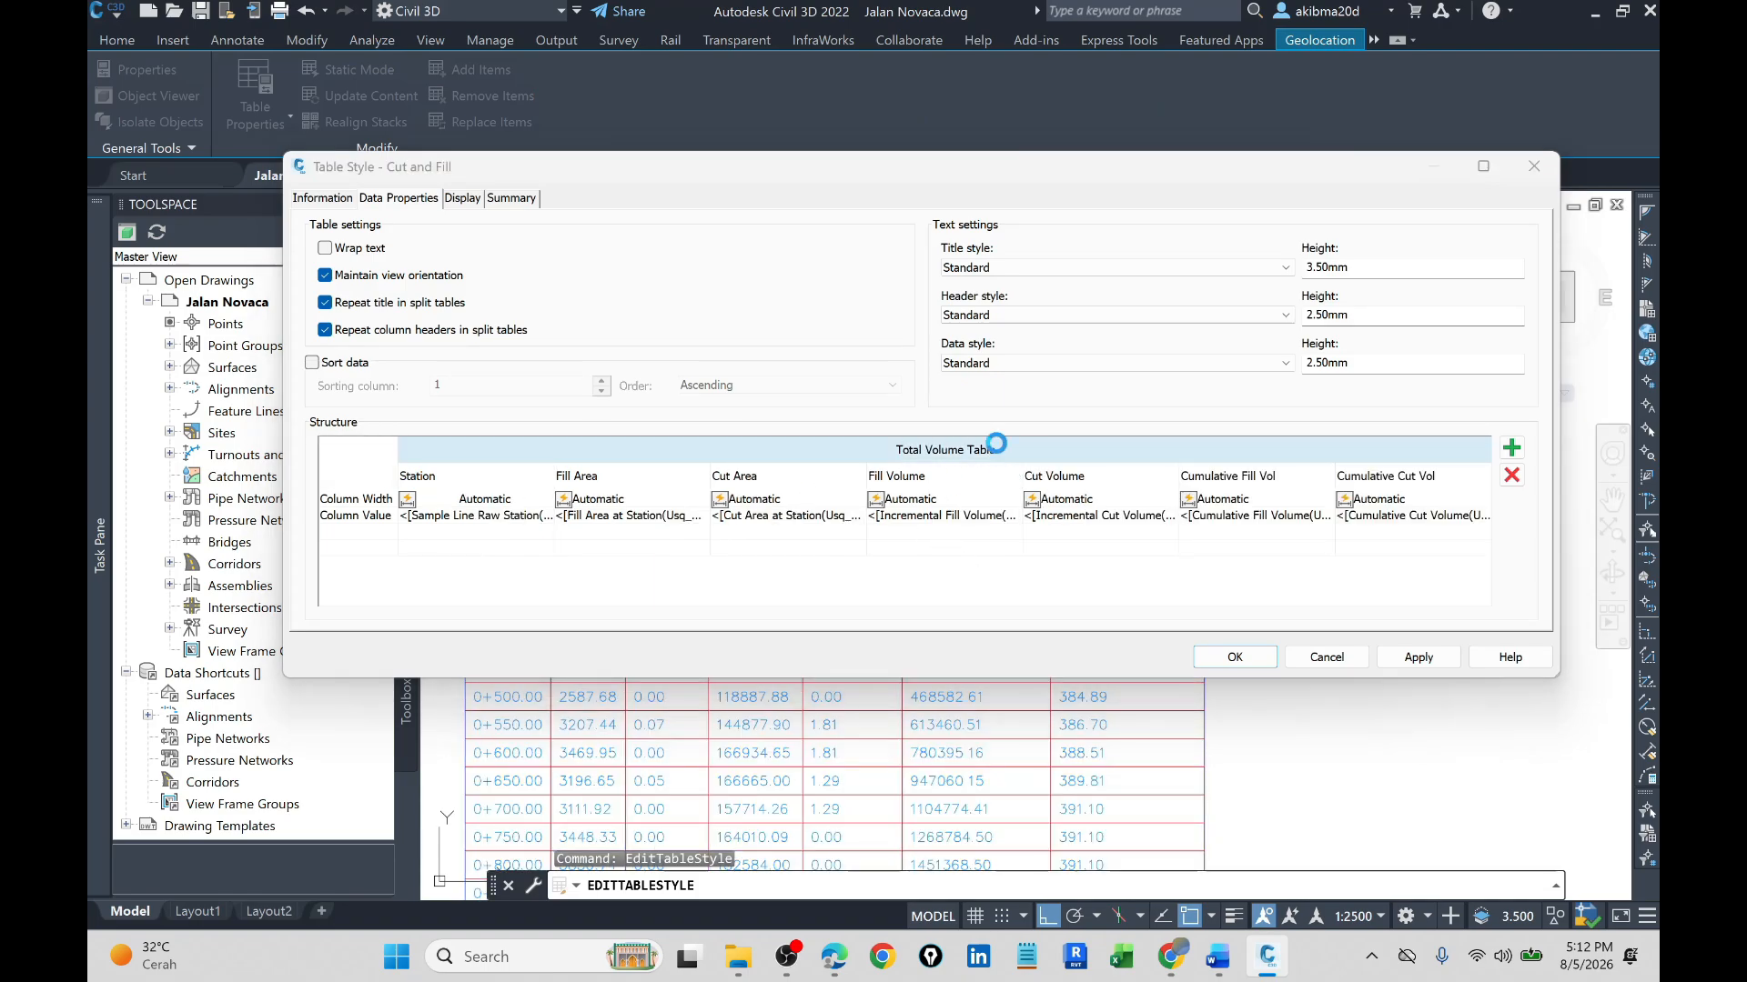
left_click_drag(1079, 307, 927, 308)
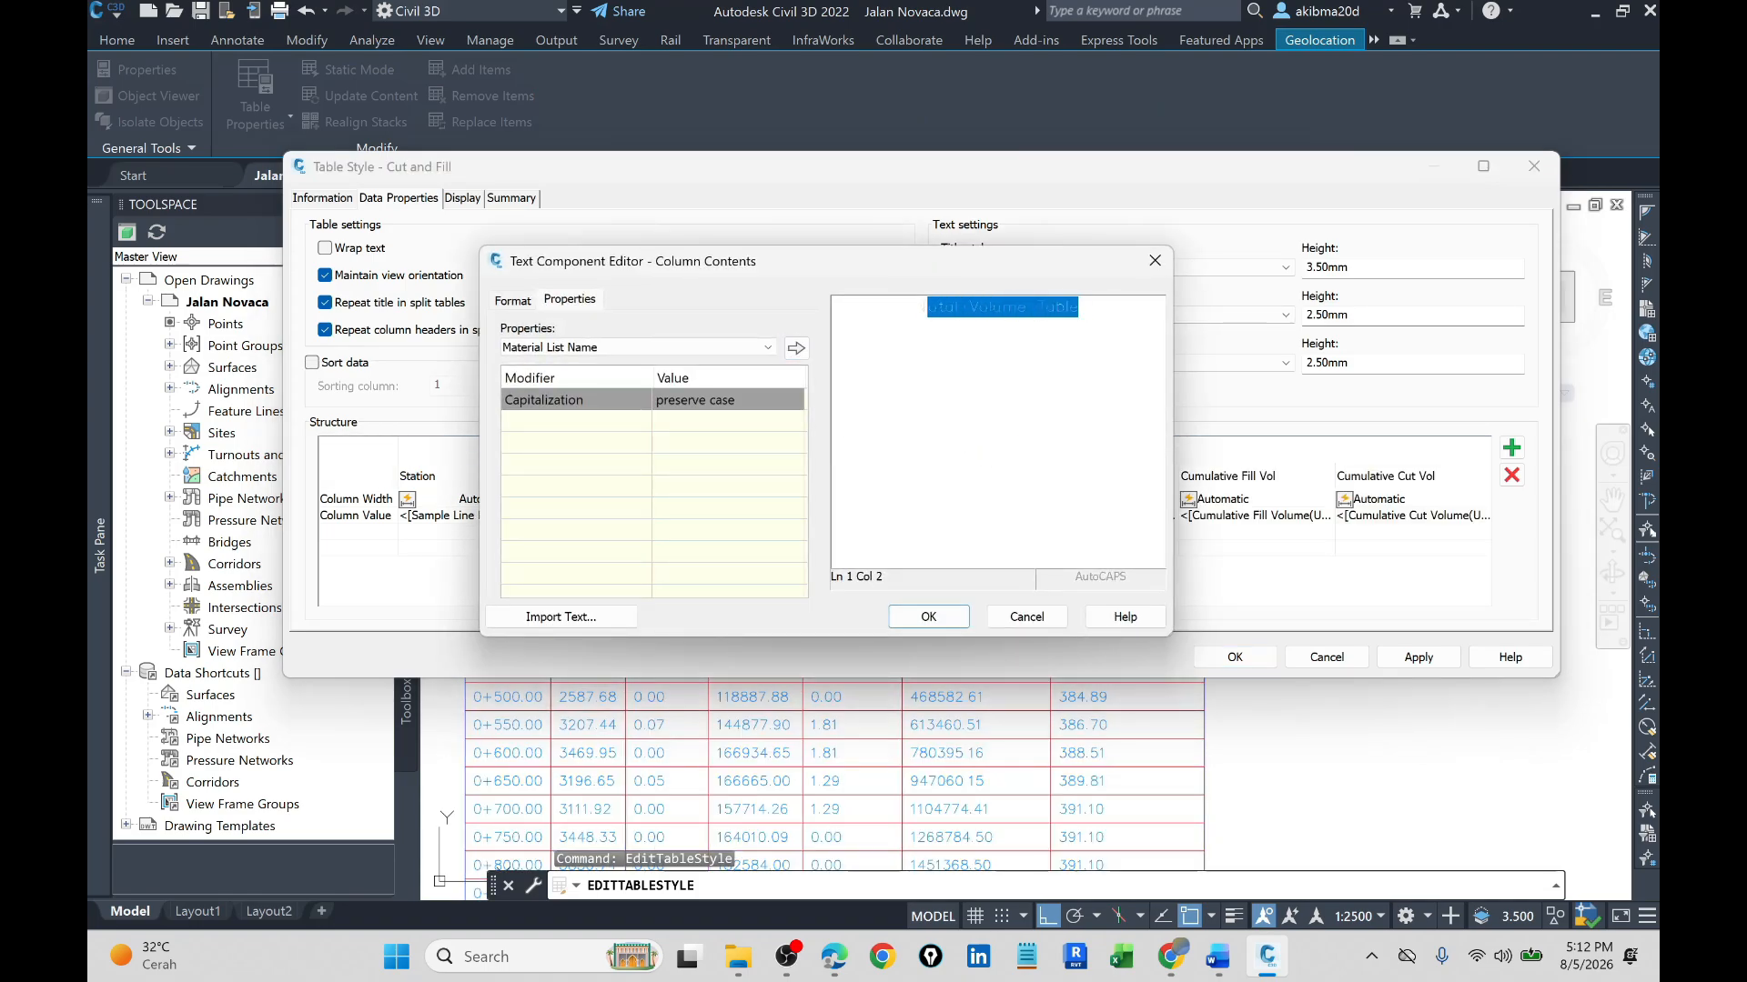
left_click(766, 349)
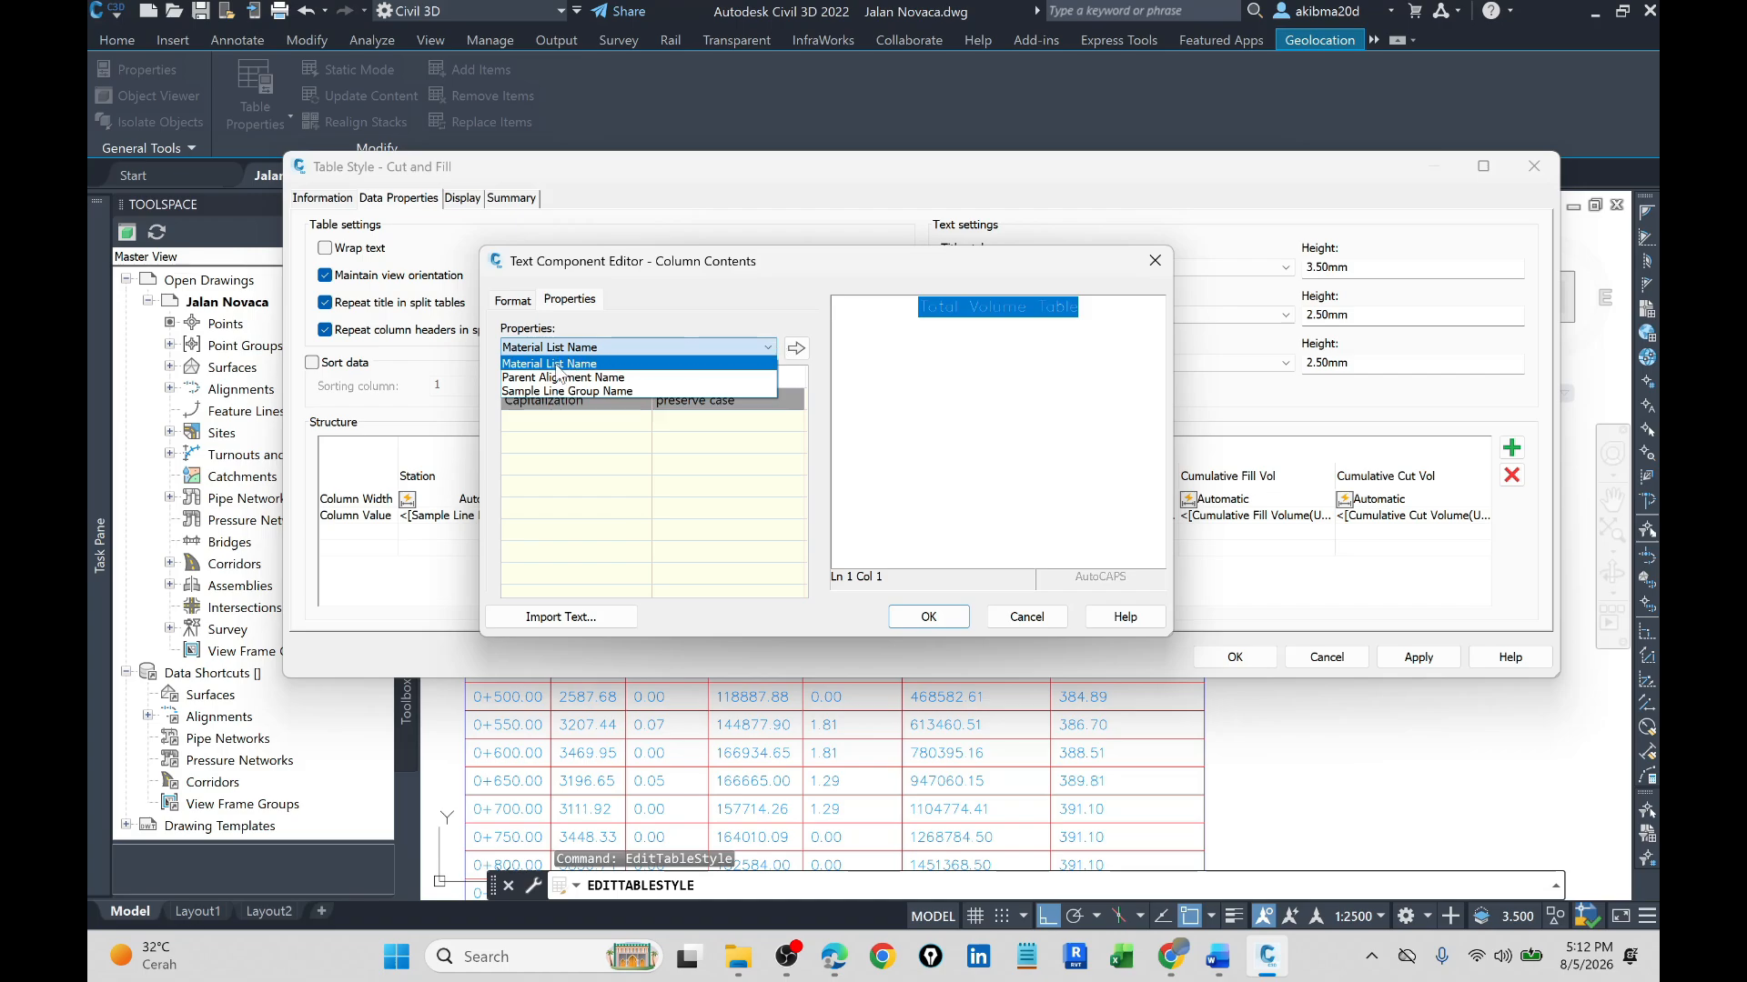
left_click(558, 364)
left_click(797, 349)
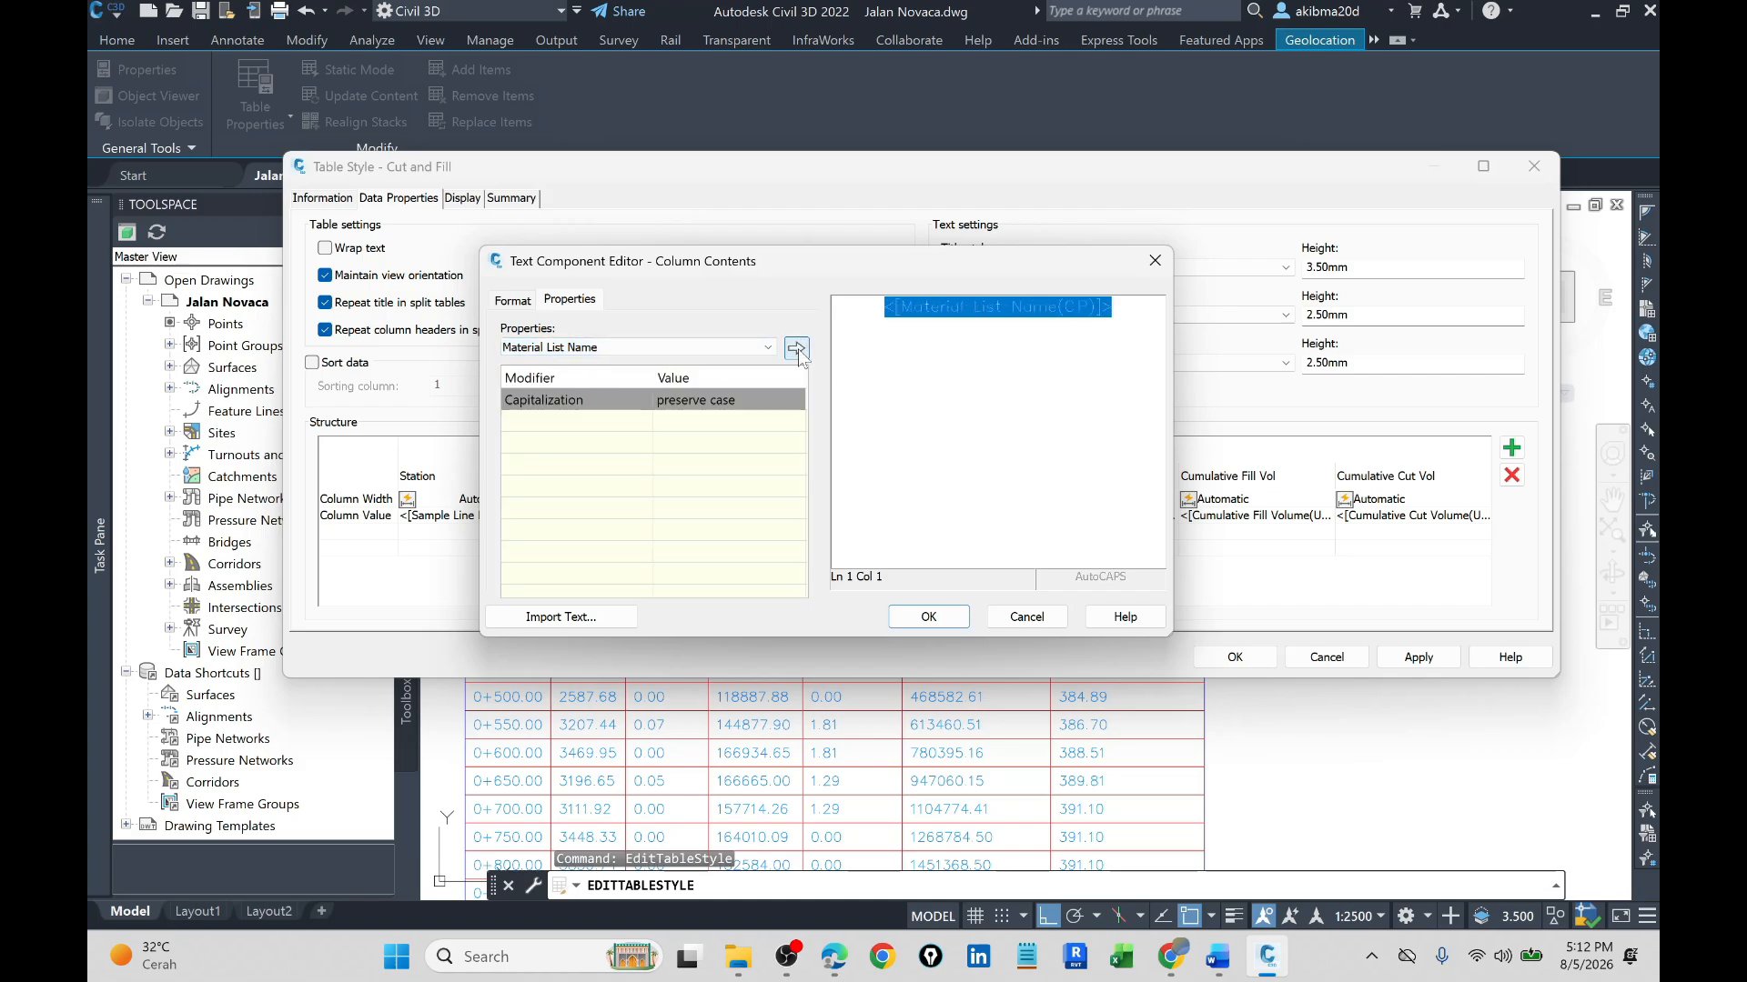
left_click(928, 617)
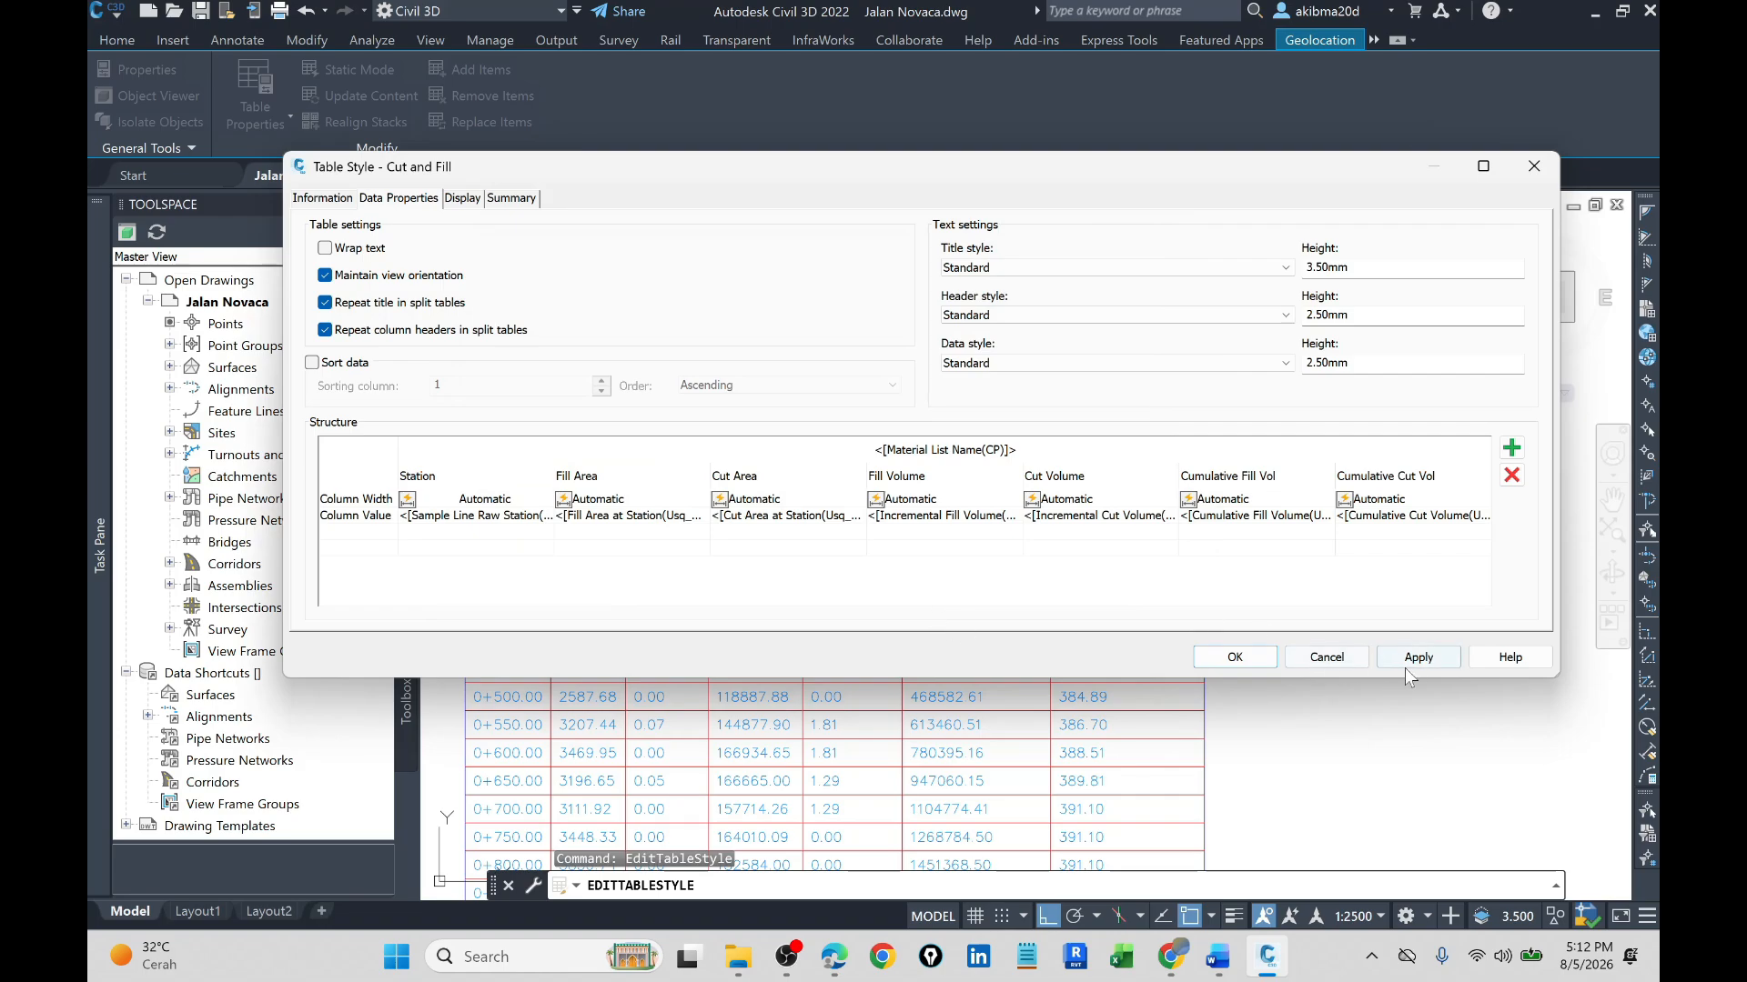
left_click(1237, 656)
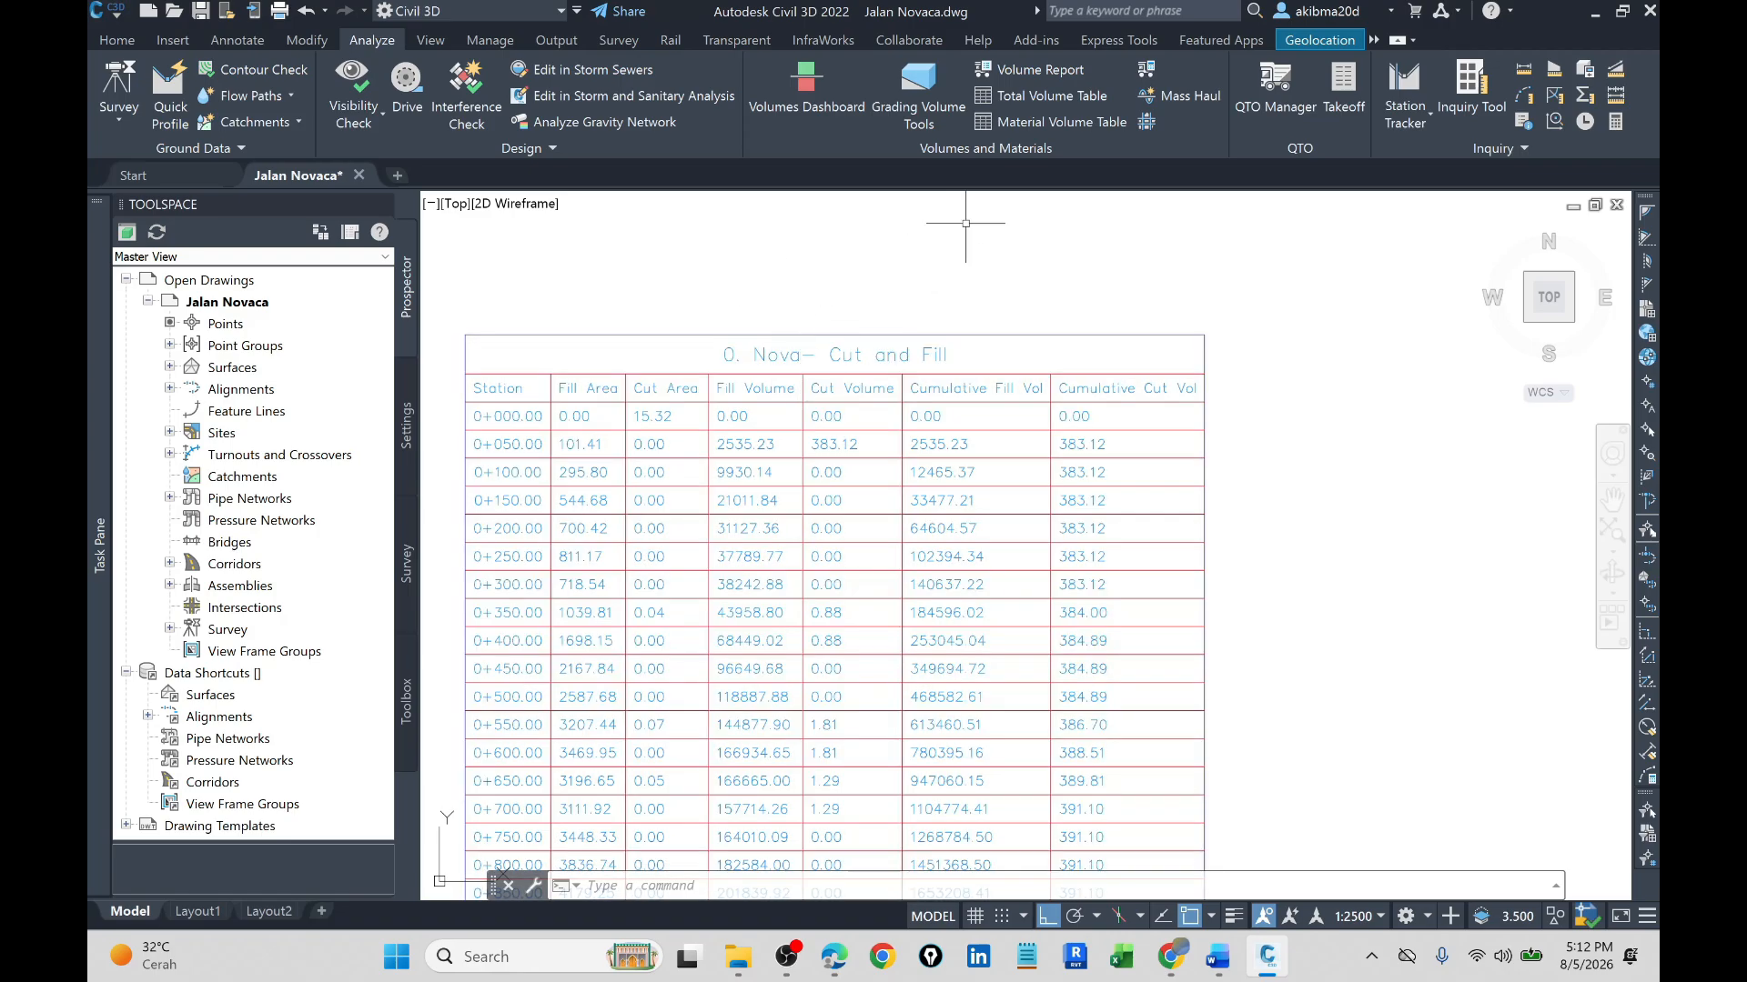
- Open the SL Jalan Novaca material lists of Align. Hor. Jalan Novaca for editing and rename the first list to Cut and Fill
left_click(1152, 73)
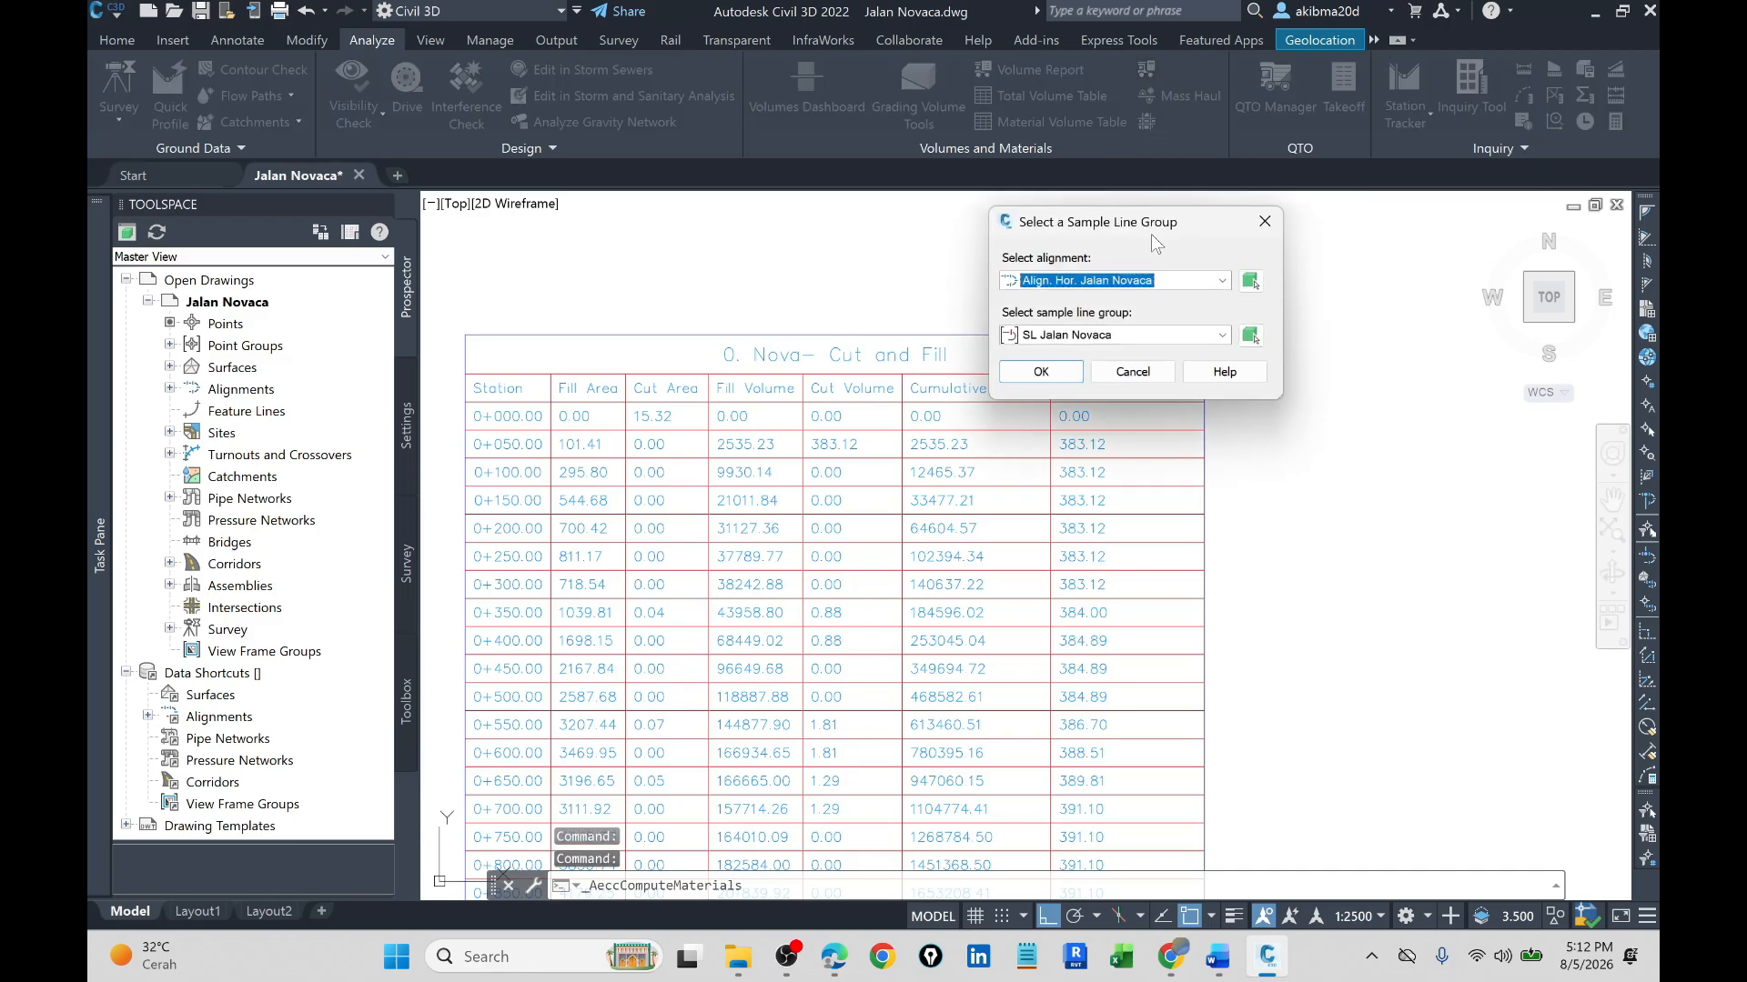
left_click(1059, 372)
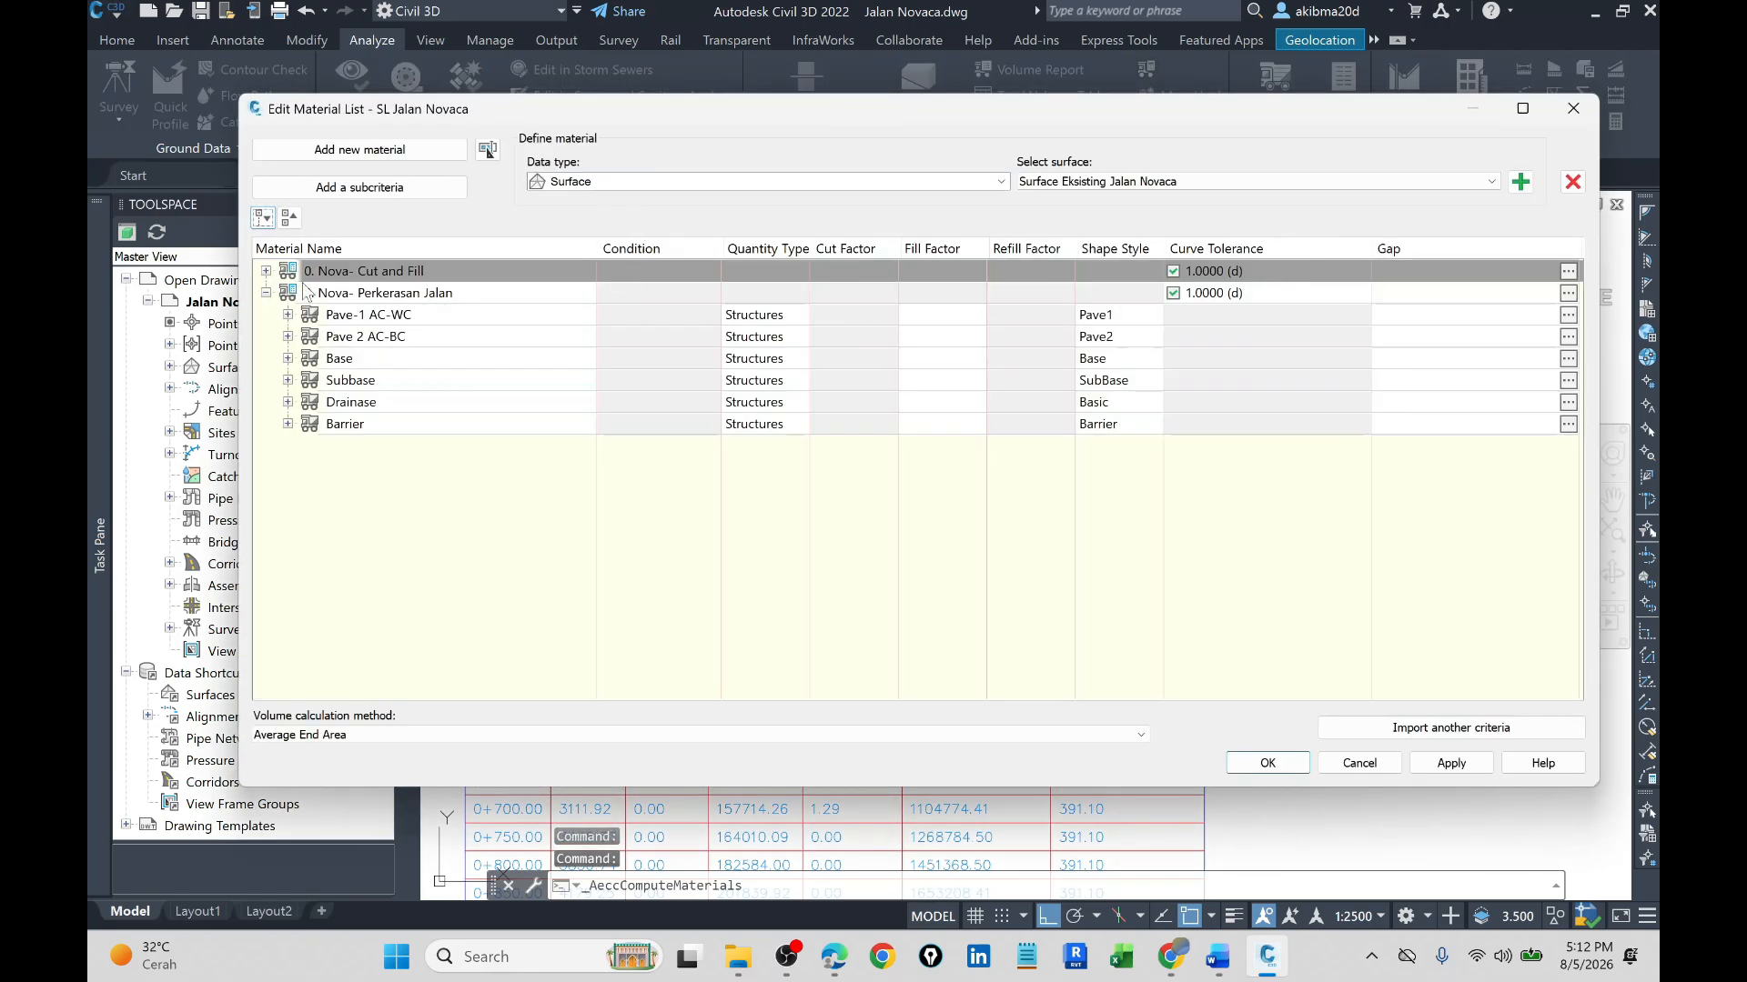
left_click(266, 293)
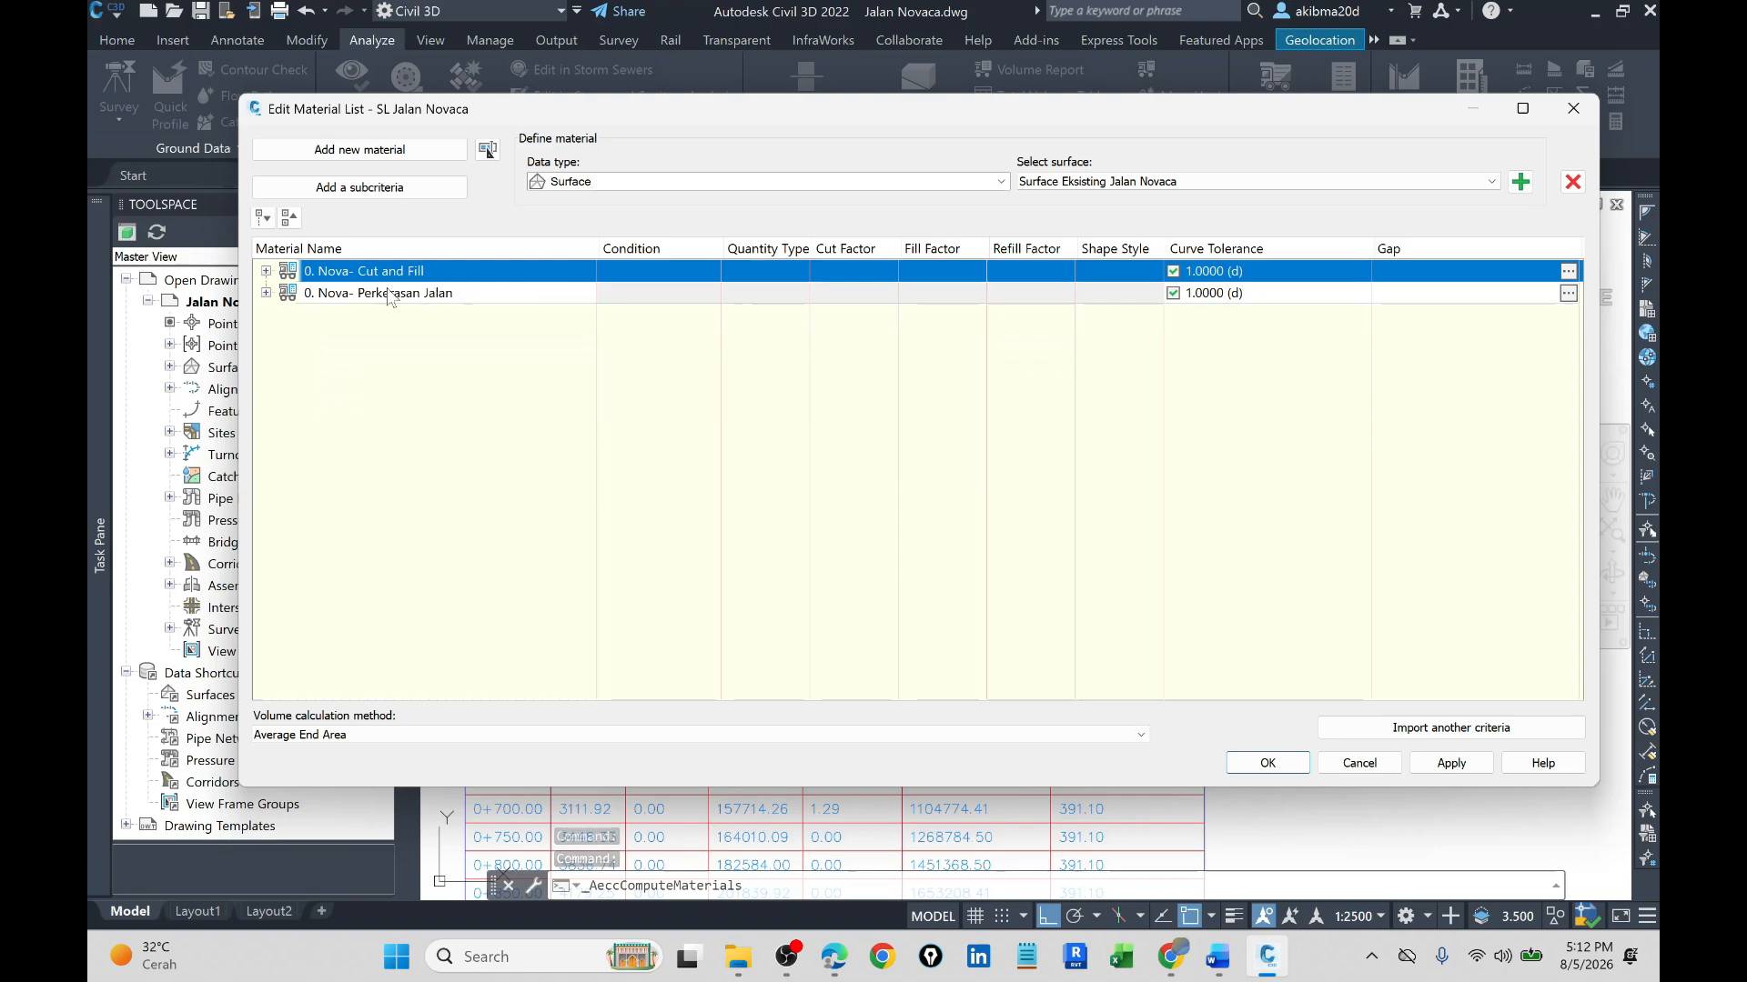
left_click(416, 271)
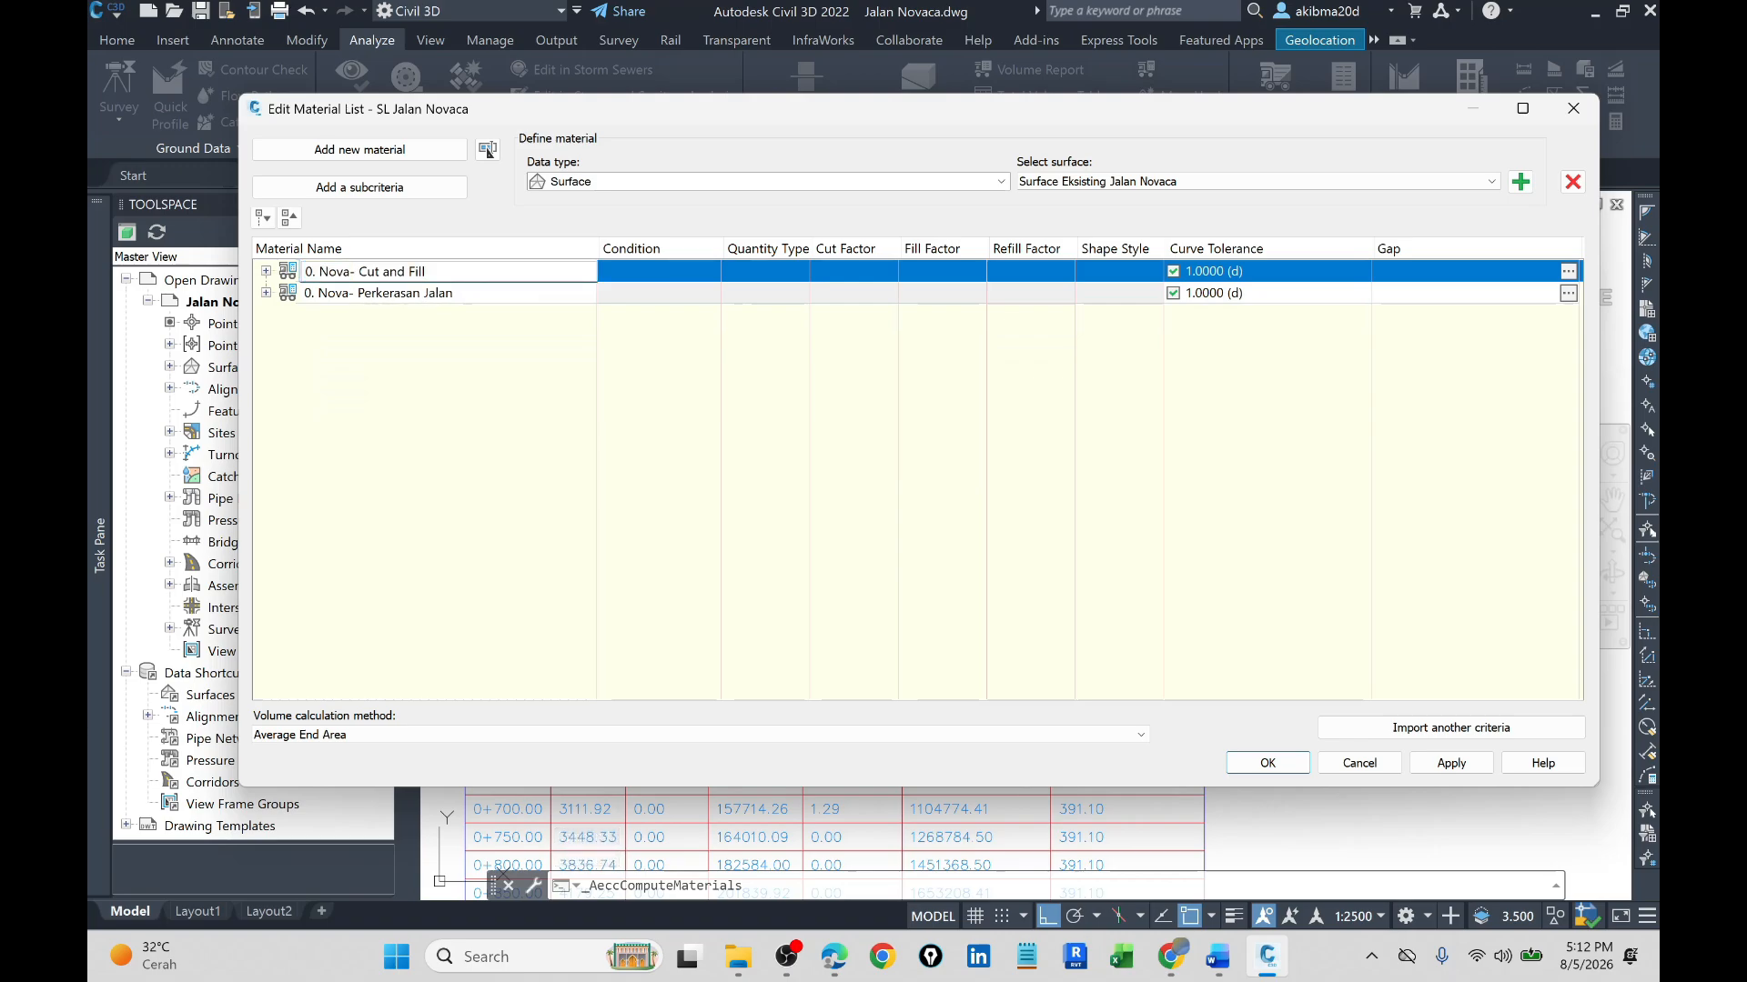
left_click_drag(358, 272, 304, 272)
left_click(348, 289)
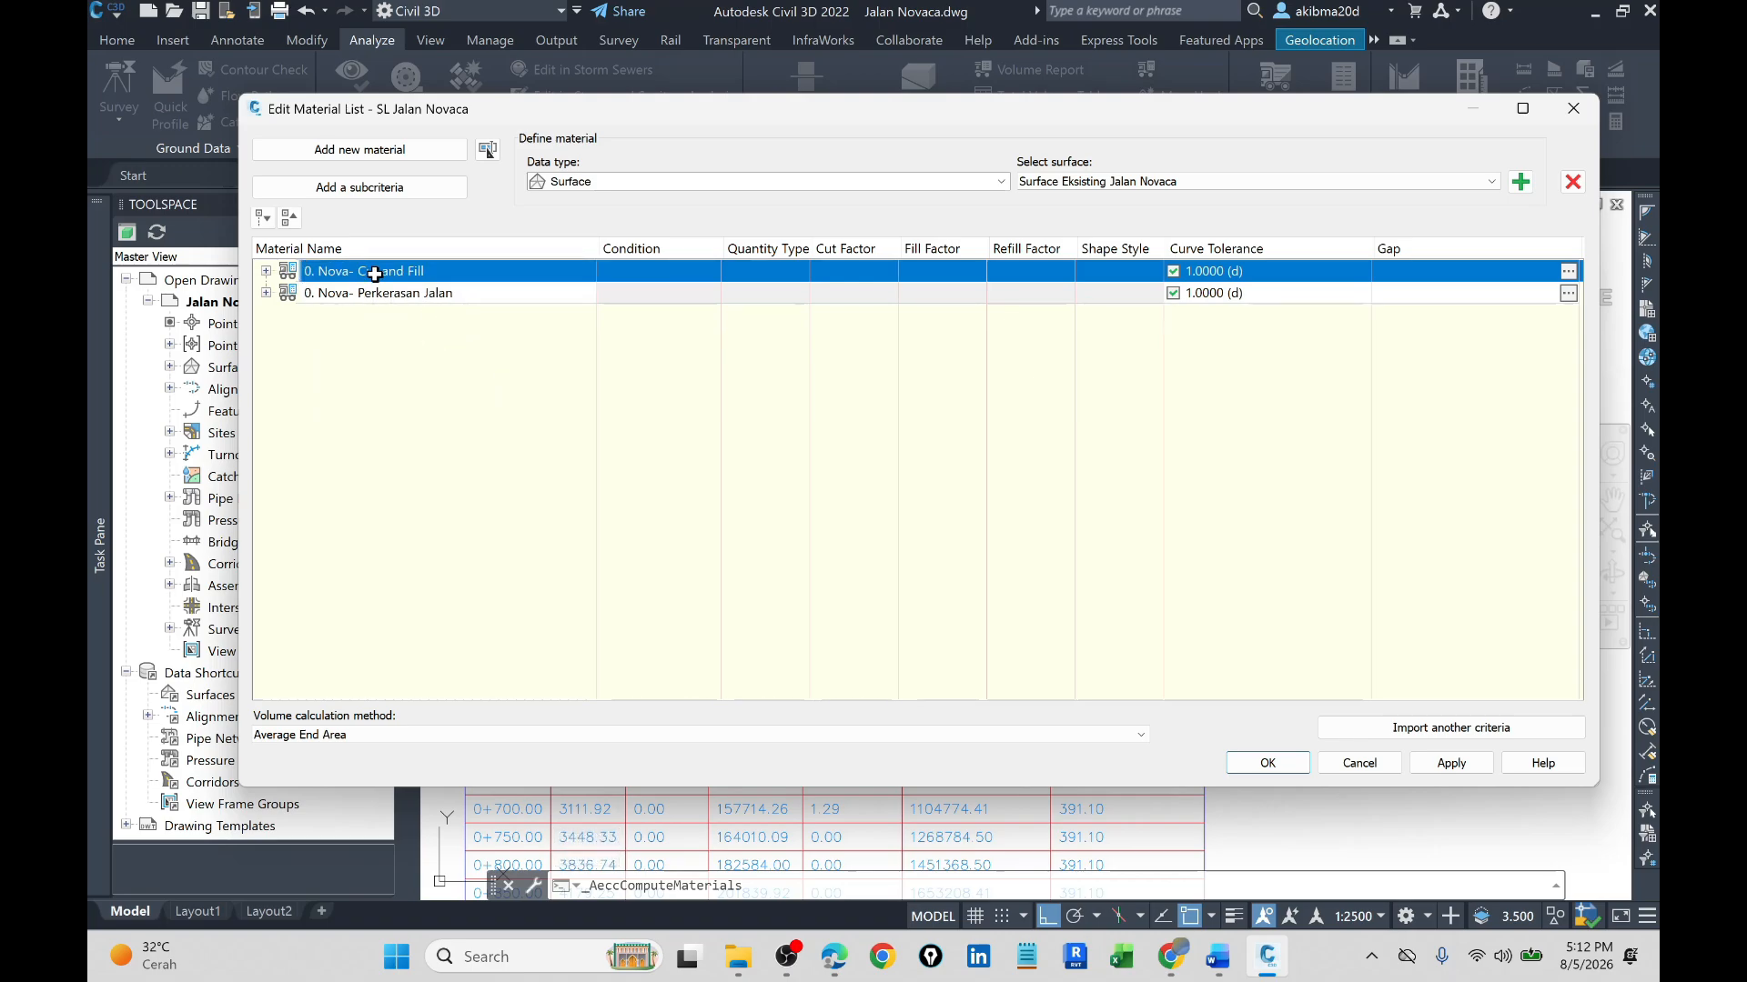
left_click(371, 272)
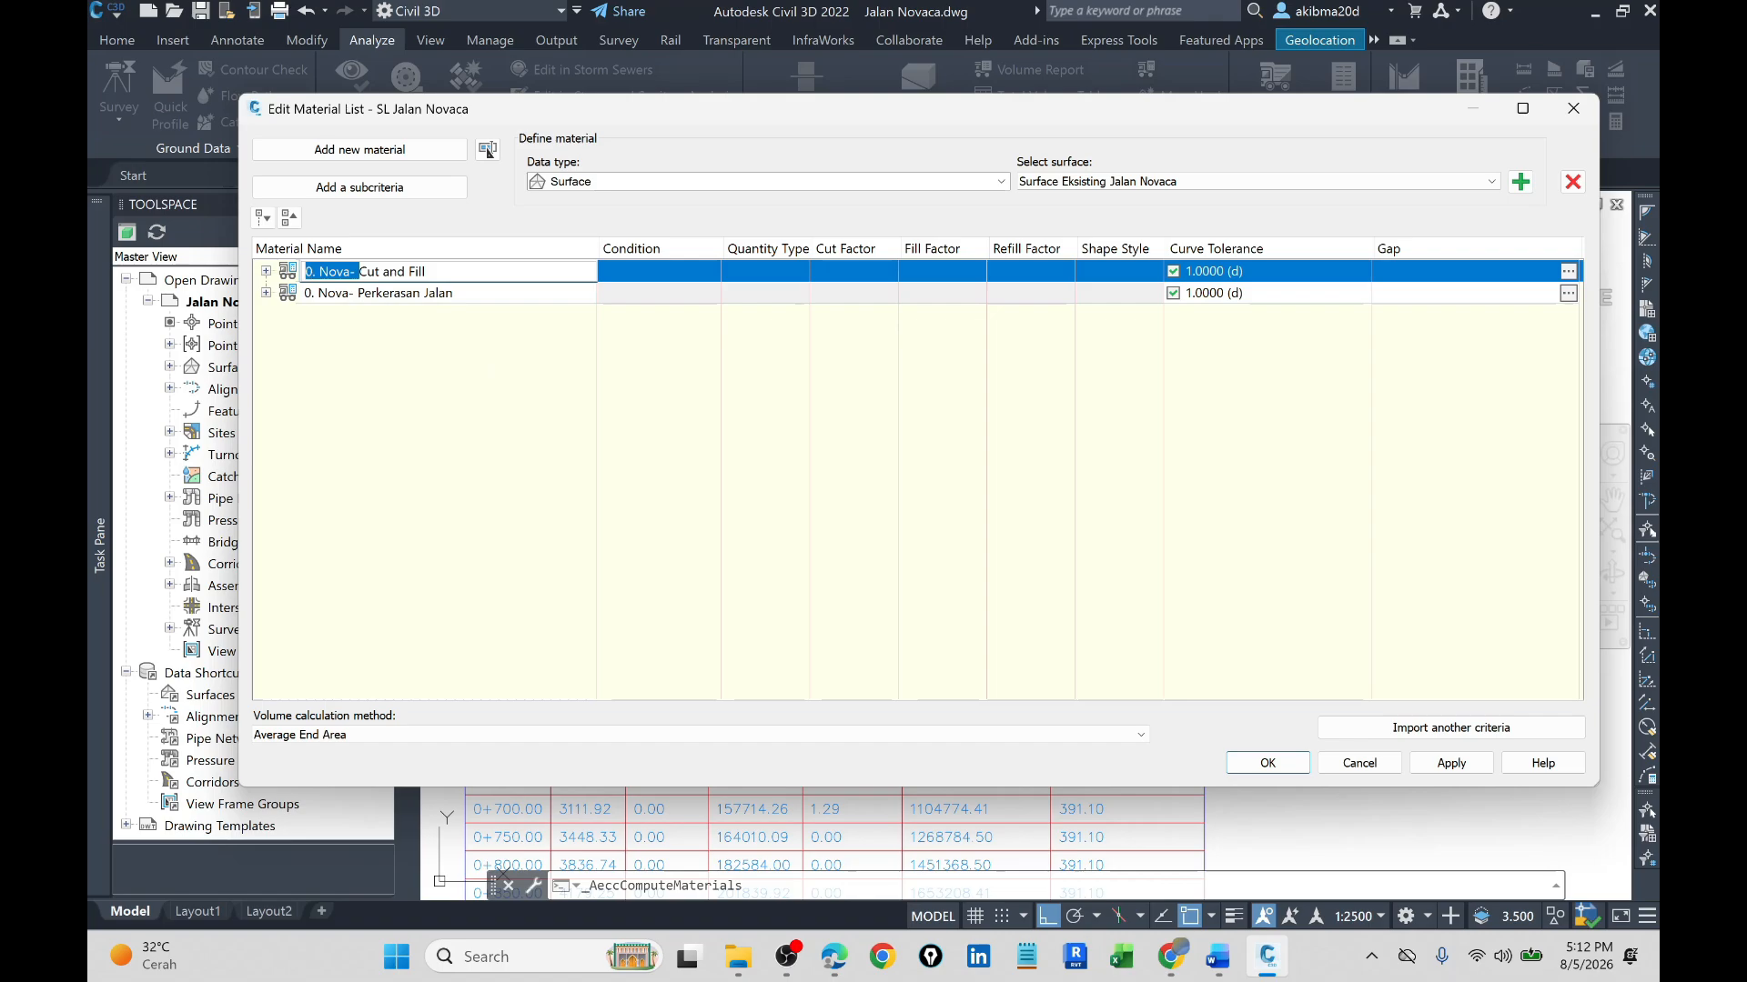
key("BackSpace")
- Rename the second material list to Perkerasan Jalan and apply the material list changes
left_click(353, 293)
left_click(358, 293)
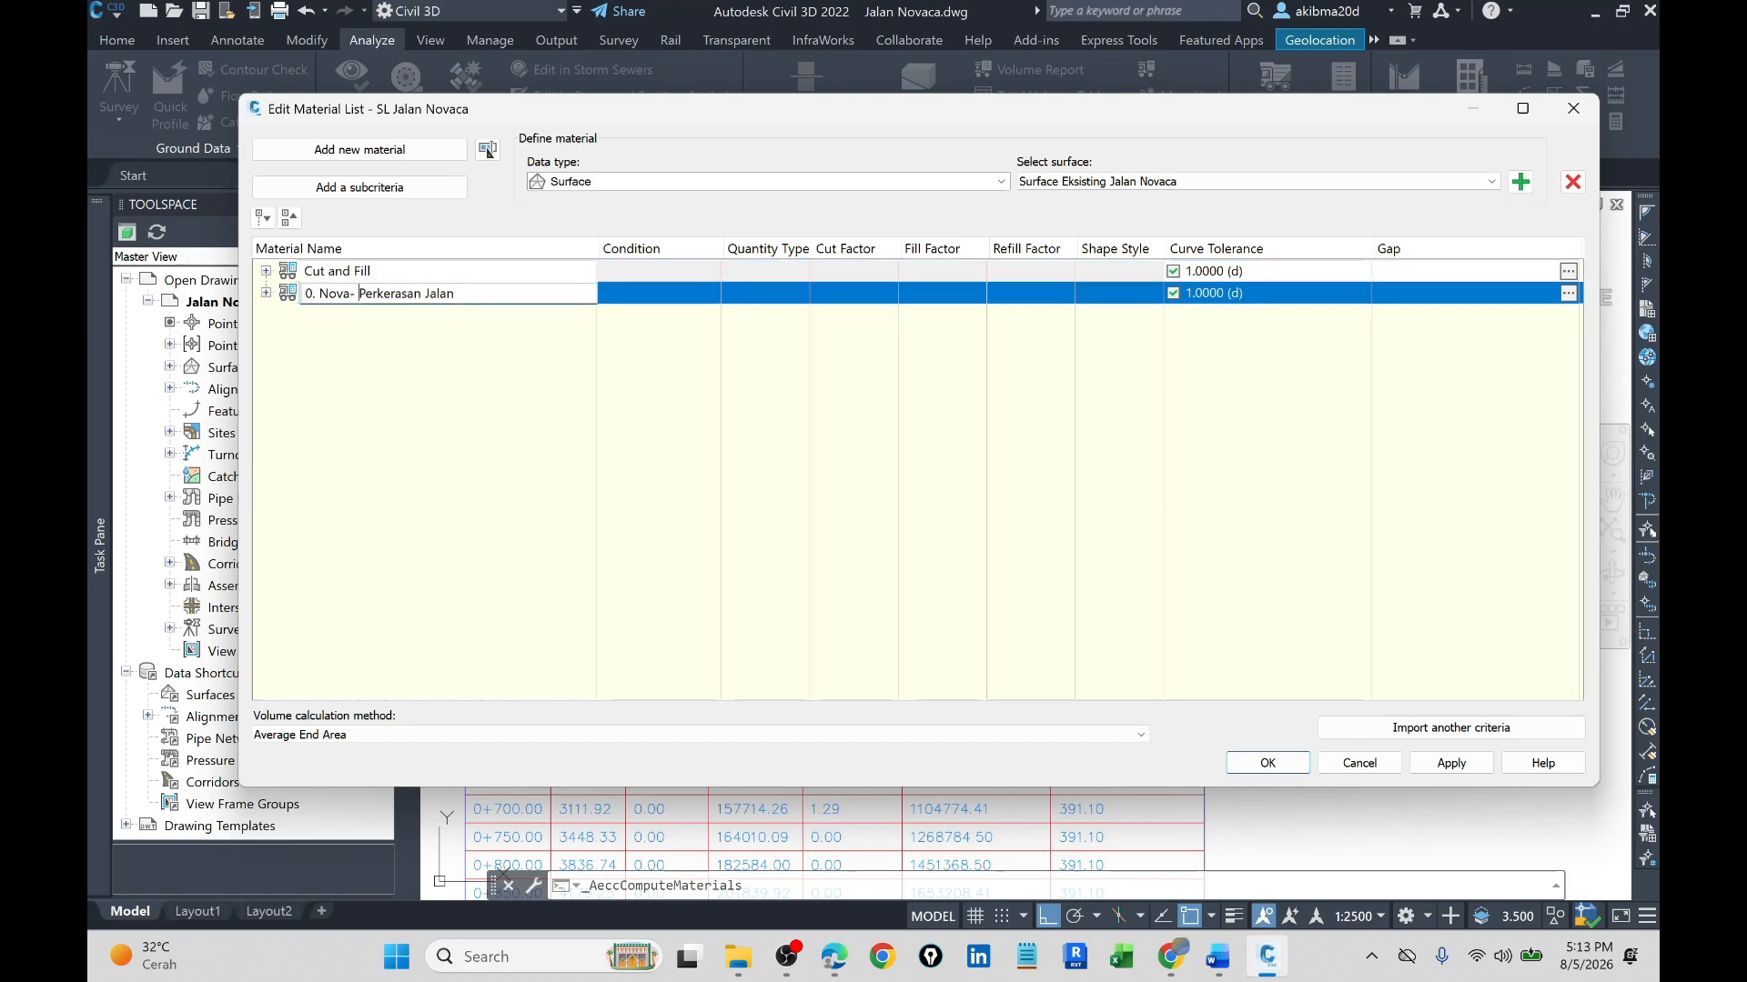
key("BackSpace")
left_click(1451, 762)
left_click(1288, 762)
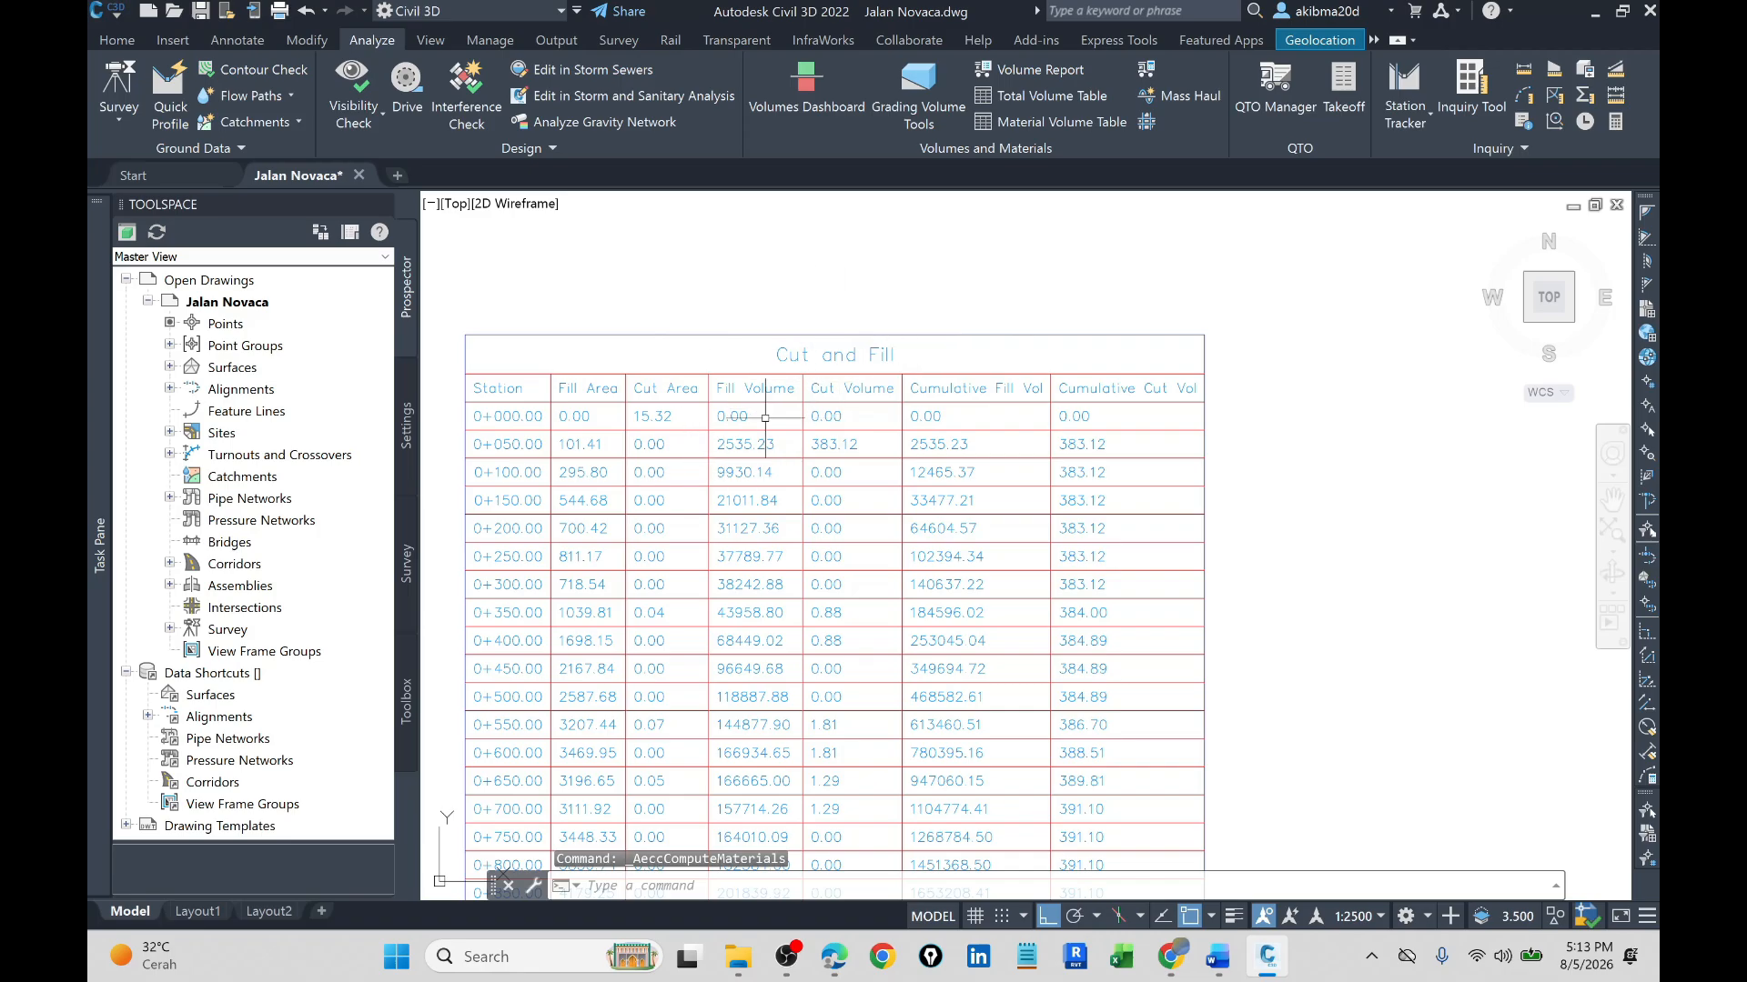
- Draw a temporary spacer rectangle across the gap between the Drainase and Barrier tables and move it beside the Ground Removed table
scroll(751, 419, "down", 6)
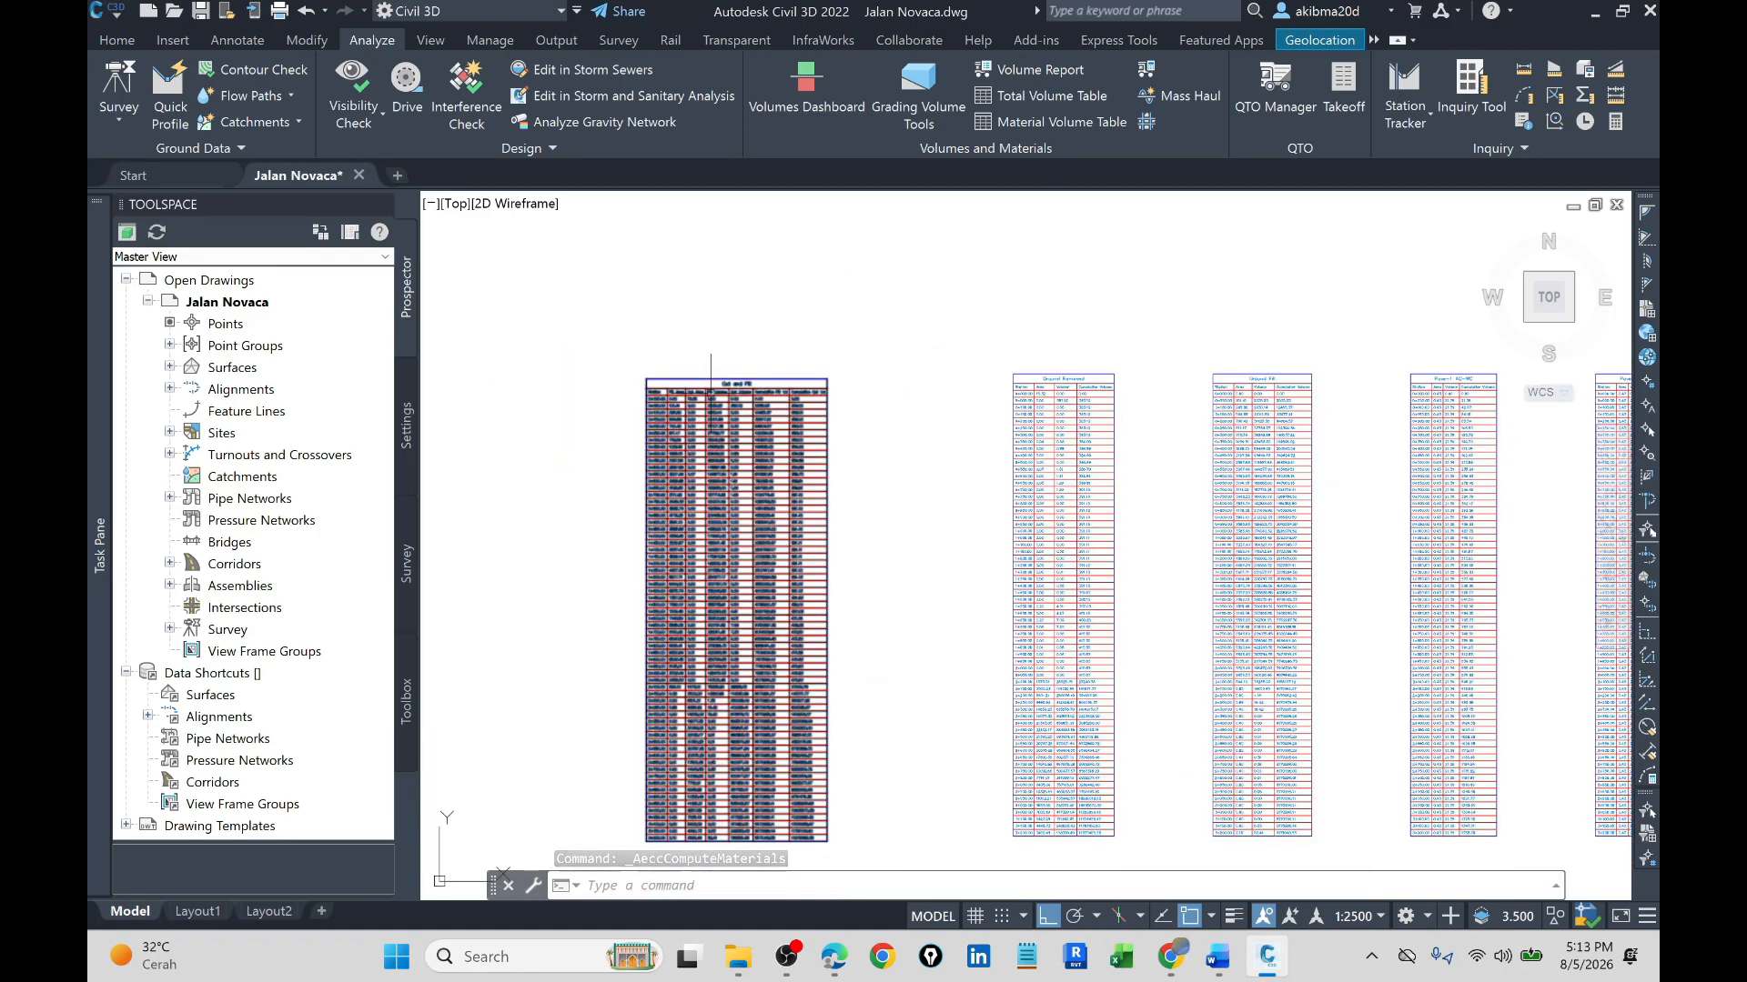
scroll(905, 387, "up", 5)
scroll(929, 414, "down", 4)
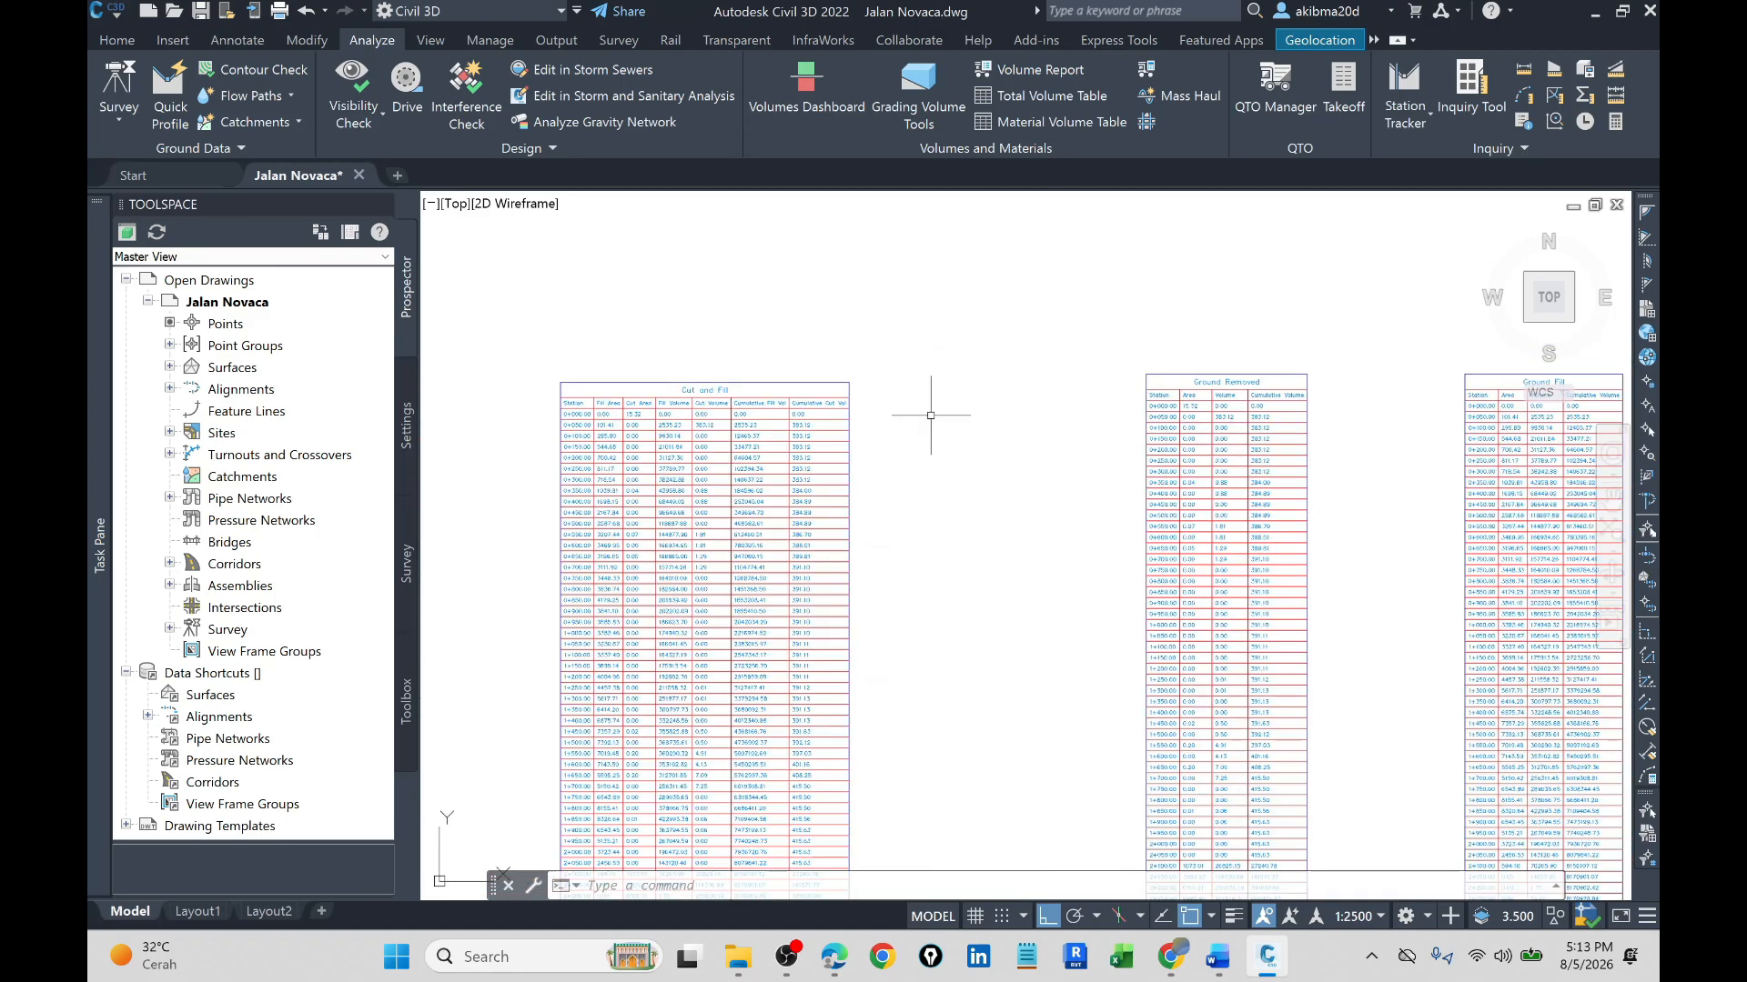
scroll(941, 419, "up", 2)
key("Escape")
key("Escape")
scroll(910, 427, "down", 3)
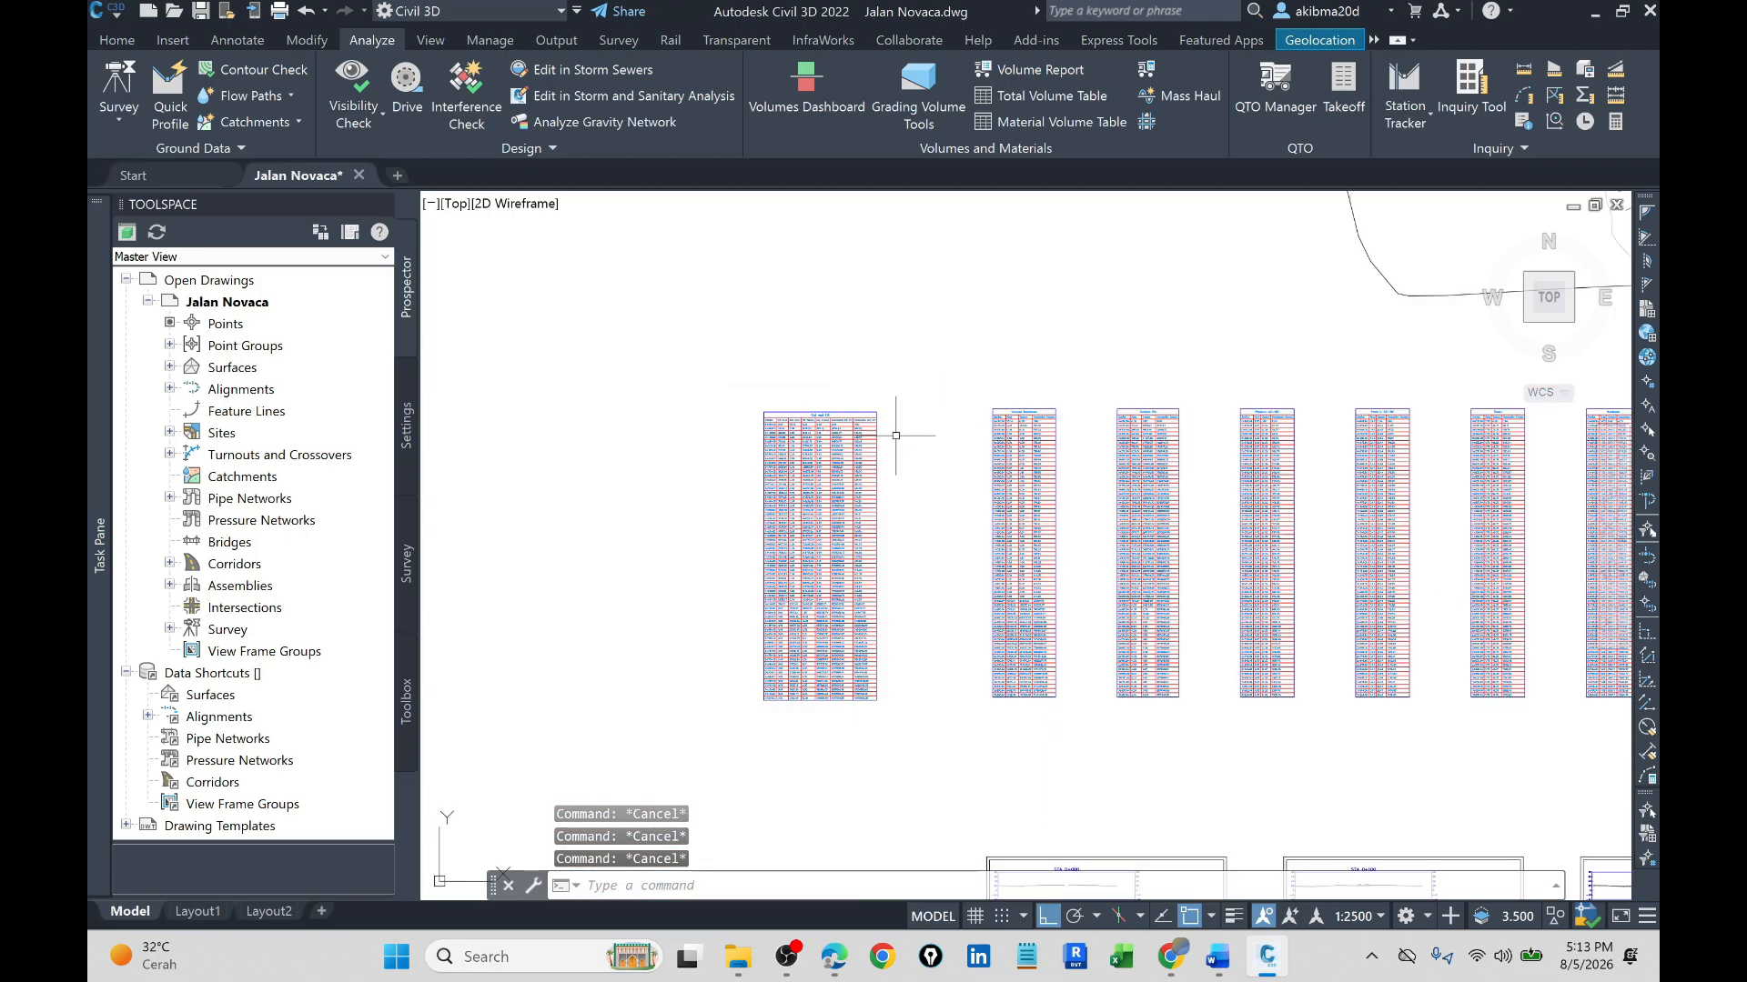
scroll(910, 428, "up", 3)
left_click(1326, 503)
key("space")
left_click(1529, 516)
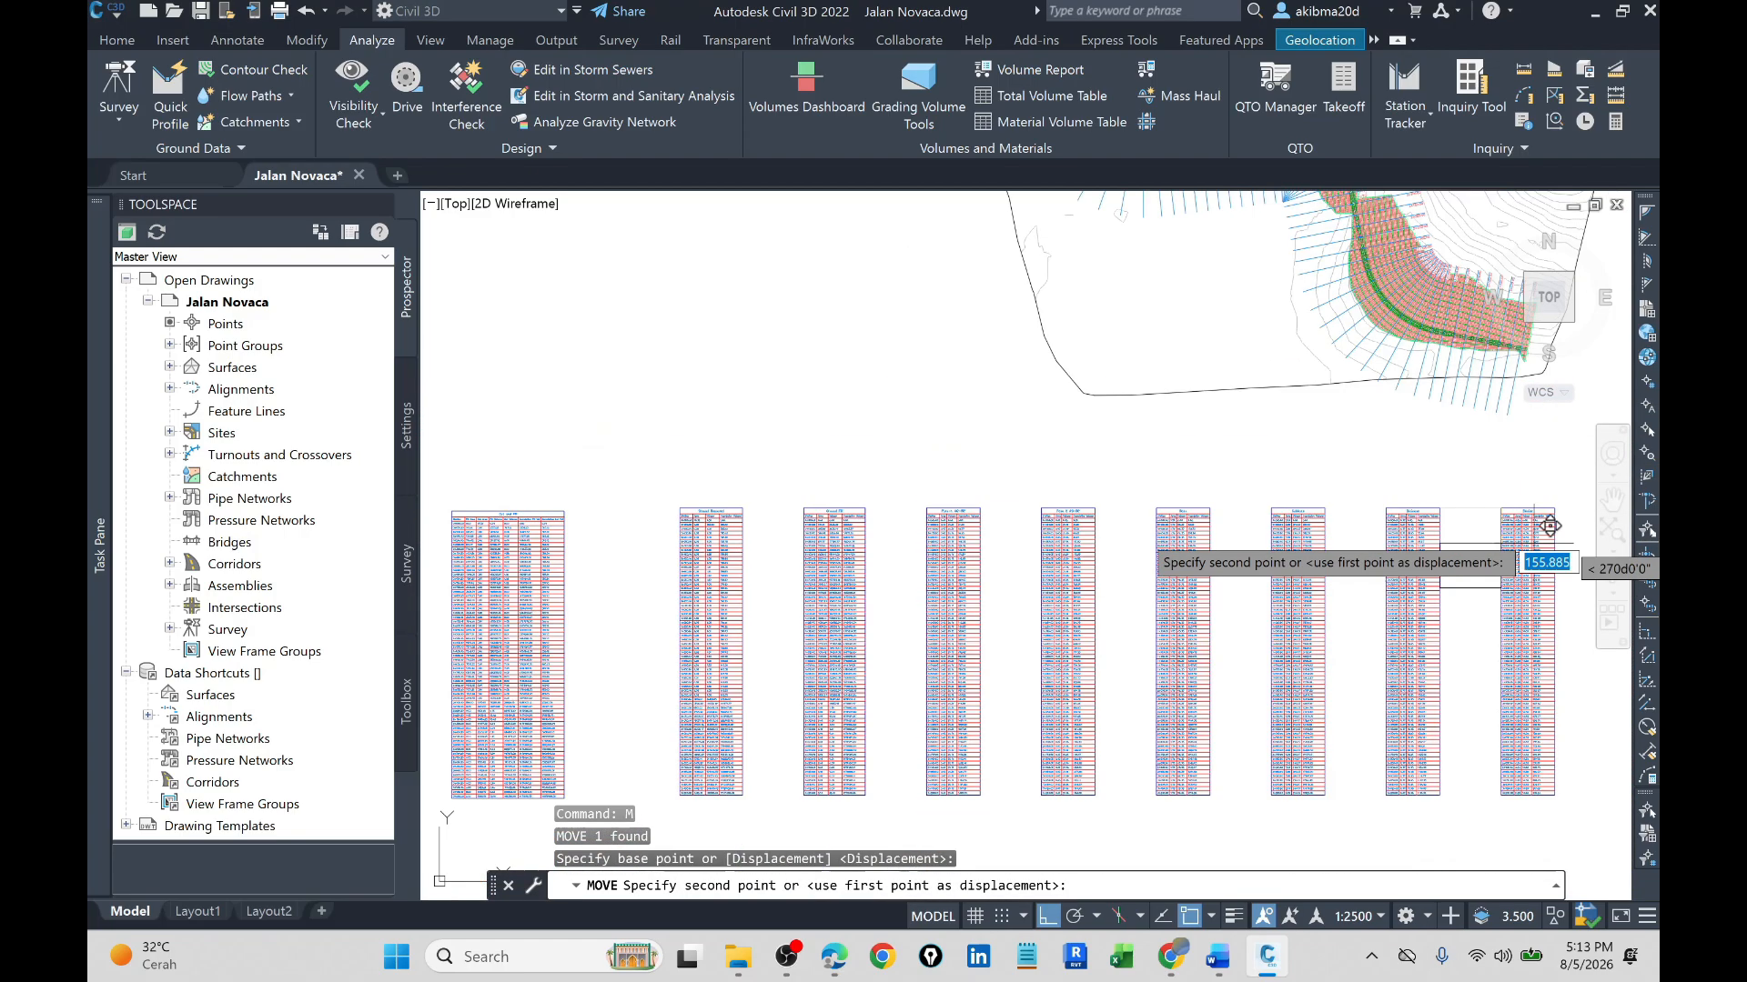
left_click(1119, 545)
- Move the Cut and Fill table level with Ground Removed at the same spacing as the other tables, and erase the spacer
left_click(806, 575)
type("m")
left_click(811, 554)
left_click(950, 554)
left_click(1016, 523)
key("Delete")
scroll(918, 387, "down", 2)
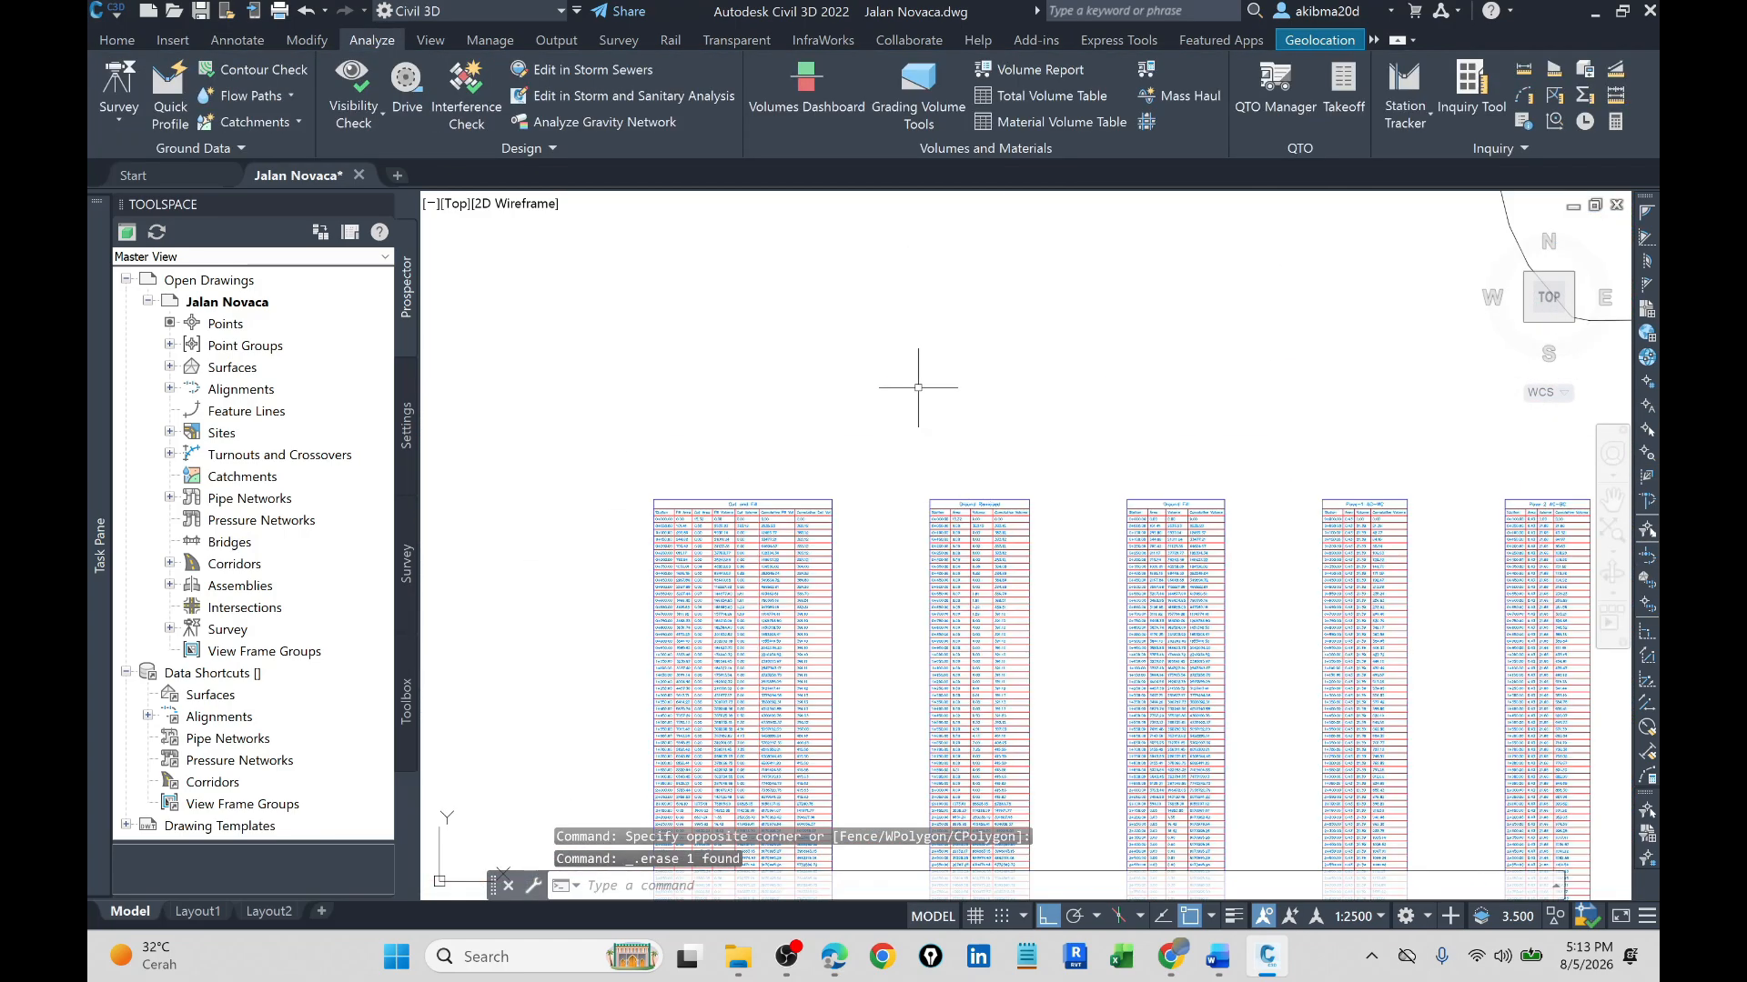